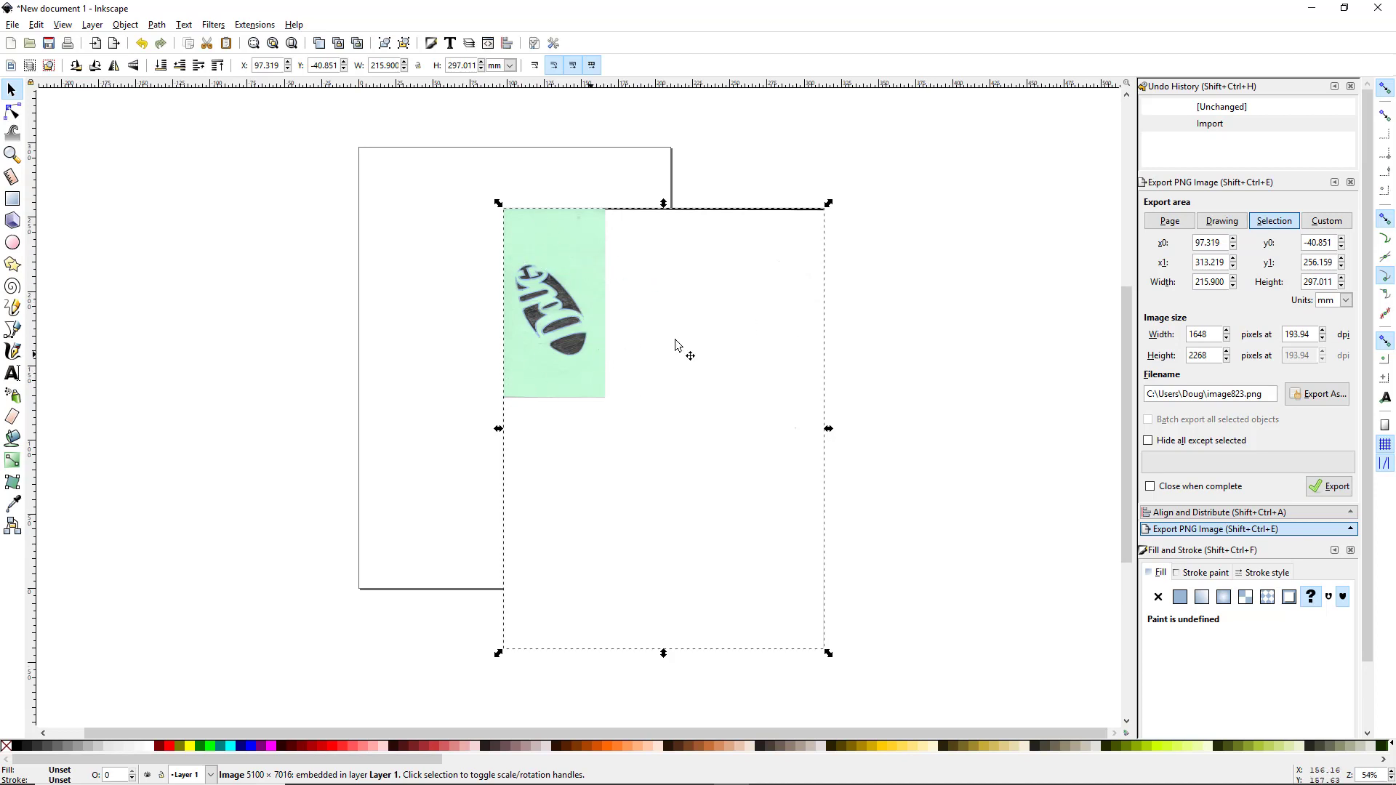
# Draw a rectangle about 64 by 76 mm over the lettering on the imported scan and set its opacity to 56.5%
pyautogui.click(11, 199)
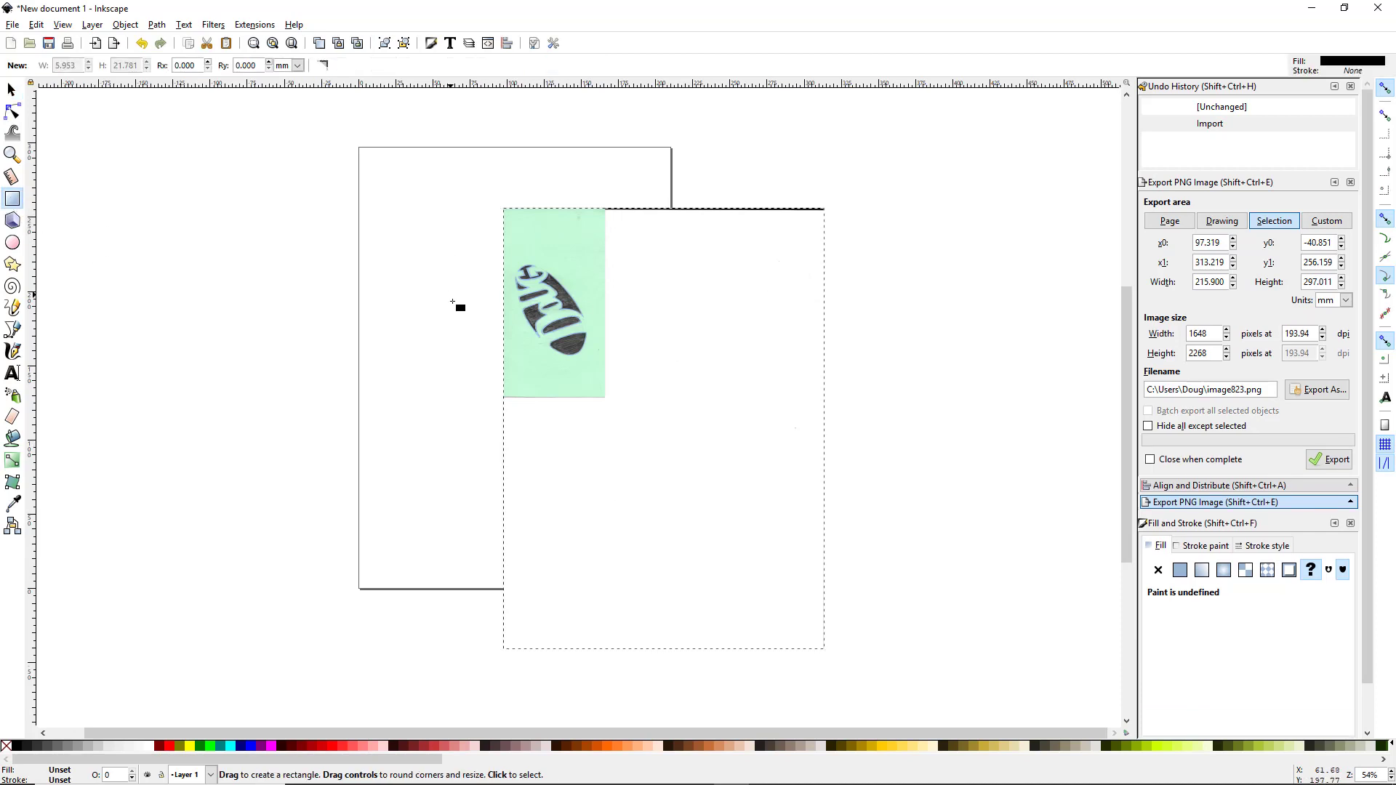
pyautogui.moveTo(506, 253); pyautogui.dragTo(601, 366)
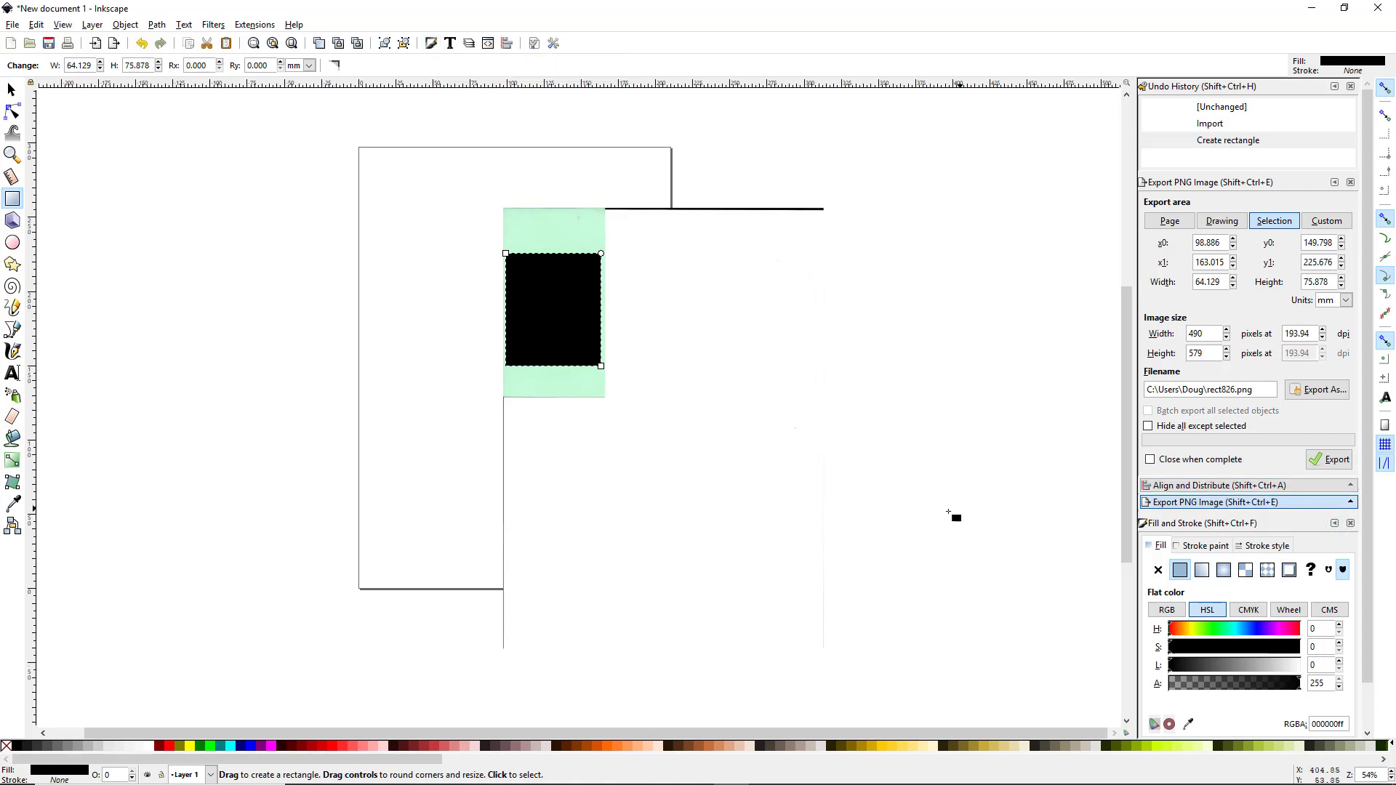
pyautogui.scroll(-1, 1272, 585)
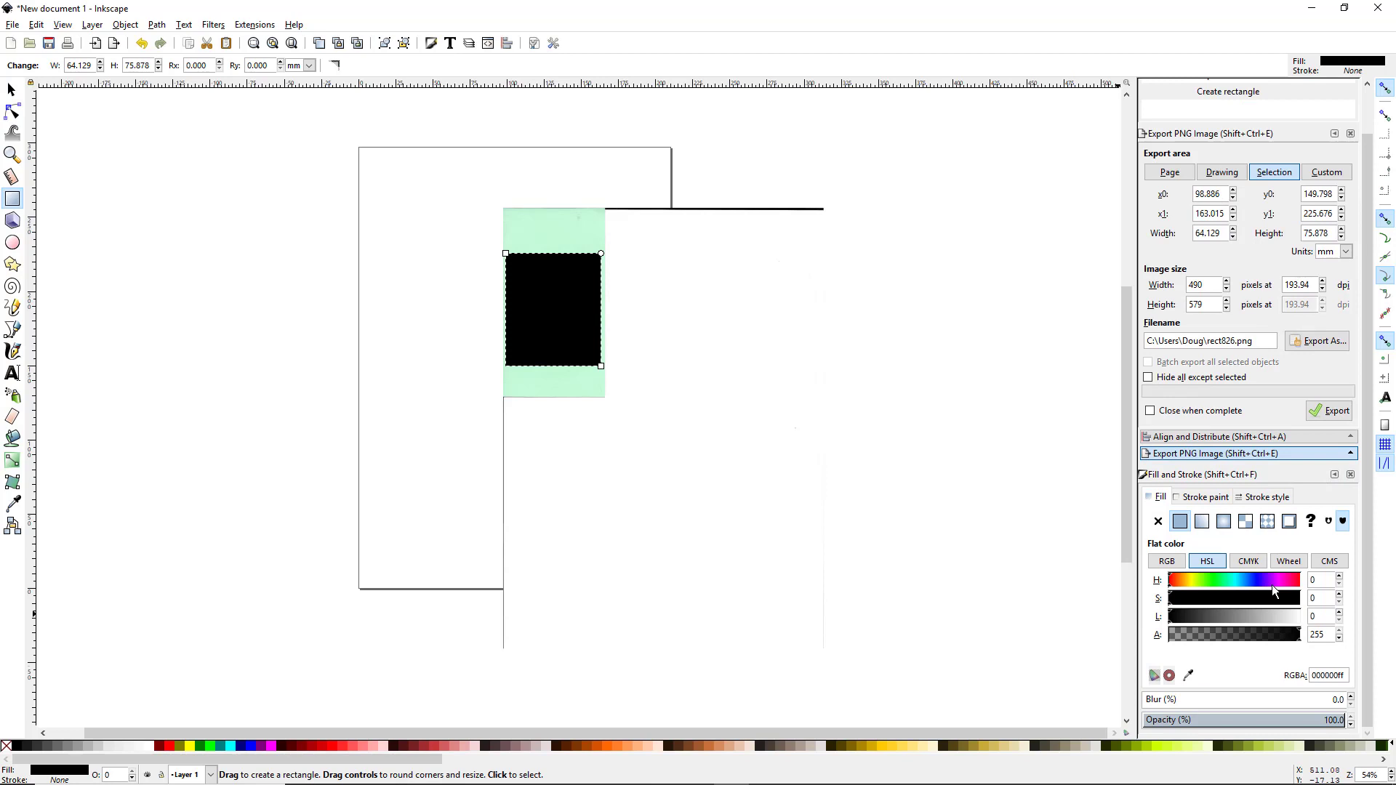
pyautogui.click(1258, 722)
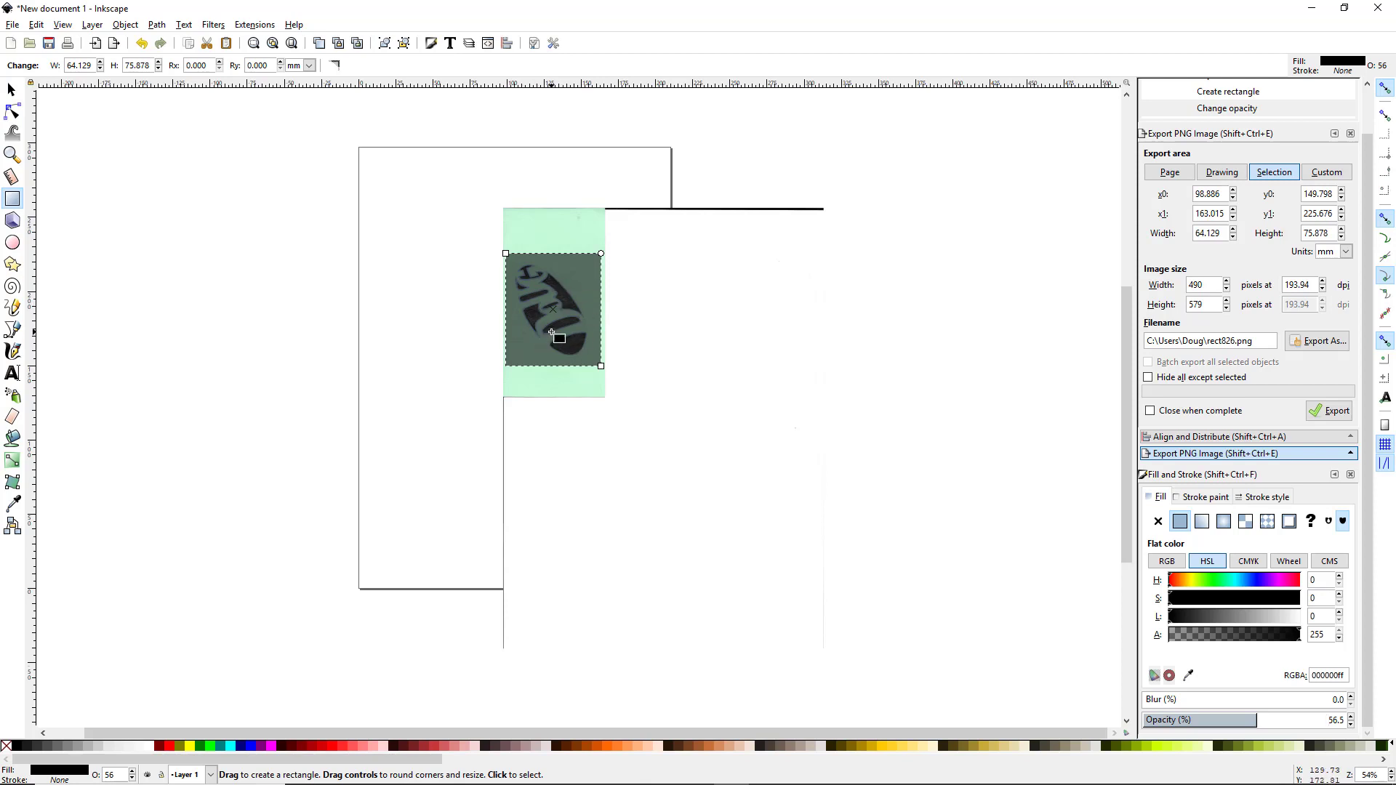
# Select the rectangle together with the scanned image and clip the image to the rectangle
pyautogui.click(15, 90)
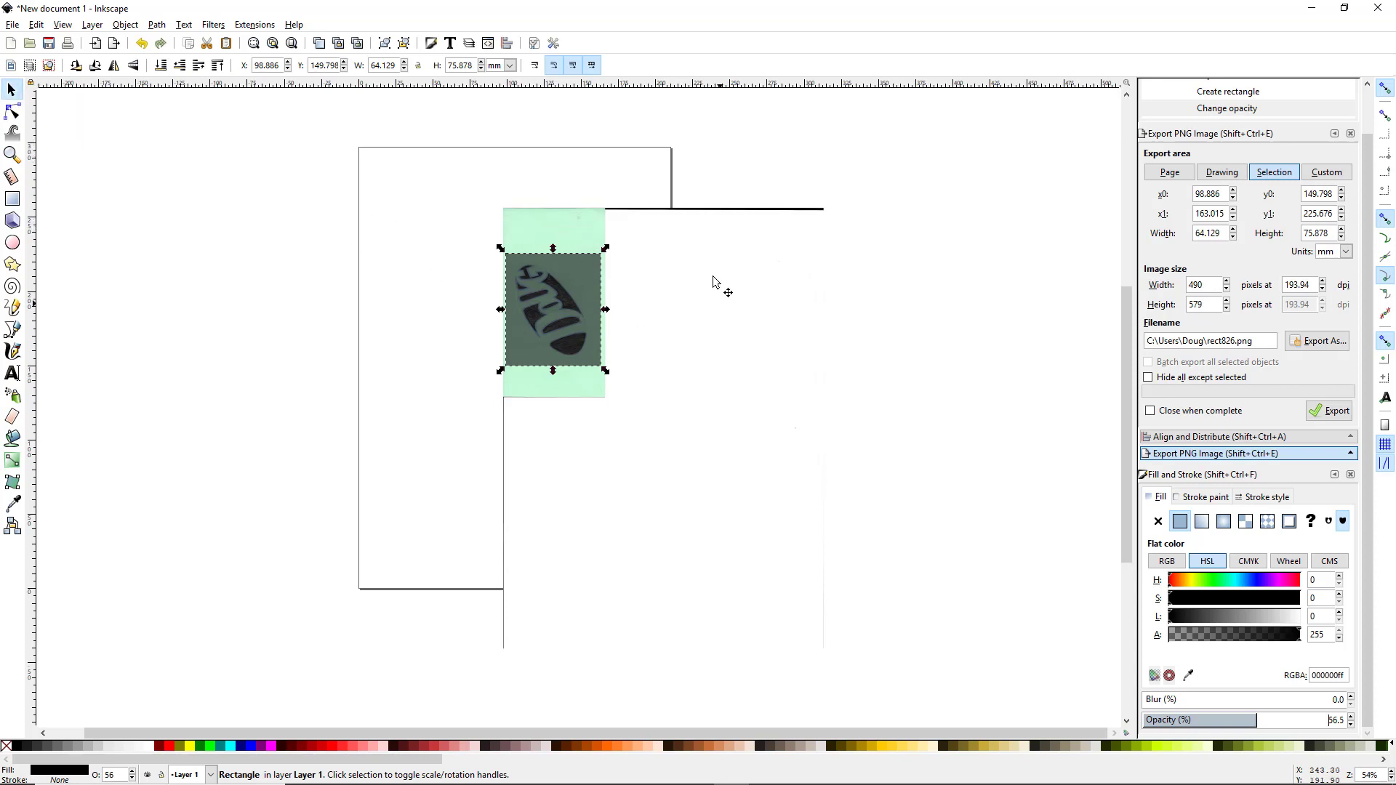
pyautogui.keyDown('shift'); pyautogui.click(739, 441); pyautogui.keyUp('shift')
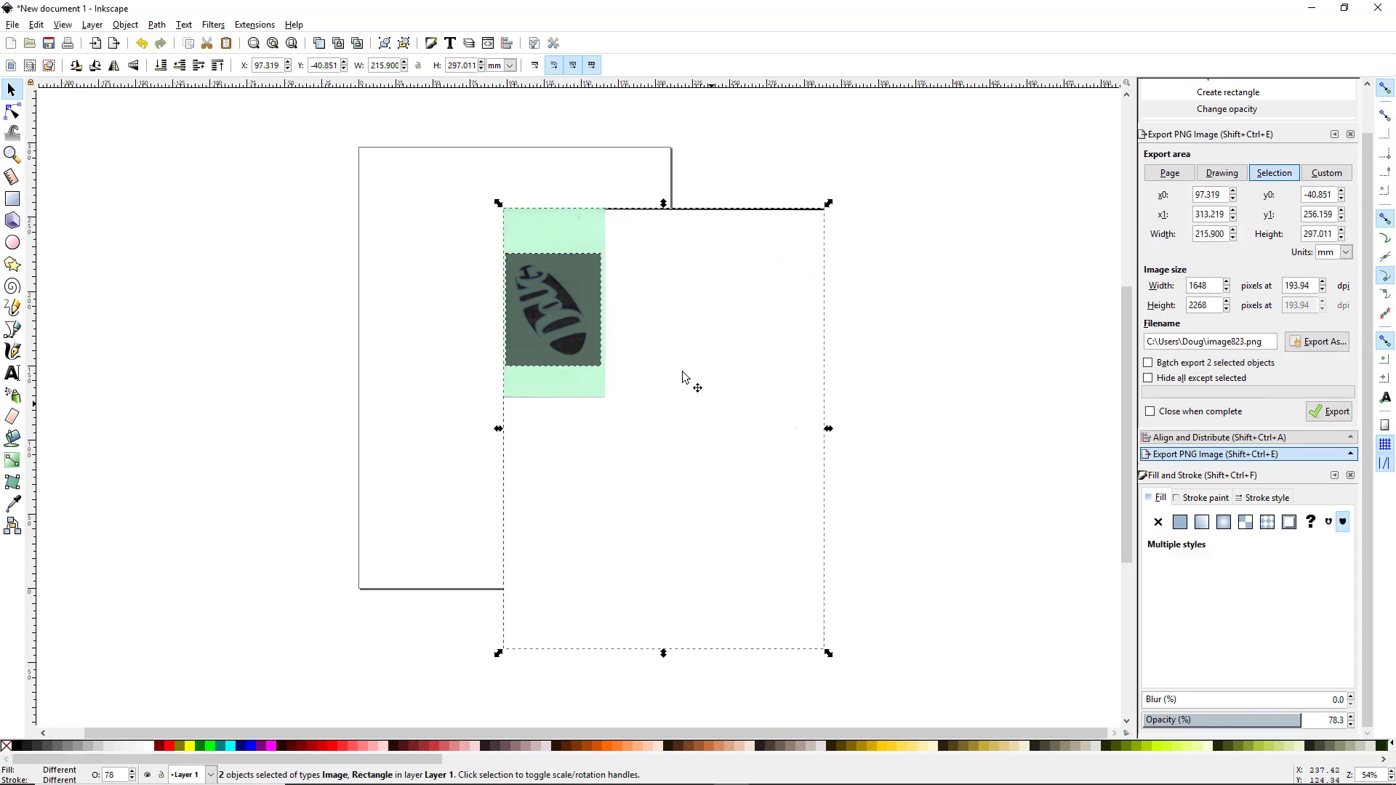
pyautogui.click(125, 24)
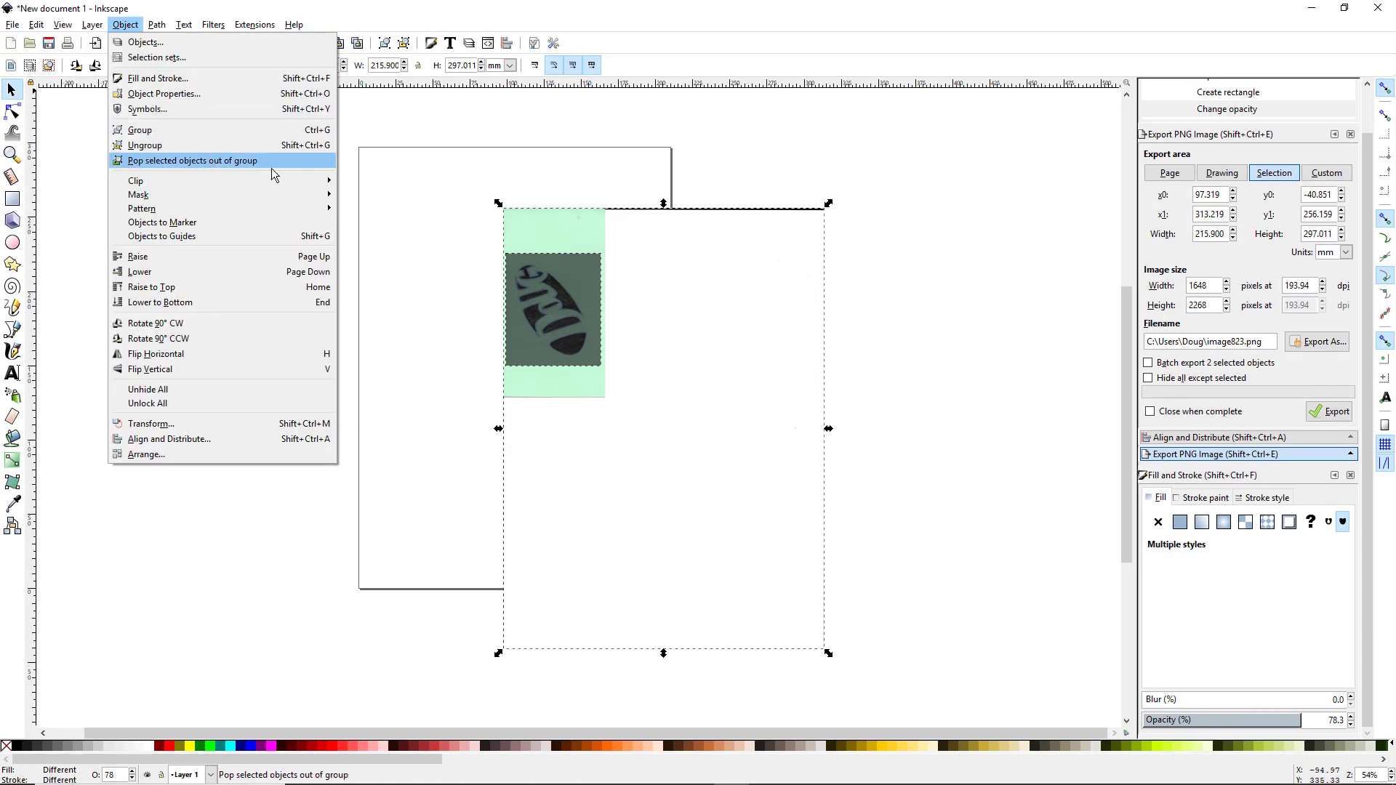
pyautogui.moveTo(318, 188)
pyautogui.click(387, 183)
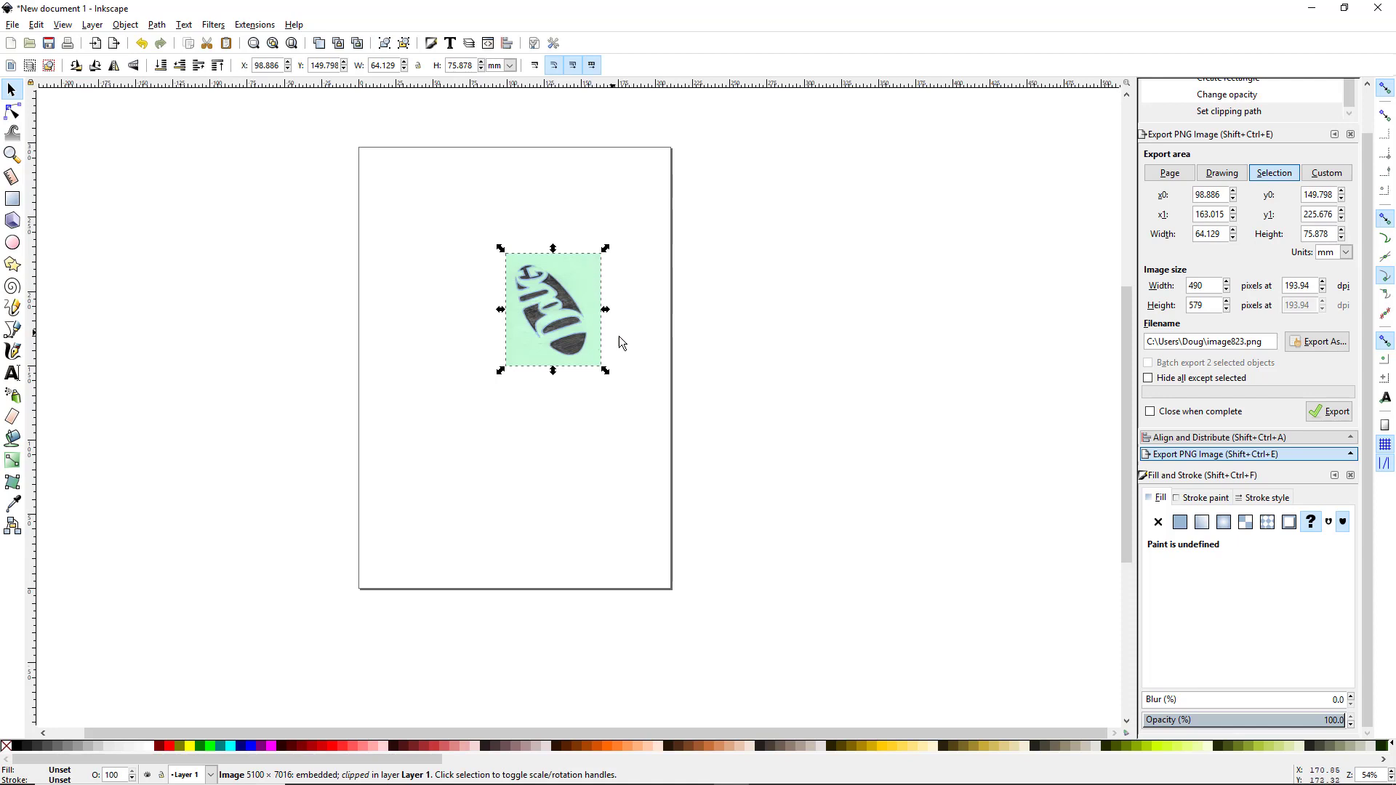
# Rotate the clipped image 90° clockwise and move it toward the page's left side
pyautogui.click(575, 357)
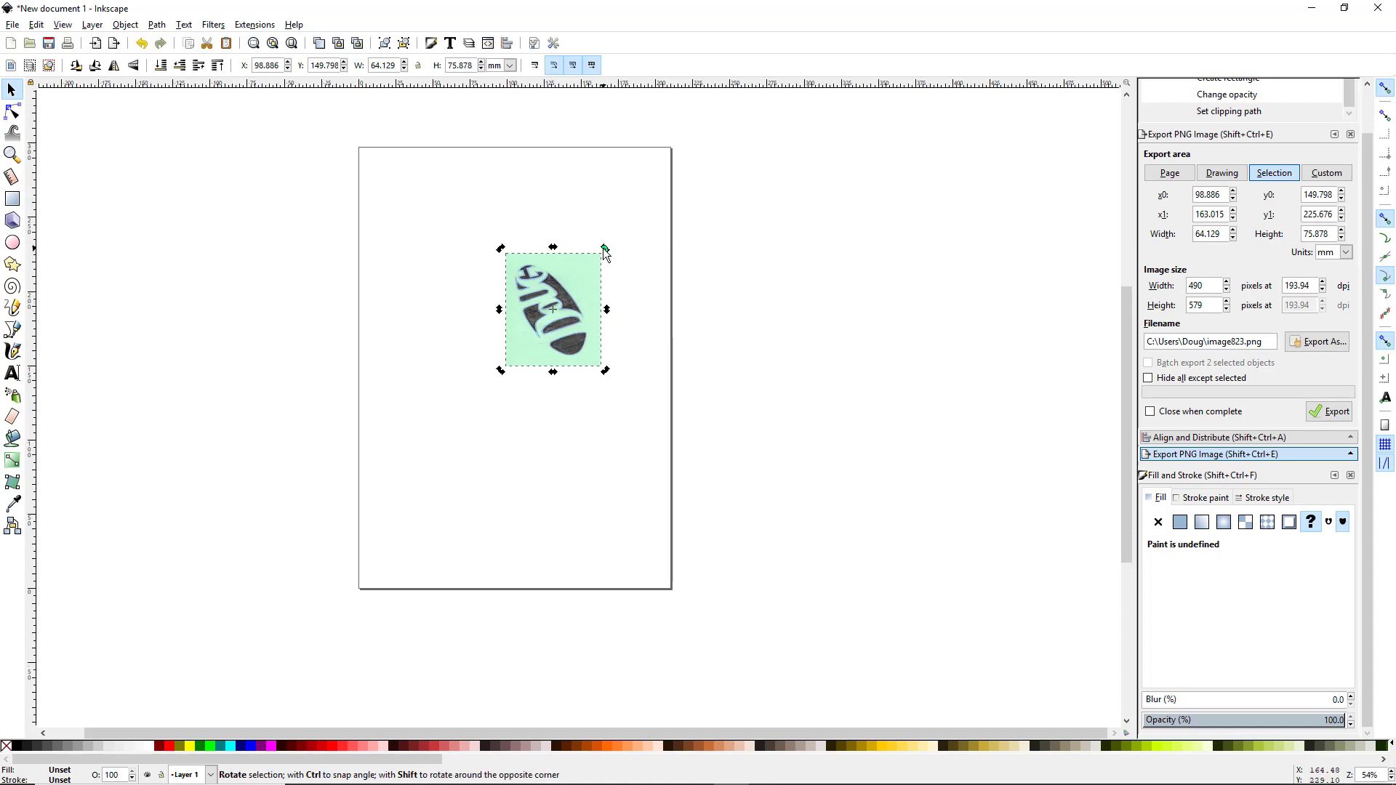
pyautogui.press('ctrl')
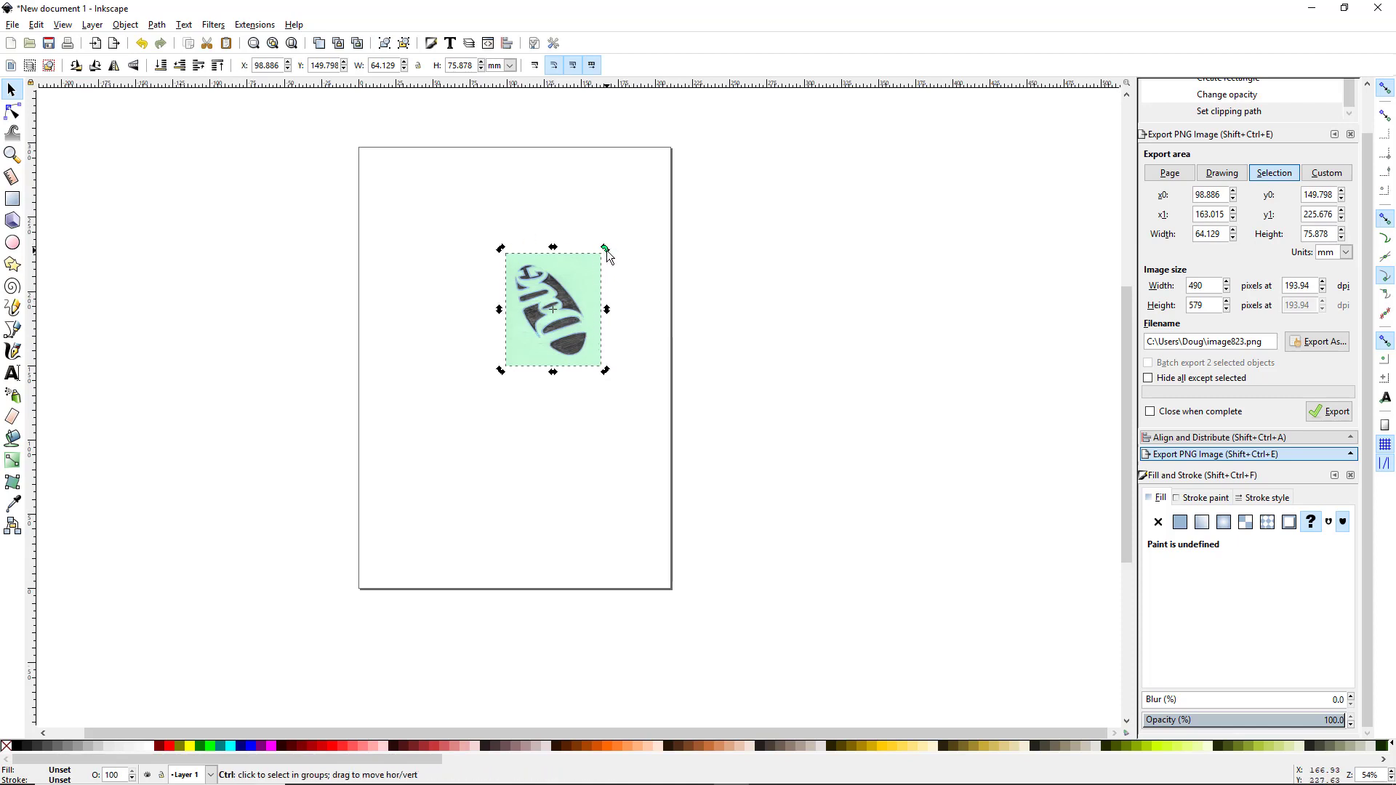
pyautogui.moveTo(606, 250); pyautogui.dragTo(486, 393)
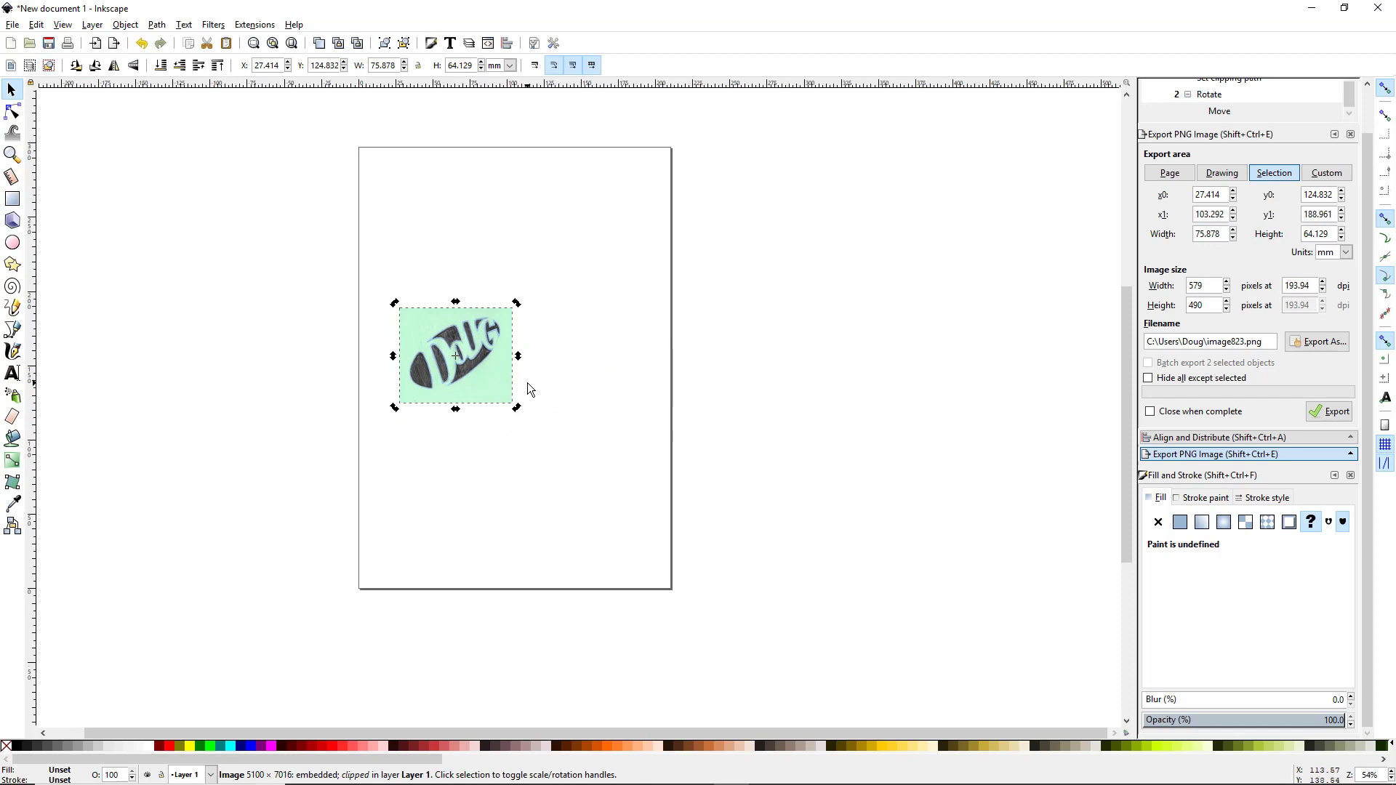
# Scale the clipped image up proportionally to about 116 by 98 mm and position it in the upper half of the page
pyautogui.click(503, 389)
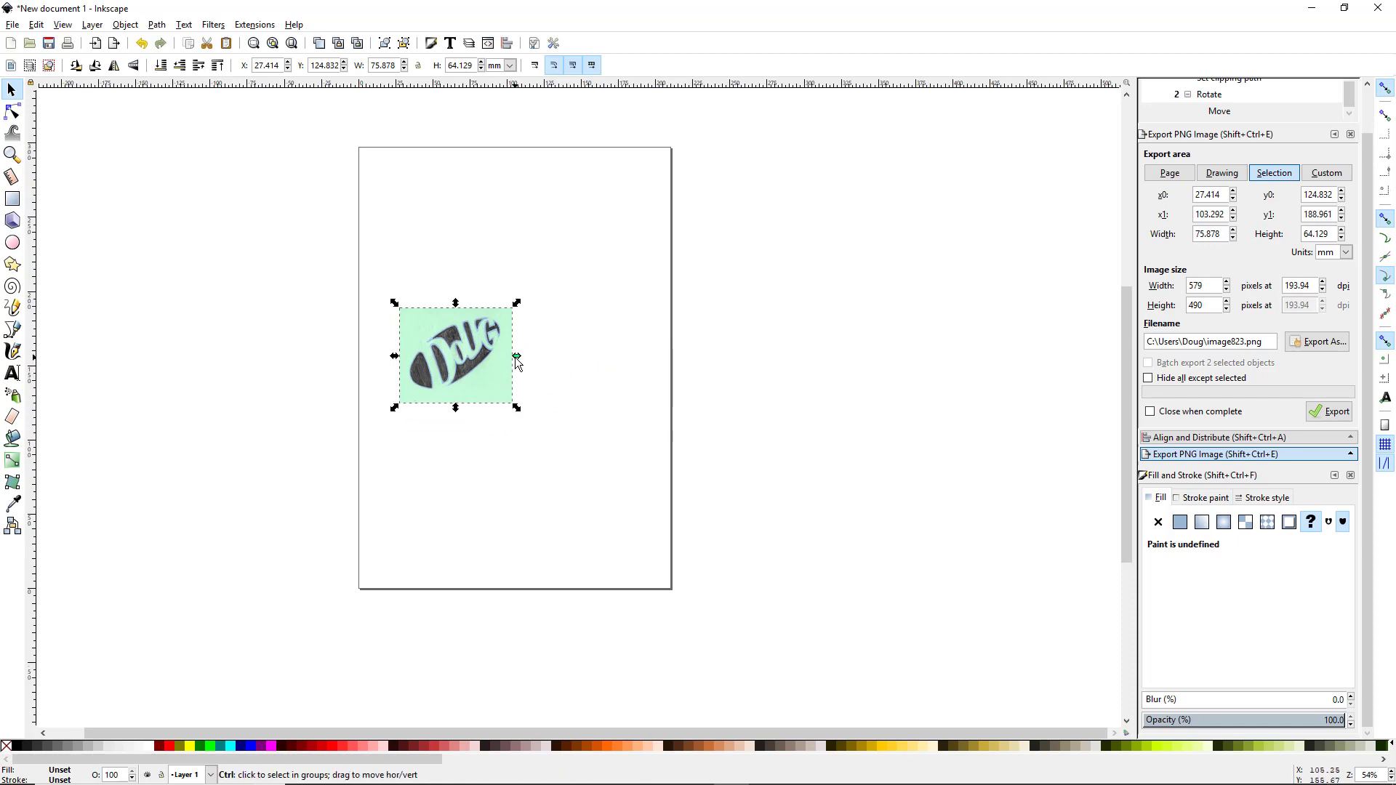
pyautogui.moveTo(516, 356); pyautogui.dragTo(515, 399)
pyautogui.scroll(1, 514, 399)
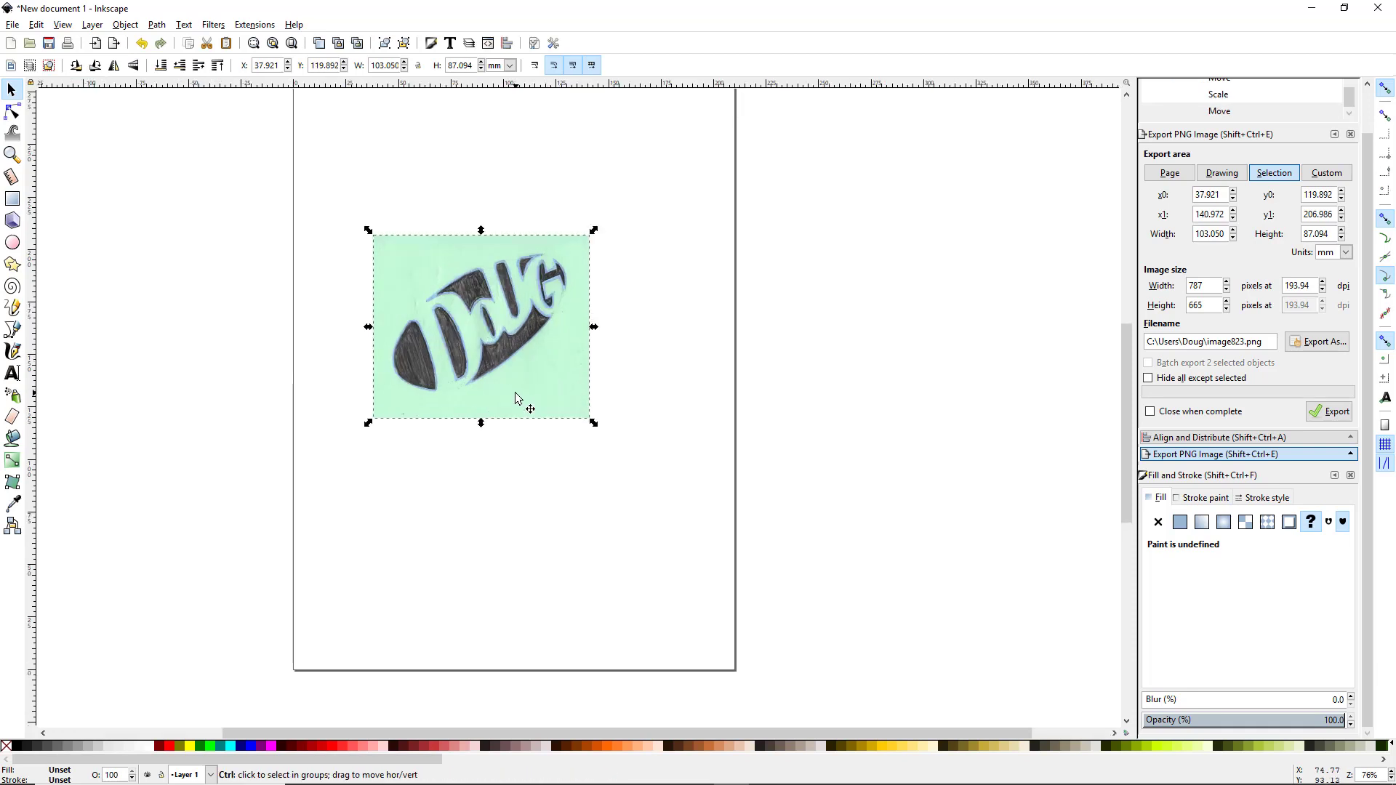
pyautogui.hscroll(-1, 552, 392)
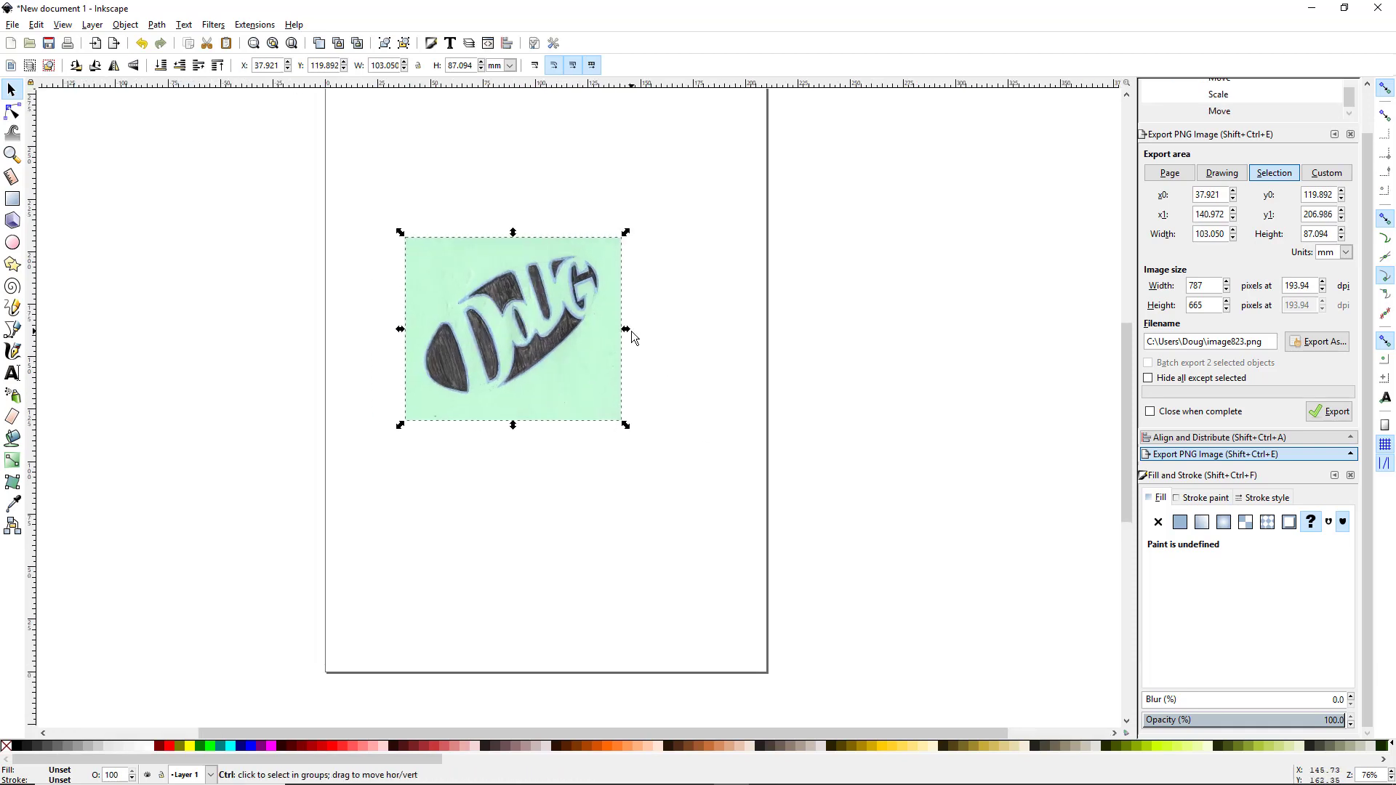
pyautogui.moveTo(627, 329); pyautogui.dragTo(627, 425)
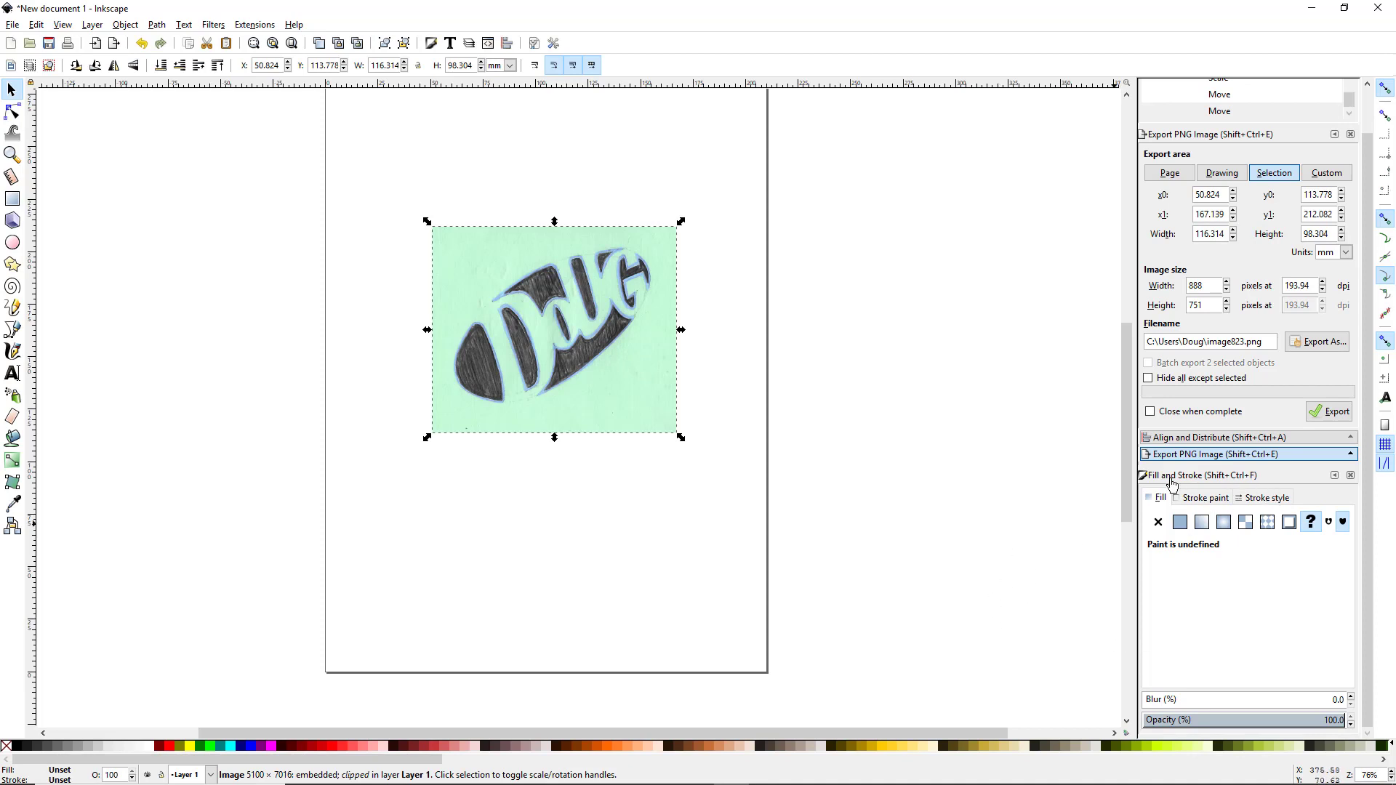
# Reduce the clipped image's opacity to 59.7% and lock Layer 1
pyautogui.click(1276, 724)
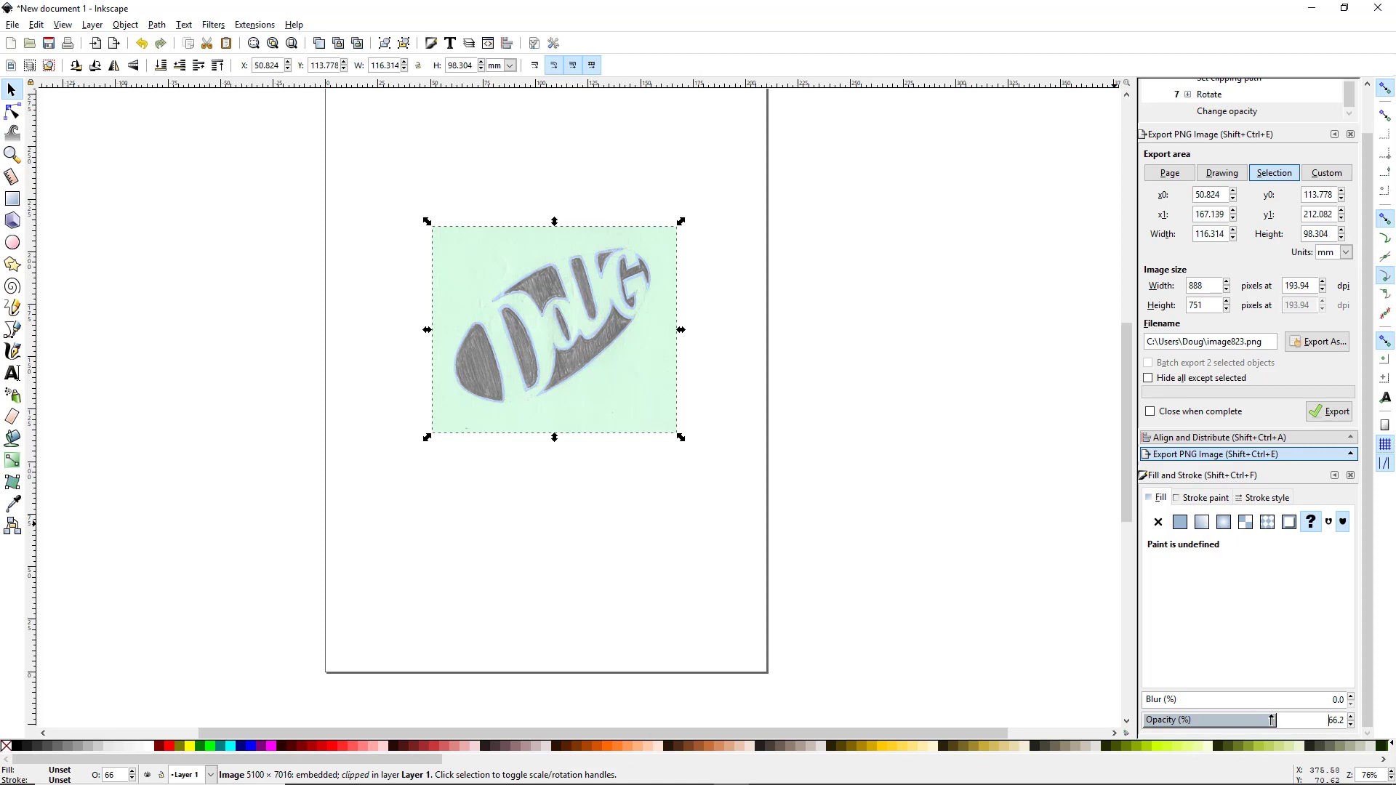
pyautogui.moveTo(1271, 720); pyautogui.dragTo(1265, 720)
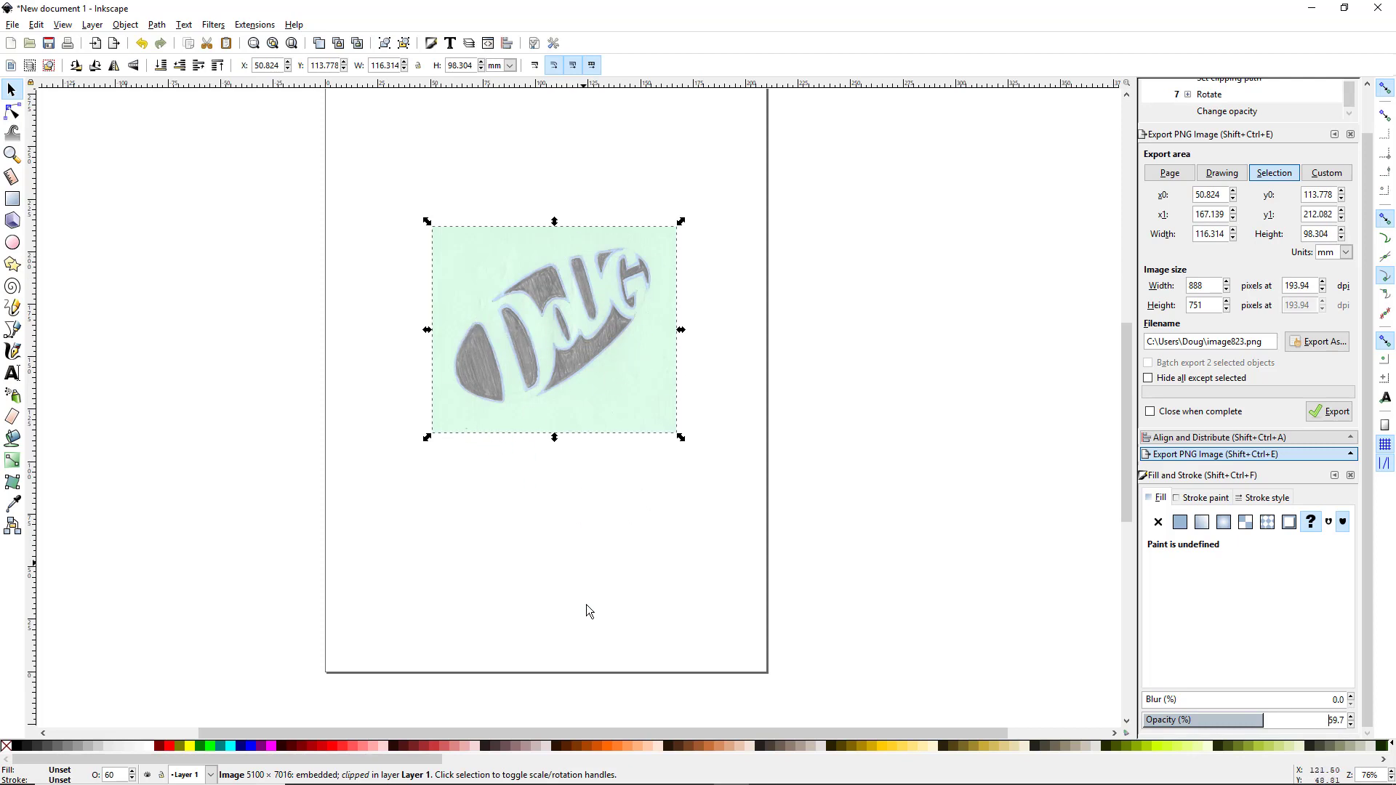
pyautogui.click(161, 777)
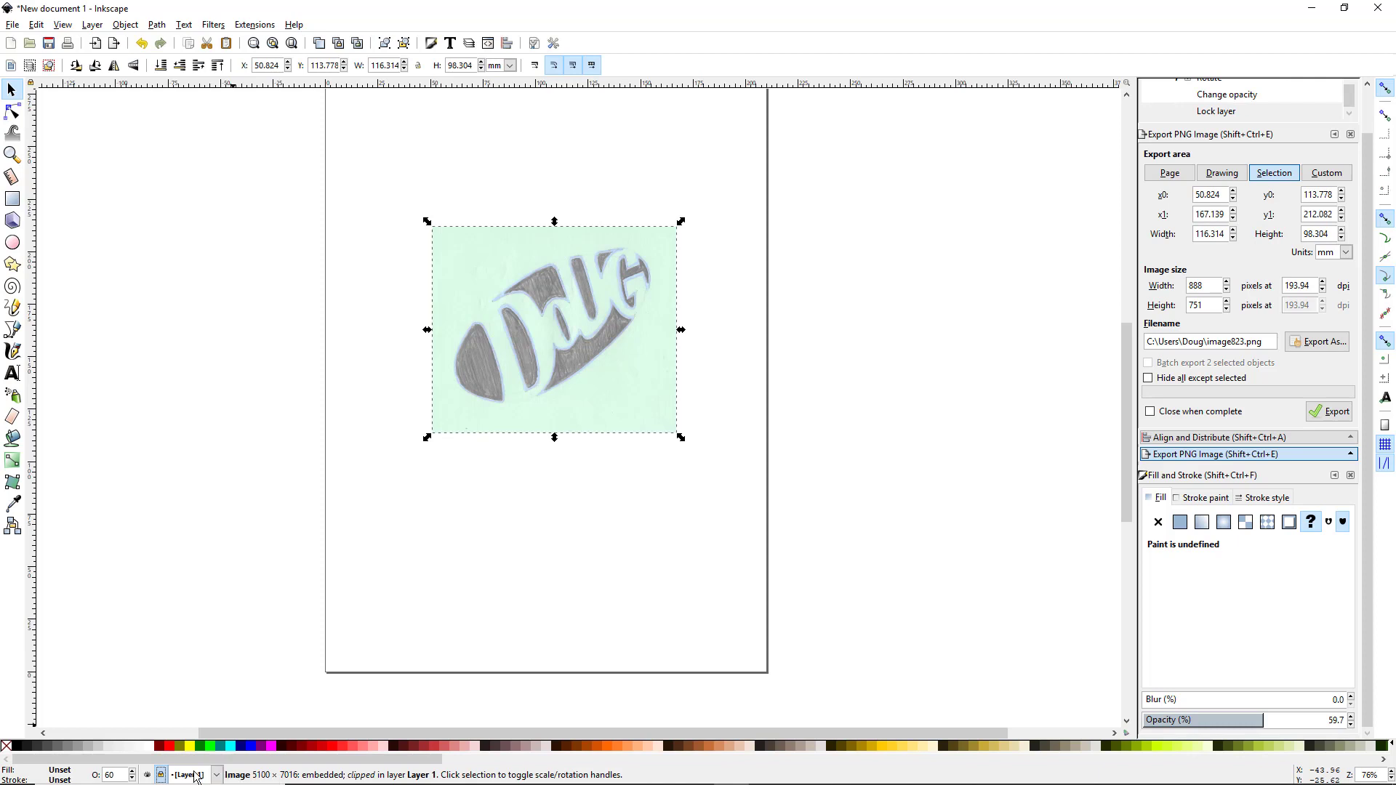
# Add a new layer named Layer 2 above the current layer
pyautogui.click(93, 26)
pyautogui.click(149, 43)
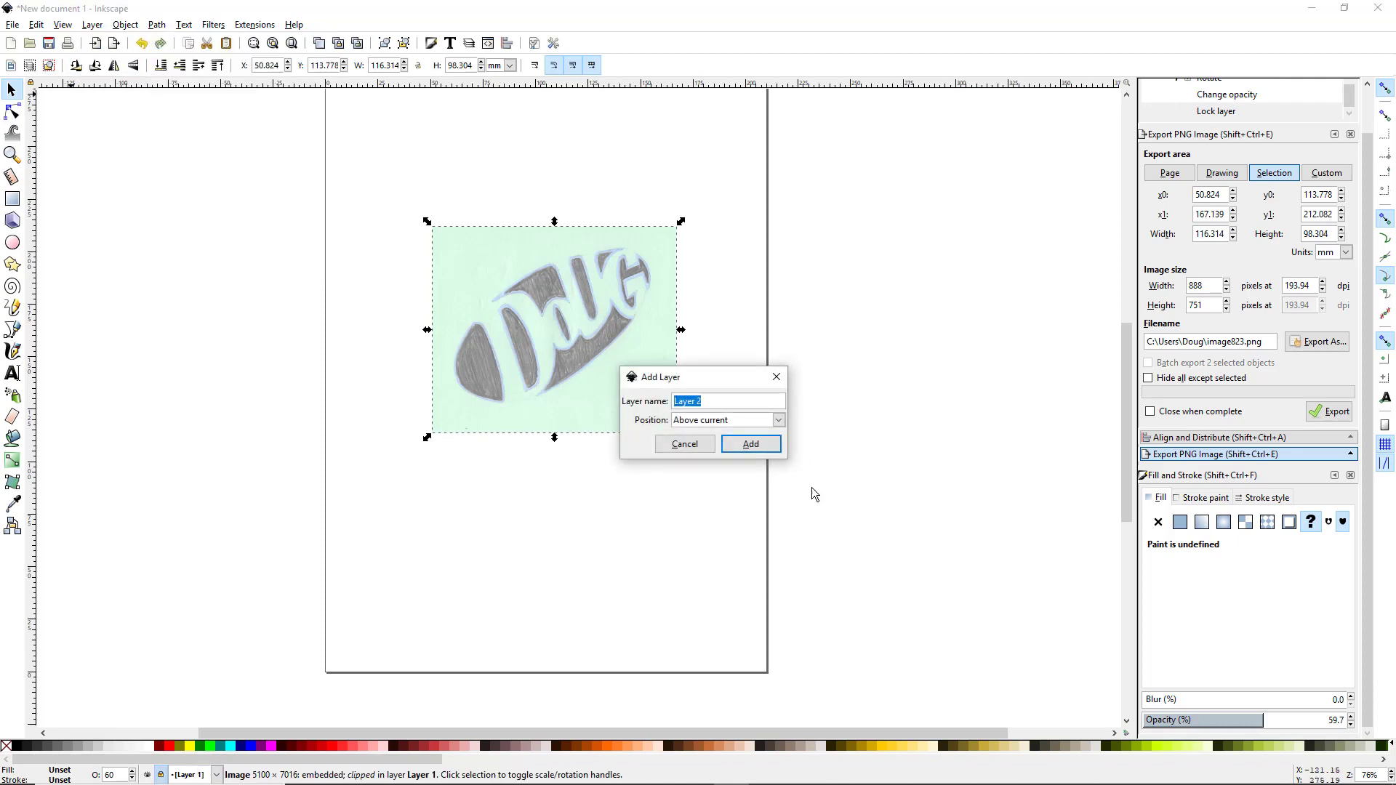
pyautogui.click(767, 445)
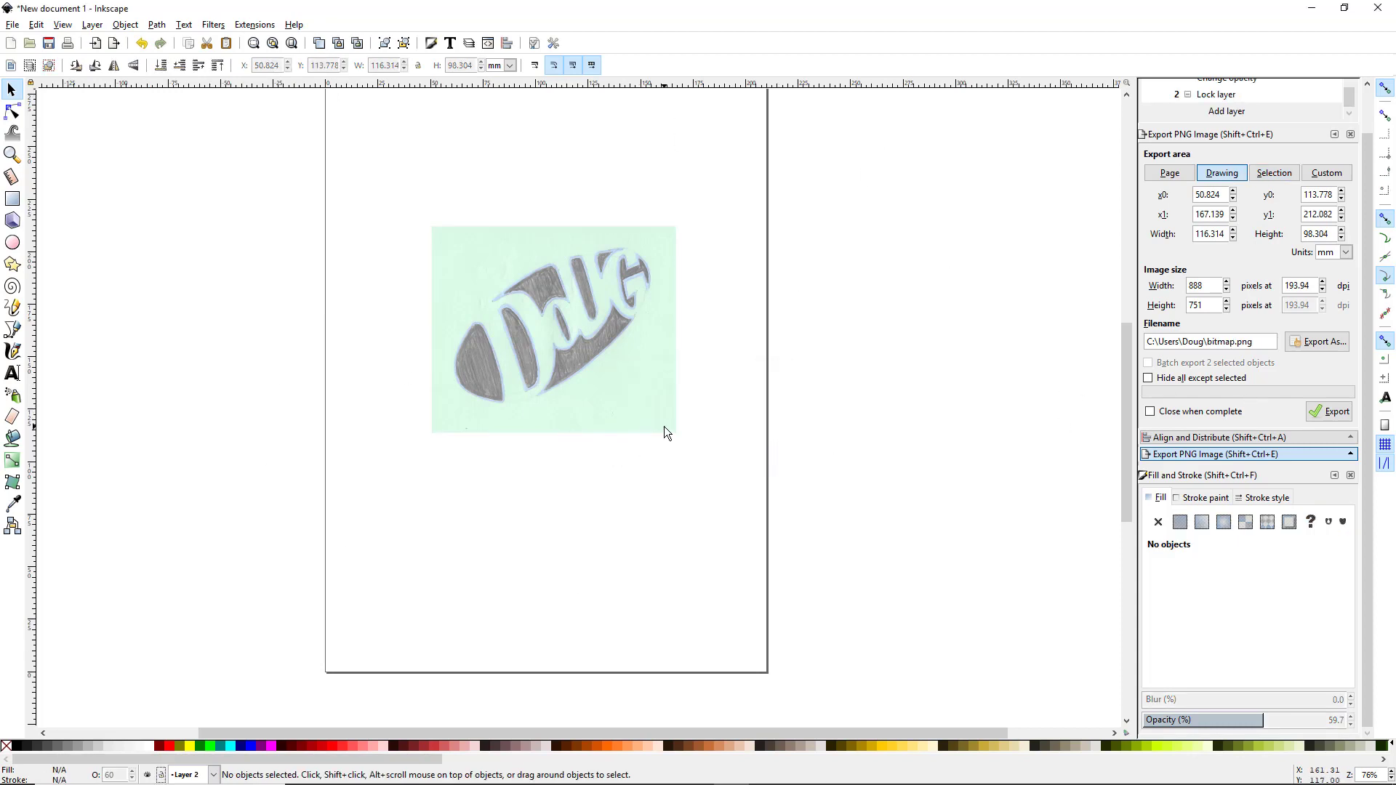
# Draw a horizontal ellipse about 106 by 50 mm over the faded sketch lettering on Layer 2
pyautogui.scroll(2, 586, 416)
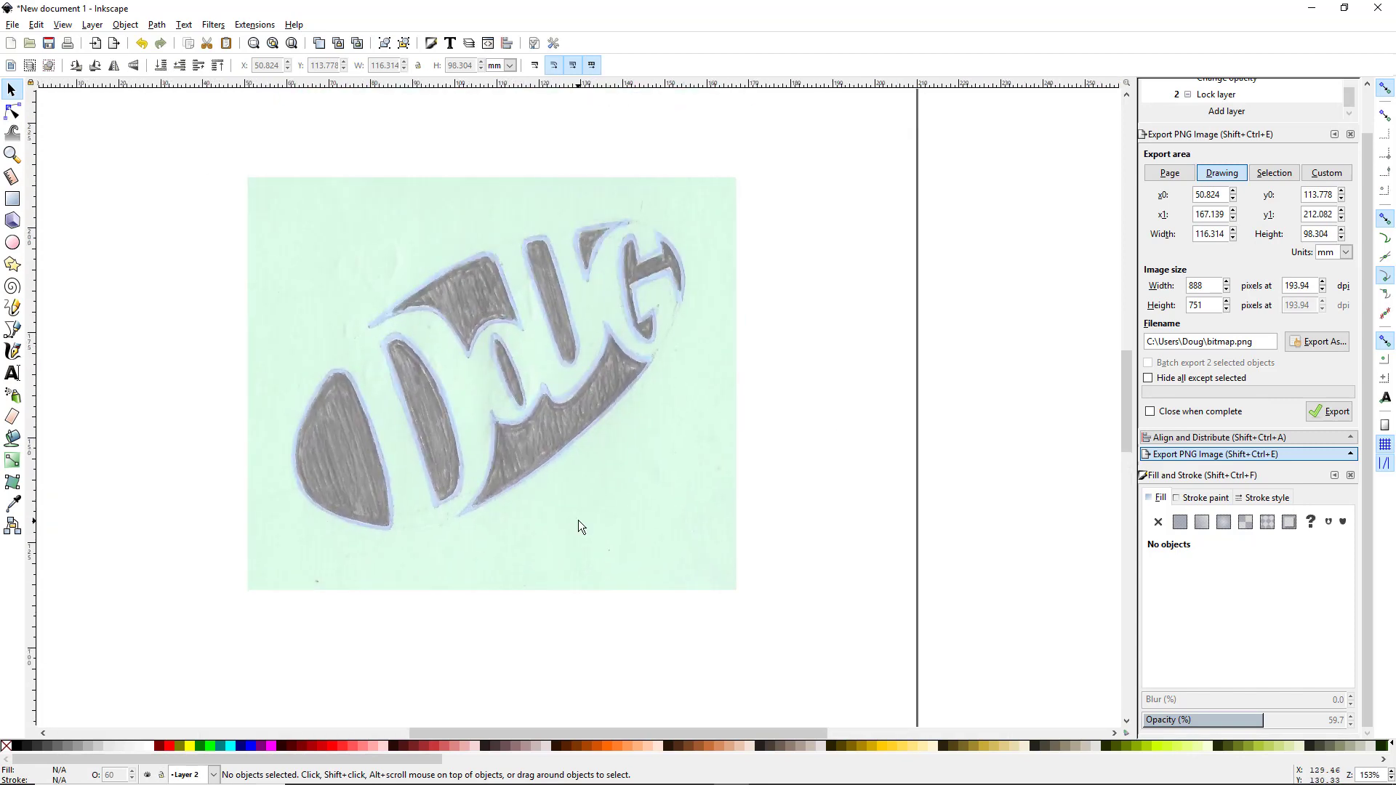
pyautogui.scroll(1, 514, 512)
pyautogui.moveTo(514, 512); pyautogui.dragTo(555, 547)
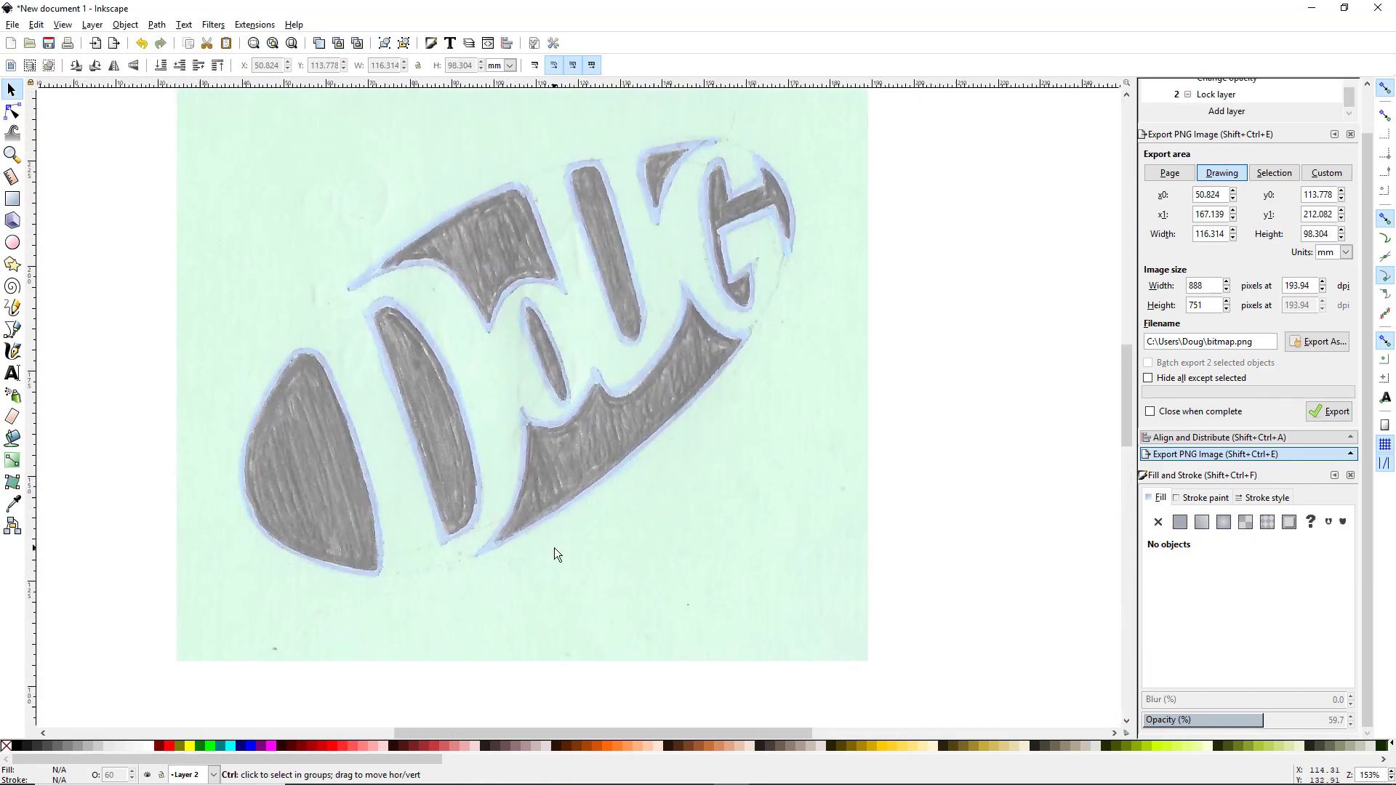
pyautogui.scroll(-1, 554, 547)
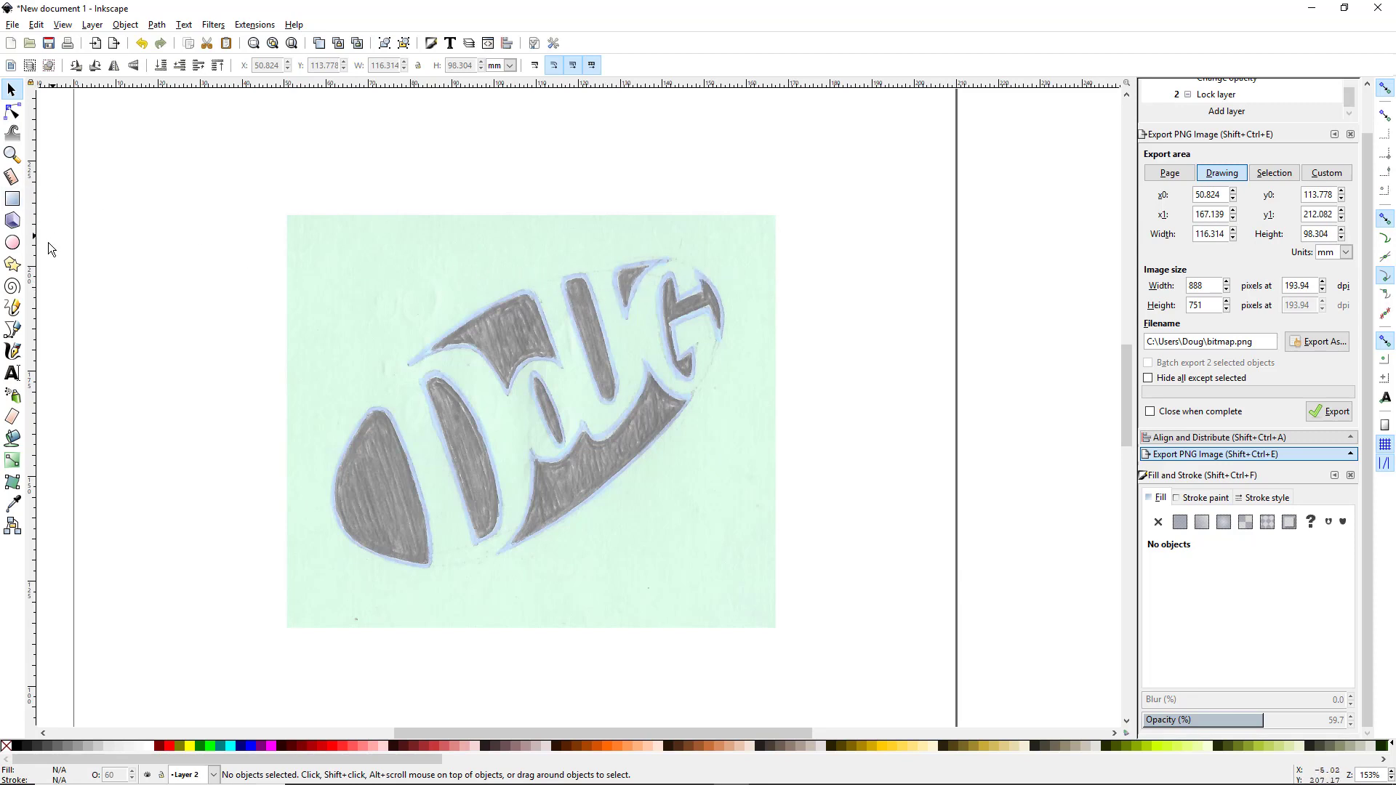
pyautogui.click(13, 242)
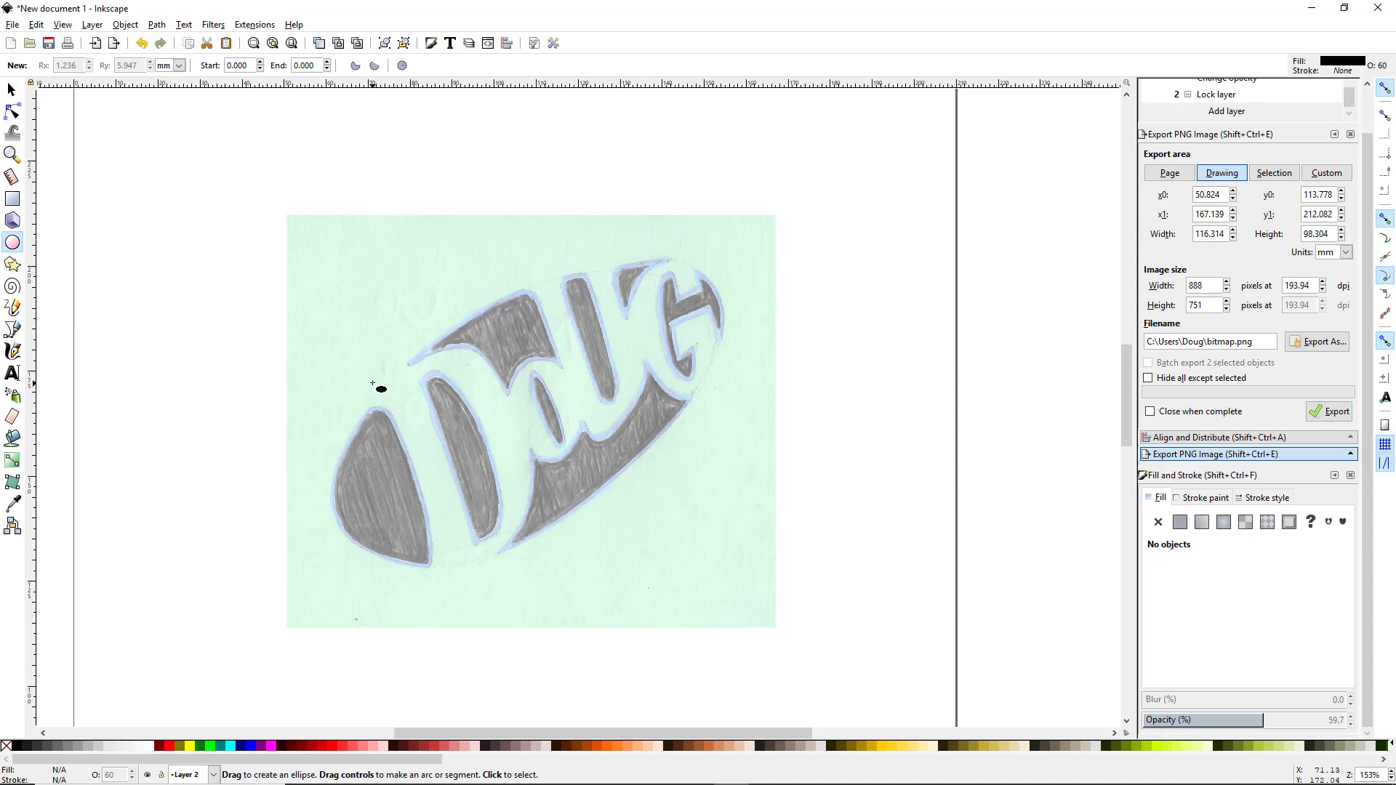
pyautogui.moveTo(304, 293); pyautogui.dragTo(749, 502)
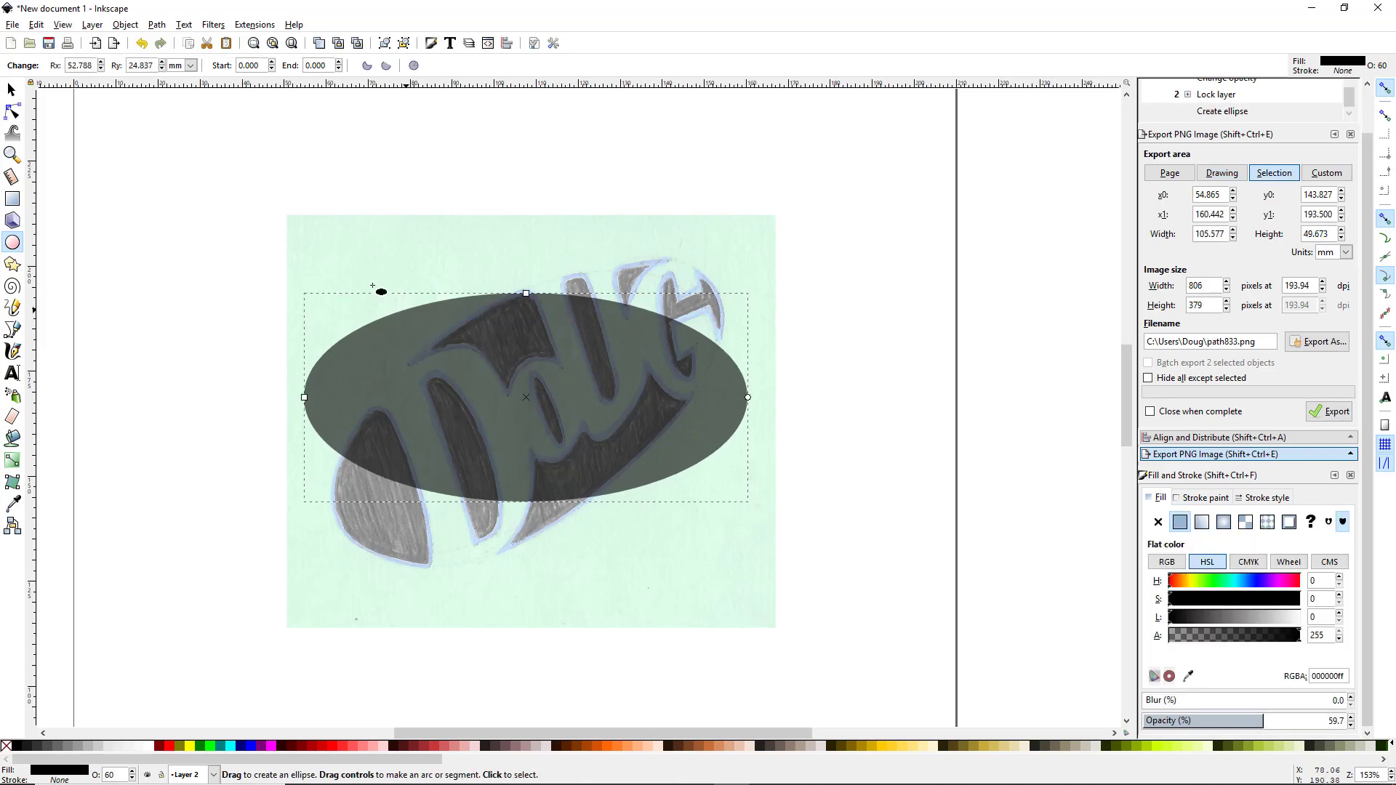
# Rotate the ellipse counter-clockwise to match the slant of the sketched logo and shift it slightly onto the outline
pyautogui.click(10, 88)
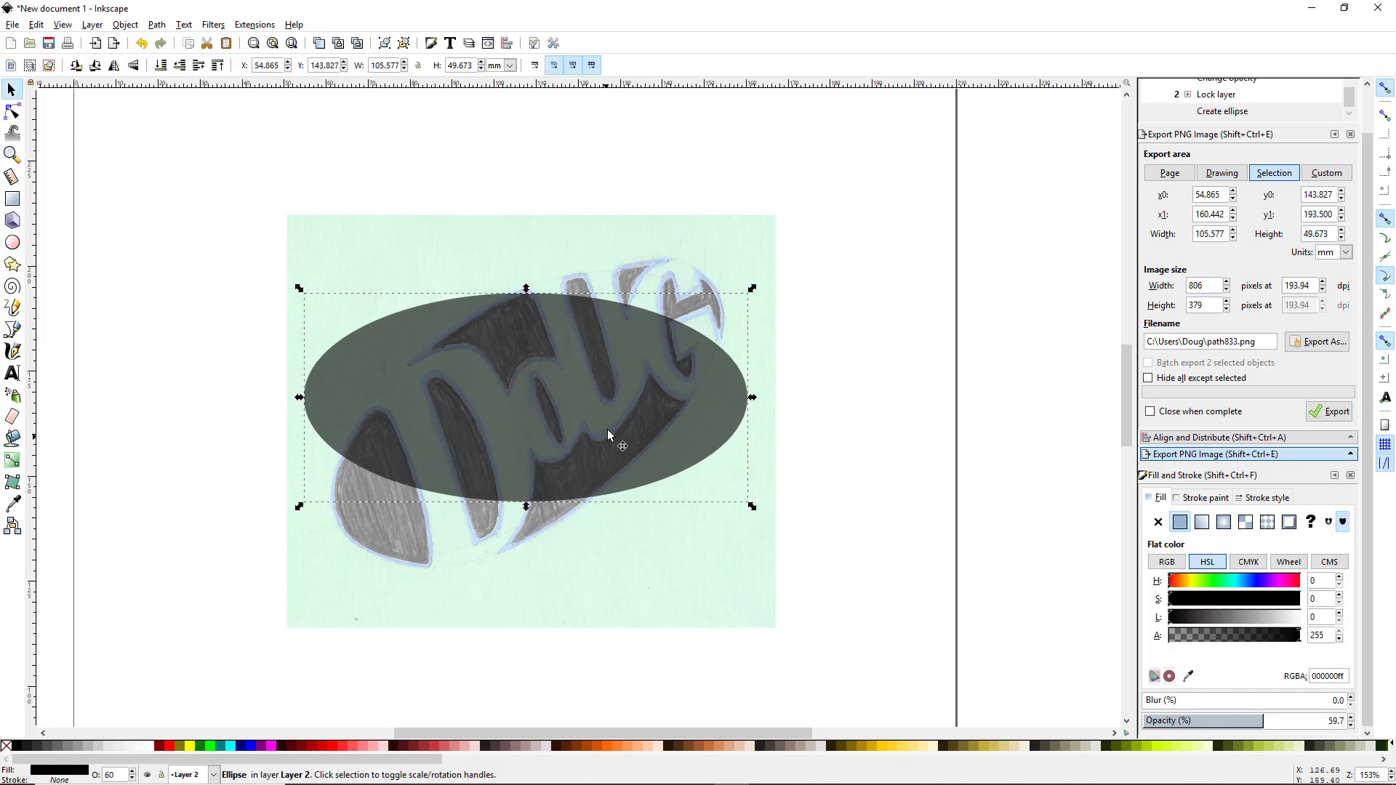
pyautogui.click(705, 404)
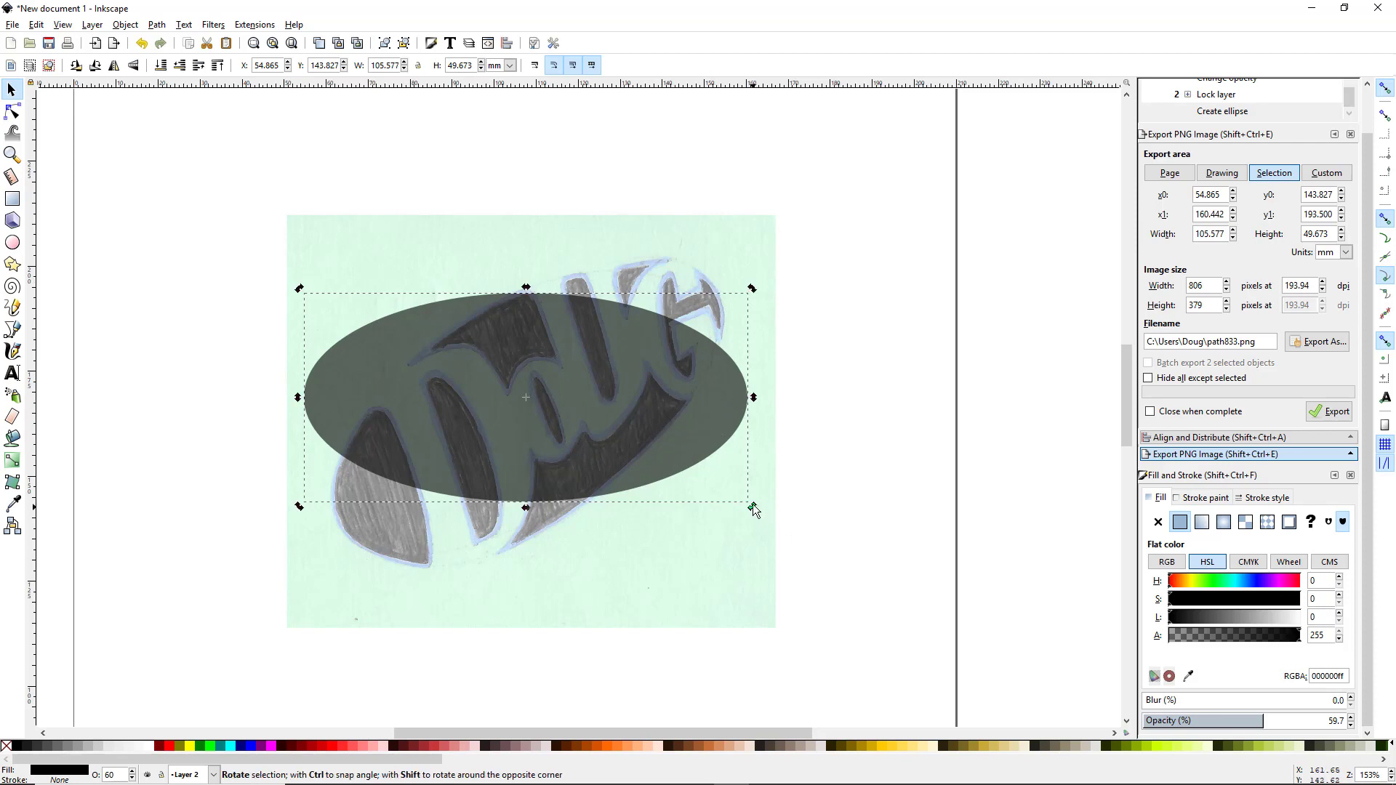
pyautogui.moveTo(752, 504); pyautogui.dragTo(750, 380)
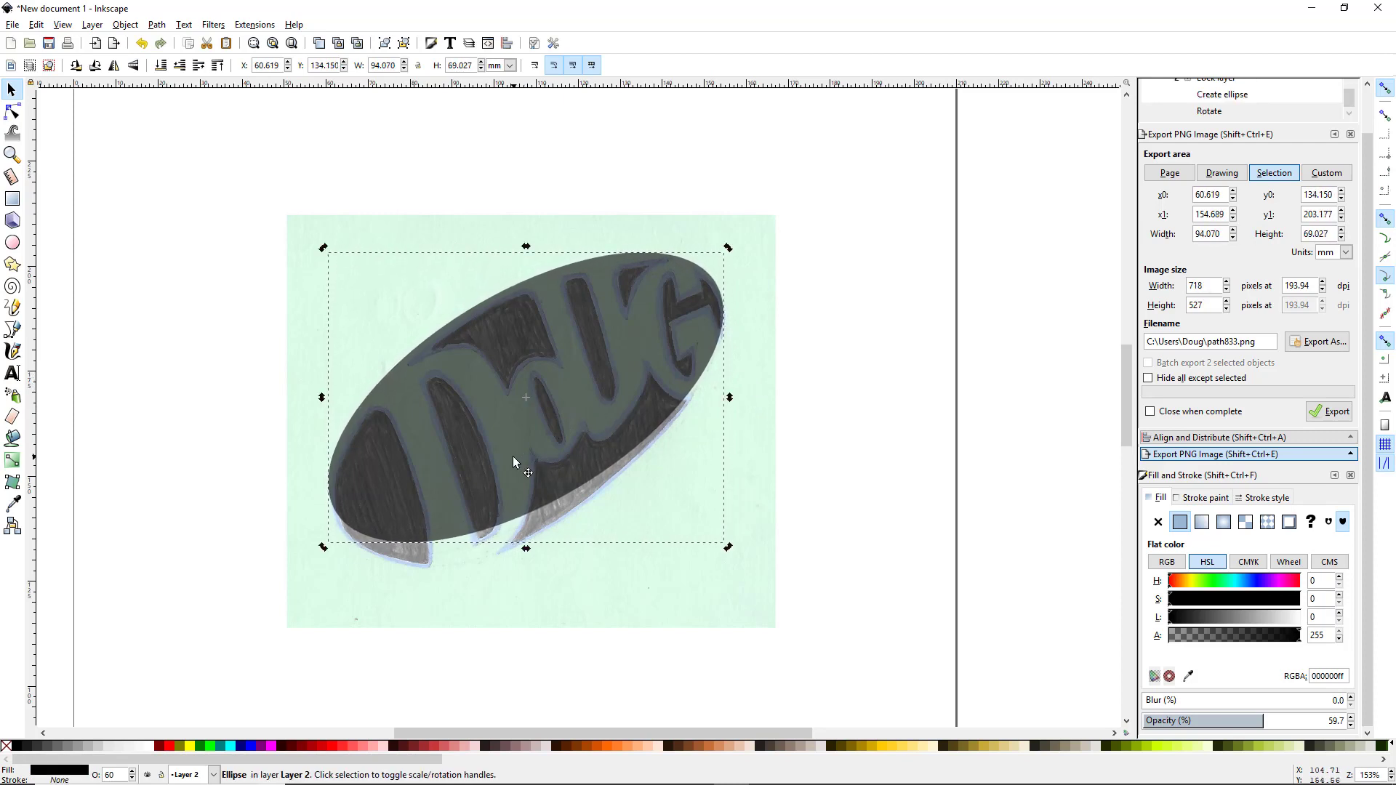
pyautogui.moveTo(513, 456); pyautogui.dragTo(516, 461)
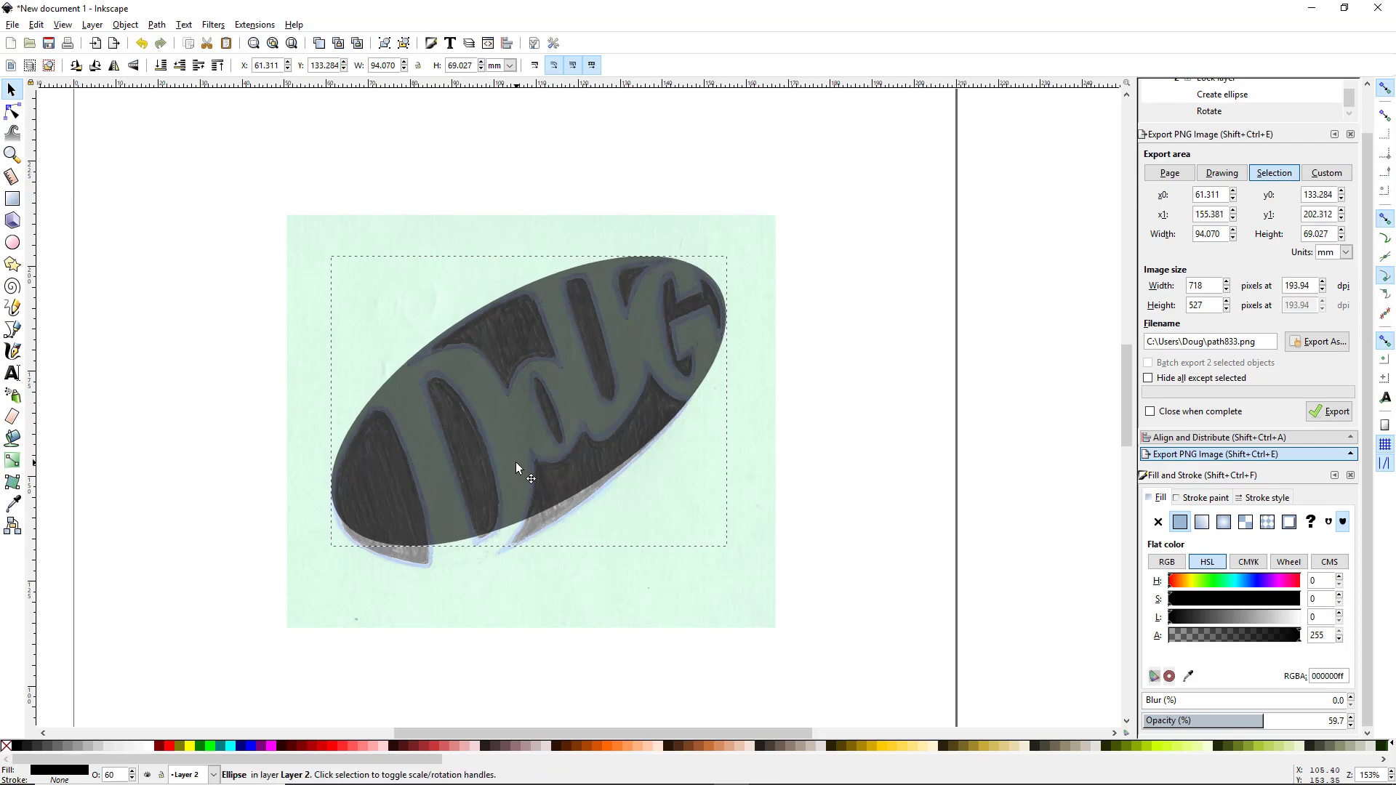
pyautogui.moveTo(516, 462); pyautogui.dragTo(516, 464)
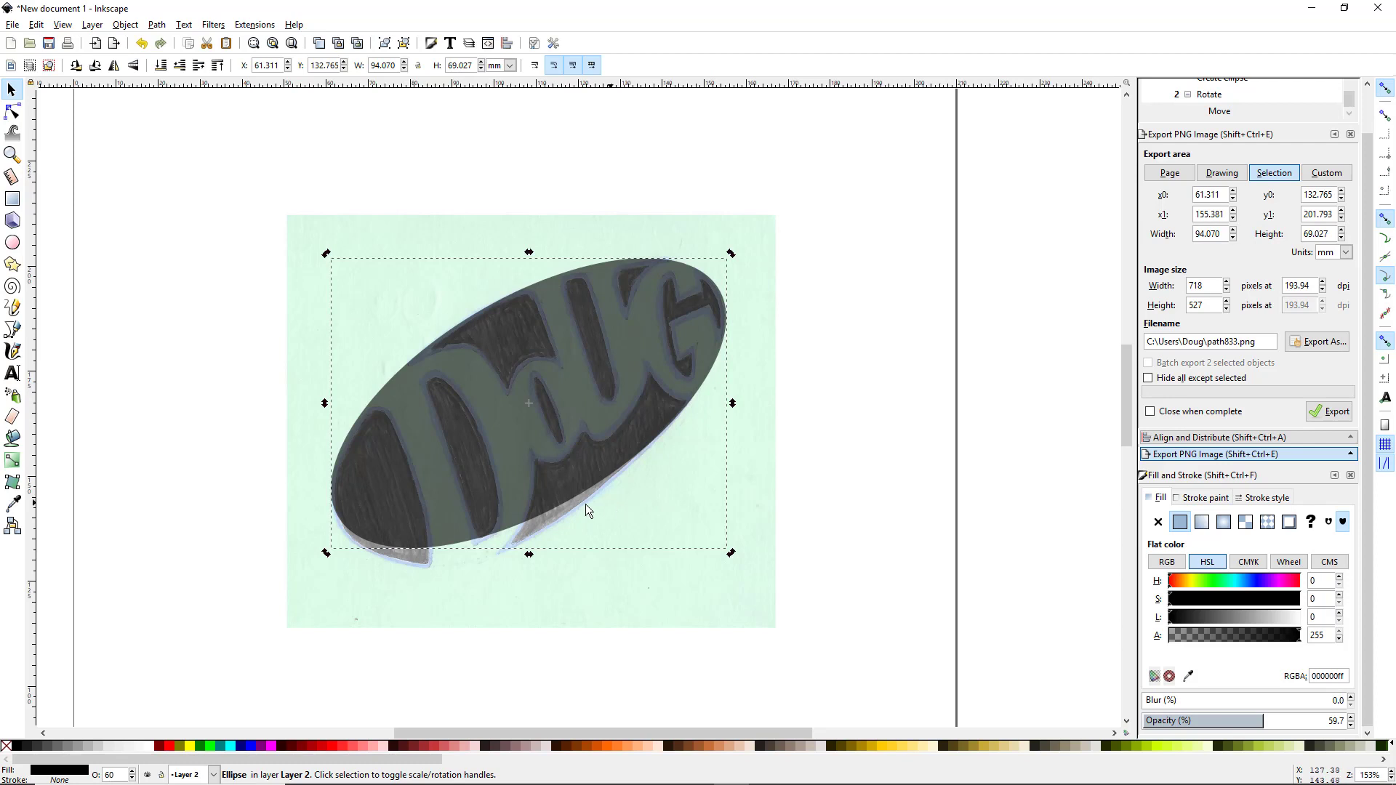
# Stretch the ellipse downward to about 75 mm overall height, nudge it to cover the sketched oval, and deselect it
pyautogui.click(578, 461)
pyautogui.click(591, 430)
pyautogui.click(576, 426)
pyautogui.click(535, 434)
pyautogui.click(536, 474)
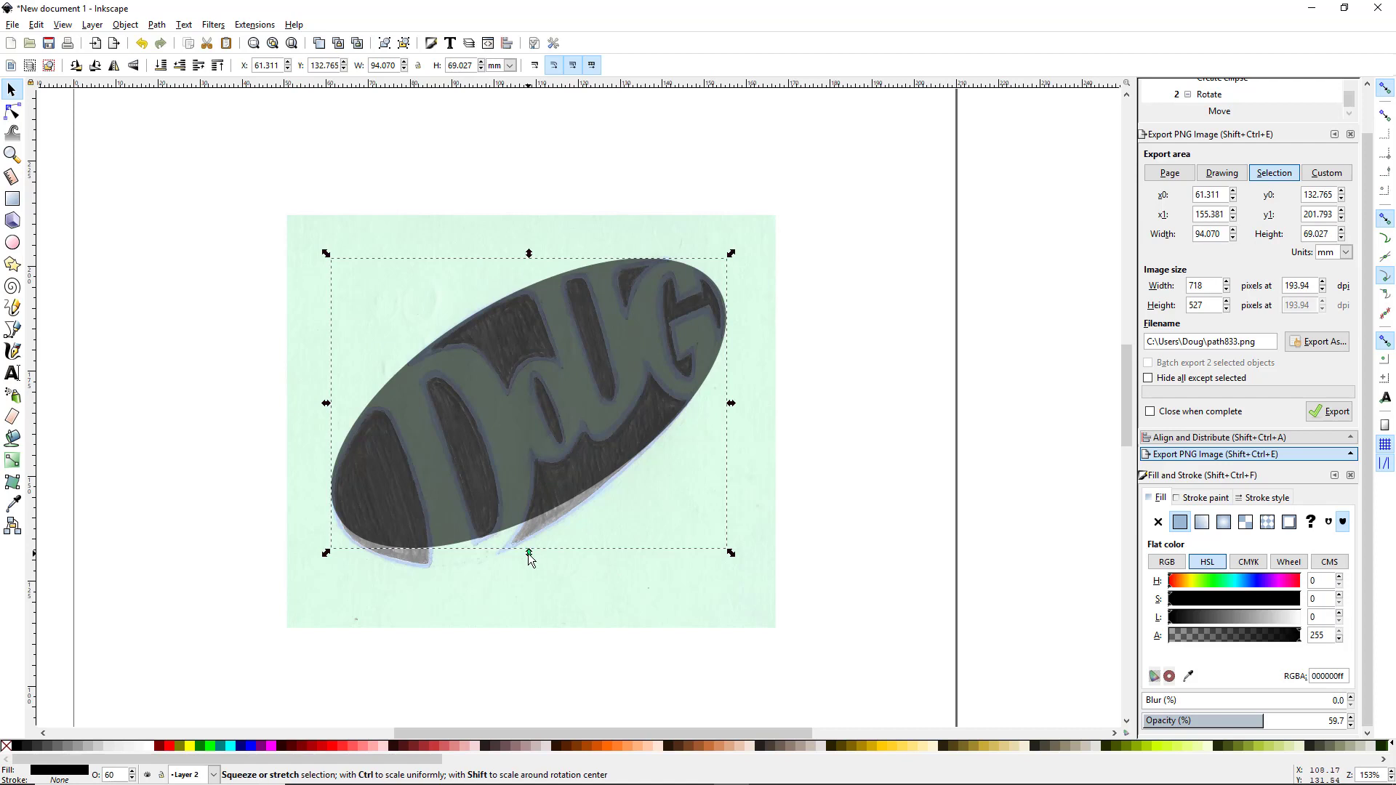
pyautogui.moveTo(528, 554); pyautogui.dragTo(535, 579)
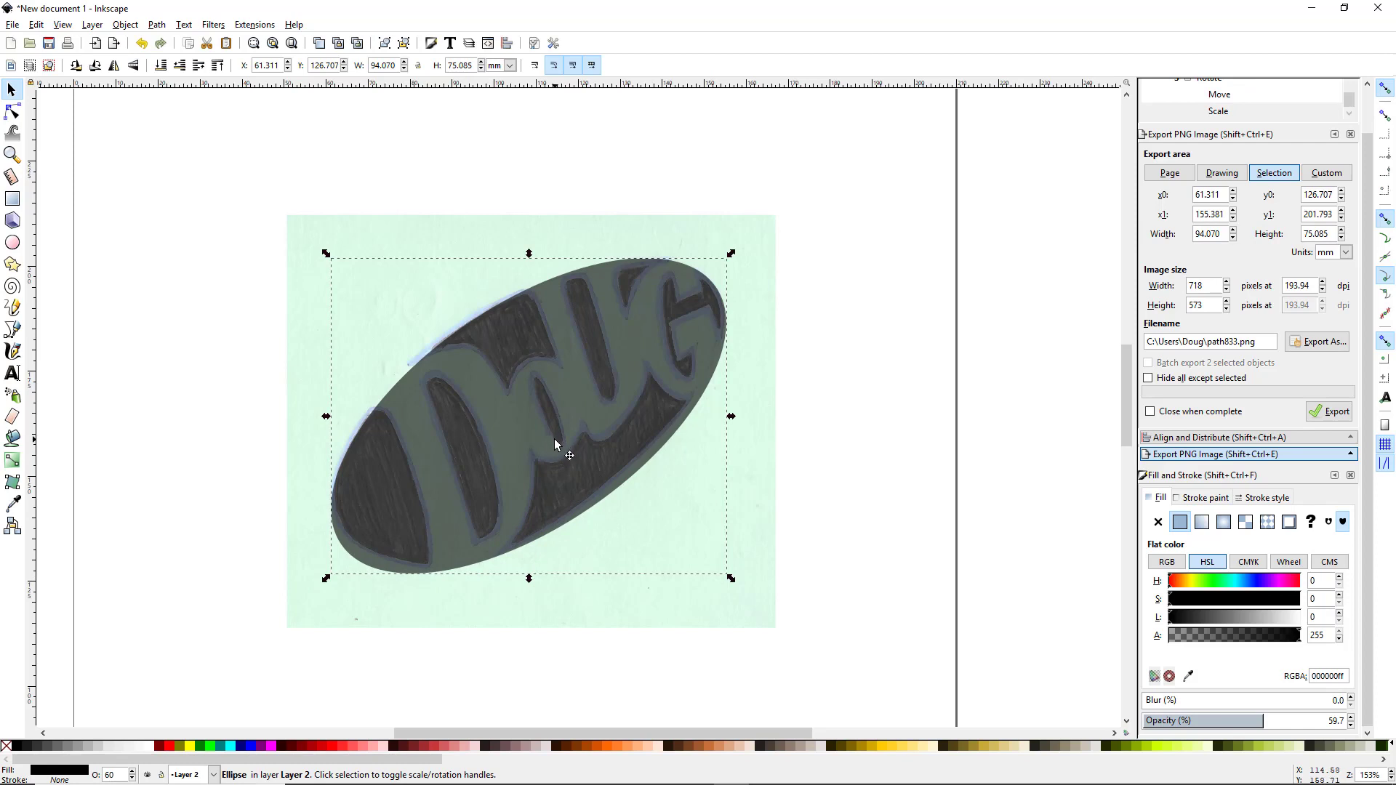
pyautogui.moveTo(555, 440); pyautogui.dragTo(552, 435)
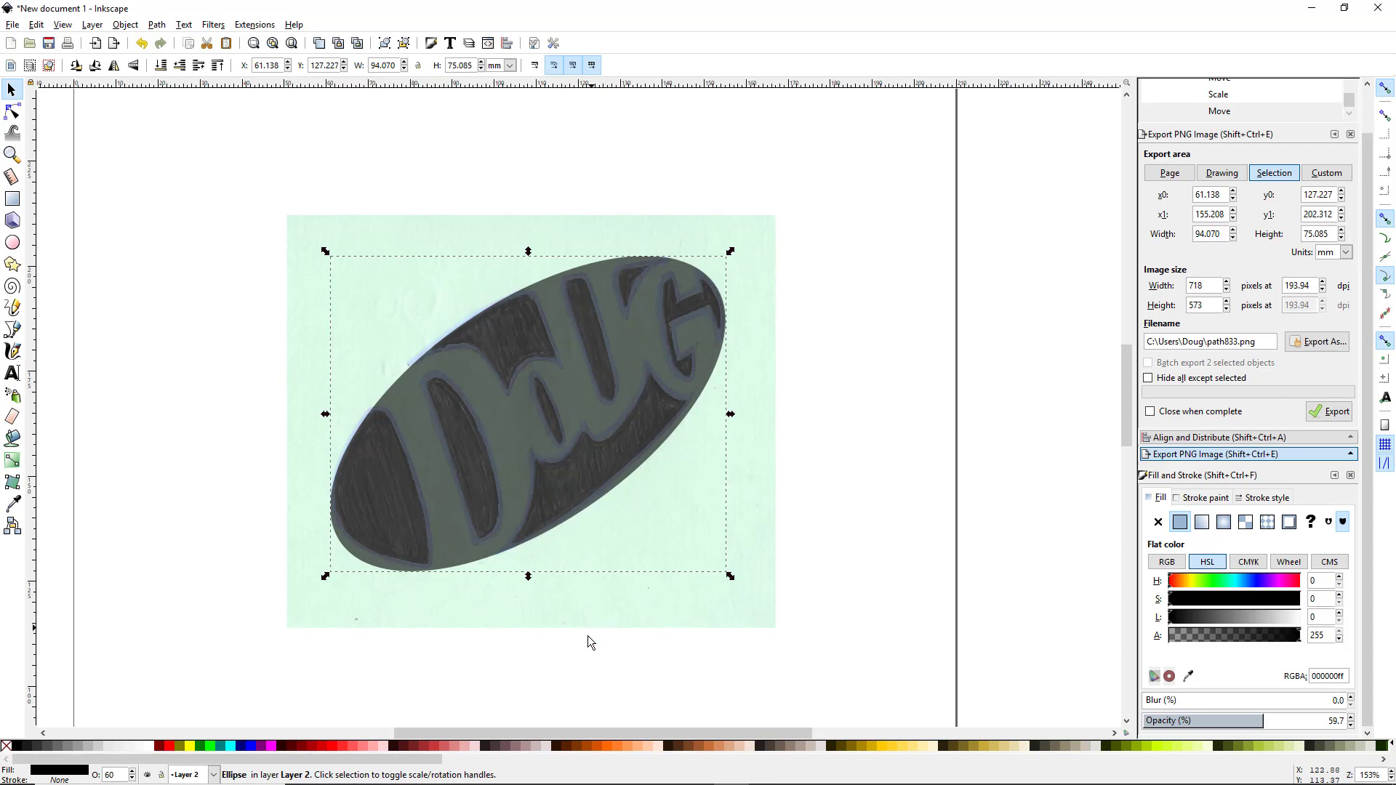
pyautogui.click(585, 654)
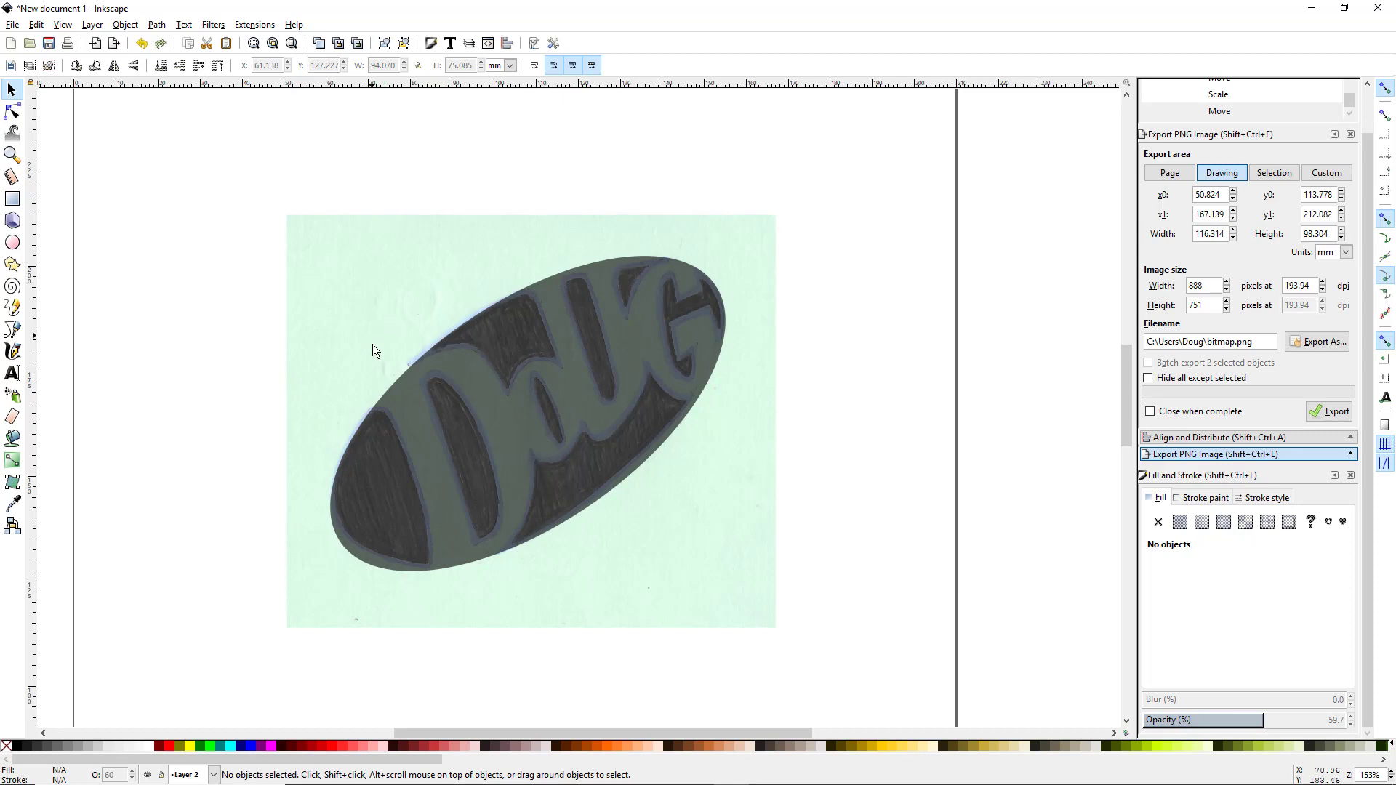
# Enable snapping to paths and start a straight-segment Bezier path along the first letter's outer side and foot, snapping its ends to the ellipse
pyautogui.press('b')
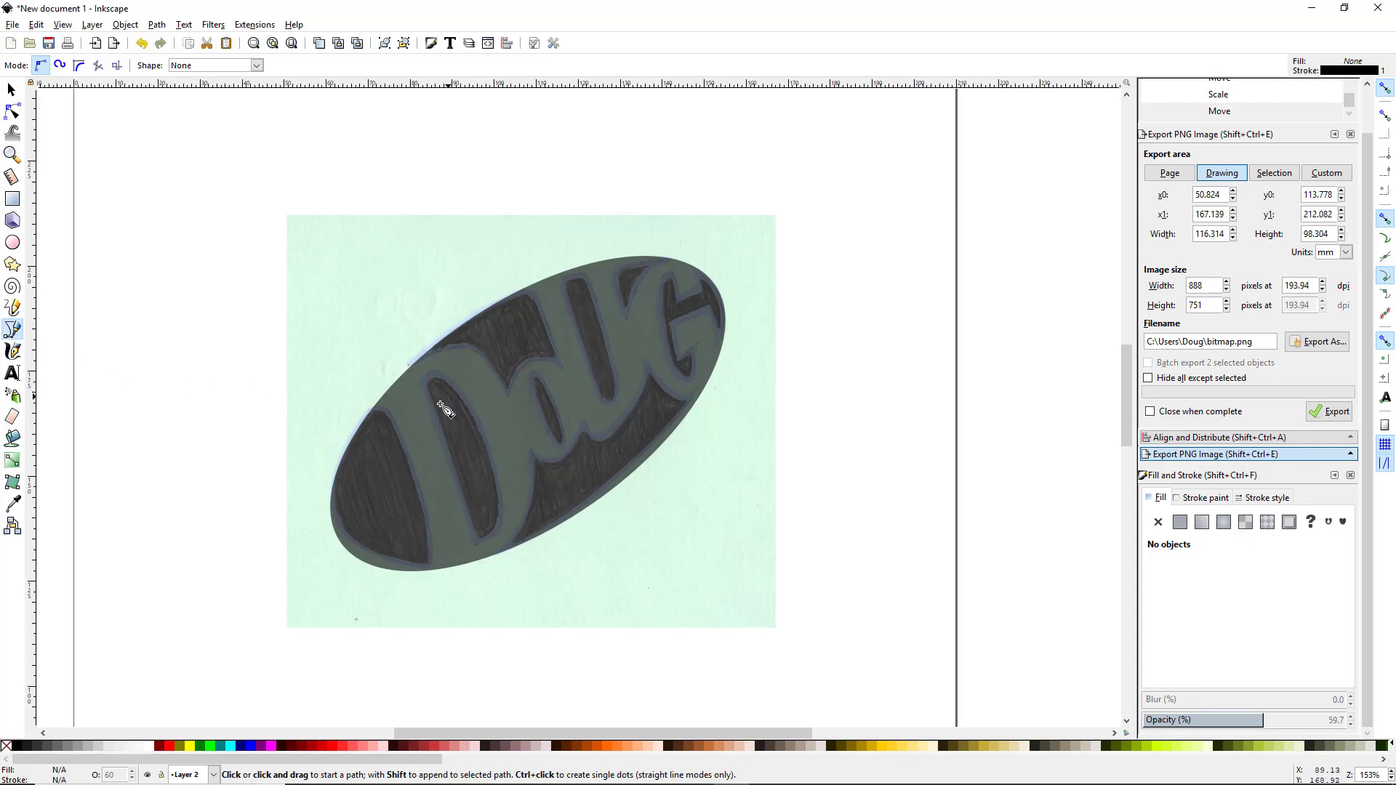
pyautogui.scroll(2, 480, 433)
pyautogui.scroll(-2, 454, 407)
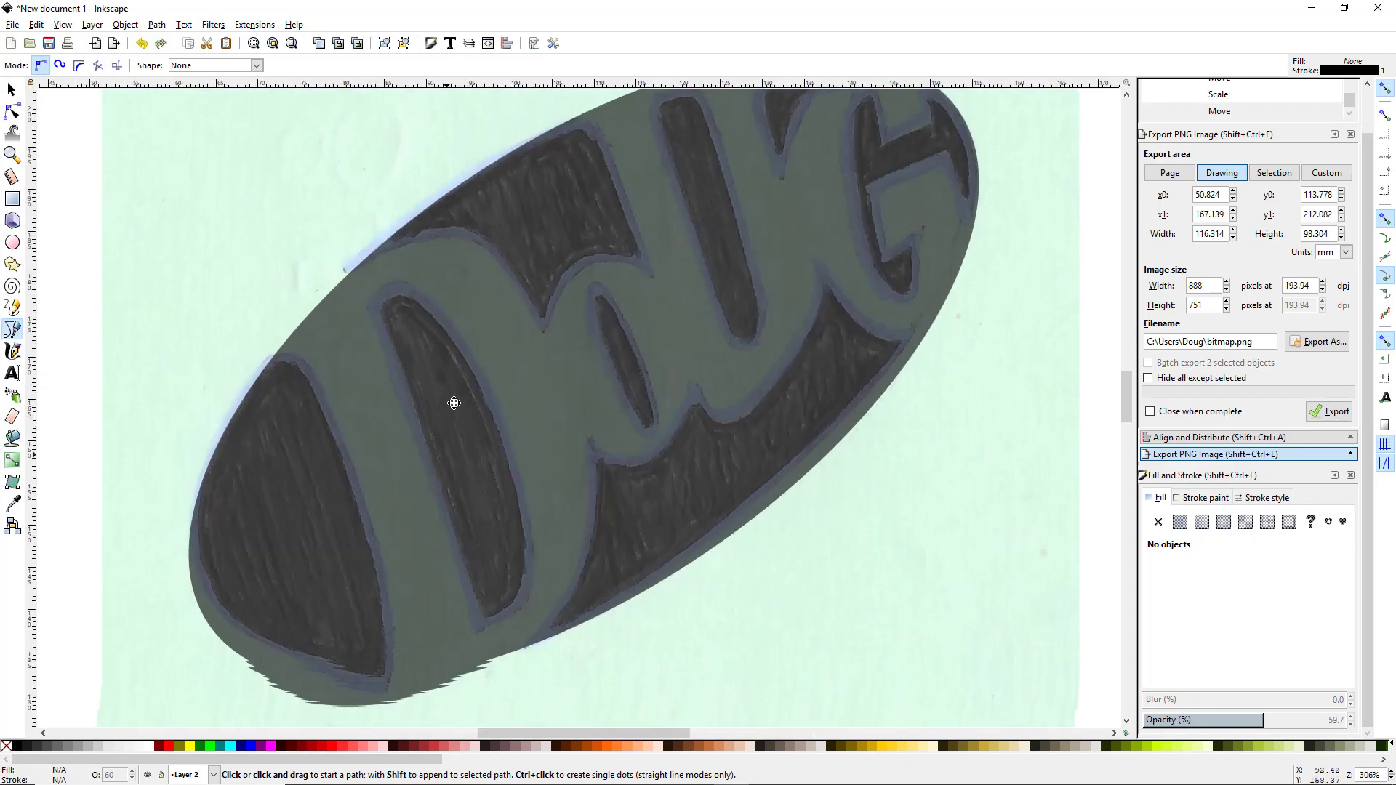
pyautogui.scroll(-2, 454, 403)
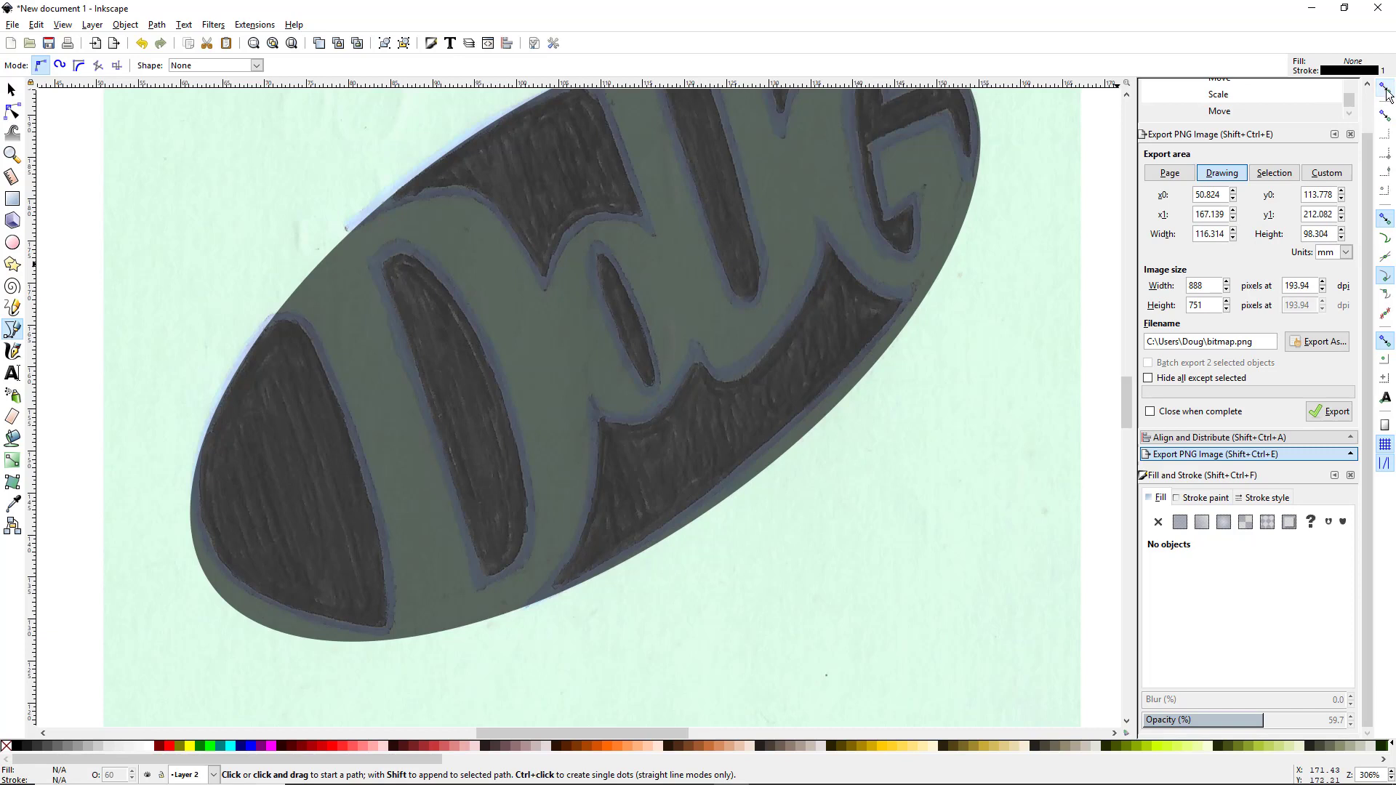
pyautogui.click(1385, 238)
pyautogui.click(271, 322)
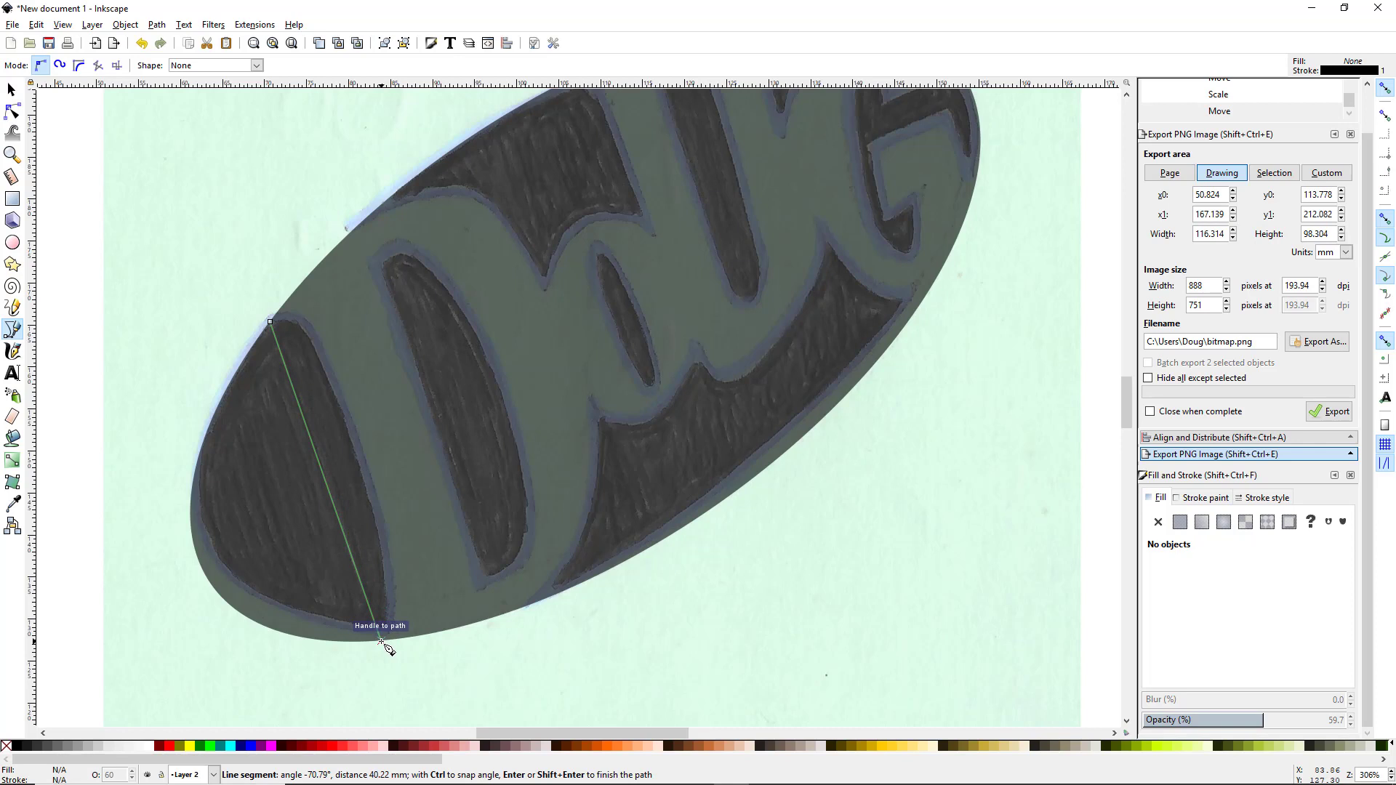
pyautogui.click(381, 642)
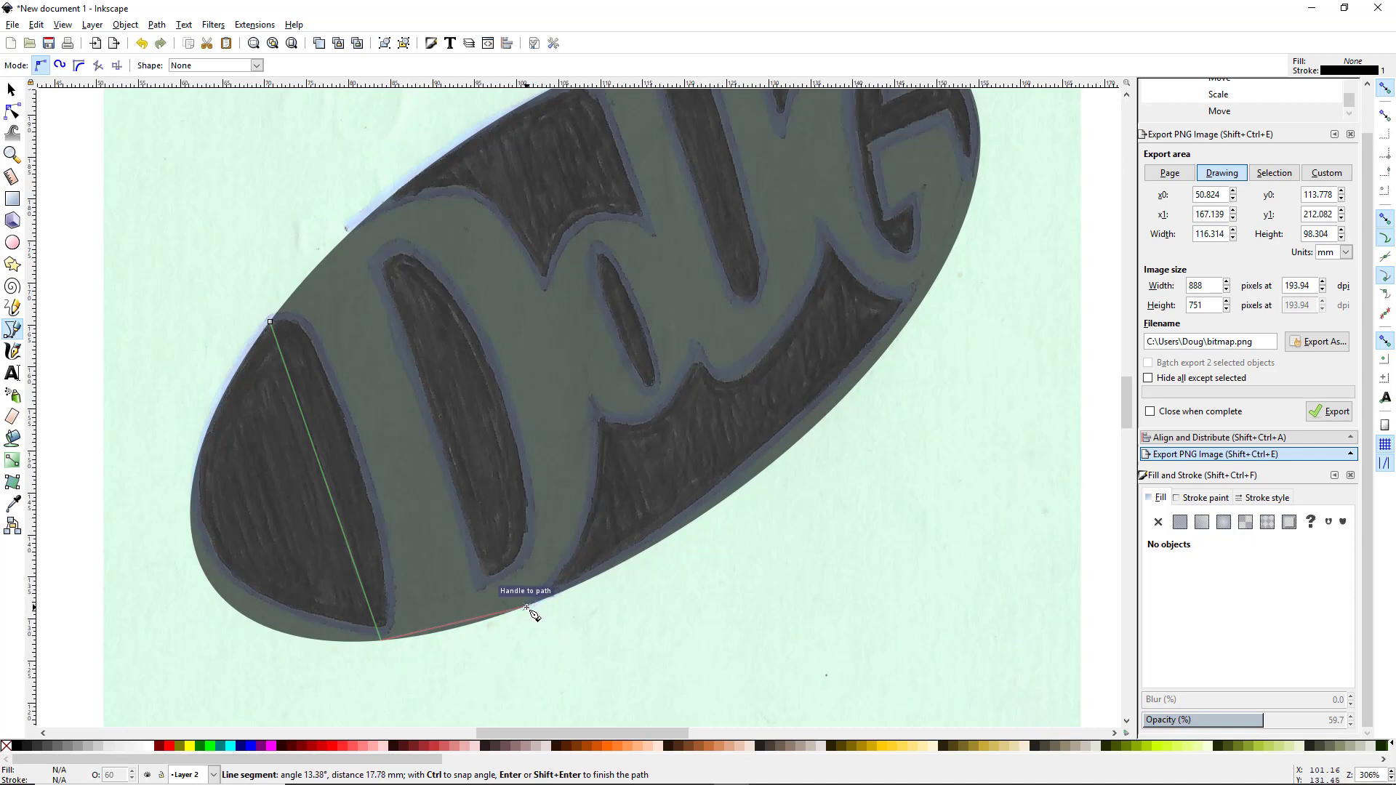
pyautogui.click(525, 608)
# Continue the path with straight segments along the underside of the lettering until it meets the ellipse below the last letter
pyautogui.click(590, 393)
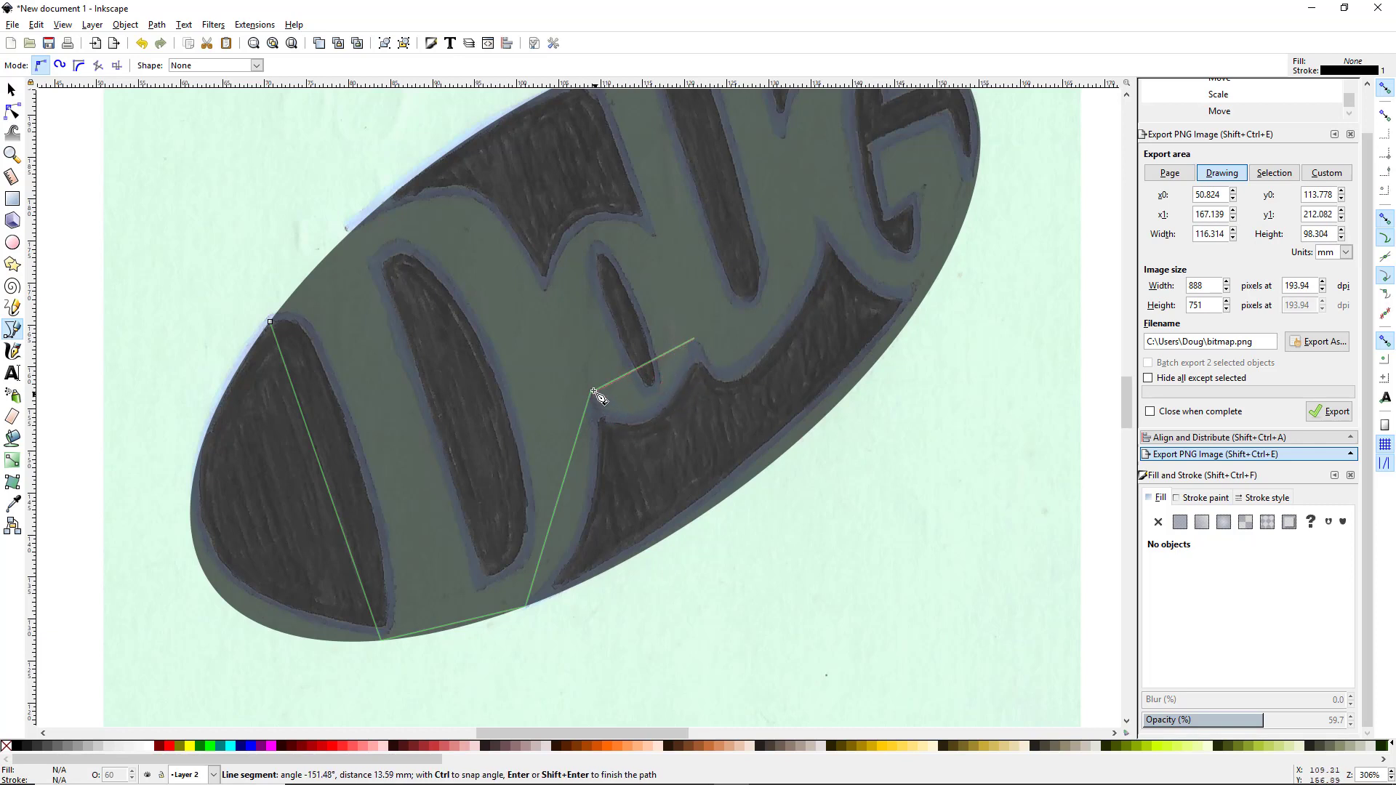
pyautogui.click(819, 219)
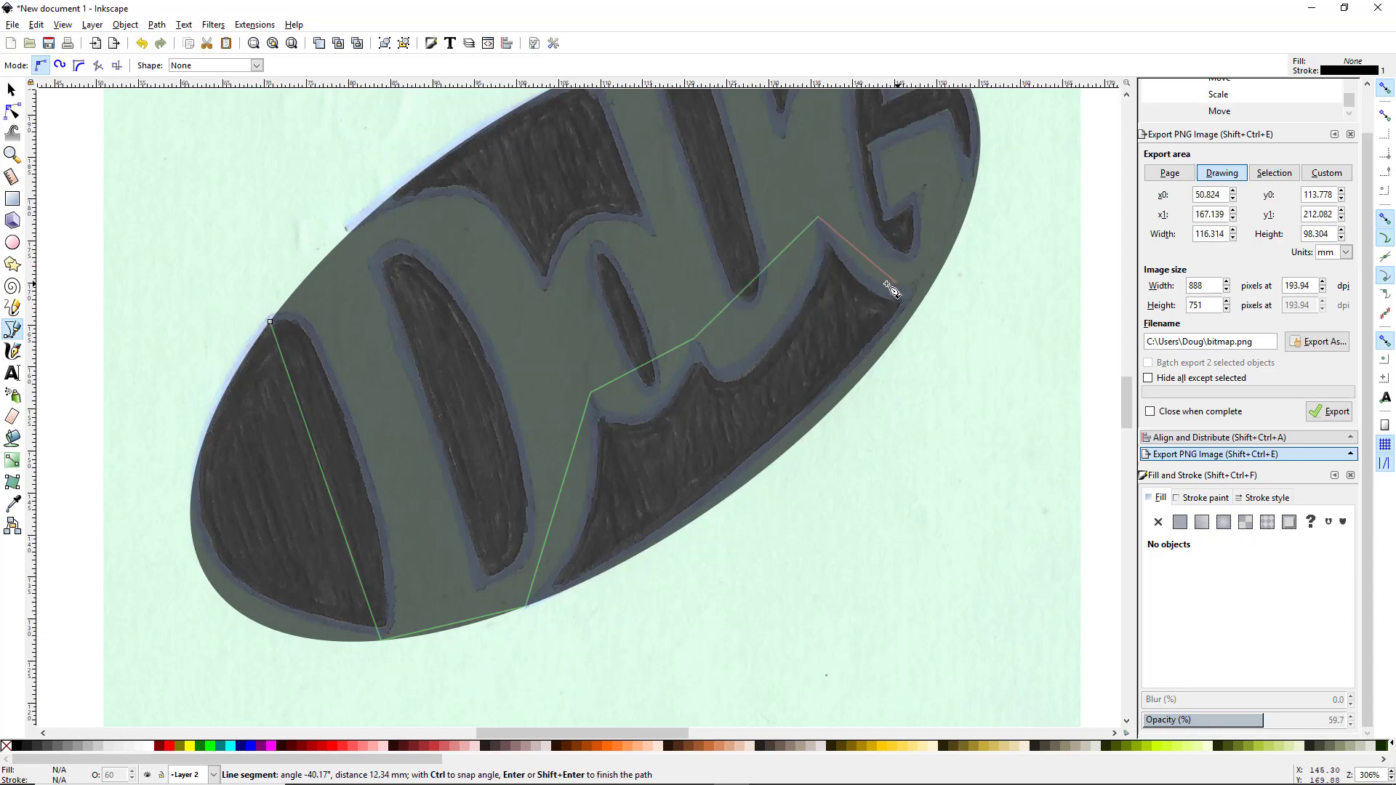
pyautogui.click(931, 288)
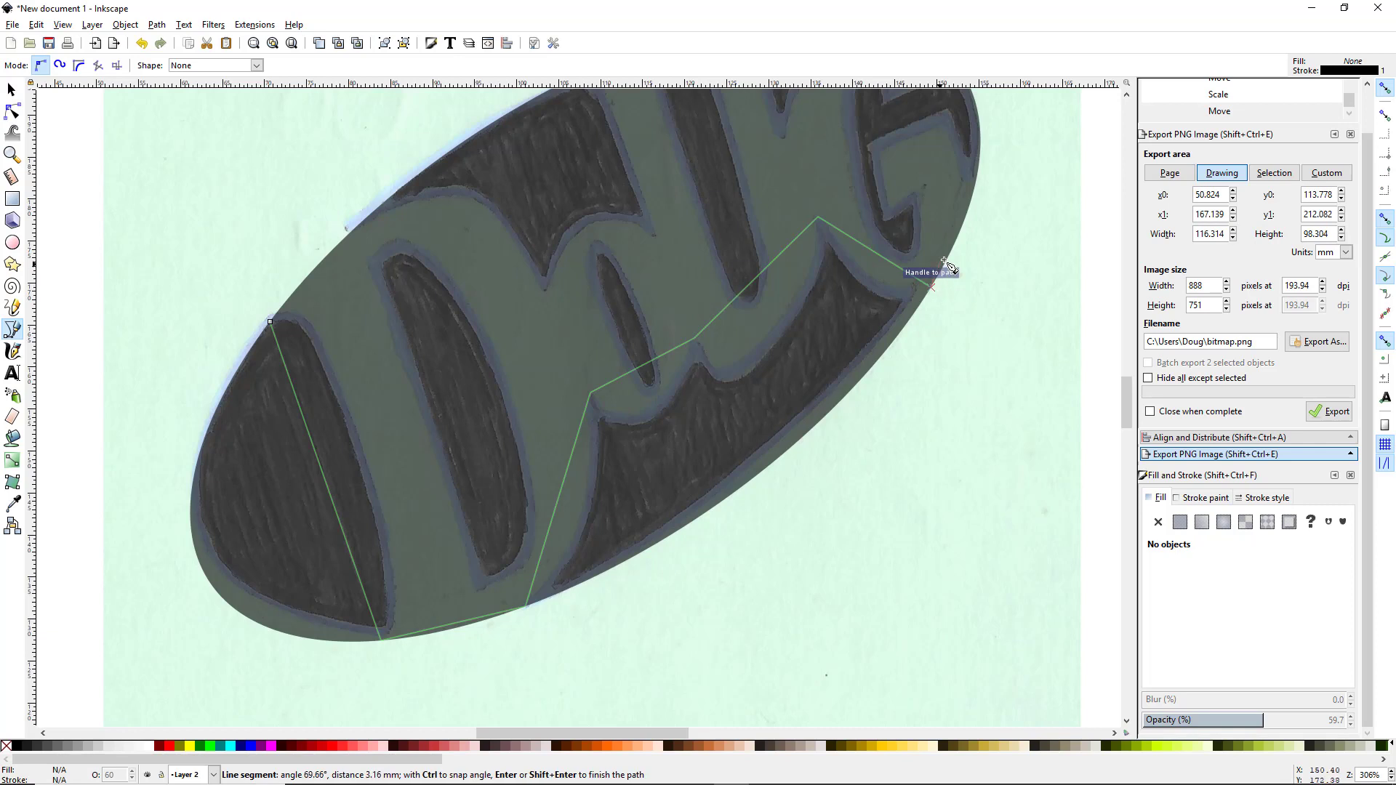
# Extend the path along the ellipse and around the crossbar and lower hook of the last letter with straight segments
pyautogui.click(975, 192)
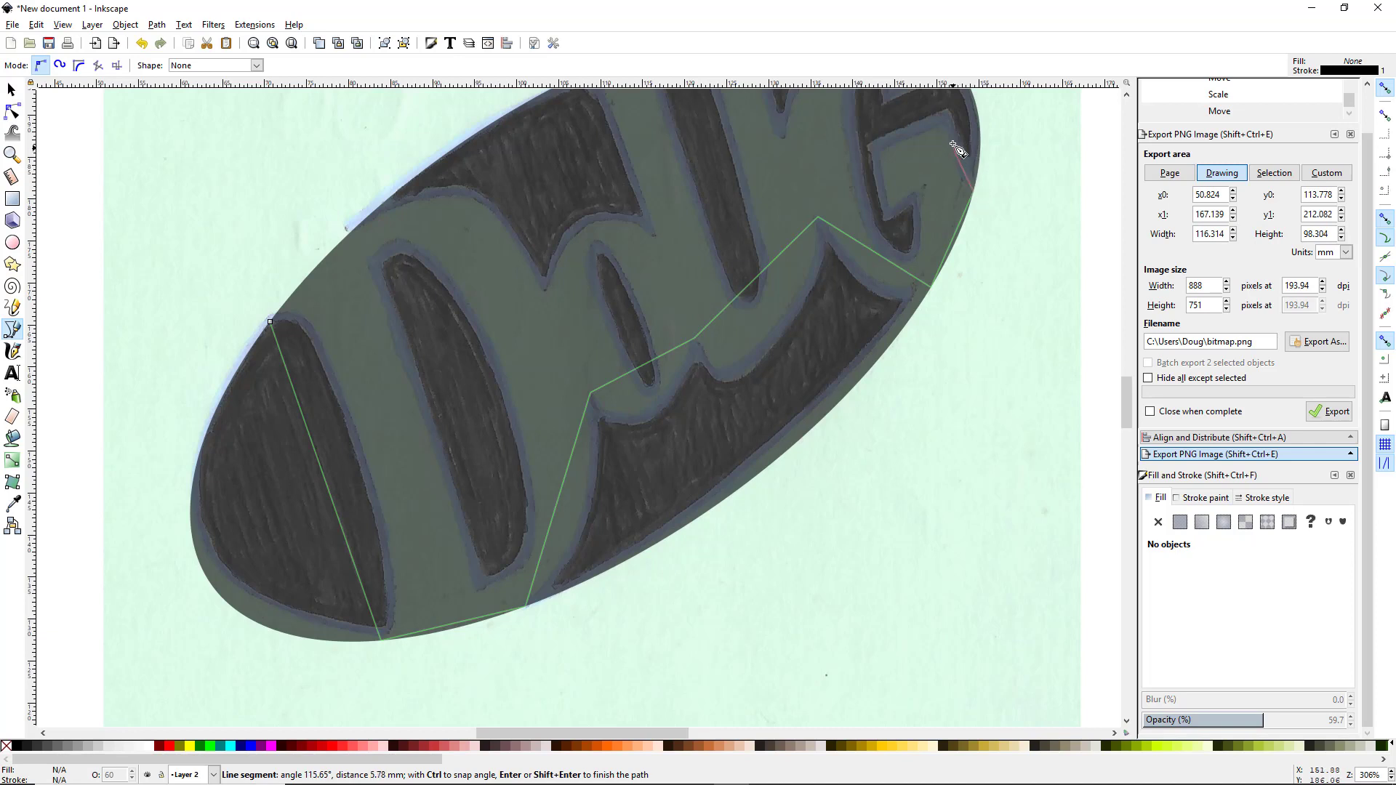
pyautogui.click(945, 123)
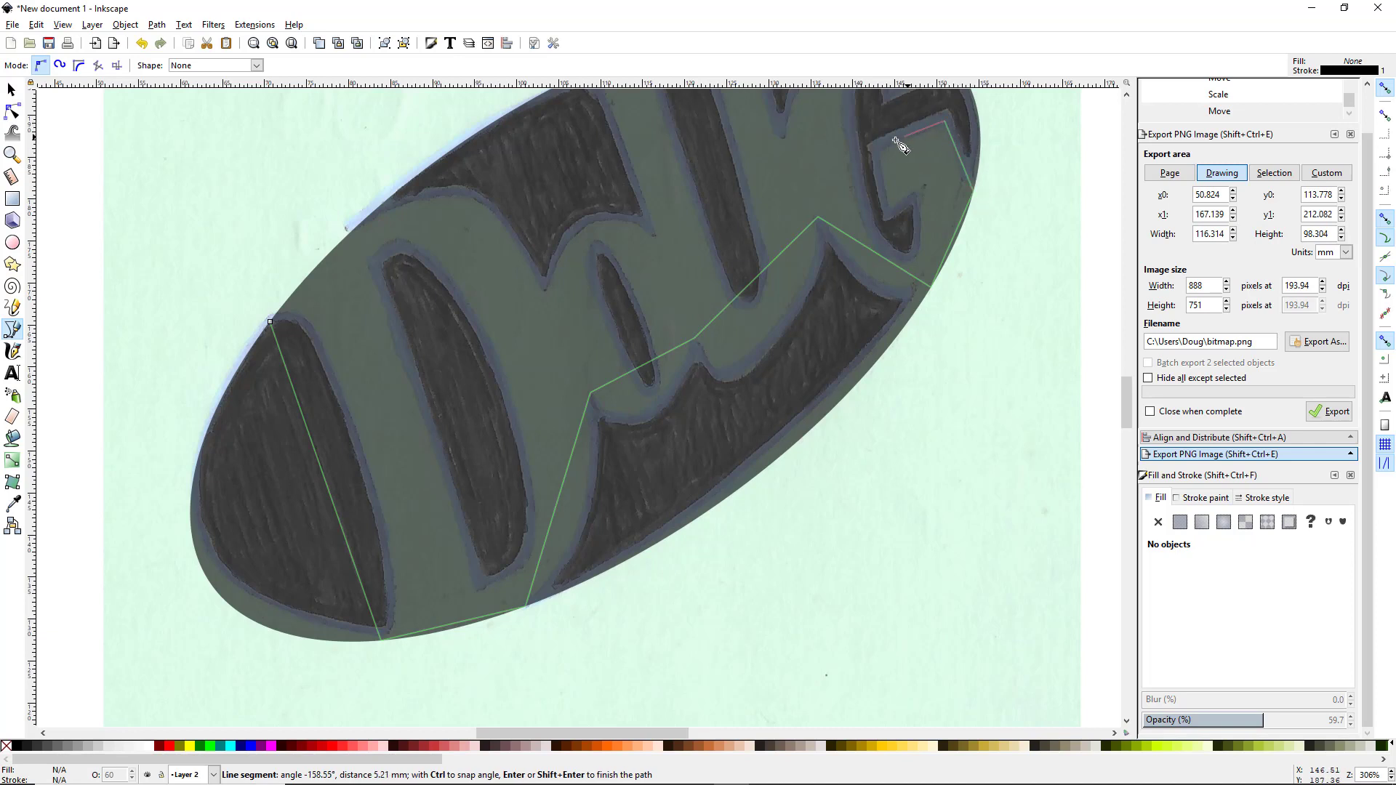
pyautogui.click(880, 152)
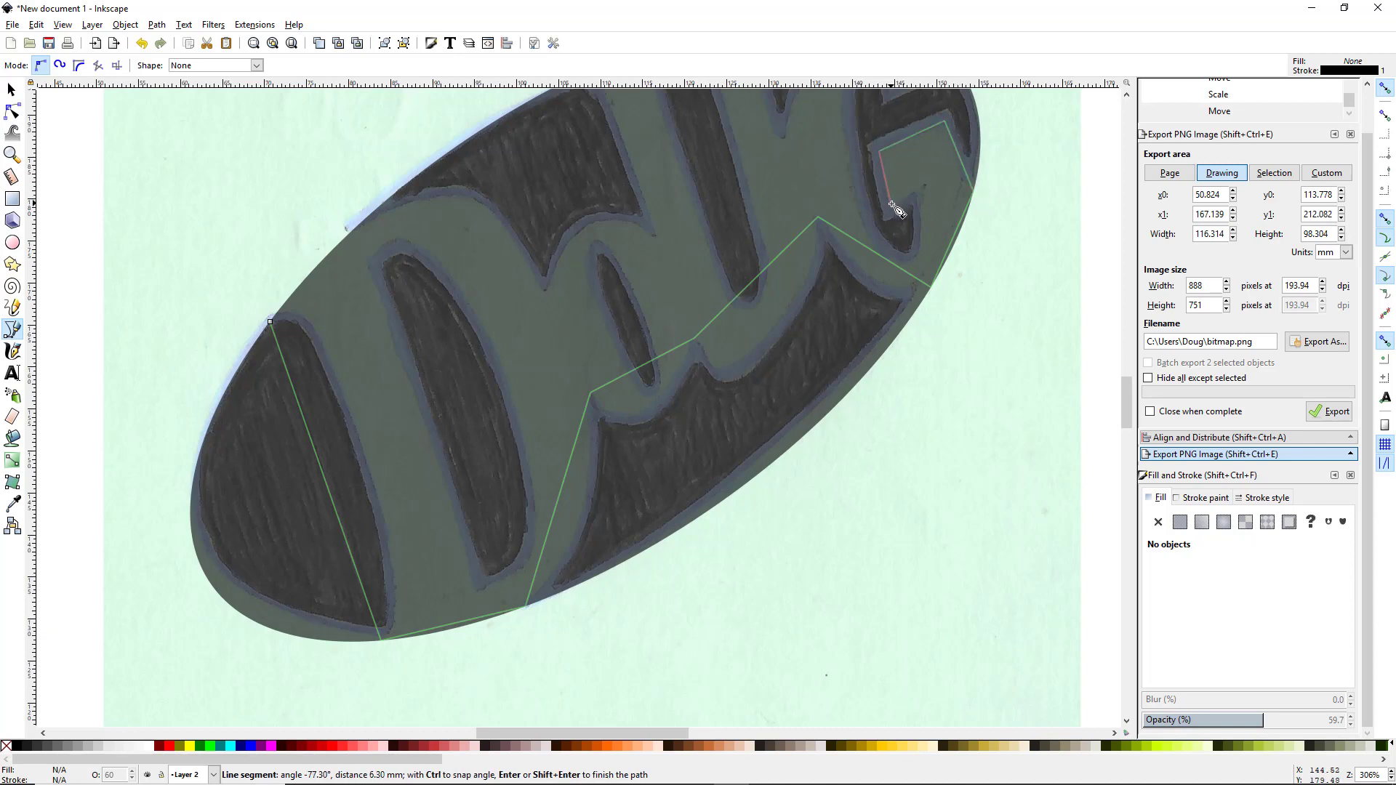
pyautogui.click(891, 203)
pyautogui.click(922, 189)
pyautogui.click(922, 229)
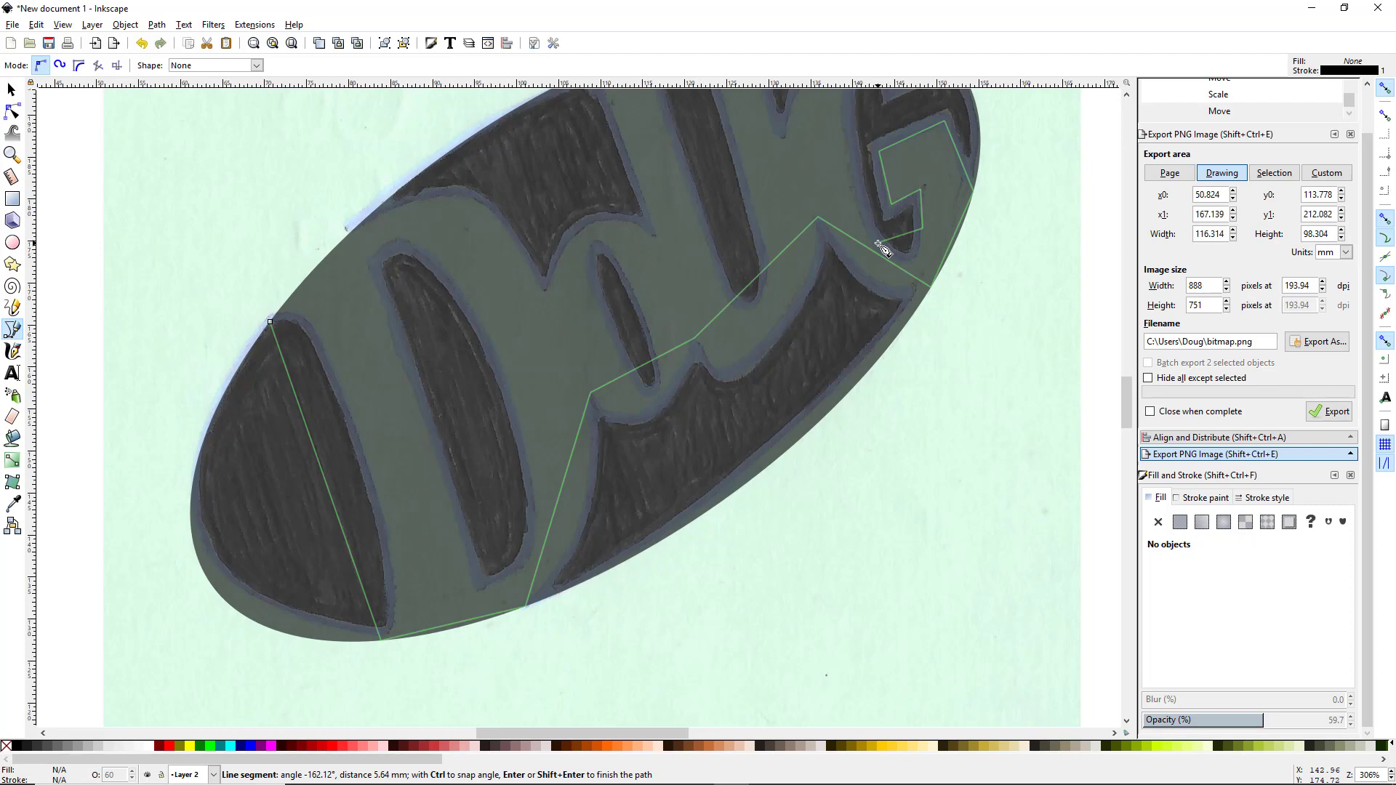
pyautogui.moveTo(878, 243); pyautogui.dragTo(799, 412)
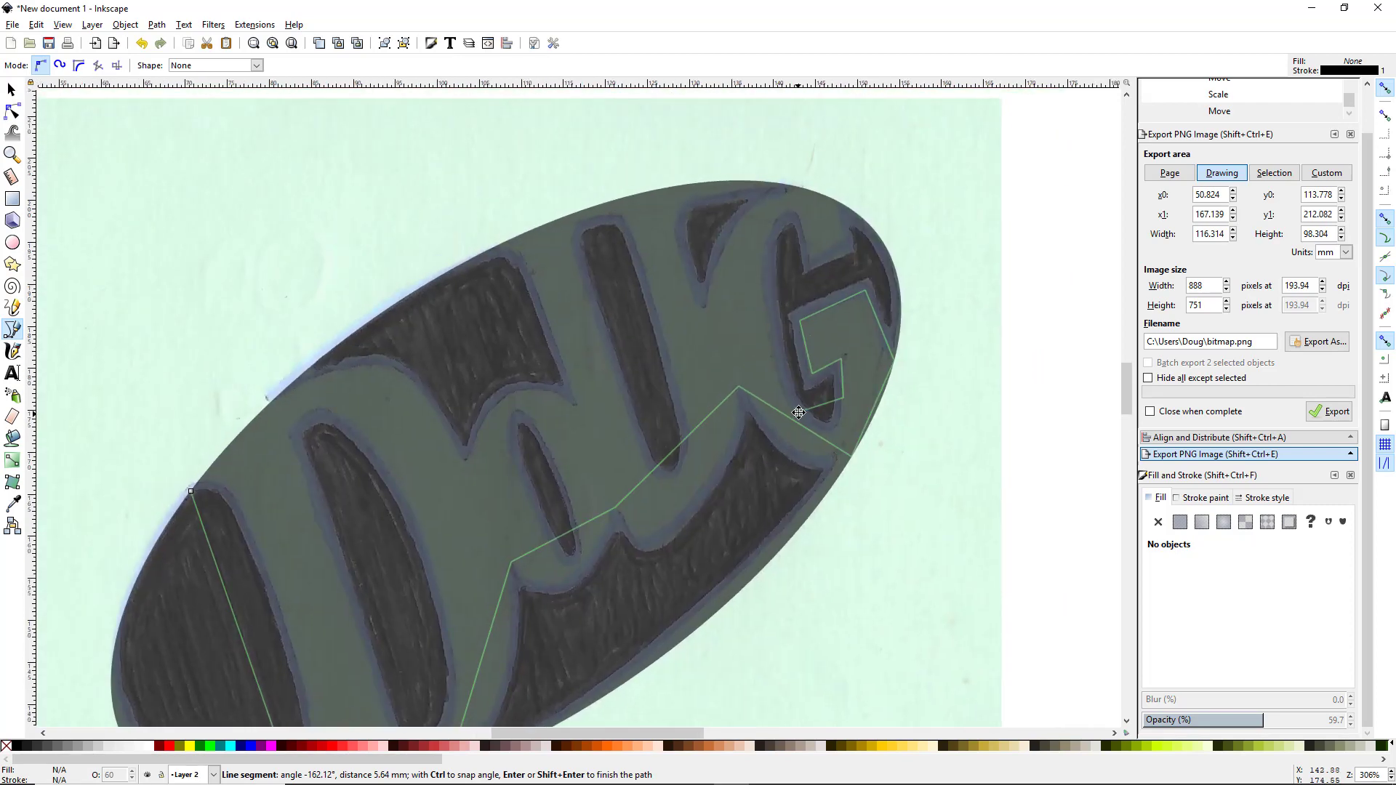
pyautogui.click(799, 412)
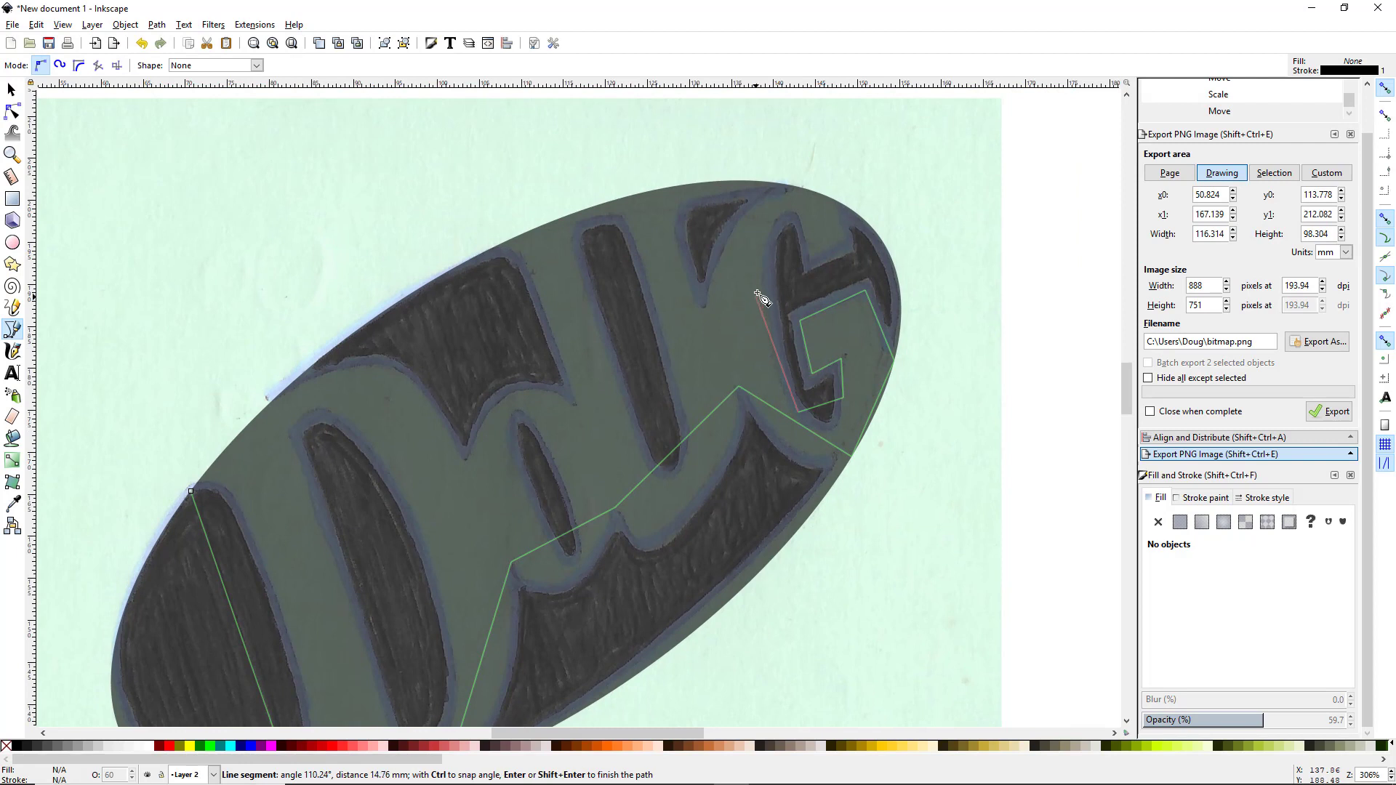
# Trace the inner back and upper arm of the last letter with straight segments, ending on the ellipse's edge
pyautogui.click(764, 246)
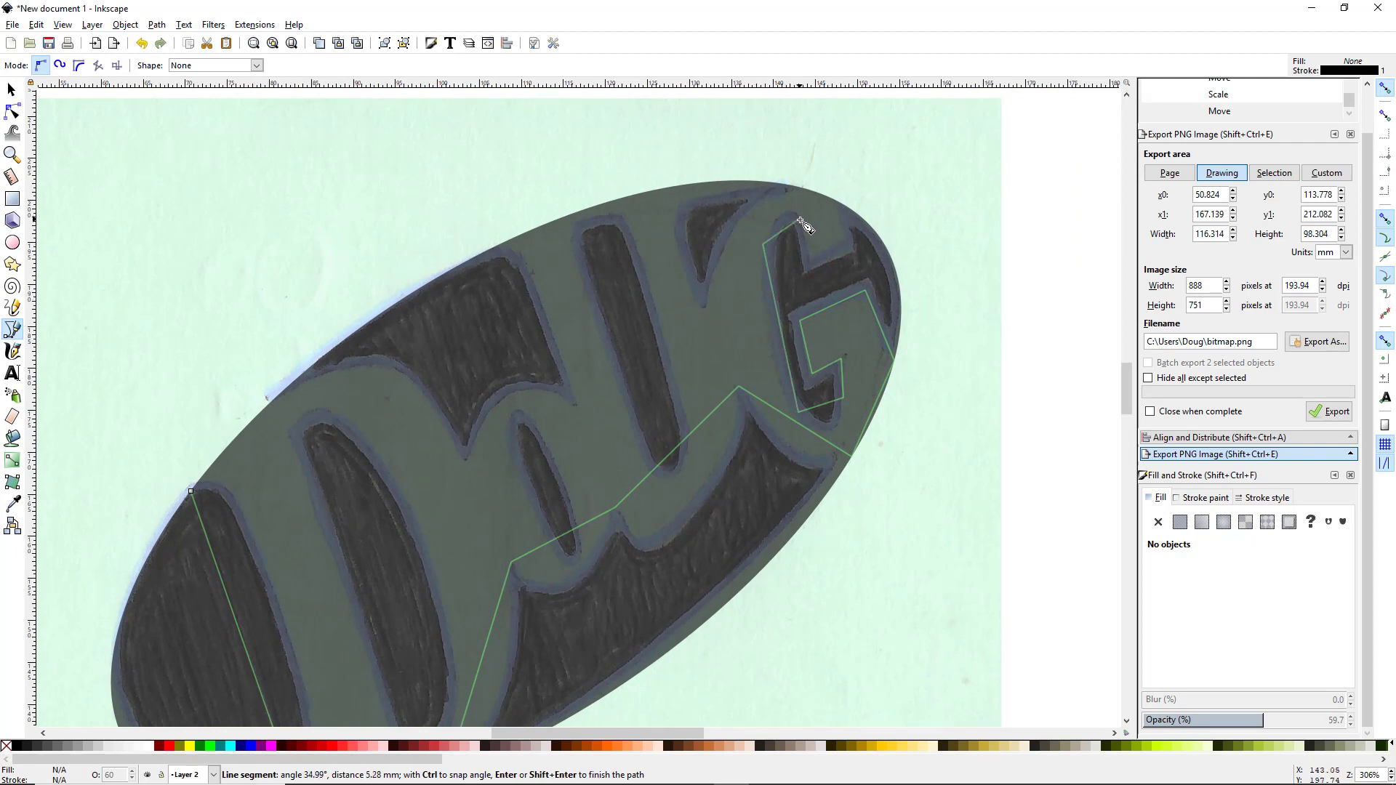
pyautogui.click(799, 220)
pyautogui.click(808, 256)
pyautogui.click(843, 242)
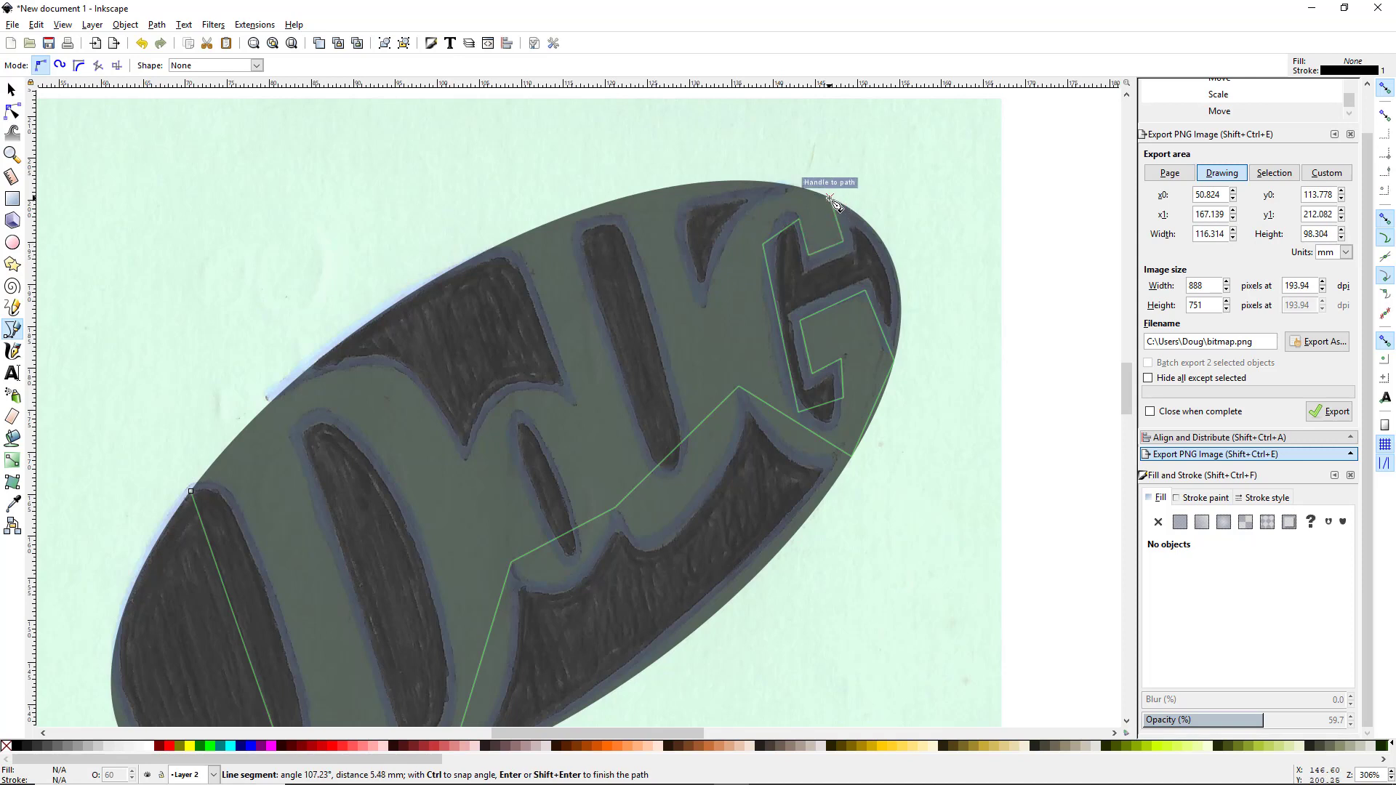
pyautogui.click(831, 198)
# Trace the triangular gap between the third and last letters with straight segments, starting and ending on the ellipse
pyautogui.click(792, 187)
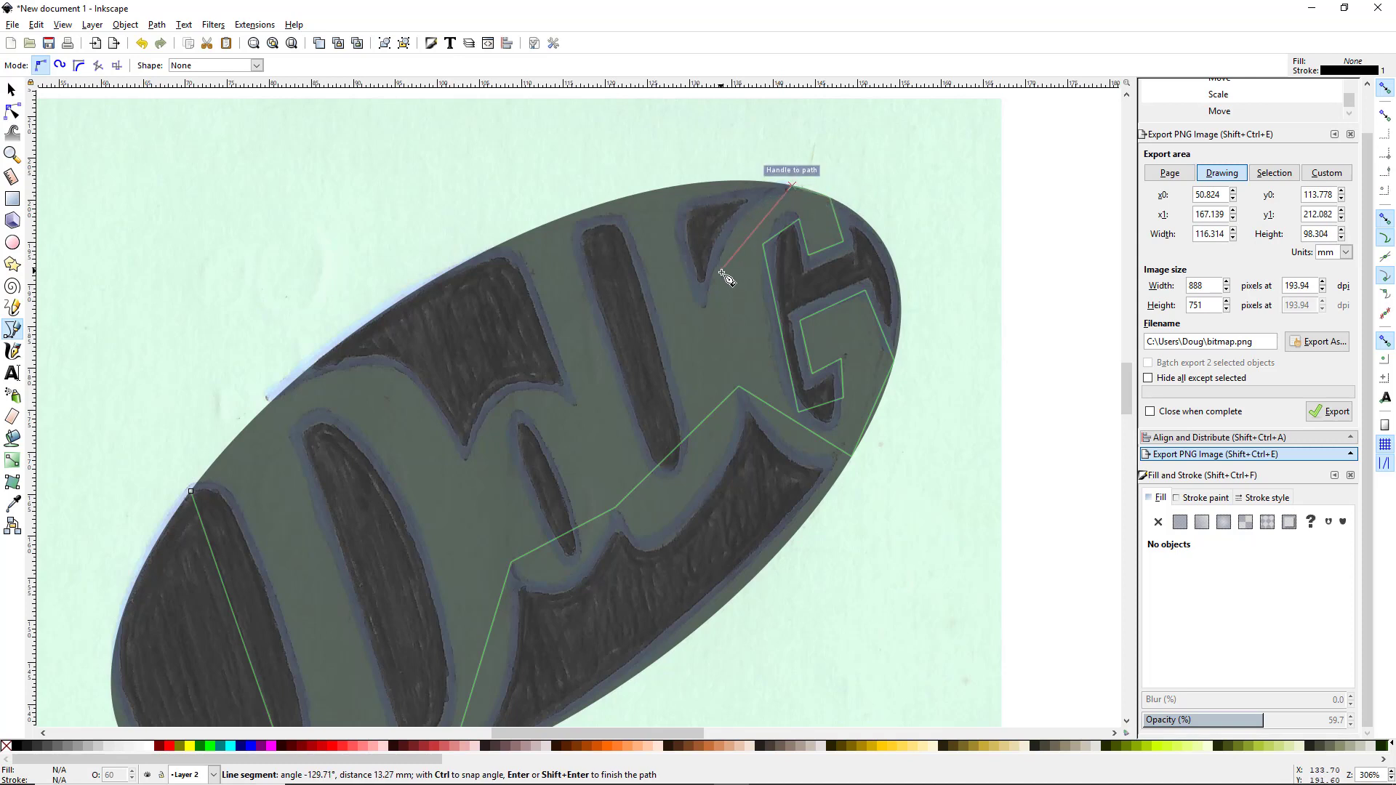
pyautogui.click(704, 307)
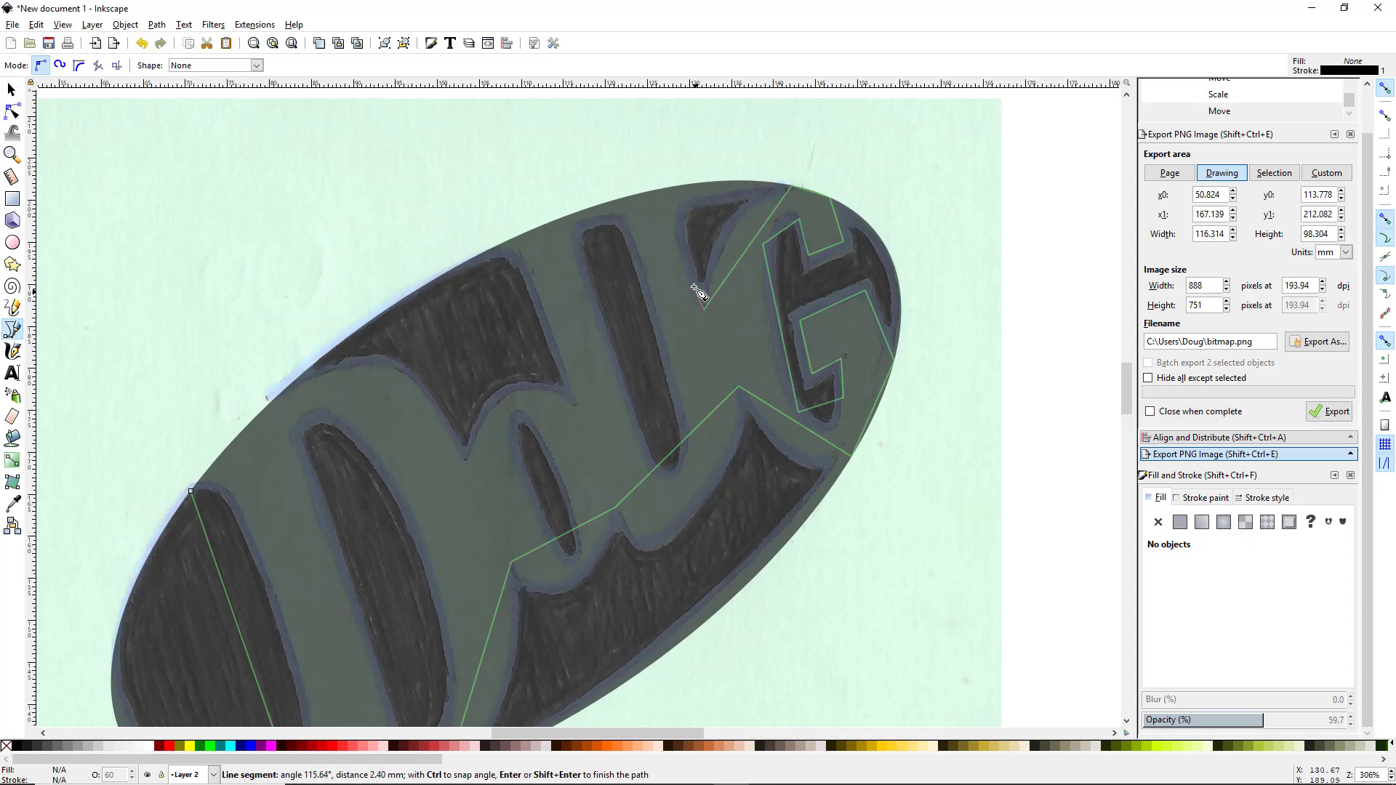
pyautogui.click(673, 228)
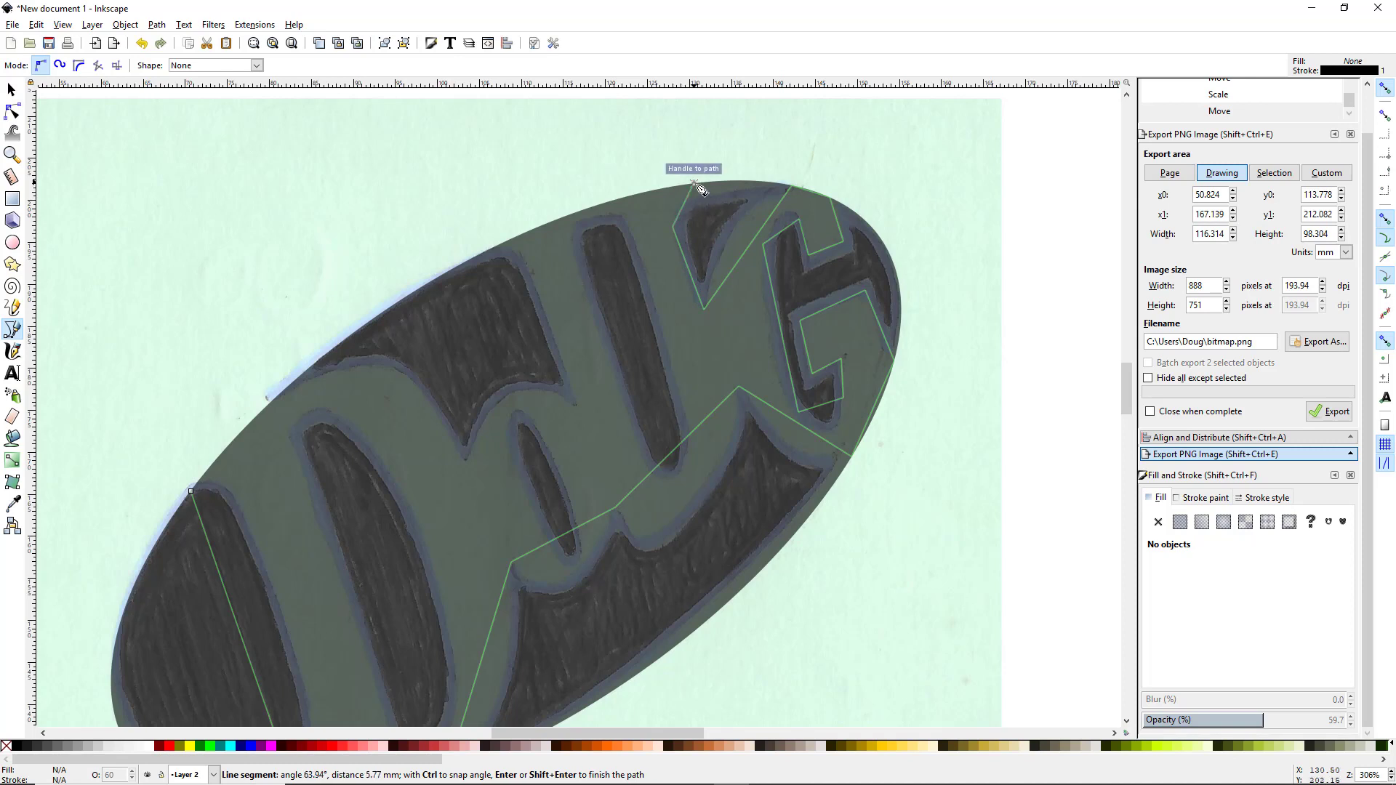
pyautogui.click(695, 183)
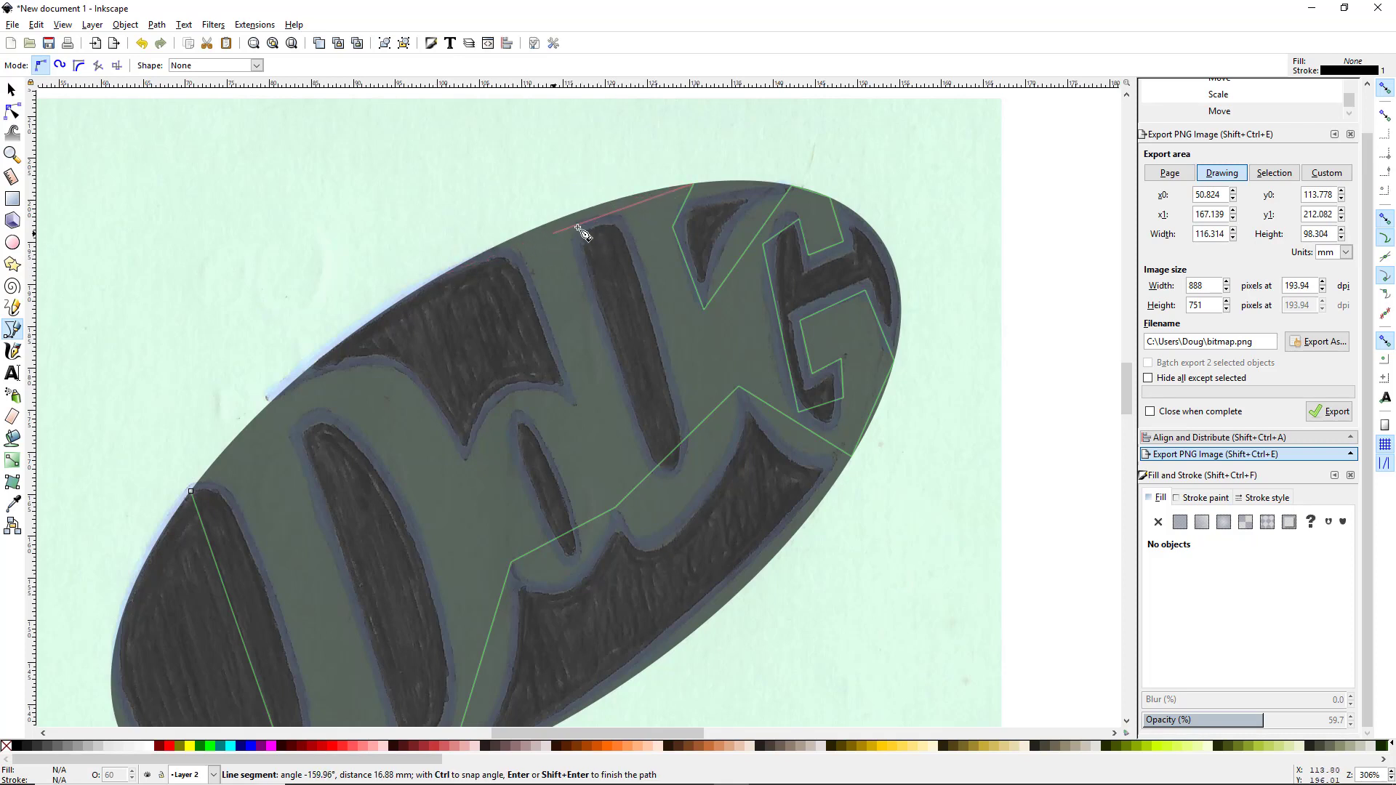
# Trace the long narrow slot inside the third letter with straight segments, starting and ending on the ellipse's edge
pyautogui.click(607, 204)
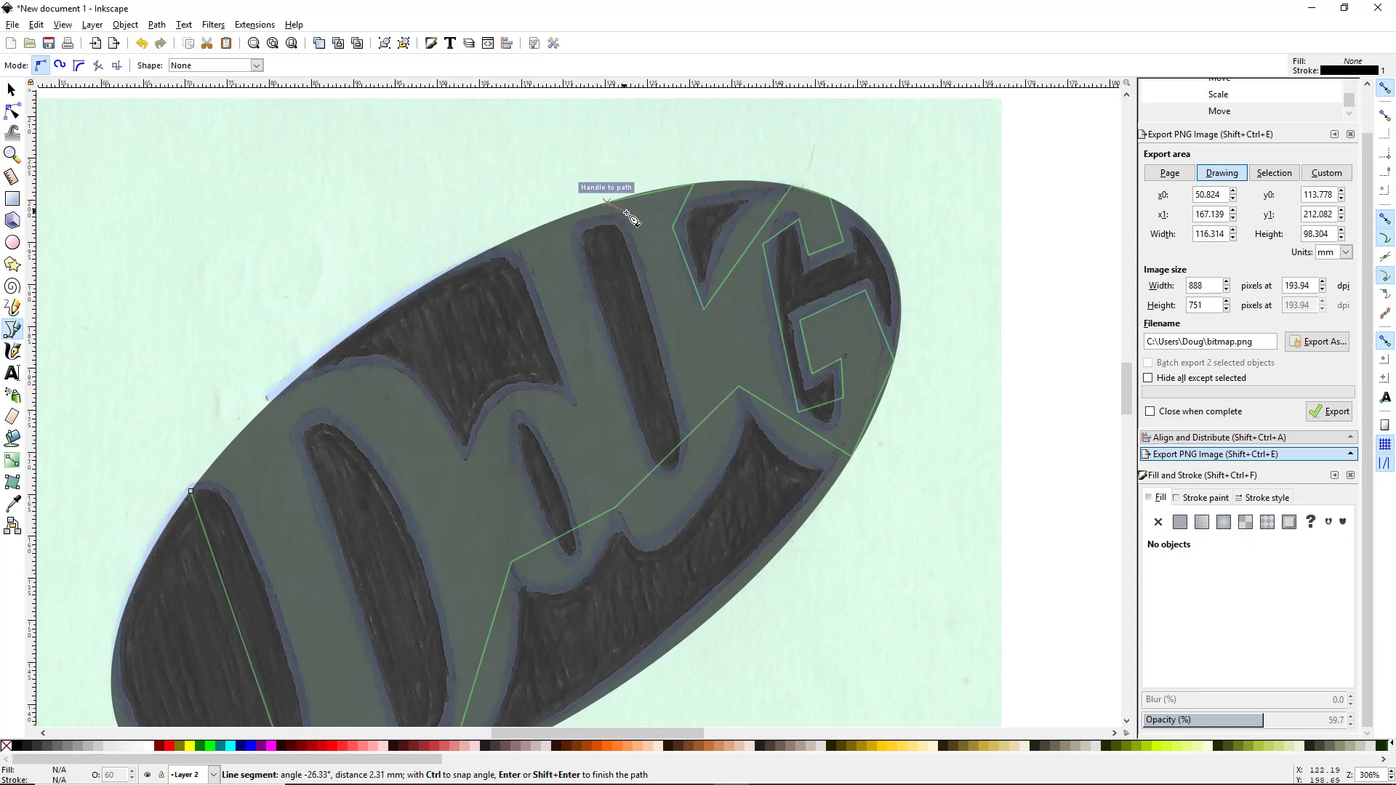
pyautogui.click(685, 416)
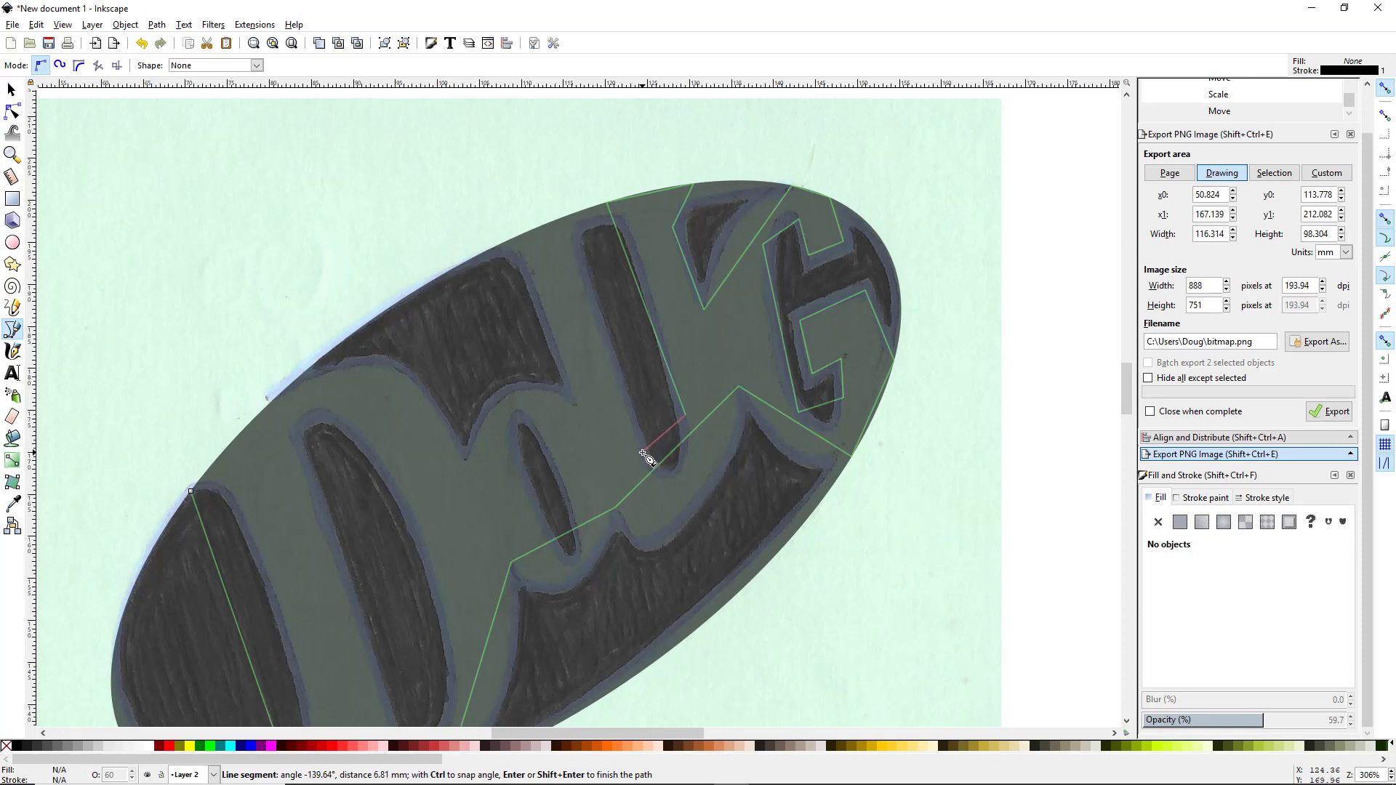
pyautogui.click(642, 452)
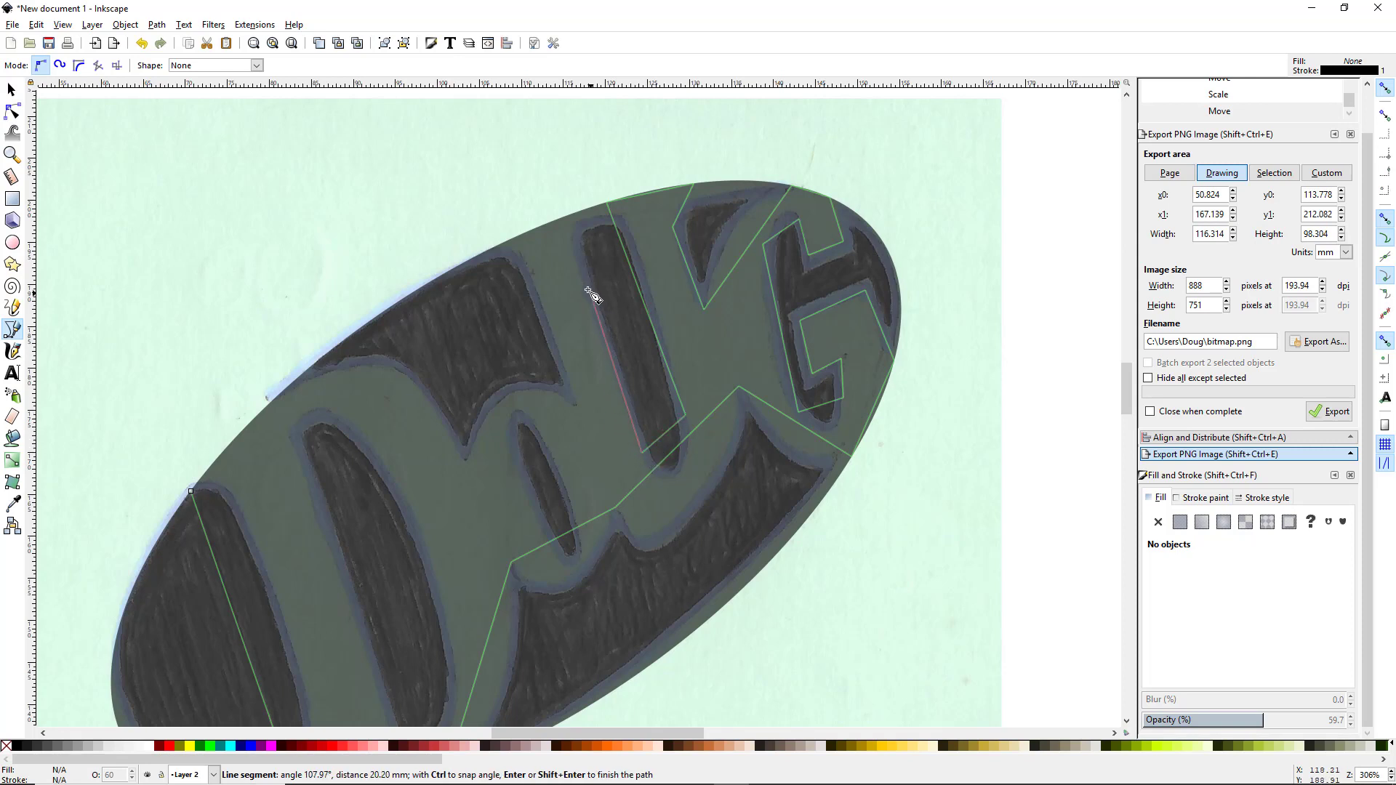
pyautogui.click(570, 222)
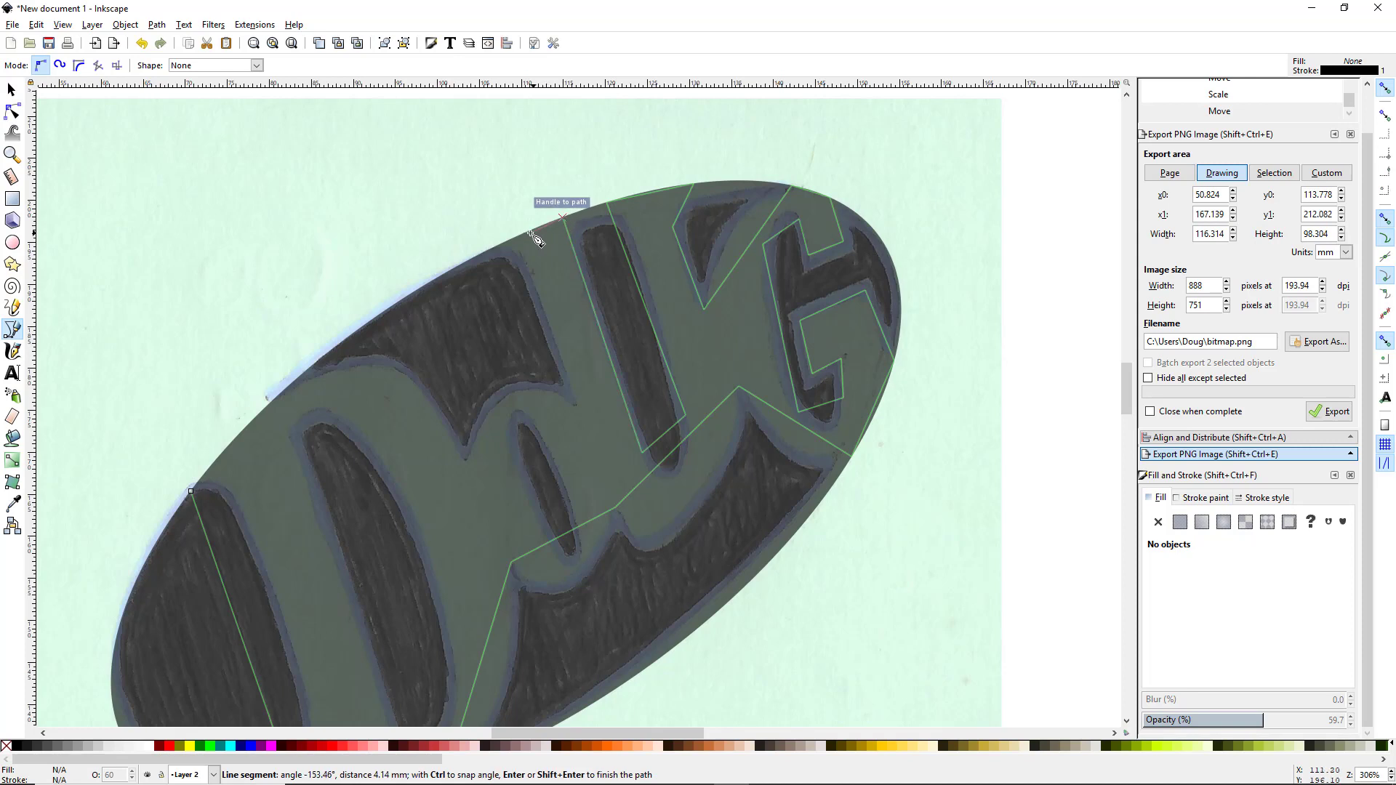
# Trace the top contour of the first two letters with straight segments and close the lettering path at its starting node
pyautogui.click(491, 249)
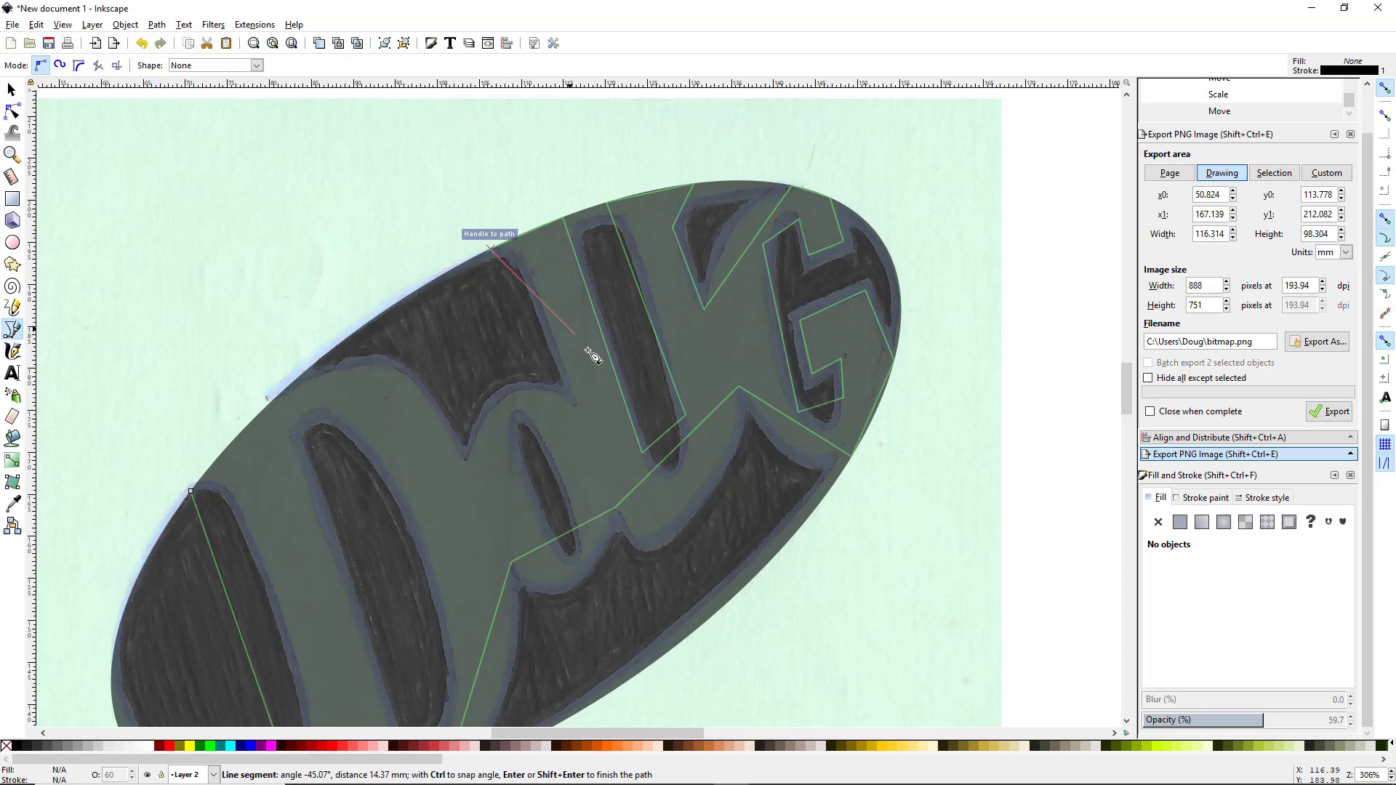
pyautogui.click(576, 408)
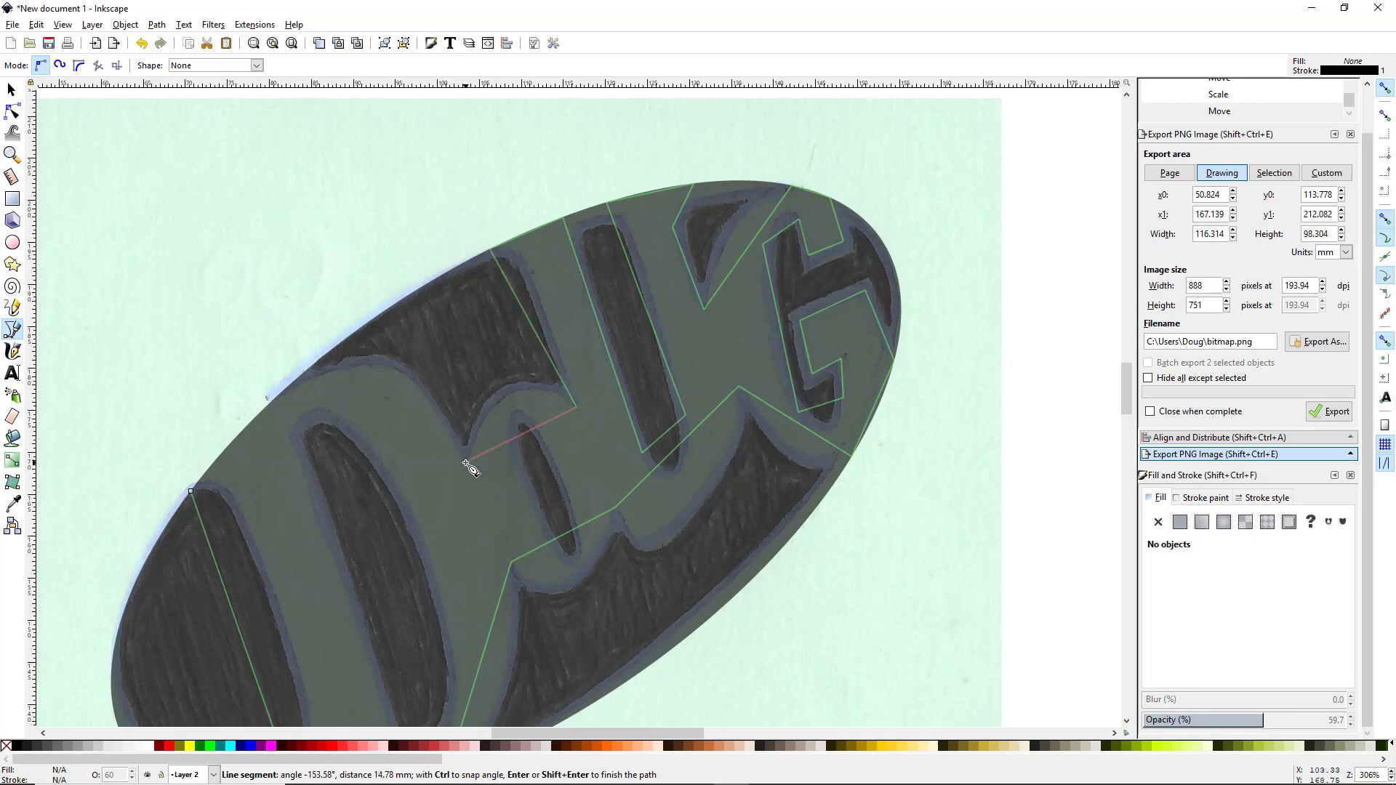
pyautogui.click(466, 460)
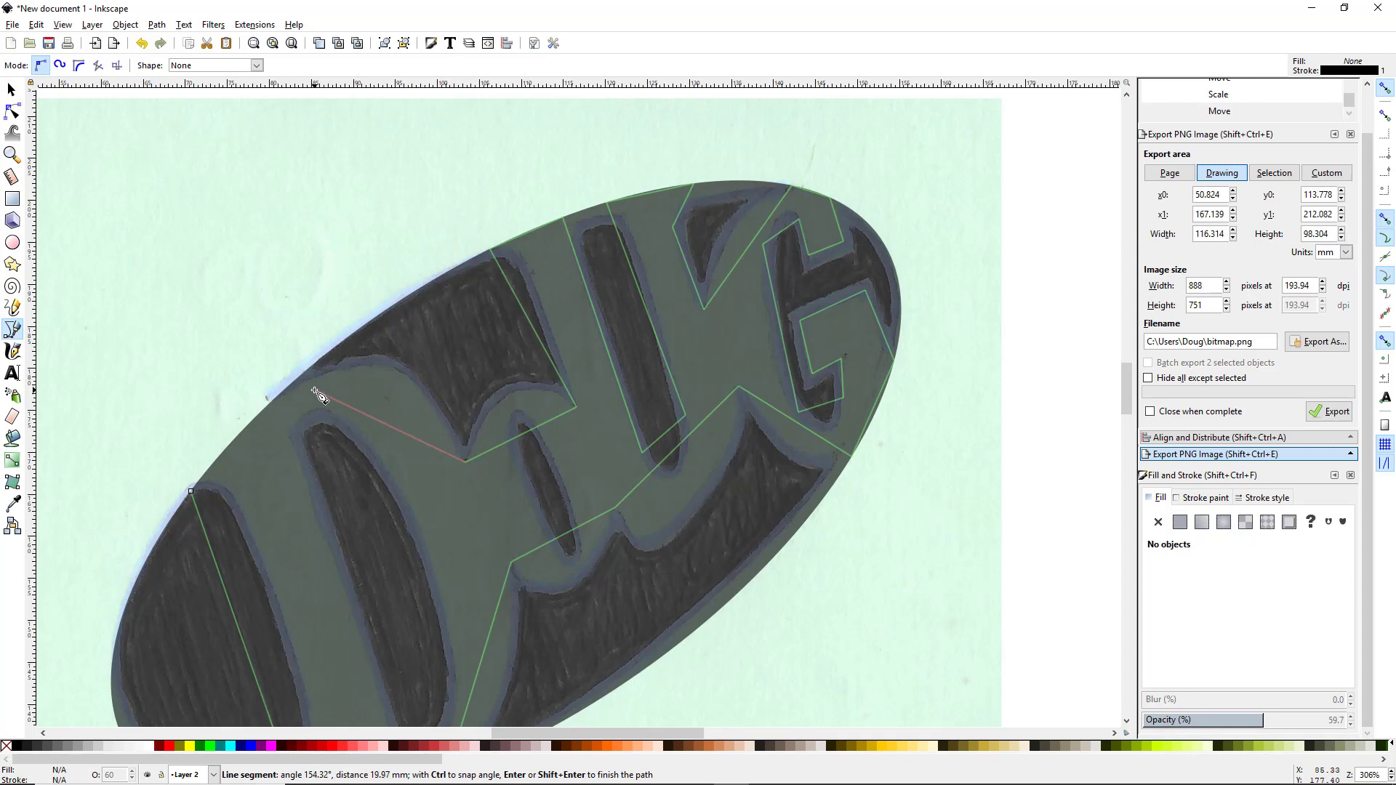
pyautogui.click(267, 407)
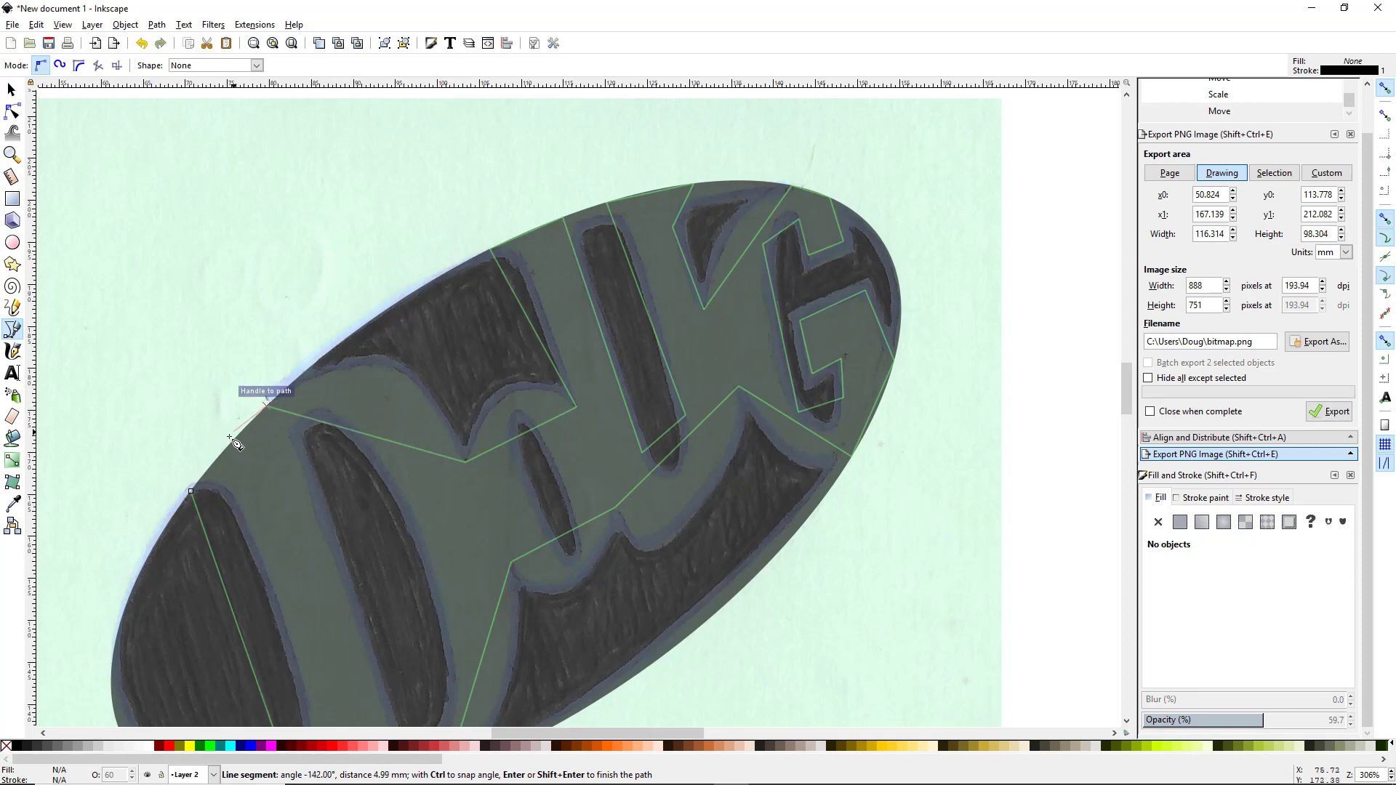
pyautogui.click(191, 492)
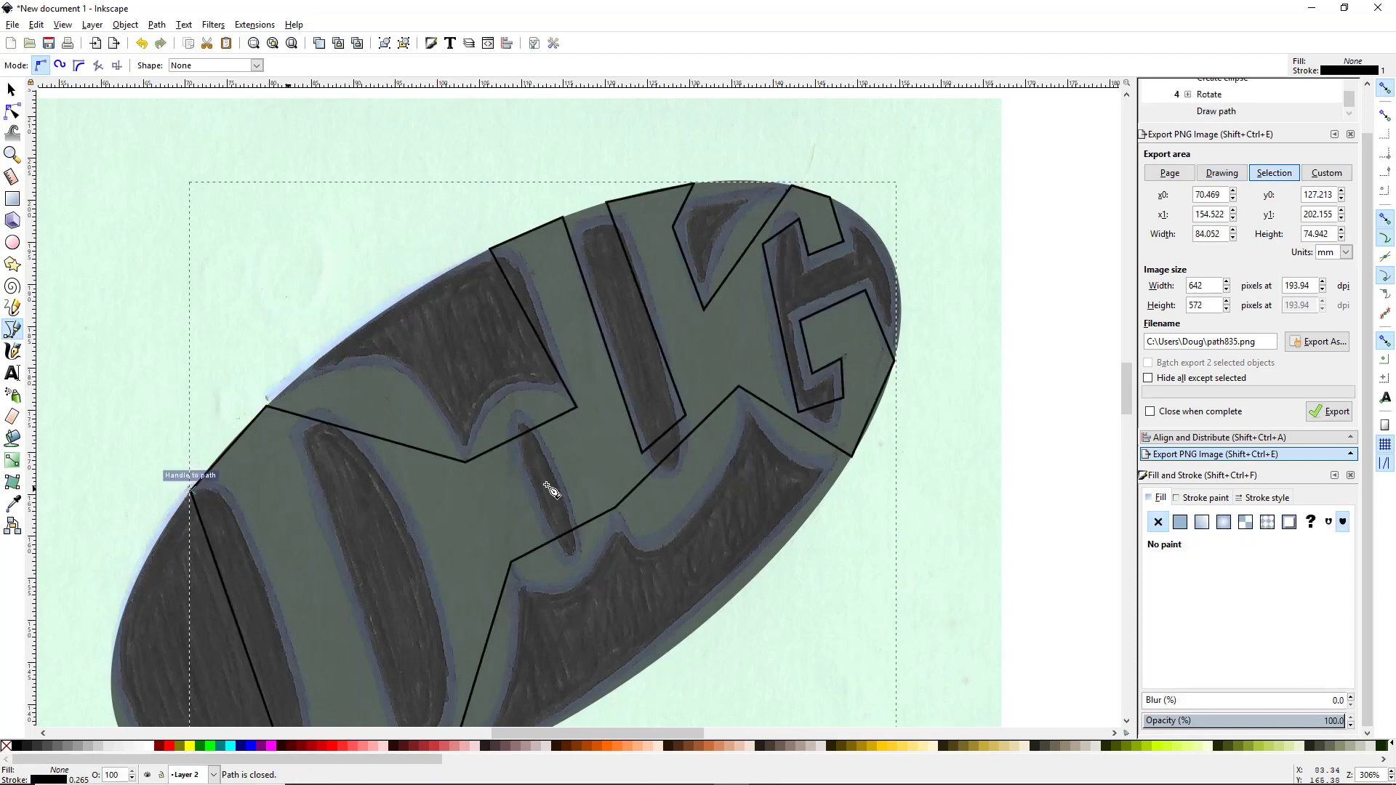
# Remove the stroke paint from the closed lettering path
pyautogui.scroll(-1, 655, 501)
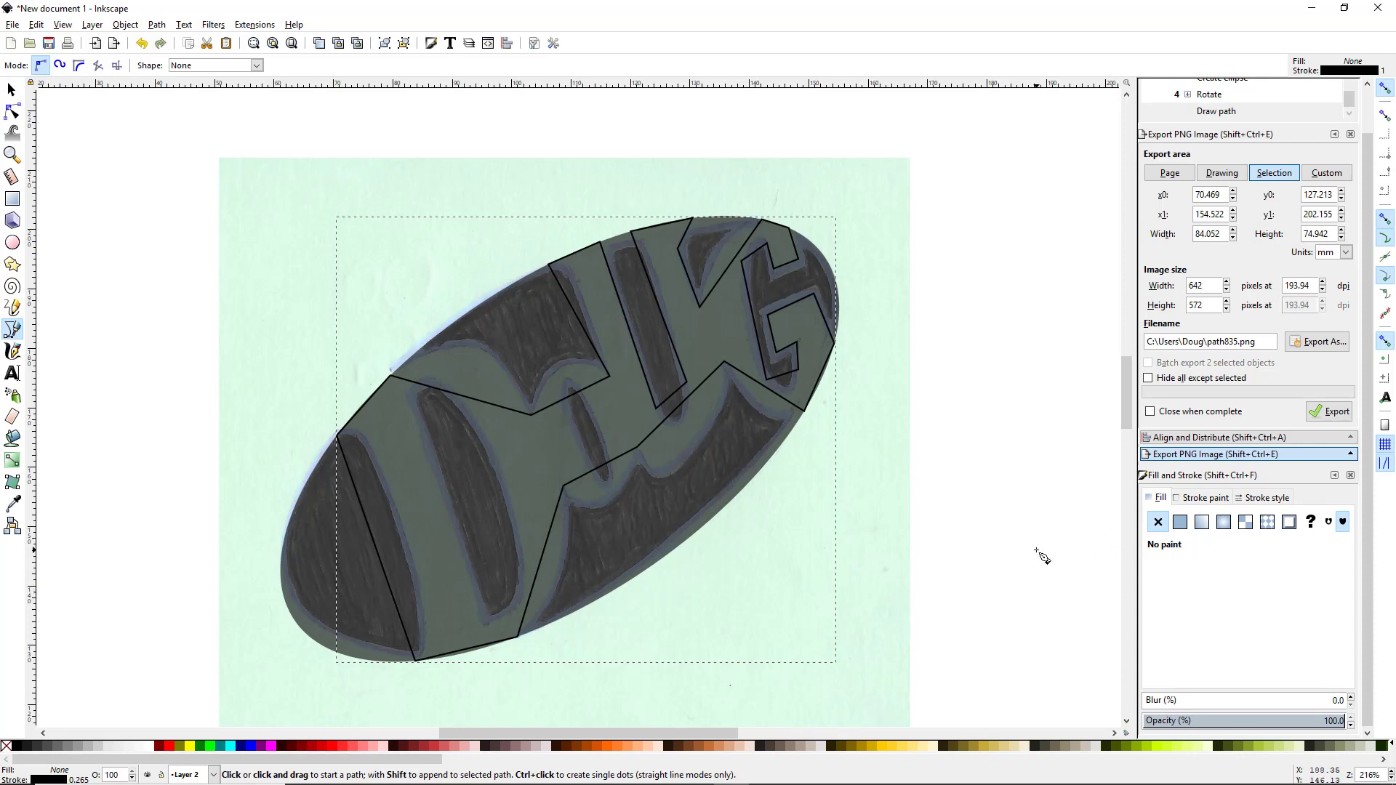
pyautogui.click(1211, 499)
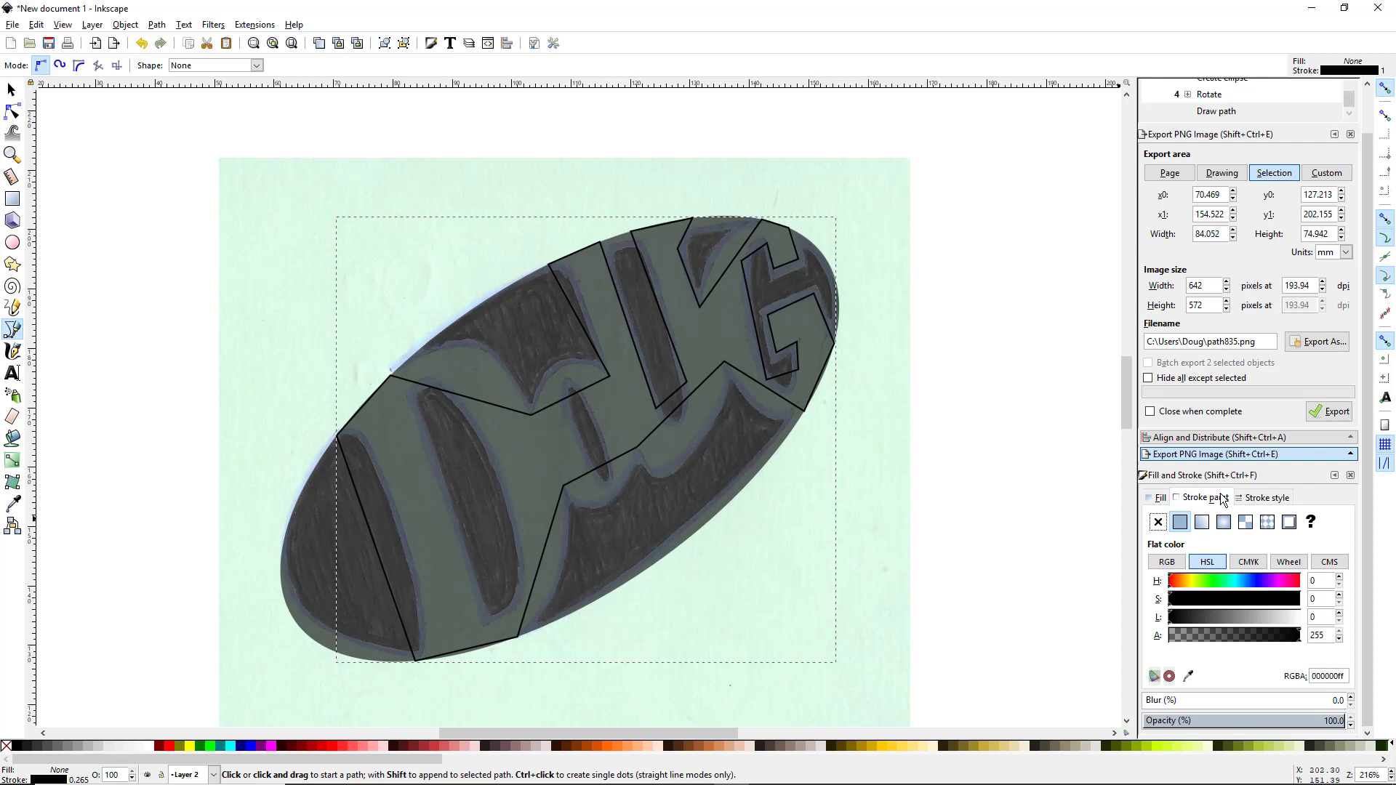
pyautogui.click(1158, 522)
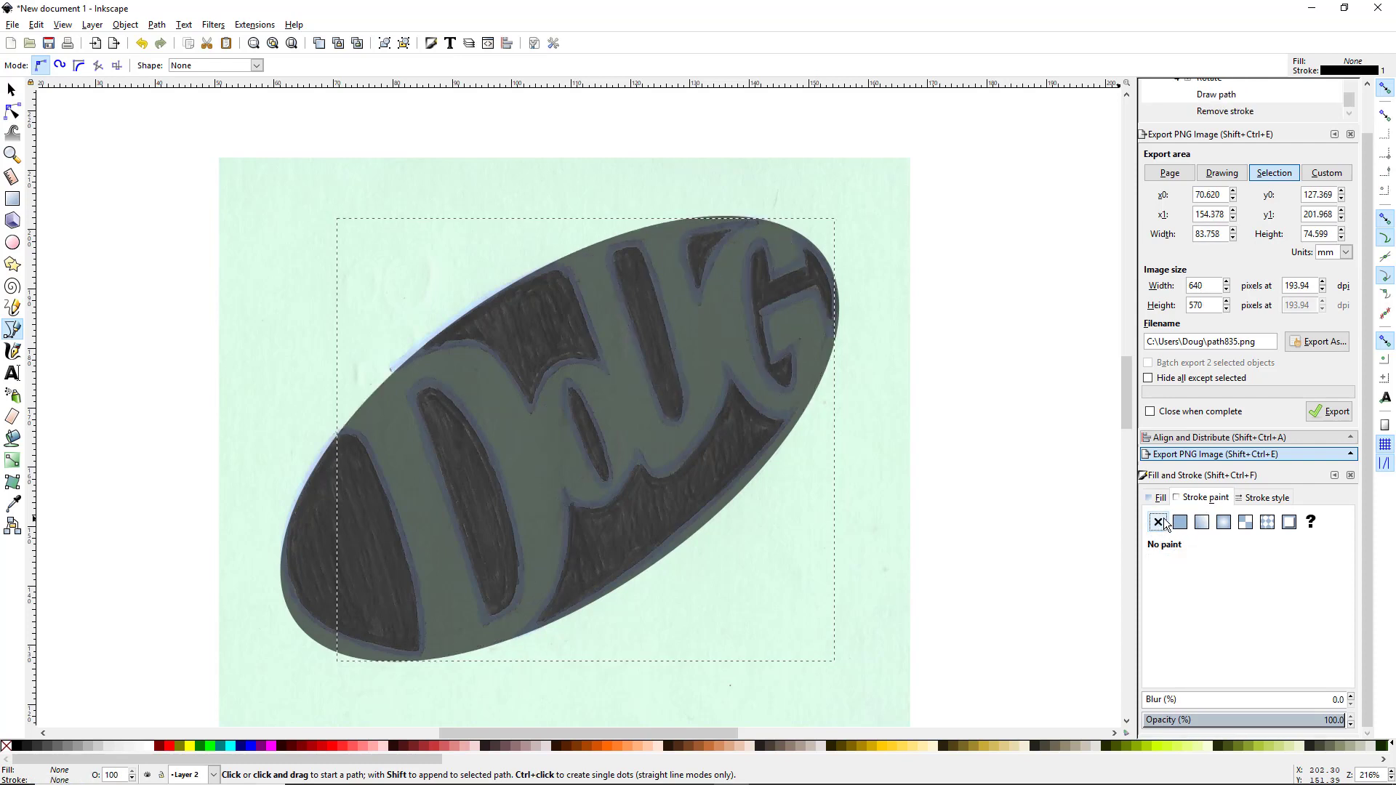
# Give the lettering path a flat black fill and lower its opacity to 47.8%
pyautogui.click(1161, 499)
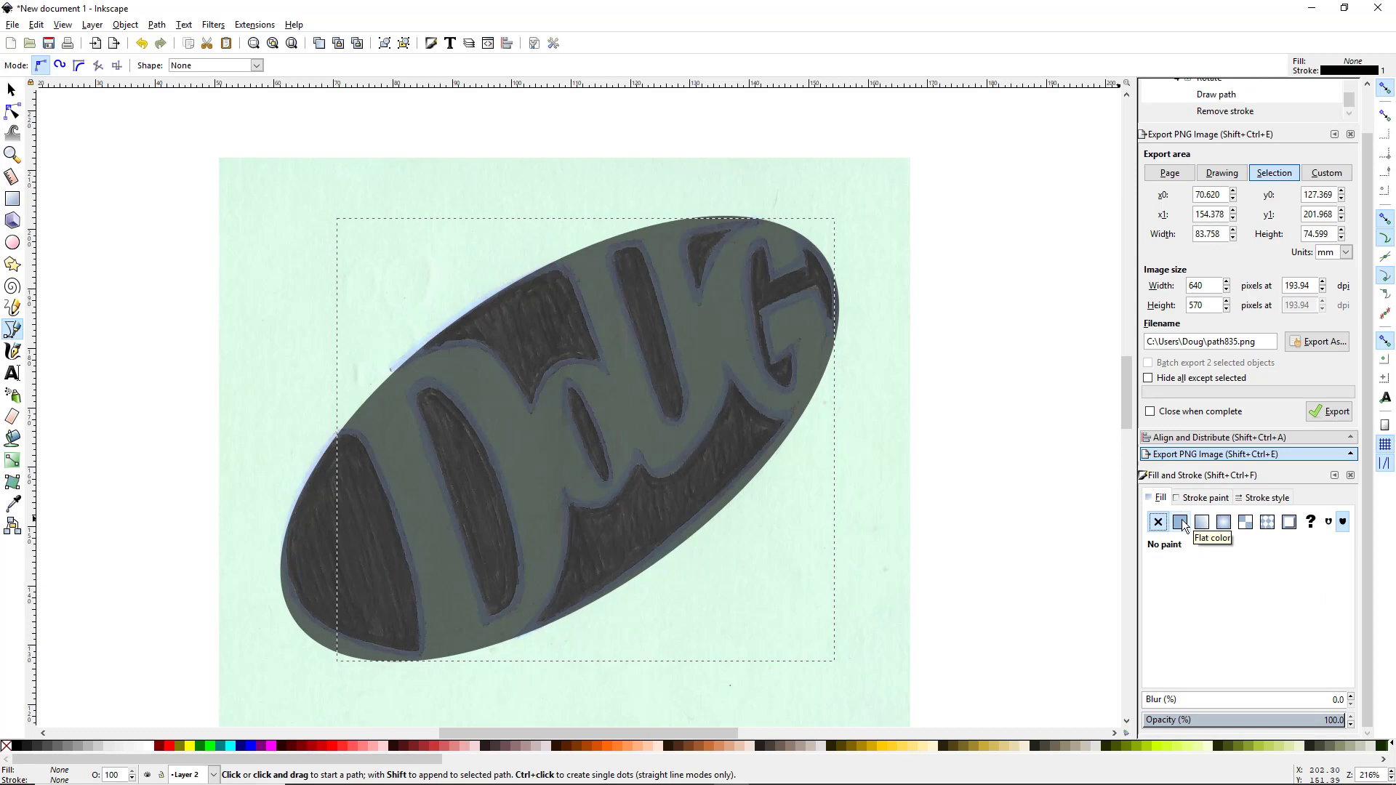
pyautogui.click(1181, 523)
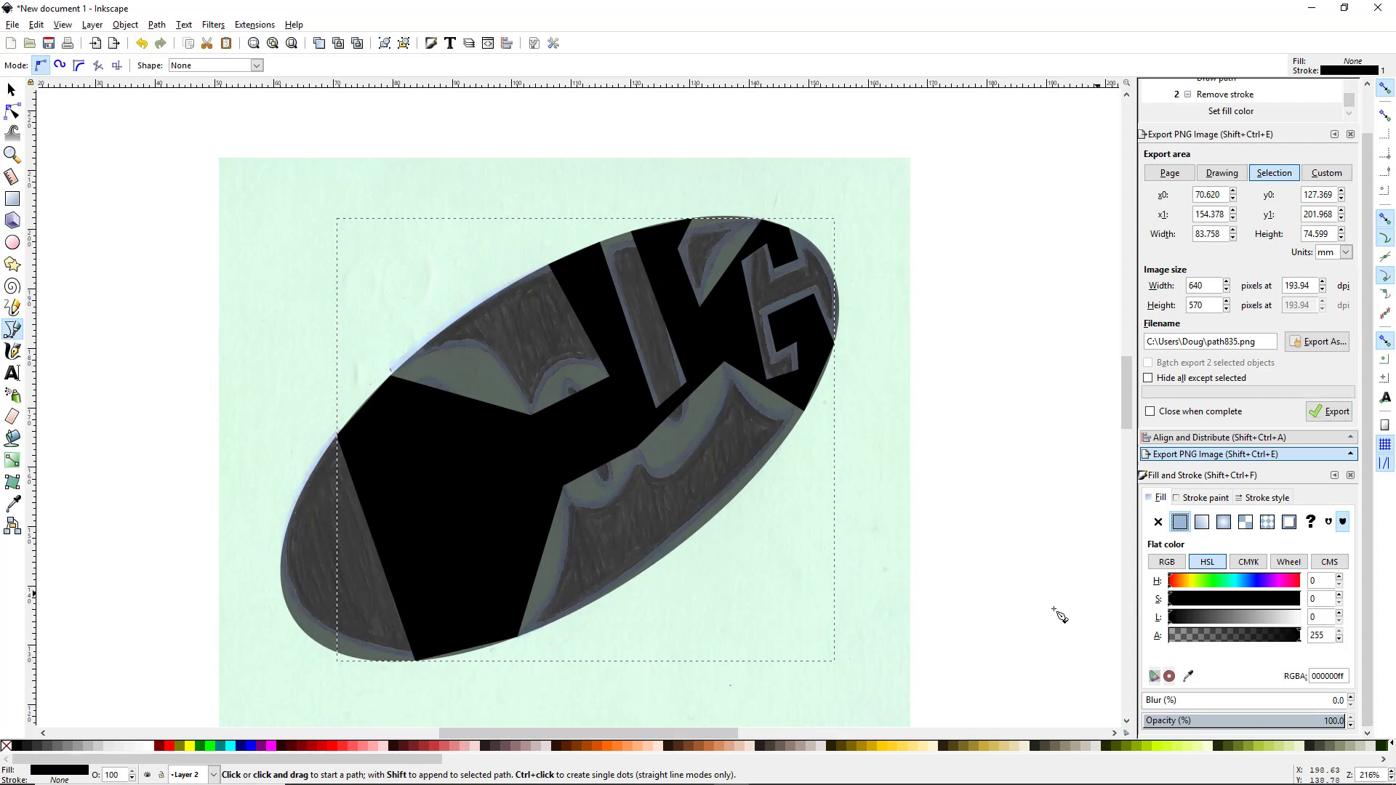
pyautogui.click(1251, 722)
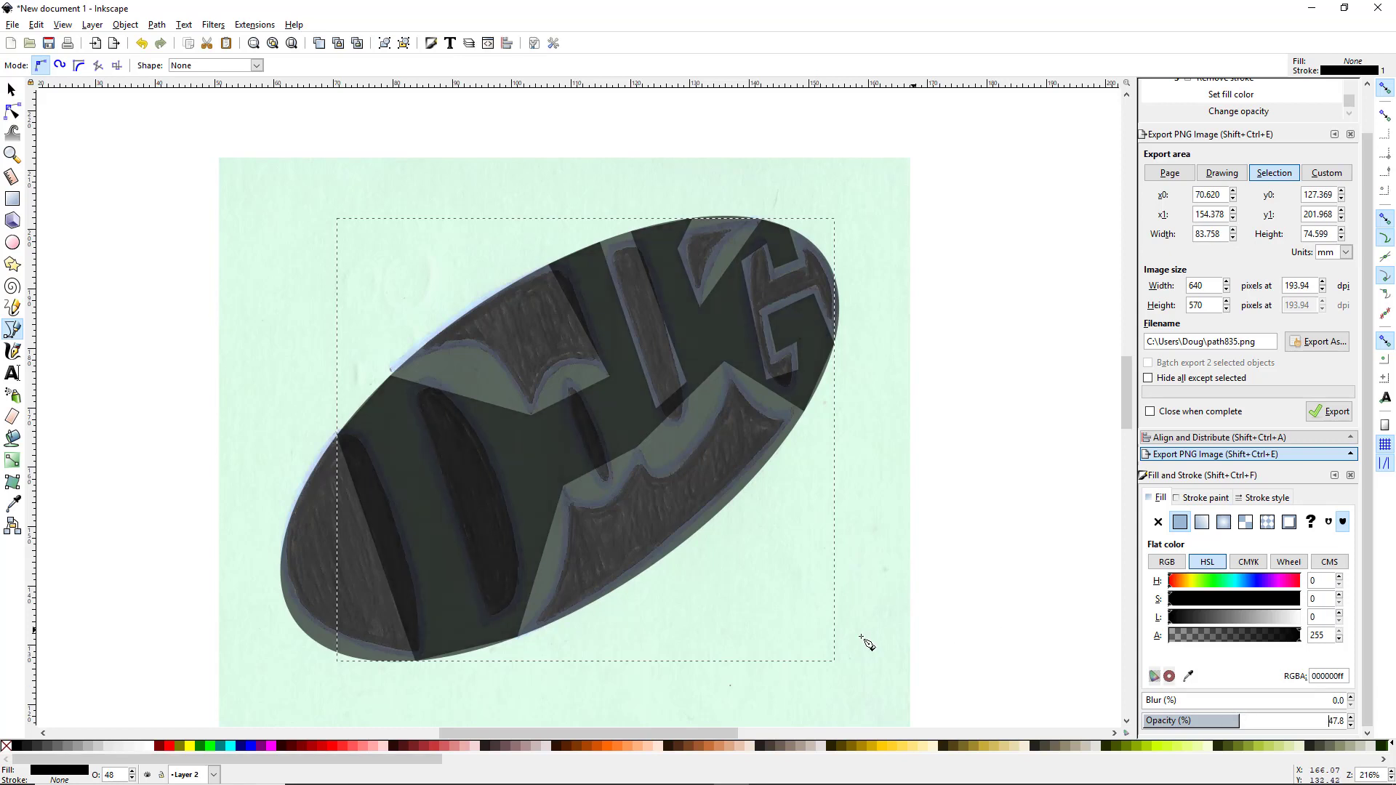
# Change the lettering path's fill to orange #FF6600 and try to convert the selected object to a path
pyautogui.moveTo(700, 647); pyautogui.dragTo(731, 611)
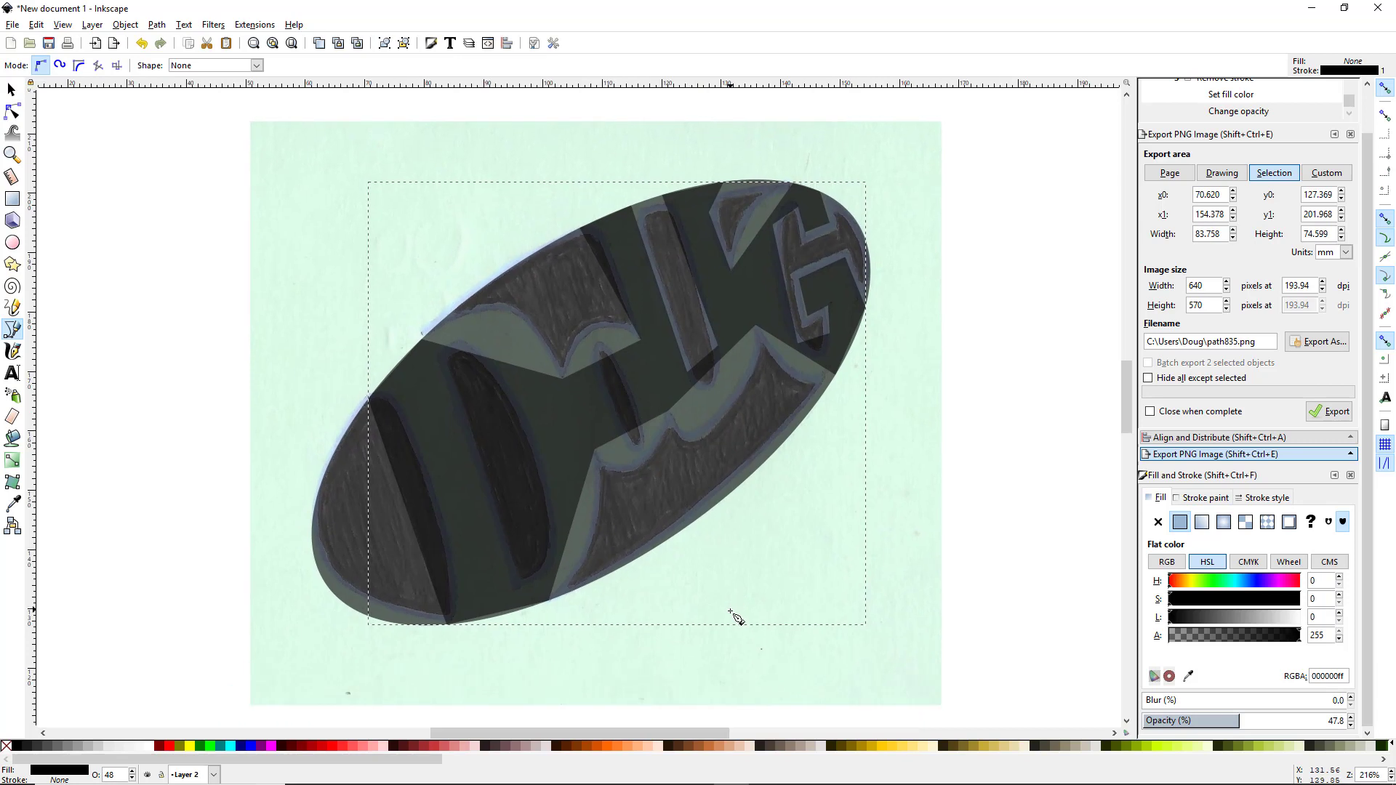
pyautogui.click(606, 746)
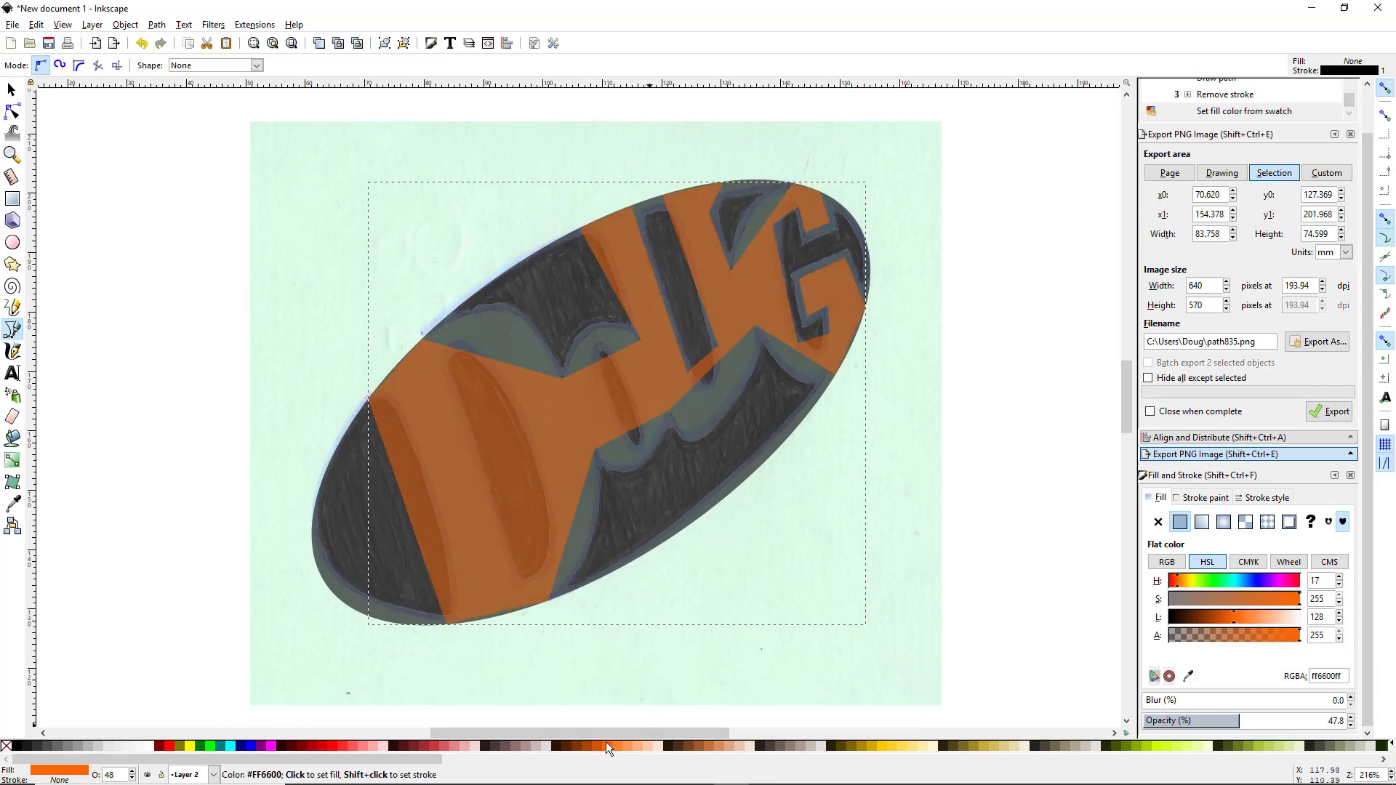
pyautogui.click(11, 90)
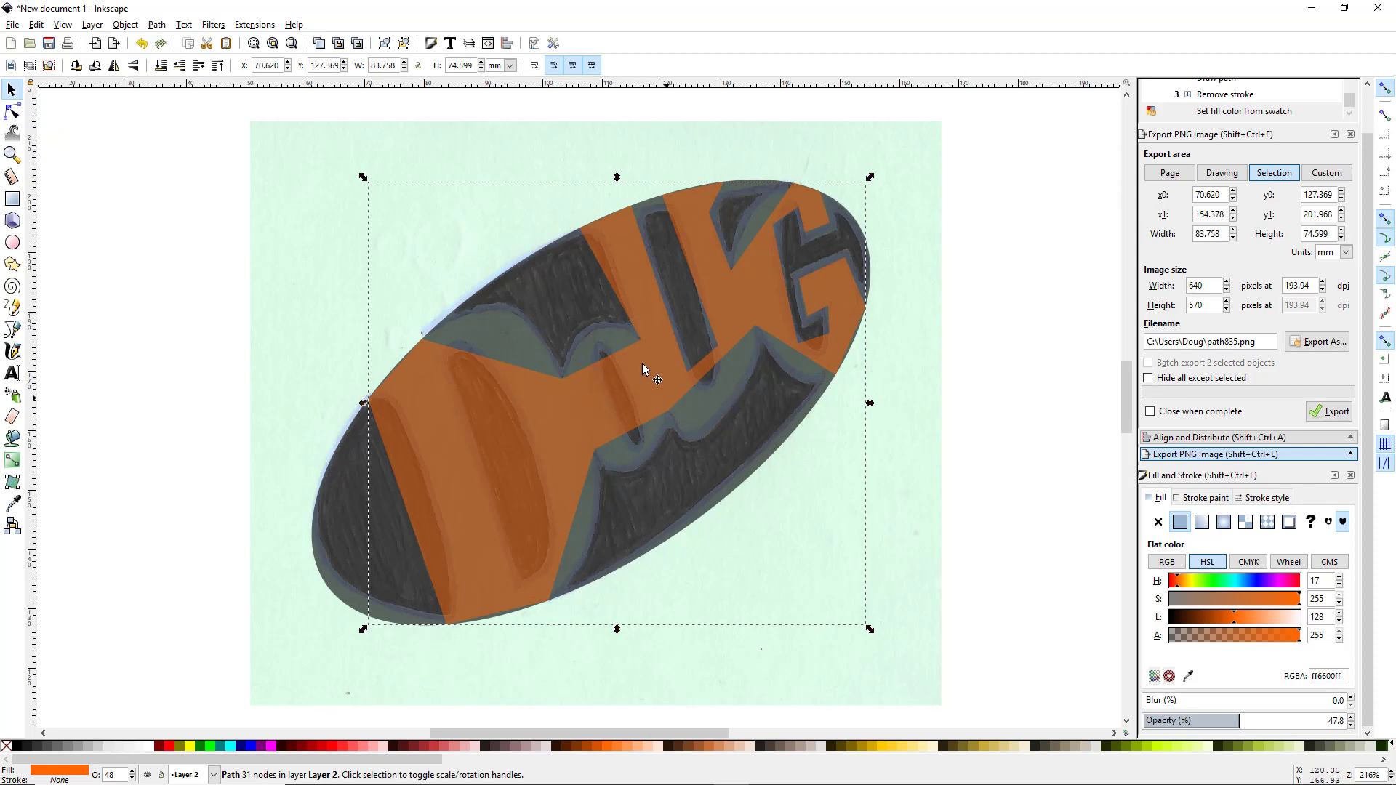
pyautogui.click(158, 25)
pyautogui.click(186, 39)
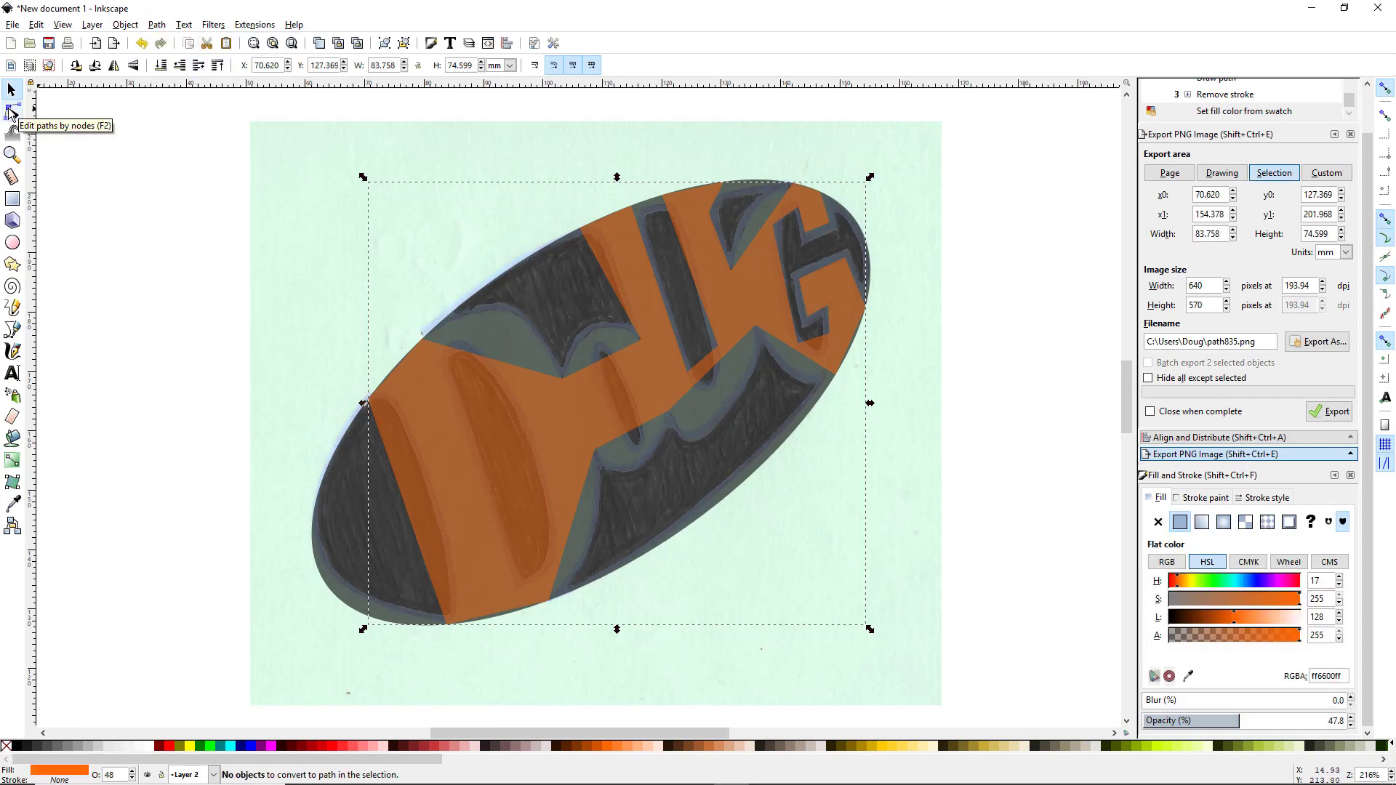
# Edit the lettering path's nodes and bow the first letter's upper-left edge outward past the ellipse
pyautogui.click(11, 112)
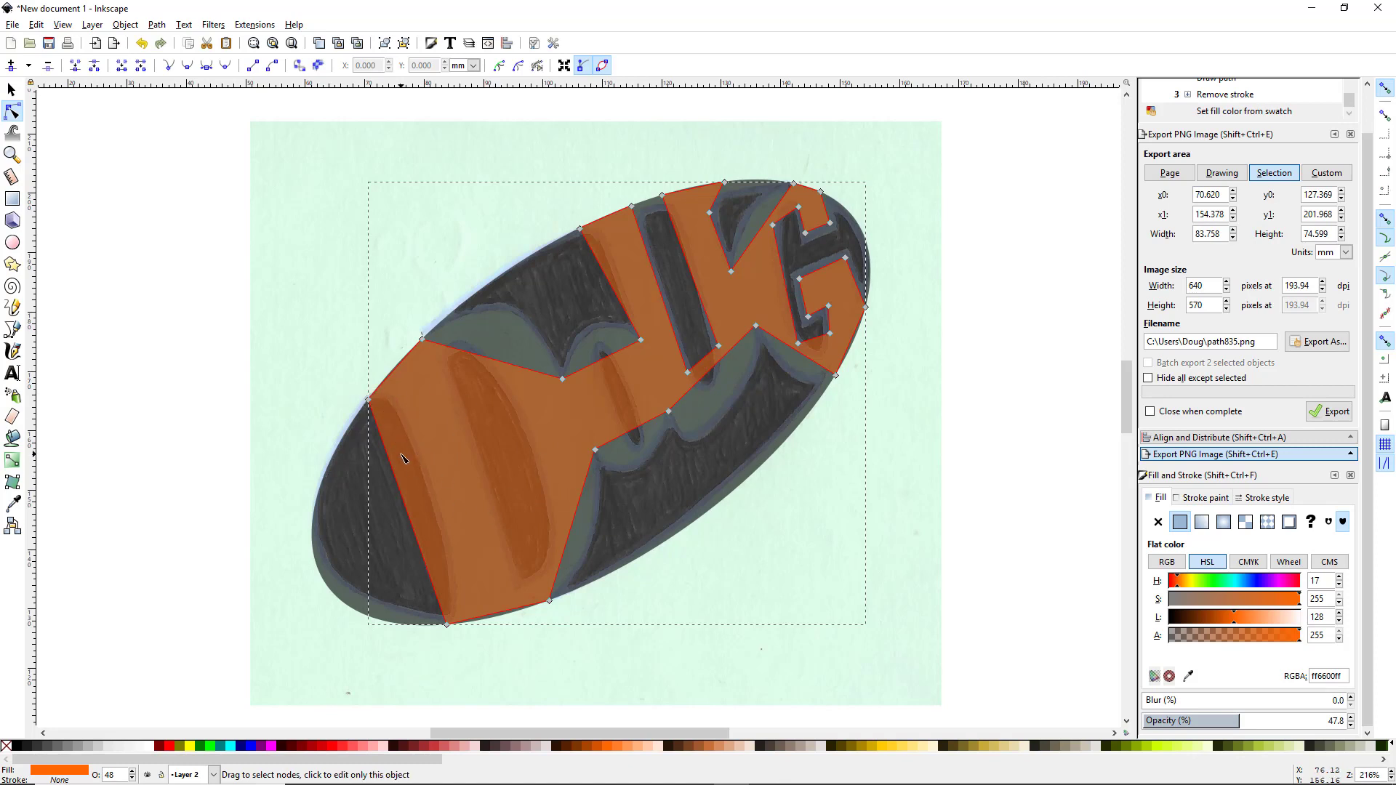
pyautogui.scroll(3, 385, 444)
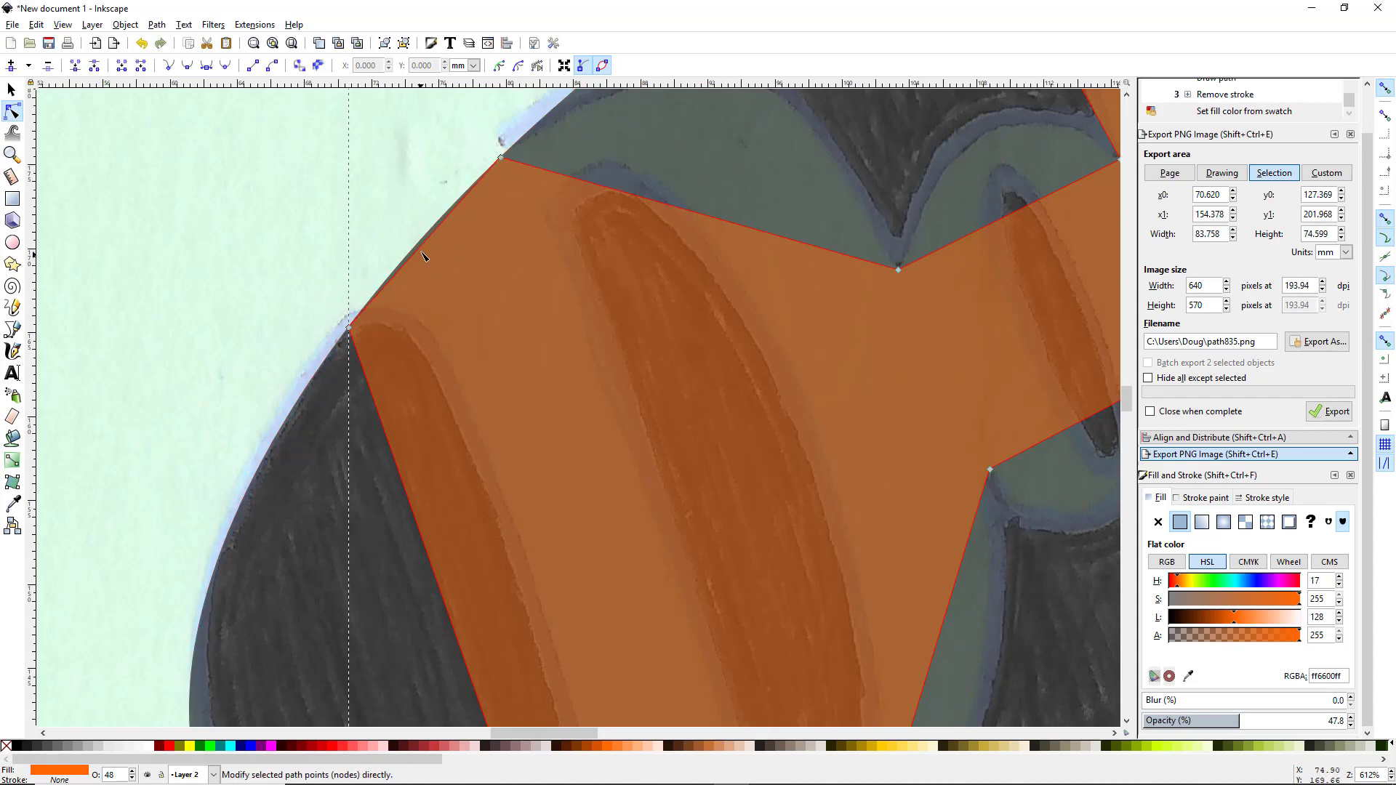
pyautogui.moveTo(433, 263); pyautogui.dragTo(437, 259)
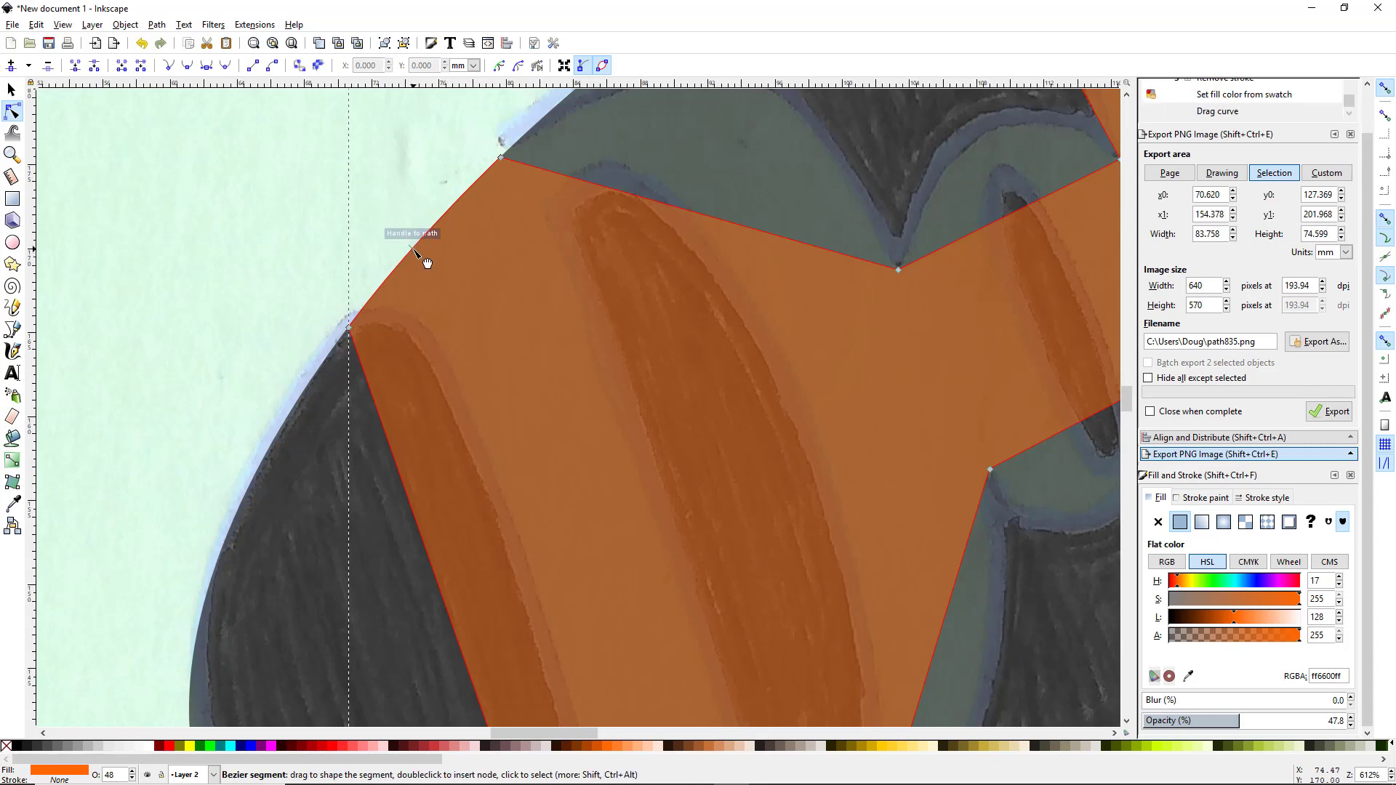
pyautogui.moveTo(411, 247); pyautogui.dragTo(402, 219)
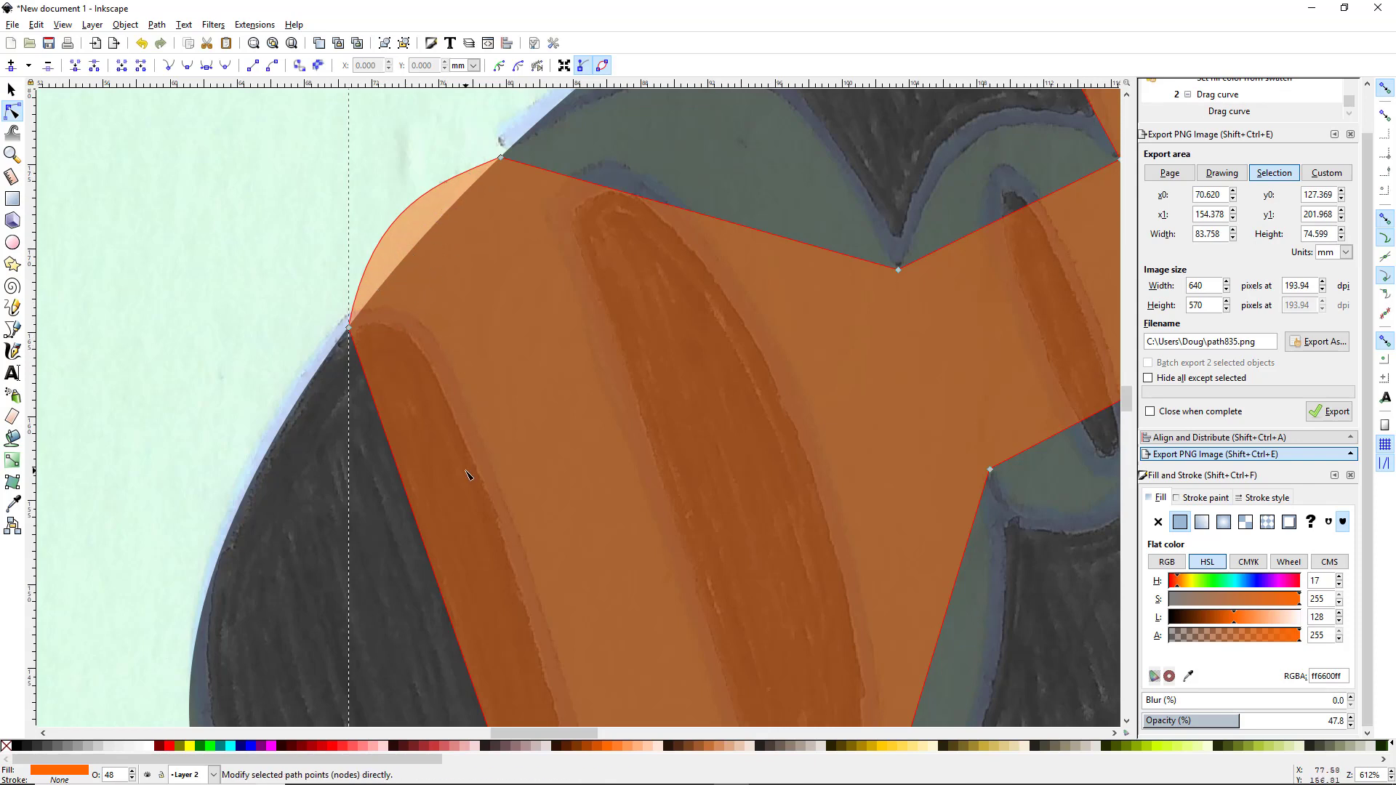
# Bend the first letter's straight left edge into a curve following the blue outline of the sketch
pyautogui.moveTo(485, 495); pyautogui.dragTo(394, 165)
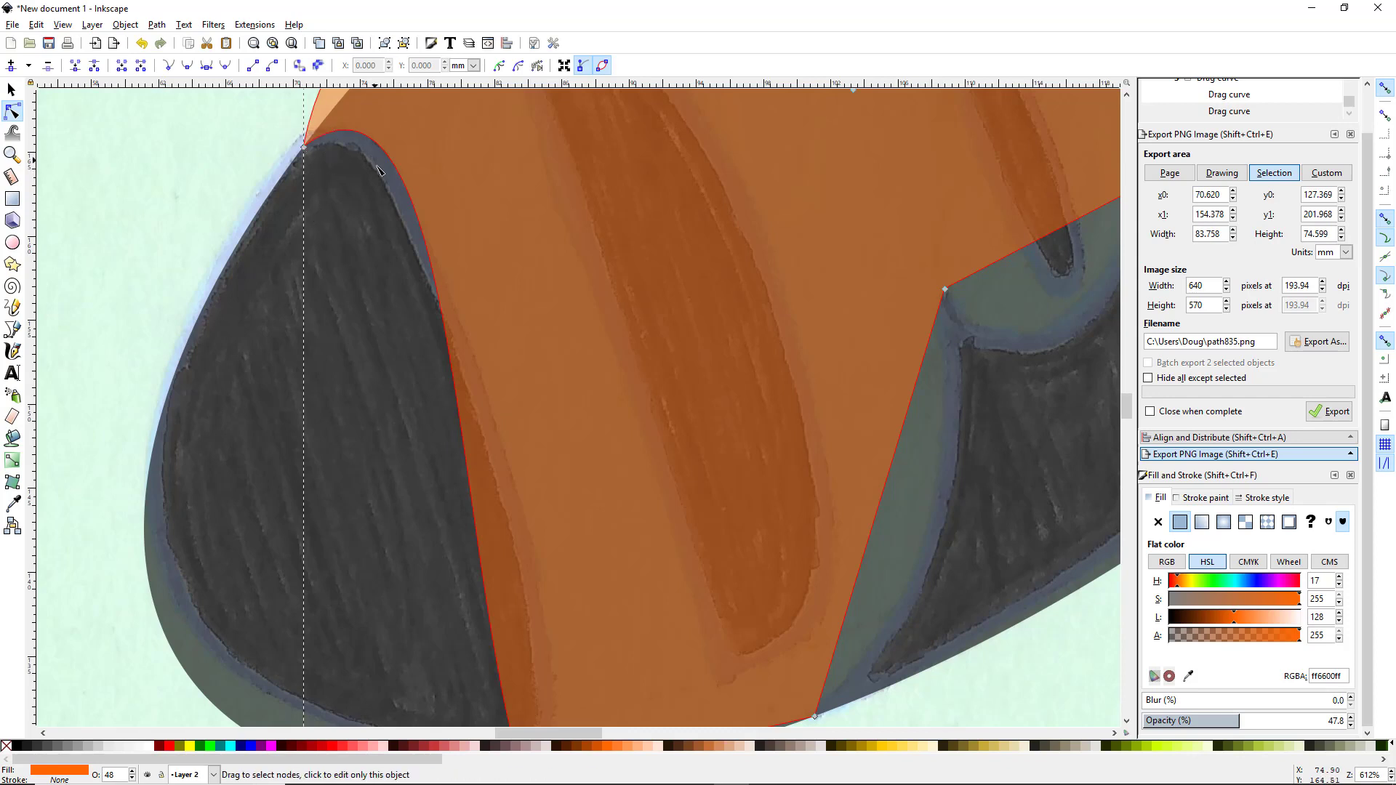
pyautogui.scroll(-1, 451, 189)
pyautogui.moveTo(450, 189); pyautogui.dragTo(407, 361)
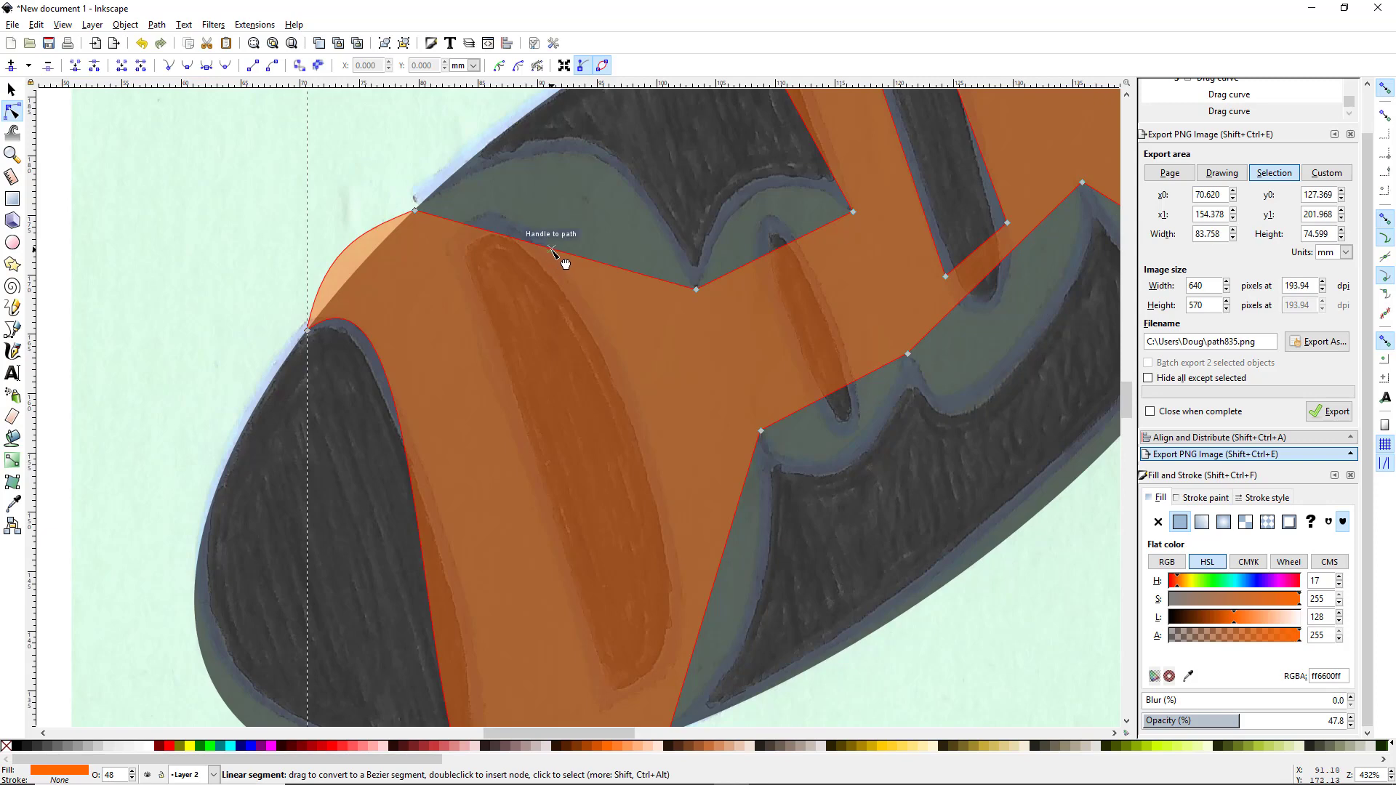
pyautogui.moveTo(487, 478); pyautogui.dragTo(405, 275)
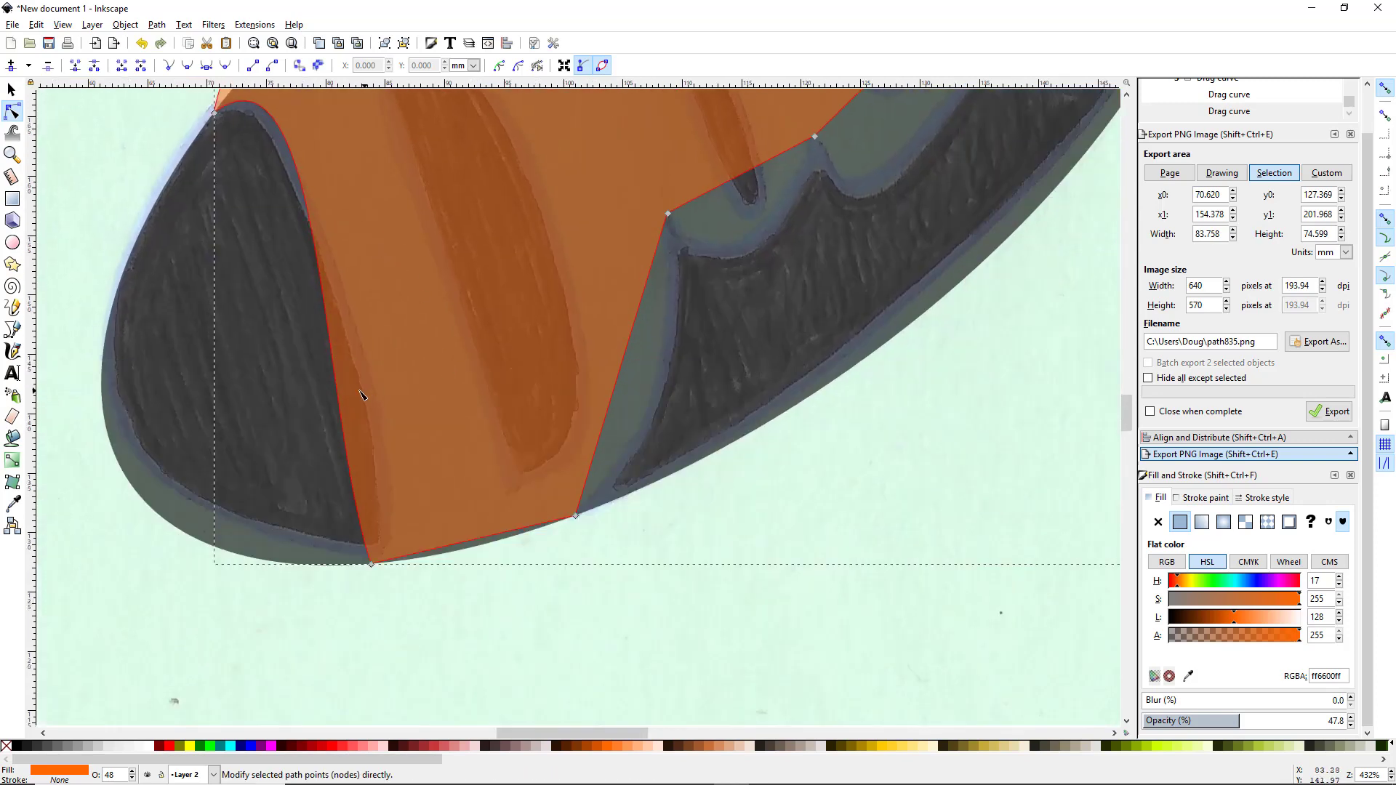
pyautogui.moveTo(351, 414); pyautogui.dragTo(397, 477)
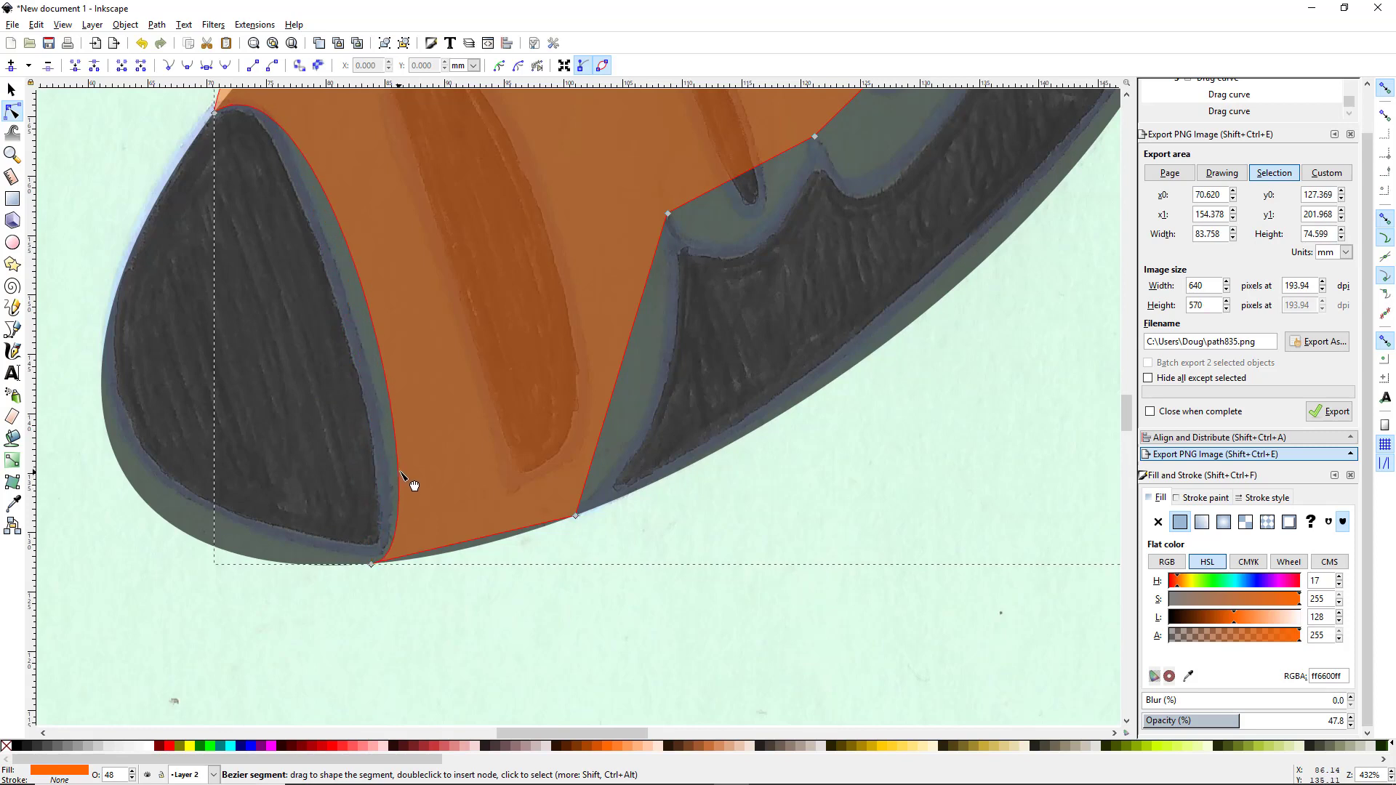
pyautogui.moveTo(400, 469); pyautogui.dragTo(391, 471)
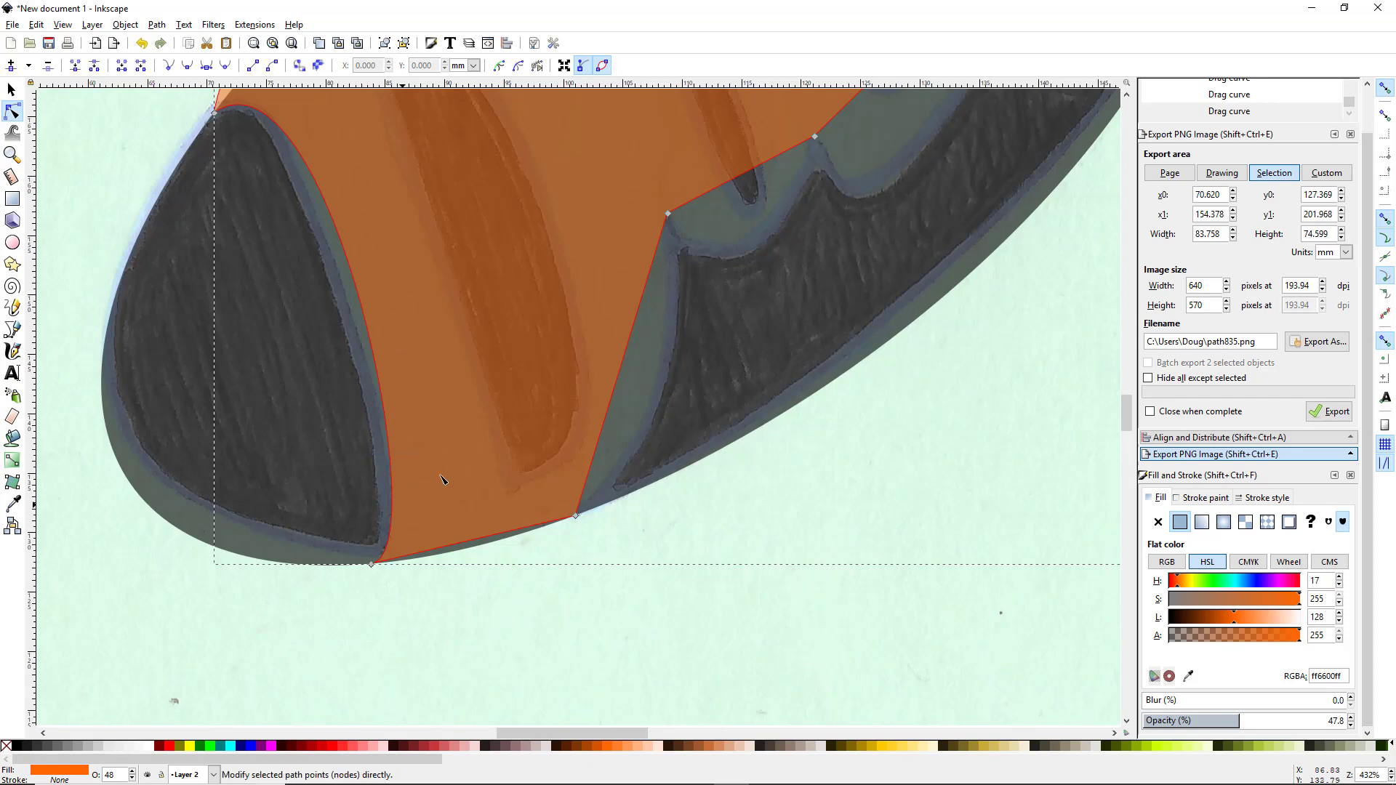
# Refine the curve of the first letter's left edge with the Bezier handles of its two end nodes
pyautogui.click(372, 565)
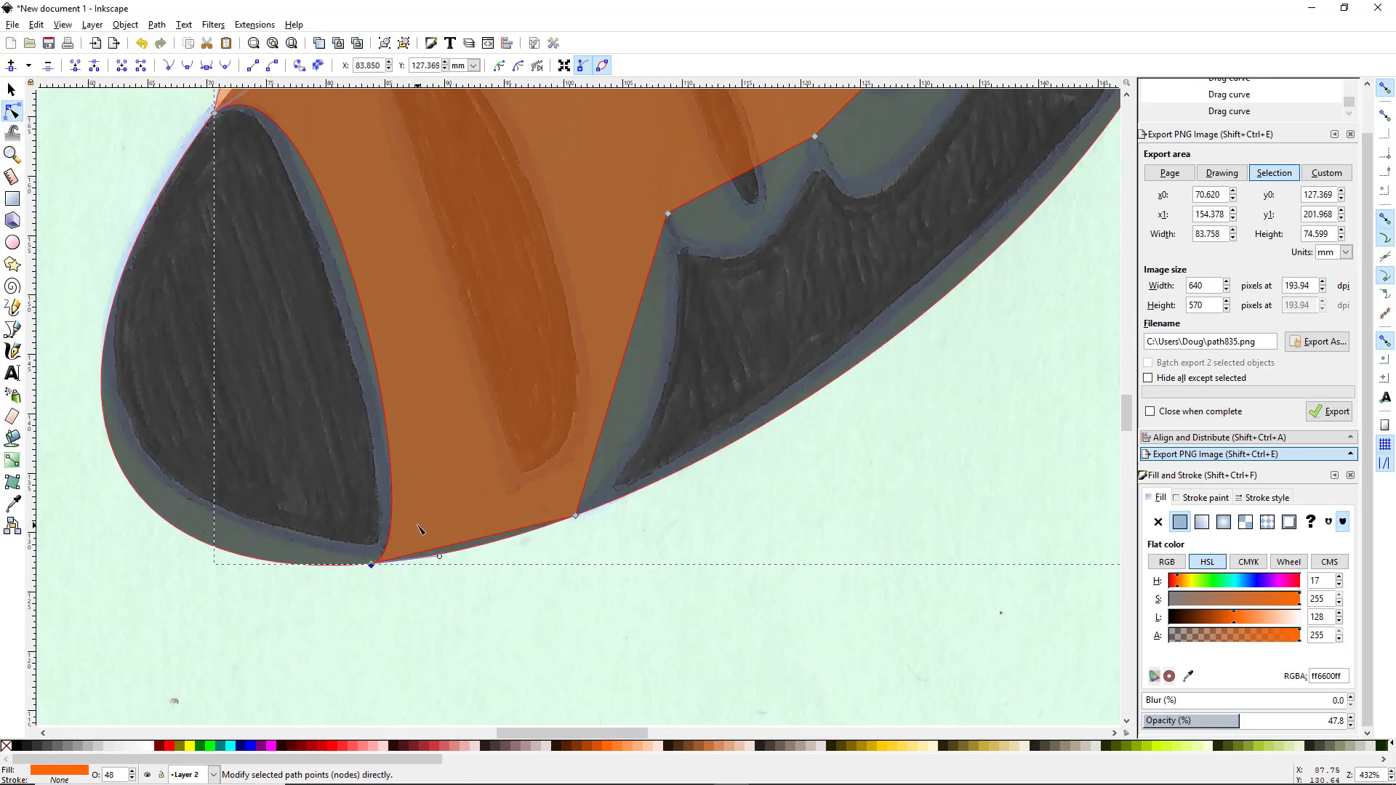
pyautogui.moveTo(392, 517); pyautogui.dragTo(392, 517)
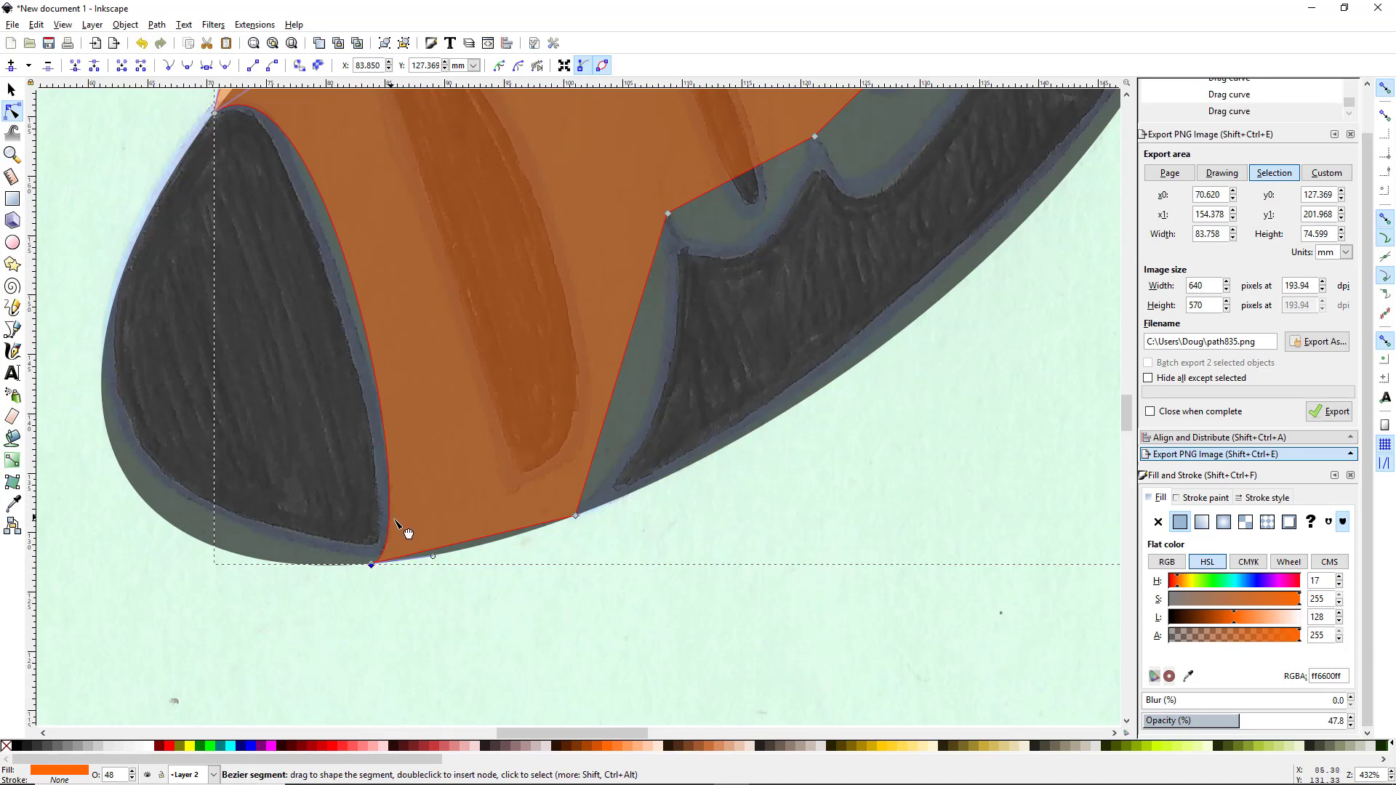
pyautogui.moveTo(436, 560); pyautogui.dragTo(439, 530)
pyautogui.scroll(4, 415, 418)
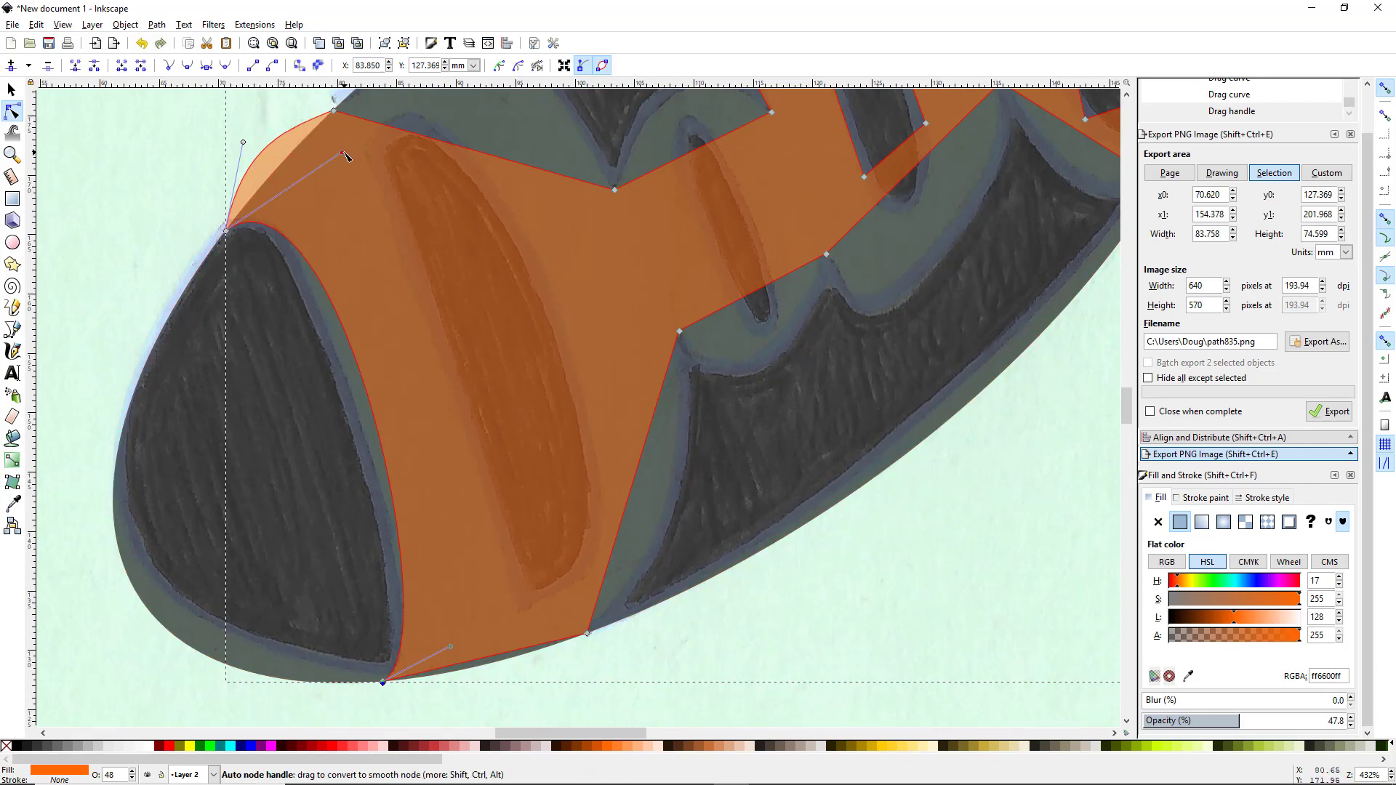
pyautogui.moveTo(342, 154); pyautogui.dragTo(329, 202)
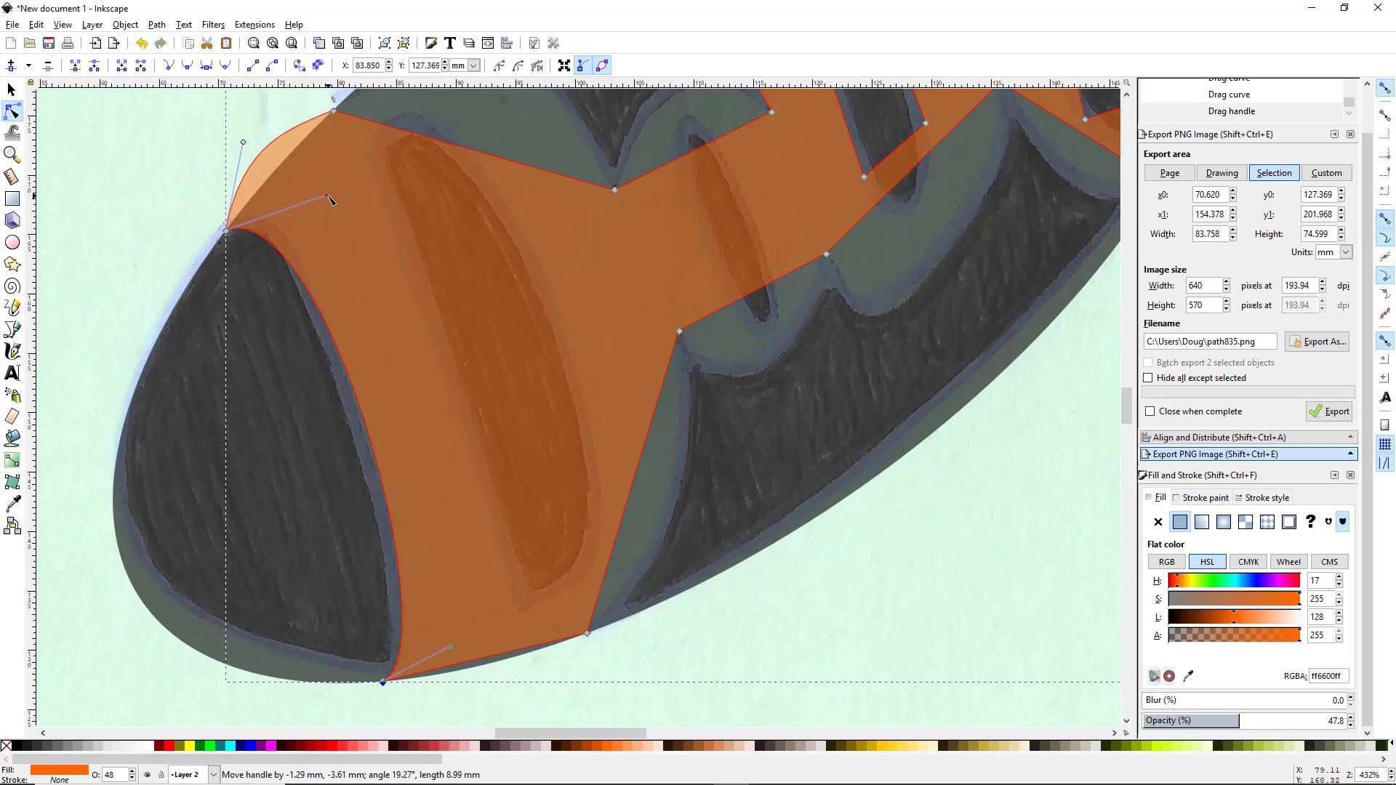
pyautogui.moveTo(330, 199); pyautogui.dragTo(329, 198)
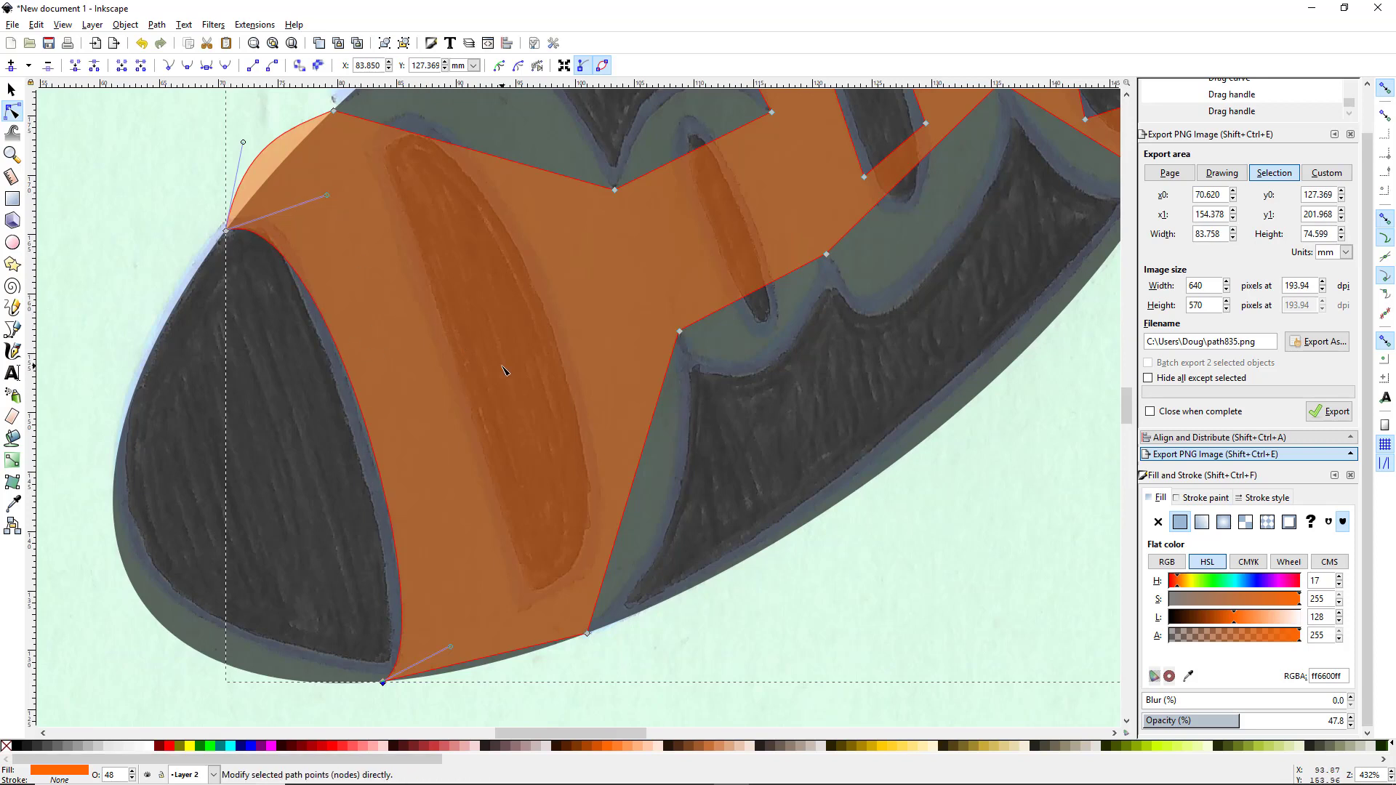
# Bow the first letter's bottom edge out past the ellipse and curve its lower-right edge along the sketched outline
pyautogui.moveTo(502, 367); pyautogui.dragTo(443, 380)
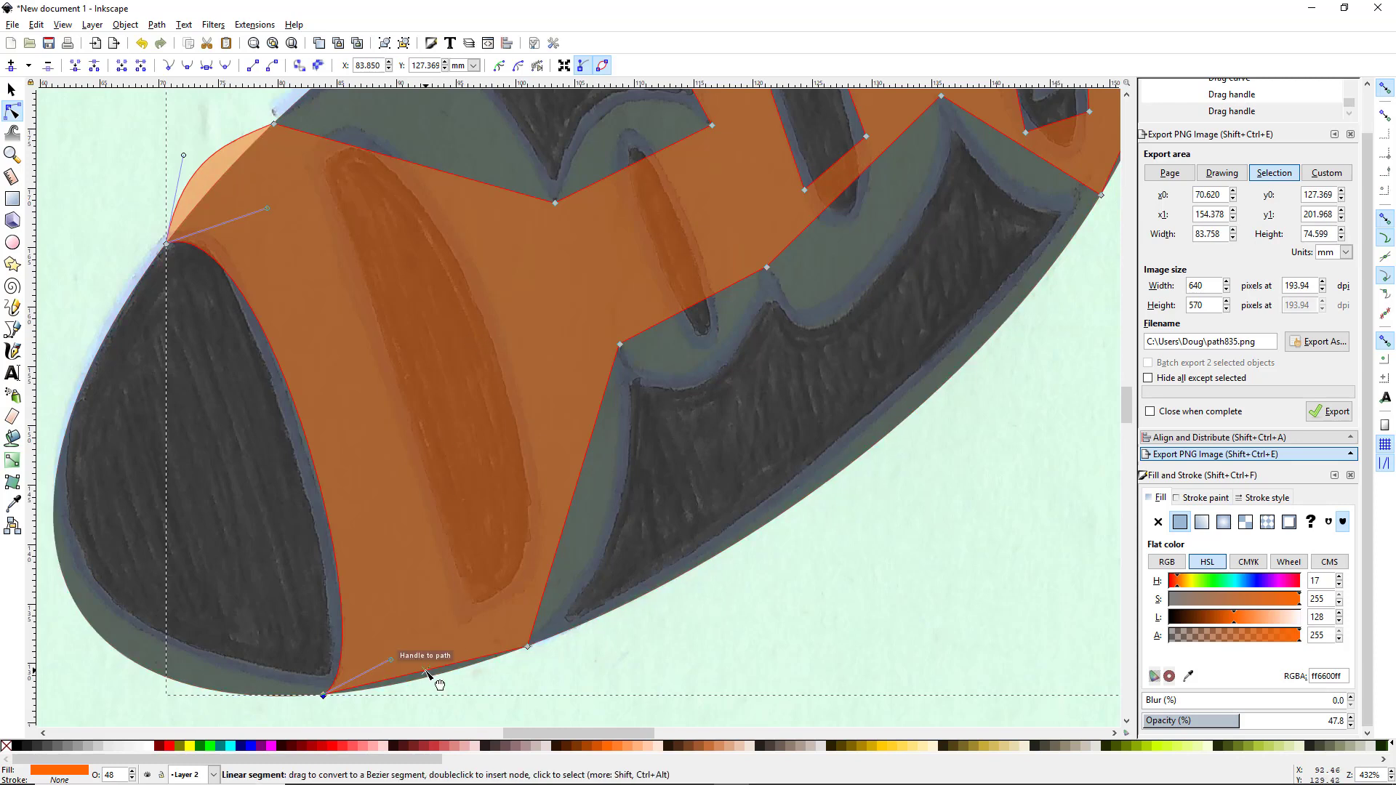
pyautogui.moveTo(427, 673); pyautogui.dragTo(437, 701)
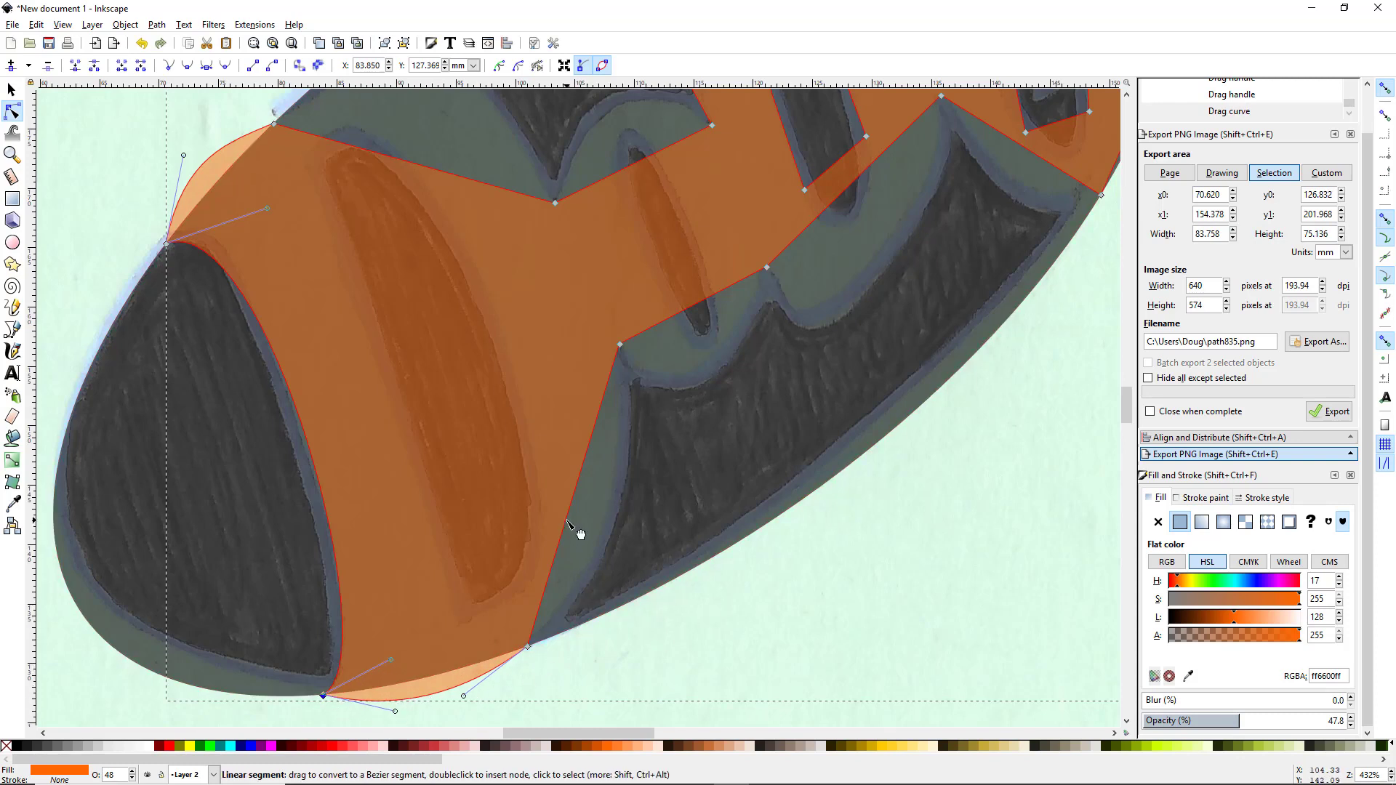
pyautogui.moveTo(565, 535); pyautogui.dragTo(642, 545)
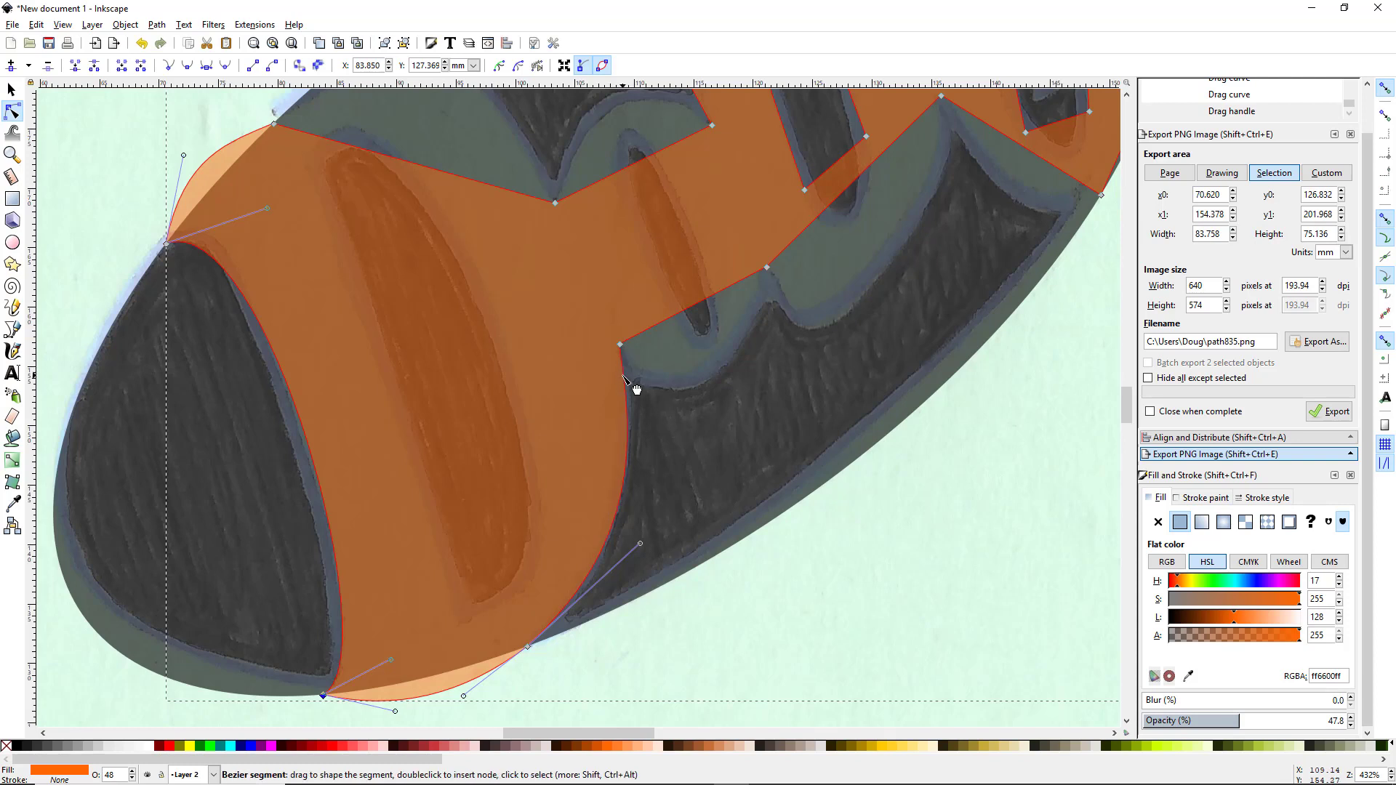
pyautogui.moveTo(620, 373); pyautogui.dragTo(621, 375)
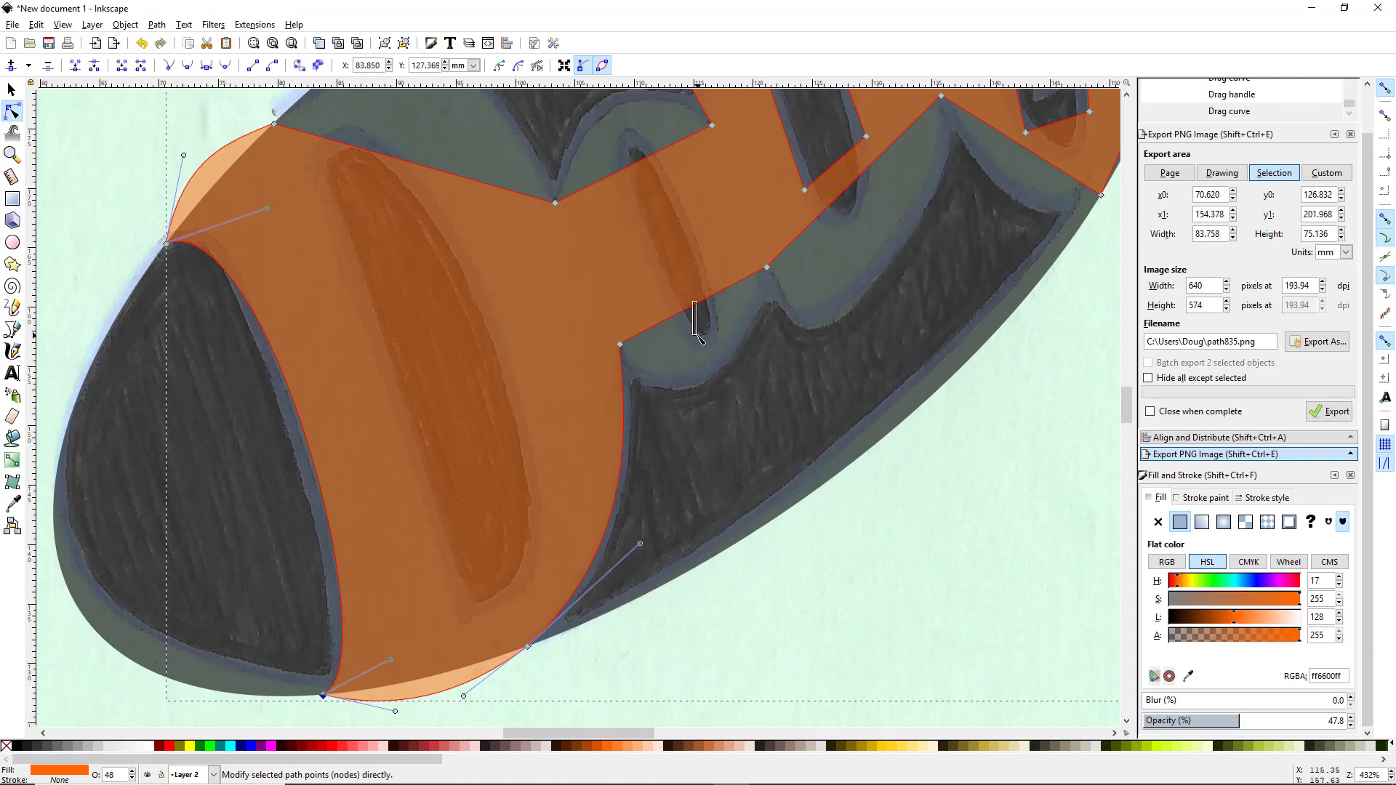
# Curve the second letter's bottom edge downward to follow the sketched outline
pyautogui.press('Escape')
pyautogui.moveTo(694, 305); pyautogui.dragTo(679, 373)
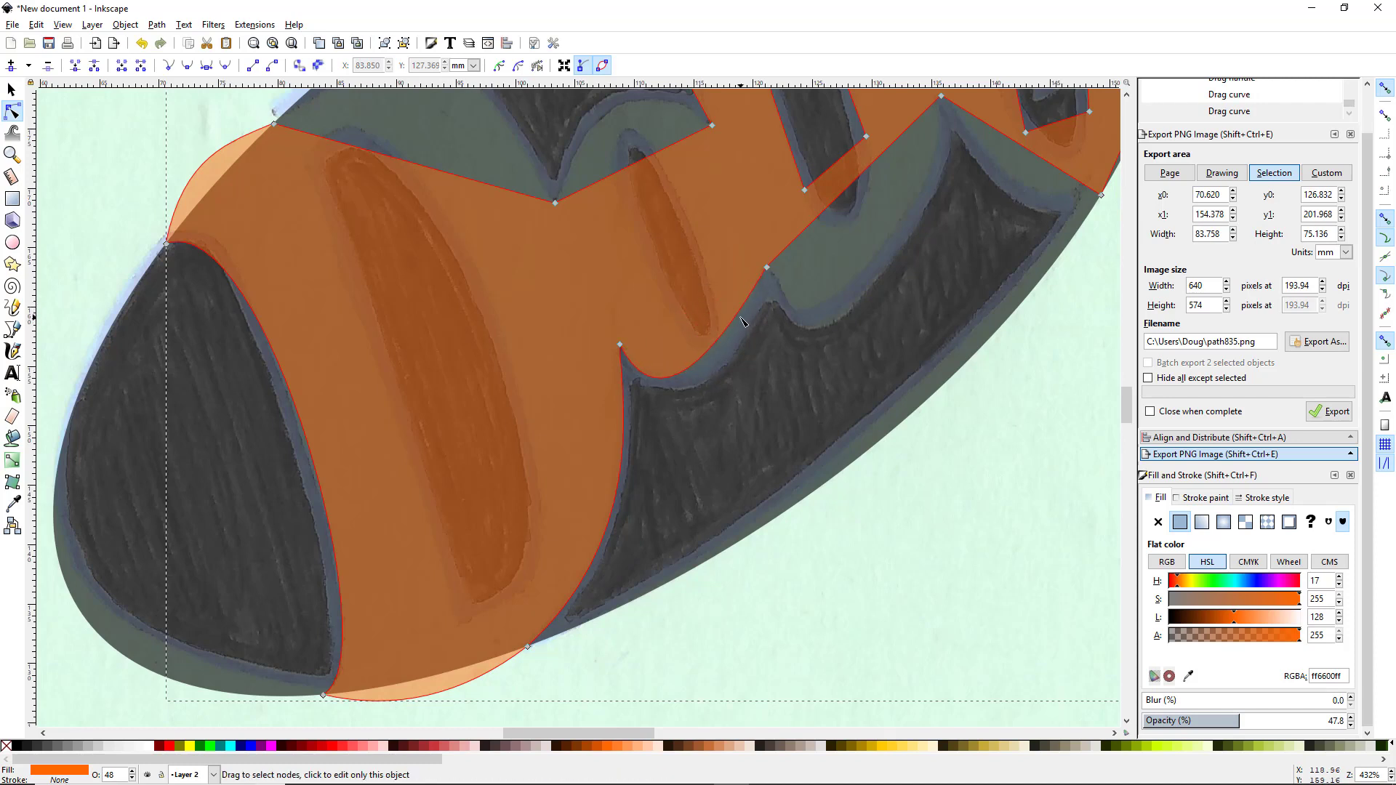
pyautogui.moveTo(748, 330); pyautogui.dragTo(768, 323)
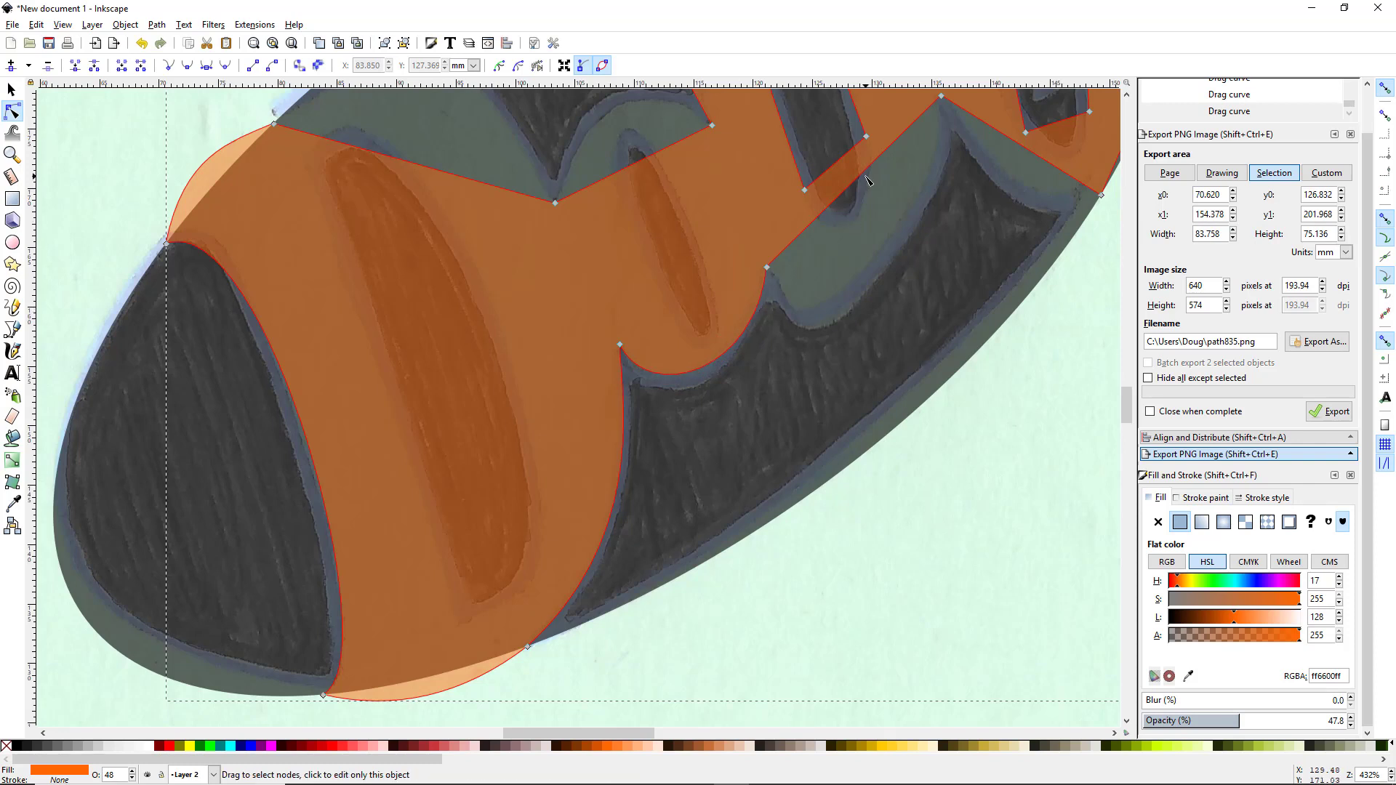
# Curve the third letter's bottom edge to the sketched outline and refine it with its end nodes' handles
pyautogui.moveTo(876, 186); pyautogui.dragTo(896, 218)
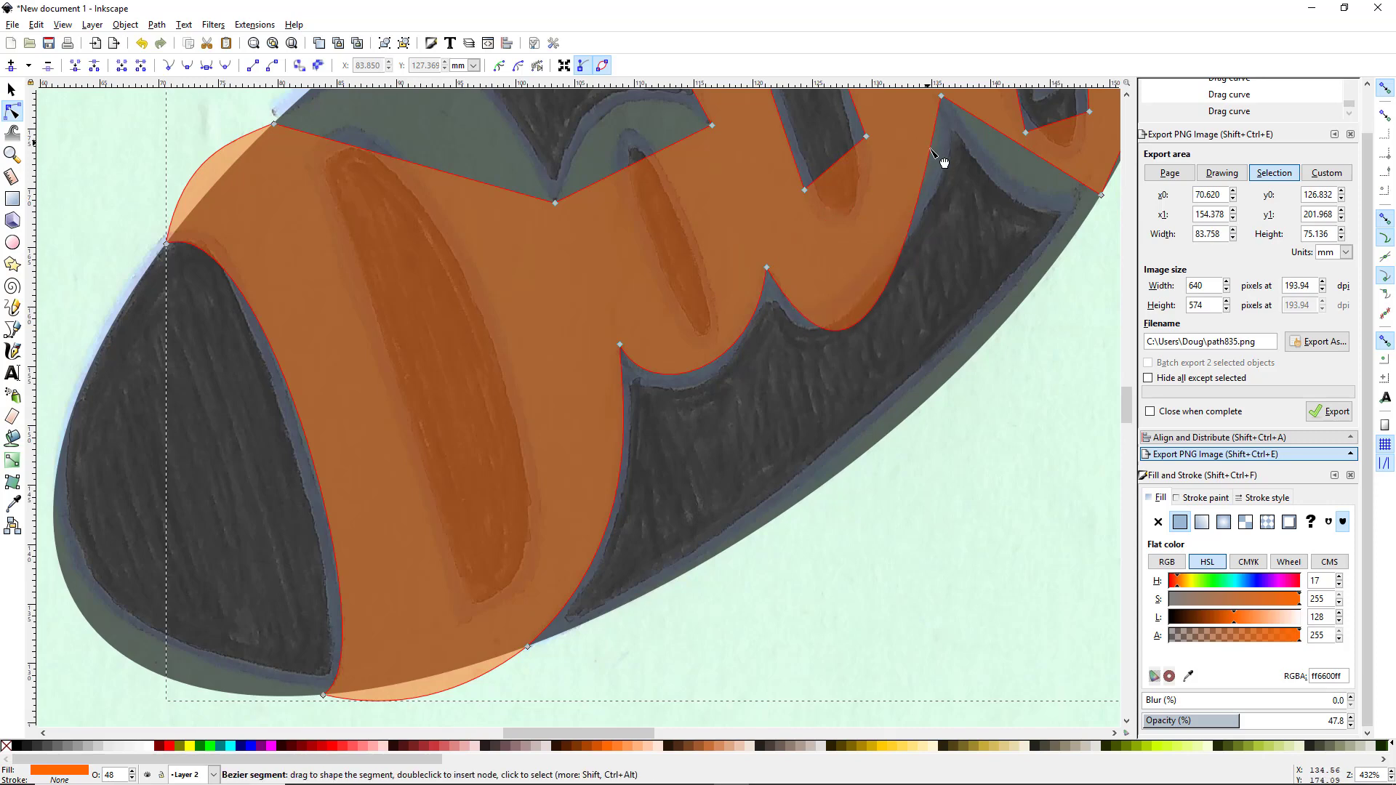
pyautogui.moveTo(930, 149); pyautogui.dragTo(922, 145)
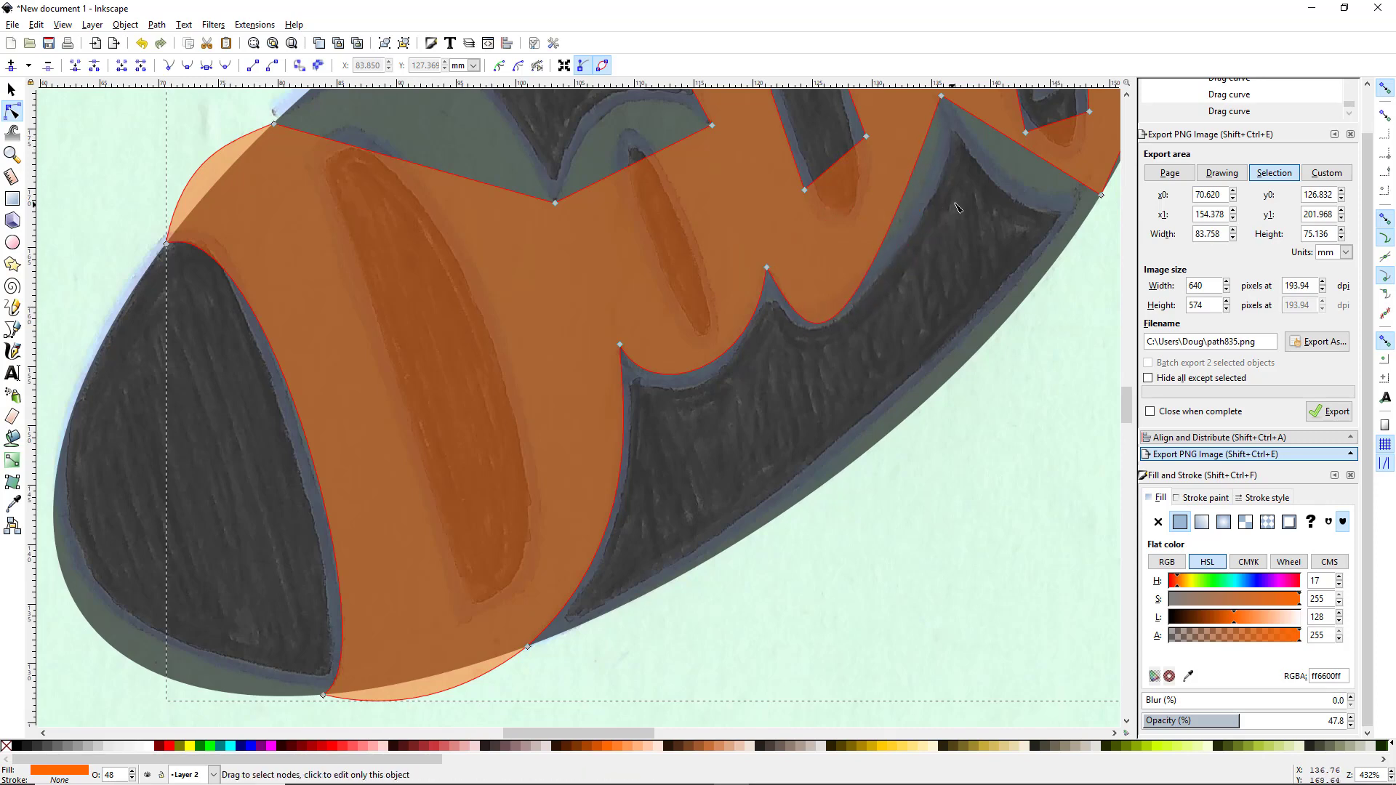
pyautogui.moveTo(954, 205); pyautogui.dragTo(898, 402)
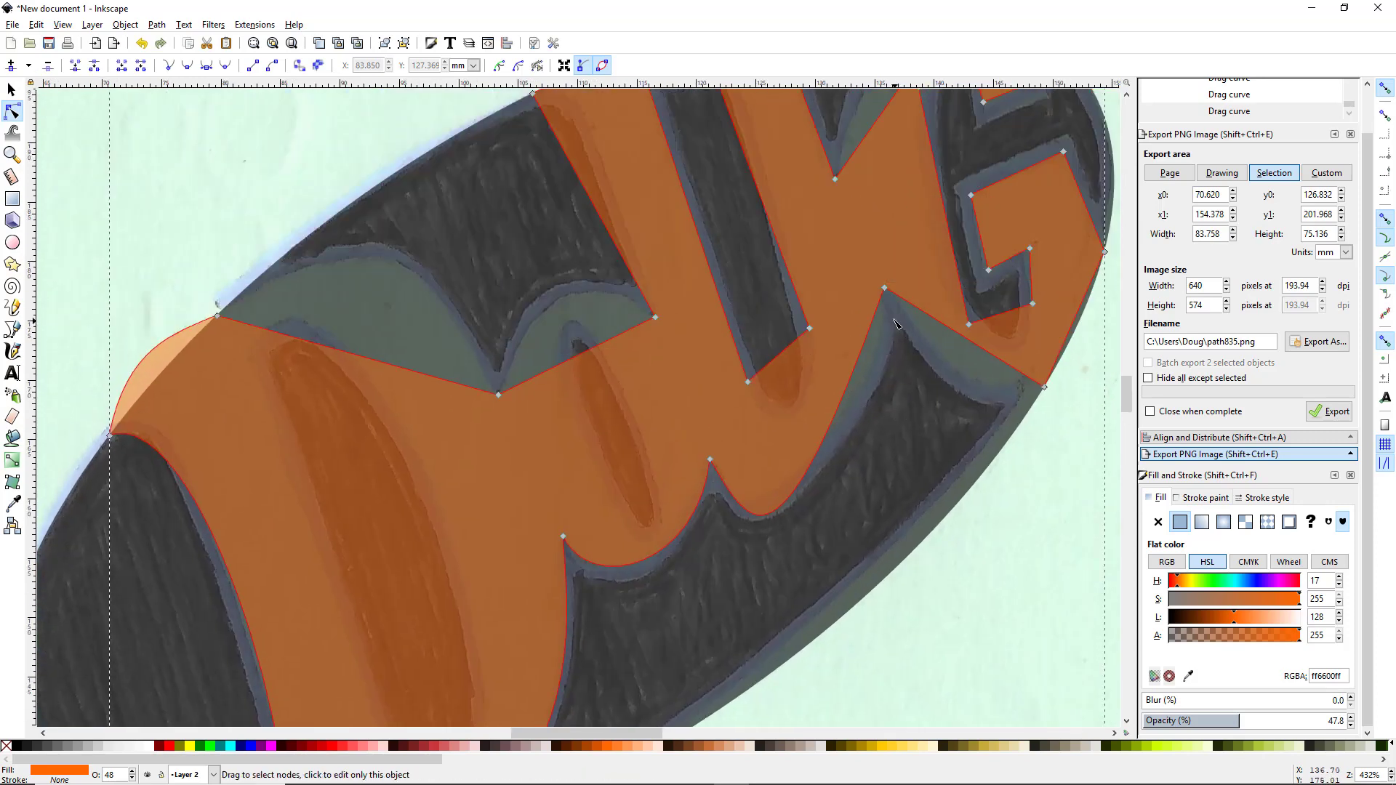
pyautogui.click(885, 289)
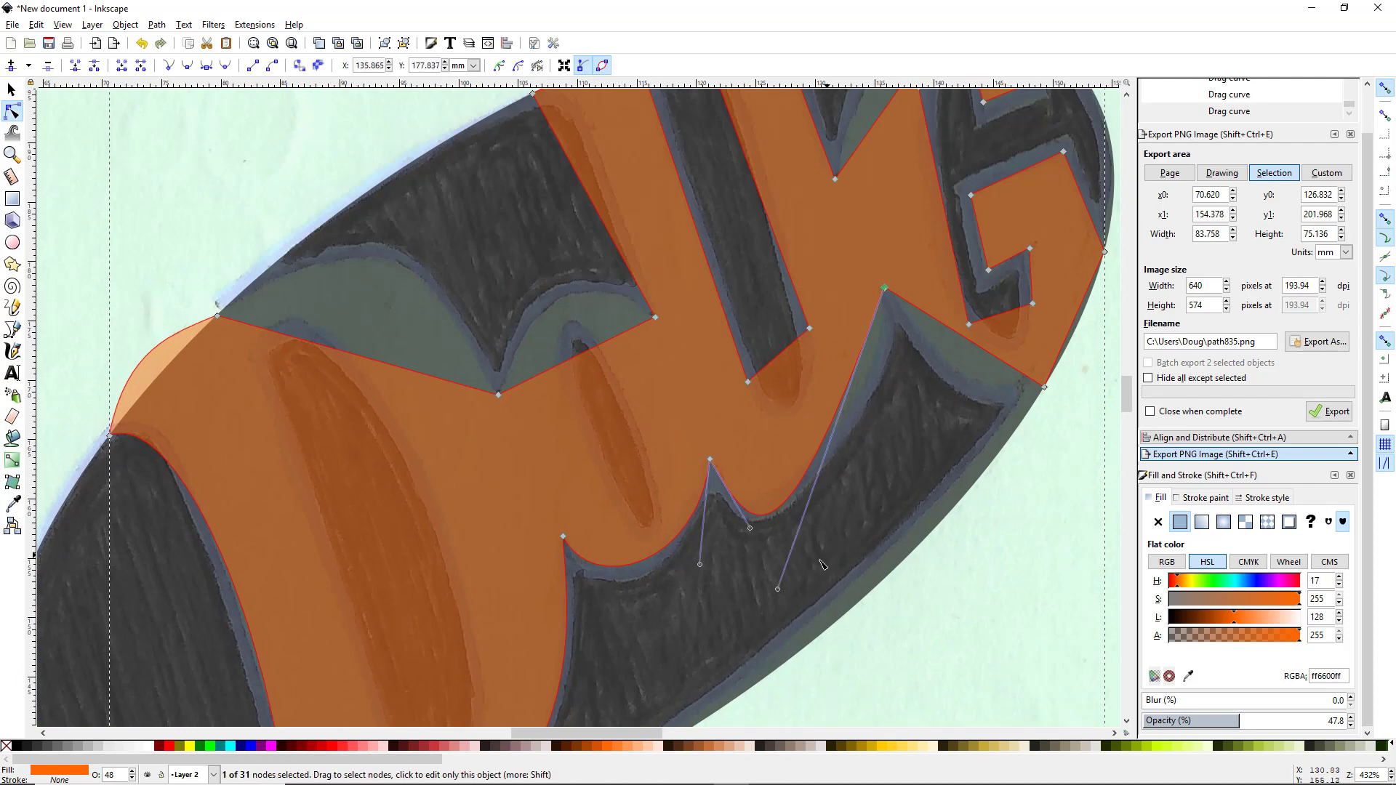
pyautogui.moveTo(779, 590); pyautogui.dragTo(902, 455)
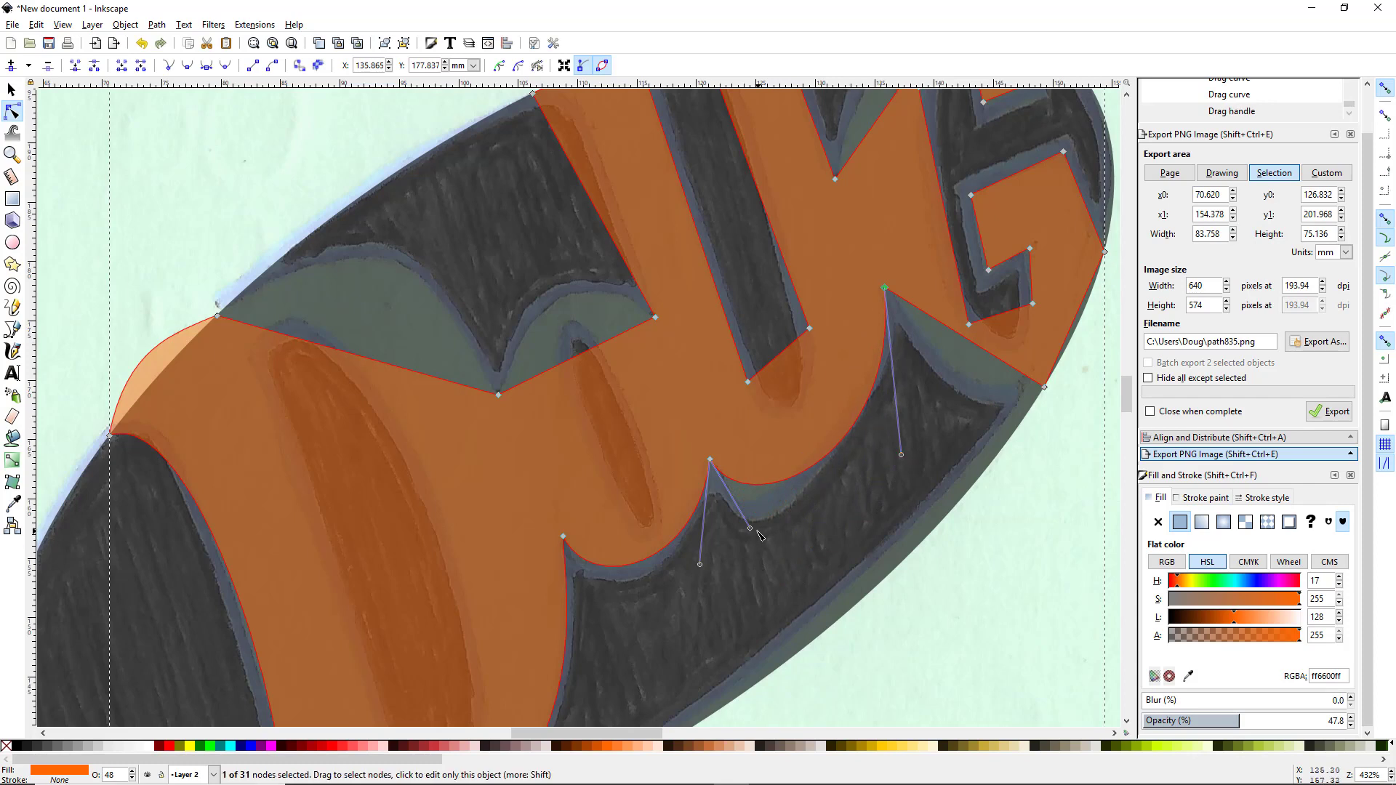
pyautogui.moveTo(749, 528); pyautogui.dragTo(775, 571)
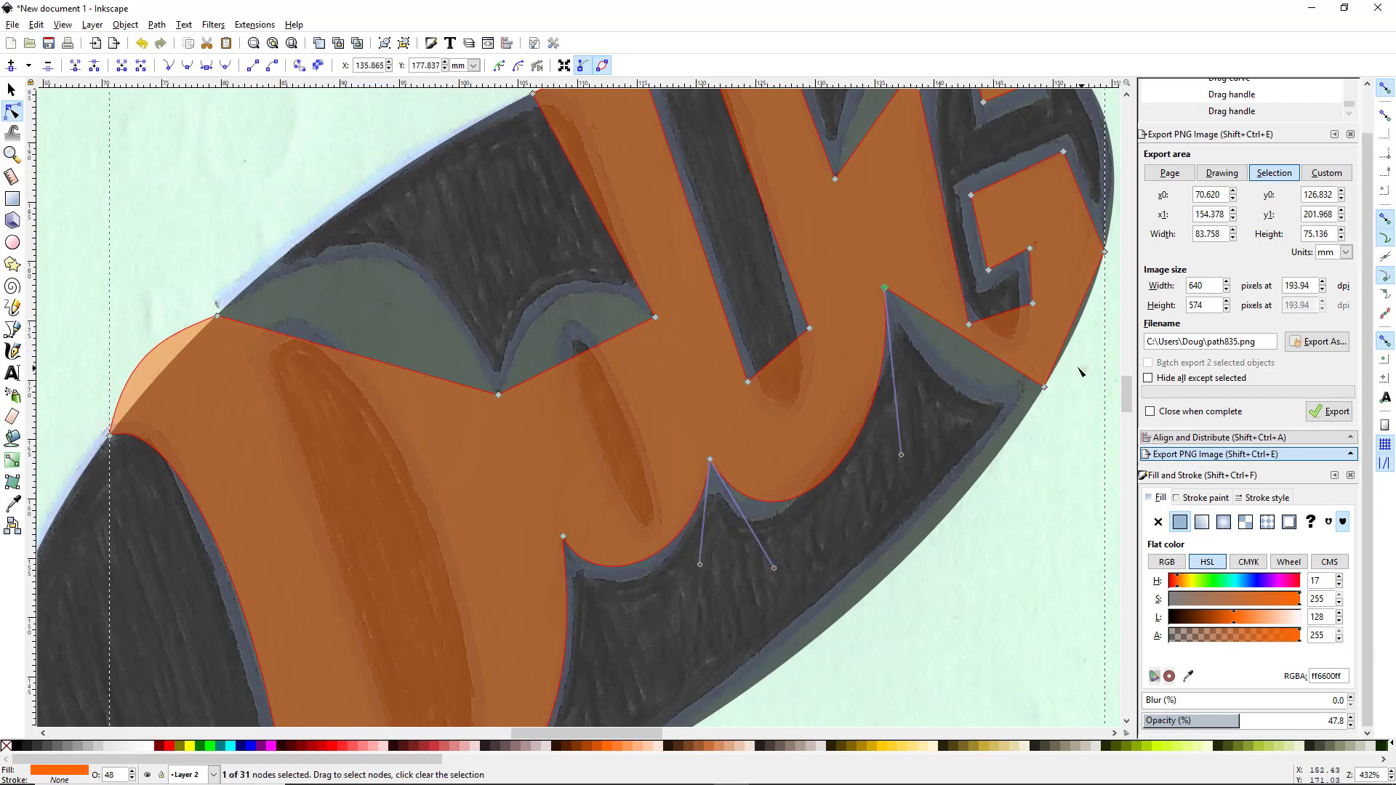
pyautogui.moveTo(903, 456); pyautogui.dragTo(909, 440)
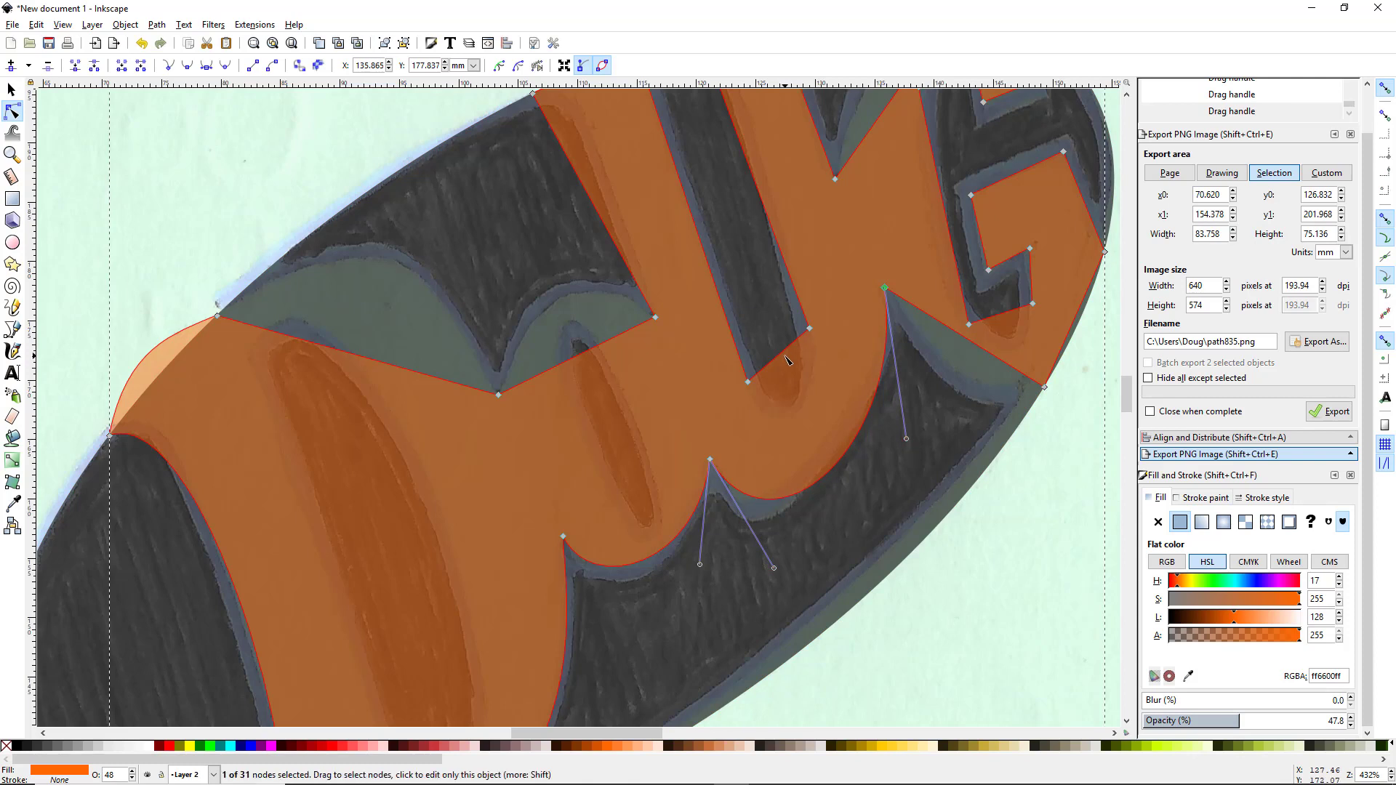
# Curve the bottom of the third letter's inner gap to the sketch, make its end nodes smooth and refine their positions and handles
pyautogui.moveTo(784, 366); pyautogui.dragTo(796, 414)
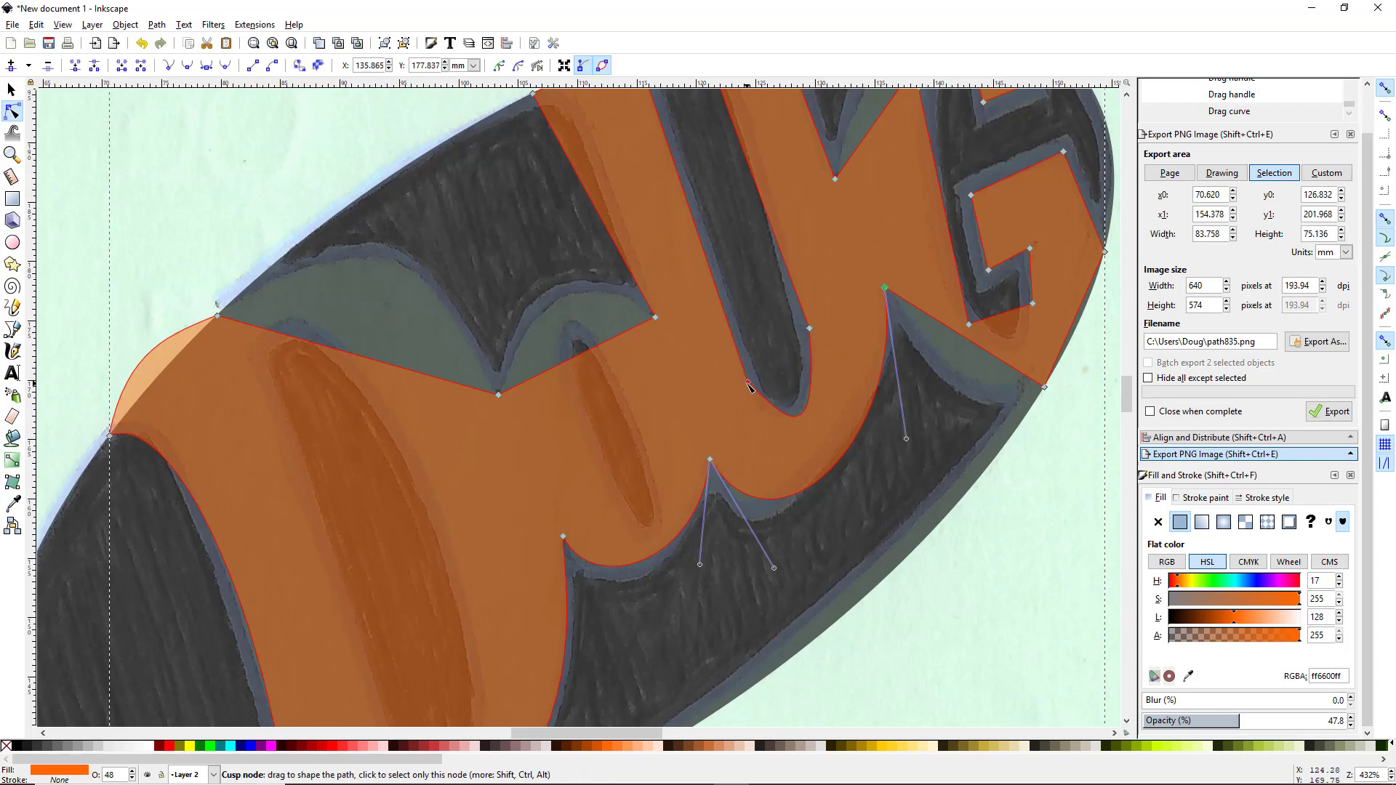
pyautogui.moveTo(710, 320); pyautogui.dragTo(859, 403)
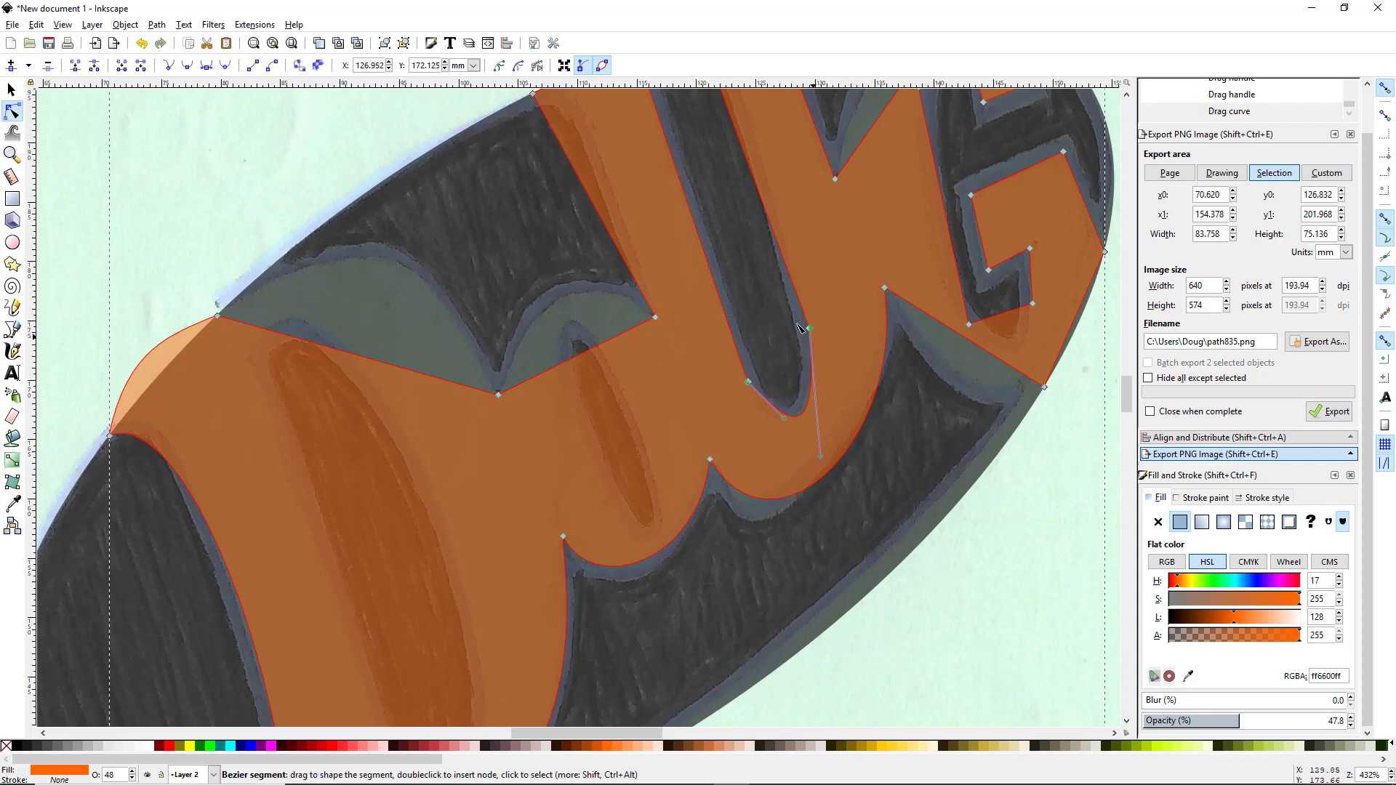
pyautogui.click(187, 66)
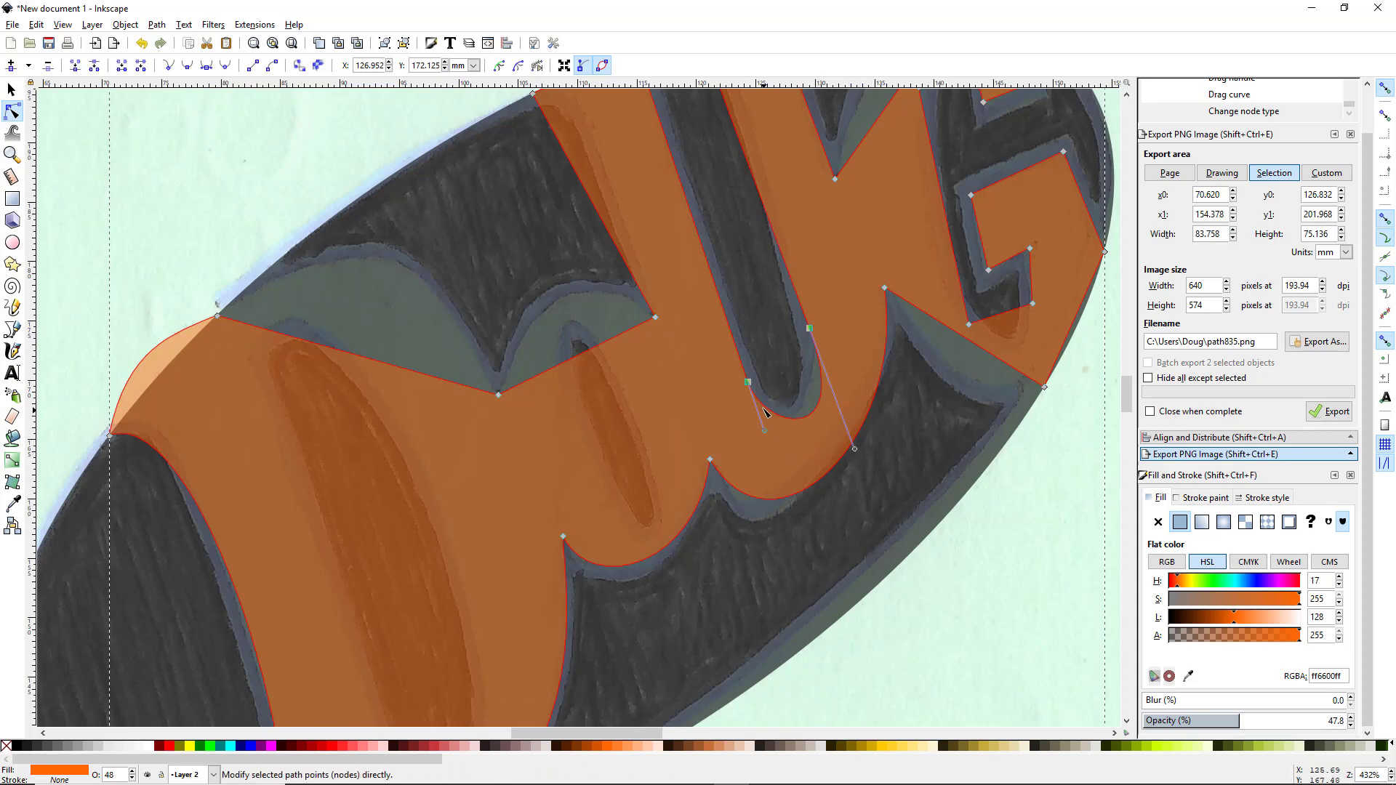
pyautogui.moveTo(752, 383); pyautogui.dragTo(755, 384)
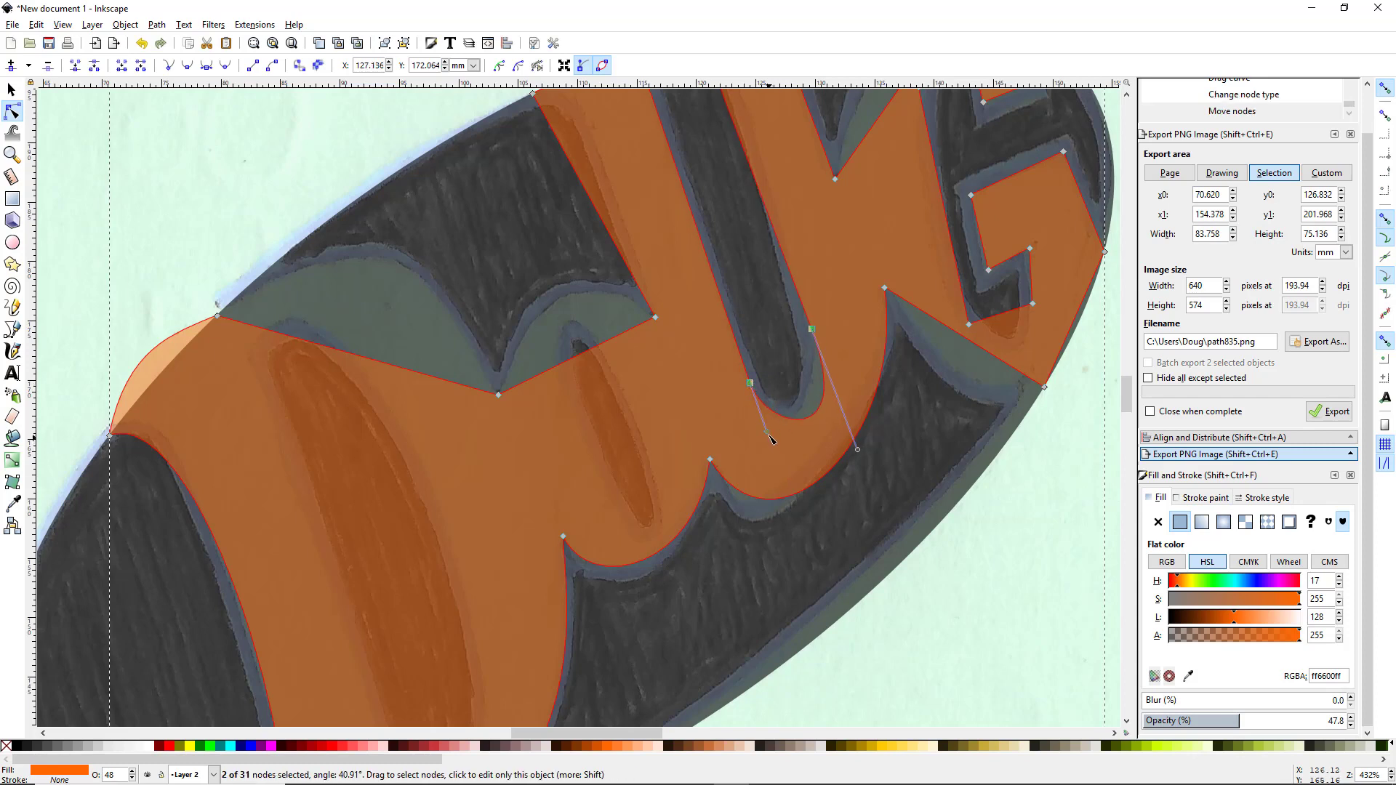
pyautogui.moveTo(770, 435); pyautogui.dragTo(759, 434)
pyautogui.moveTo(858, 449); pyautogui.dragTo(827, 402)
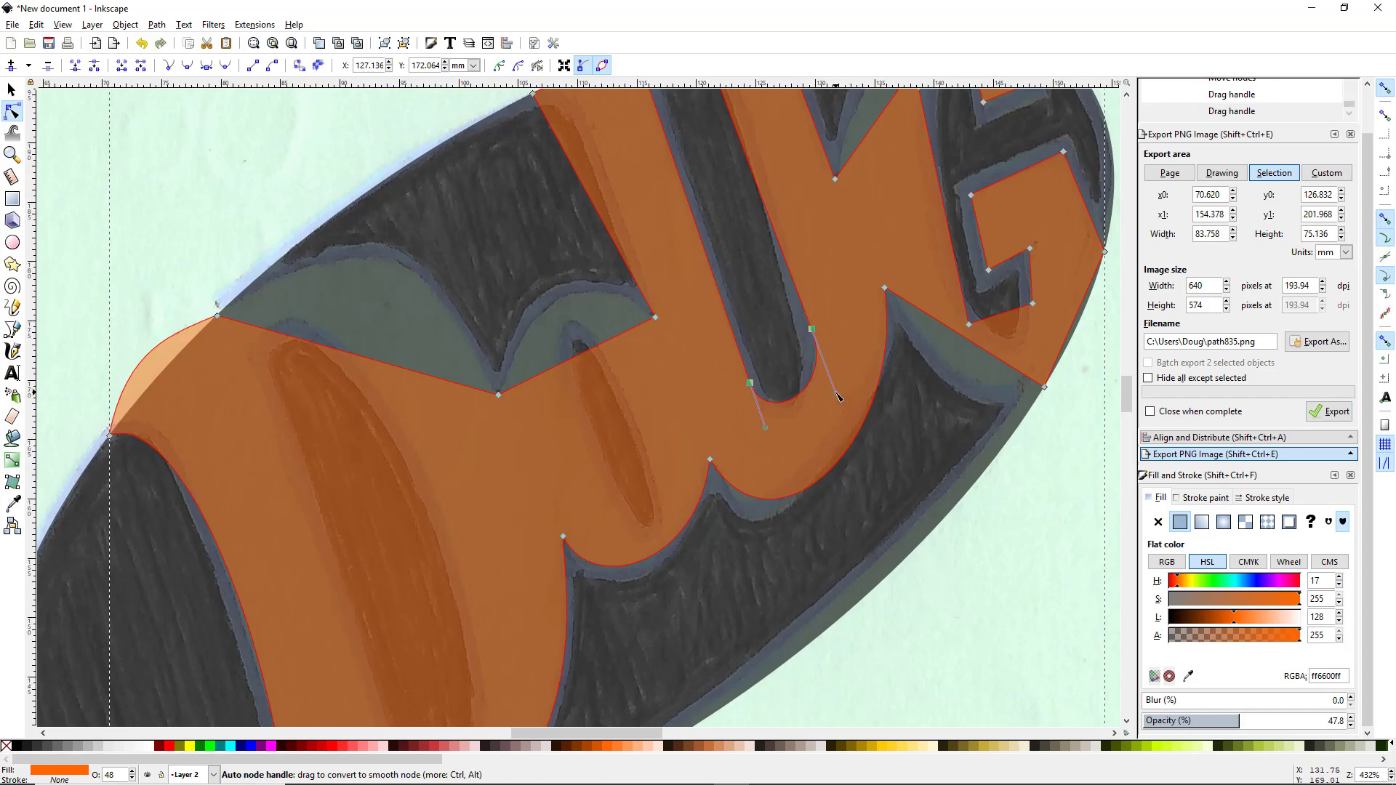
pyautogui.moveTo(838, 396); pyautogui.dragTo(835, 388)
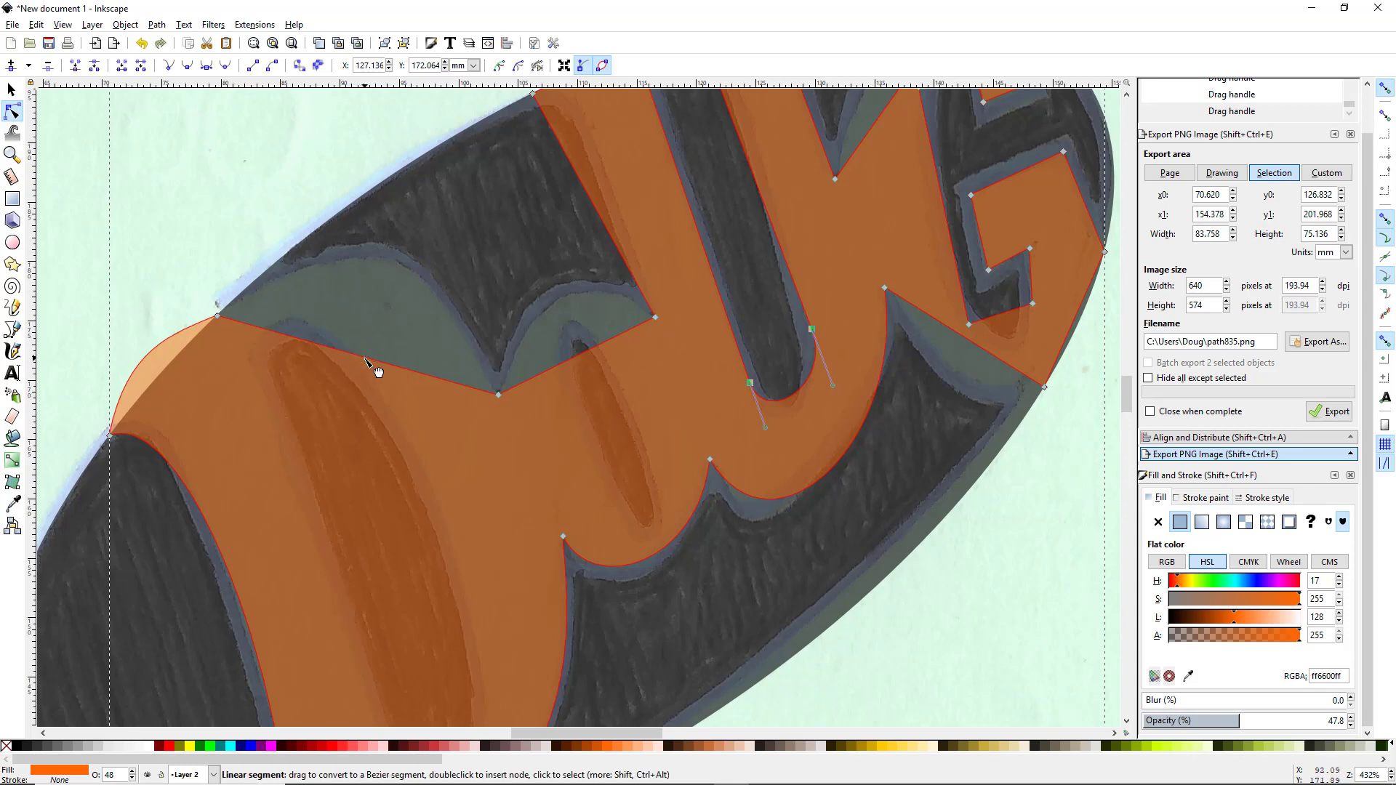
# Arch the top edges of the first and second letters upward to follow the sketched outline
pyautogui.moveTo(368, 358); pyautogui.dragTo(382, 256)
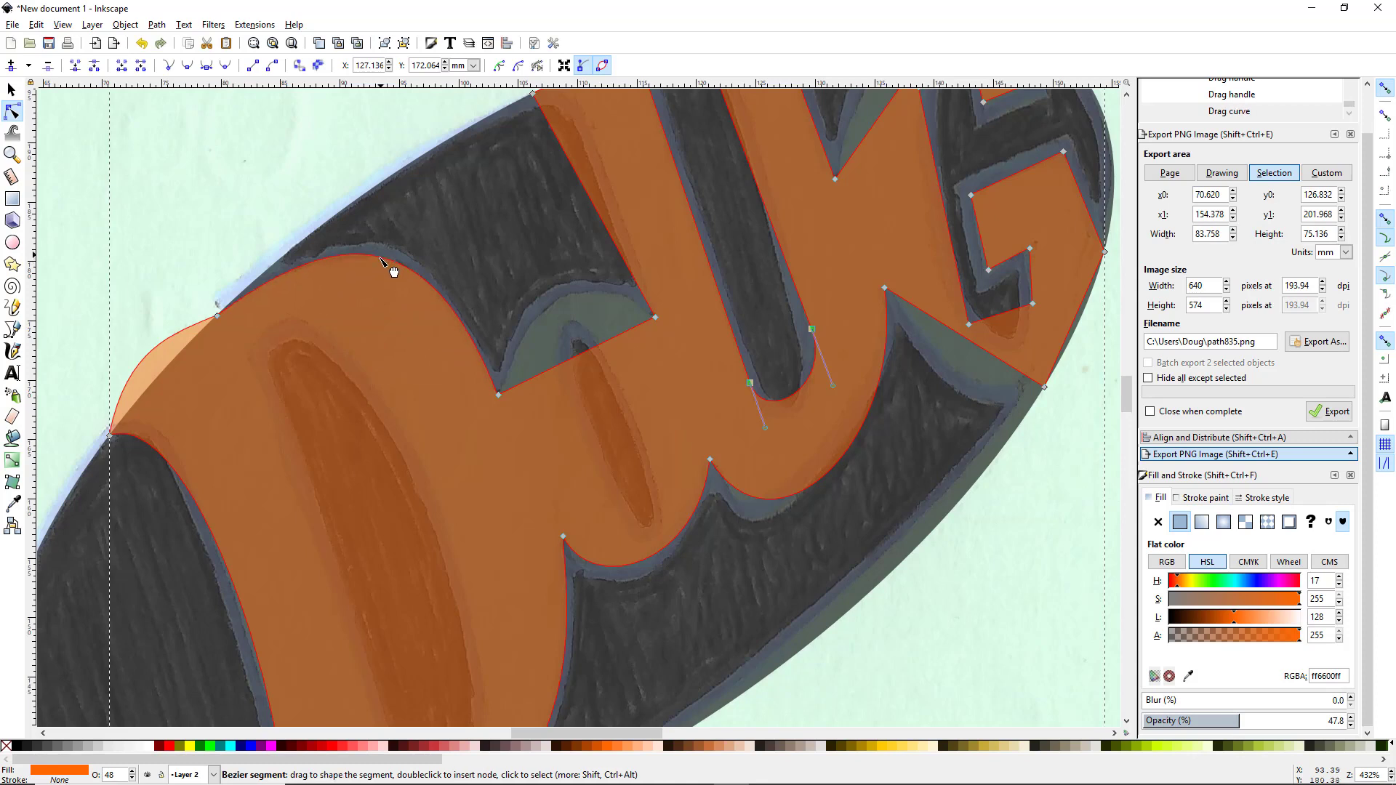
pyautogui.moveTo(587, 353); pyautogui.dragTo(568, 311)
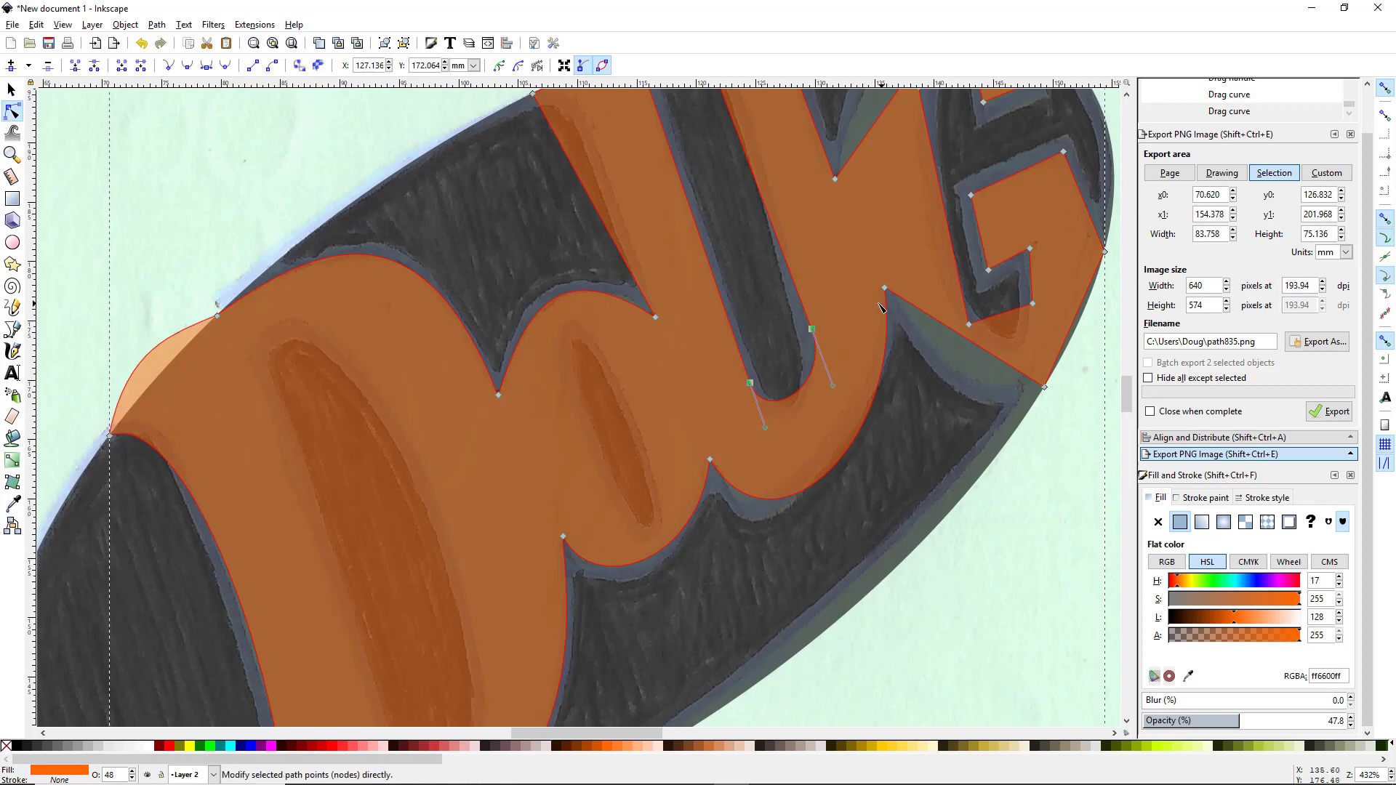
# Curve the last letter's bottom edge down to the sketched outline and bow its lower-right edge out to the oval
pyautogui.moveTo(829, 364); pyautogui.dragTo(600, 455)
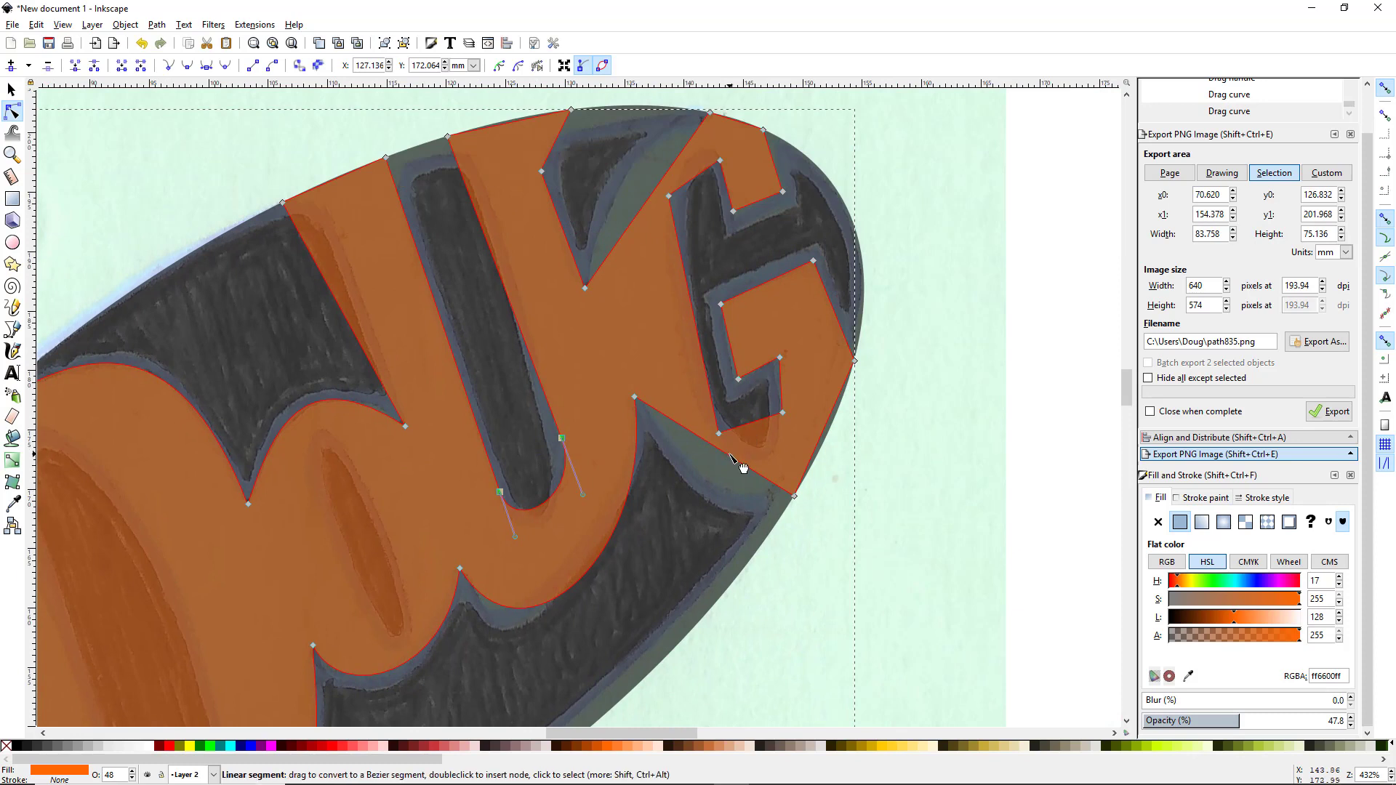
pyautogui.moveTo(732, 458); pyautogui.dragTo(724, 495)
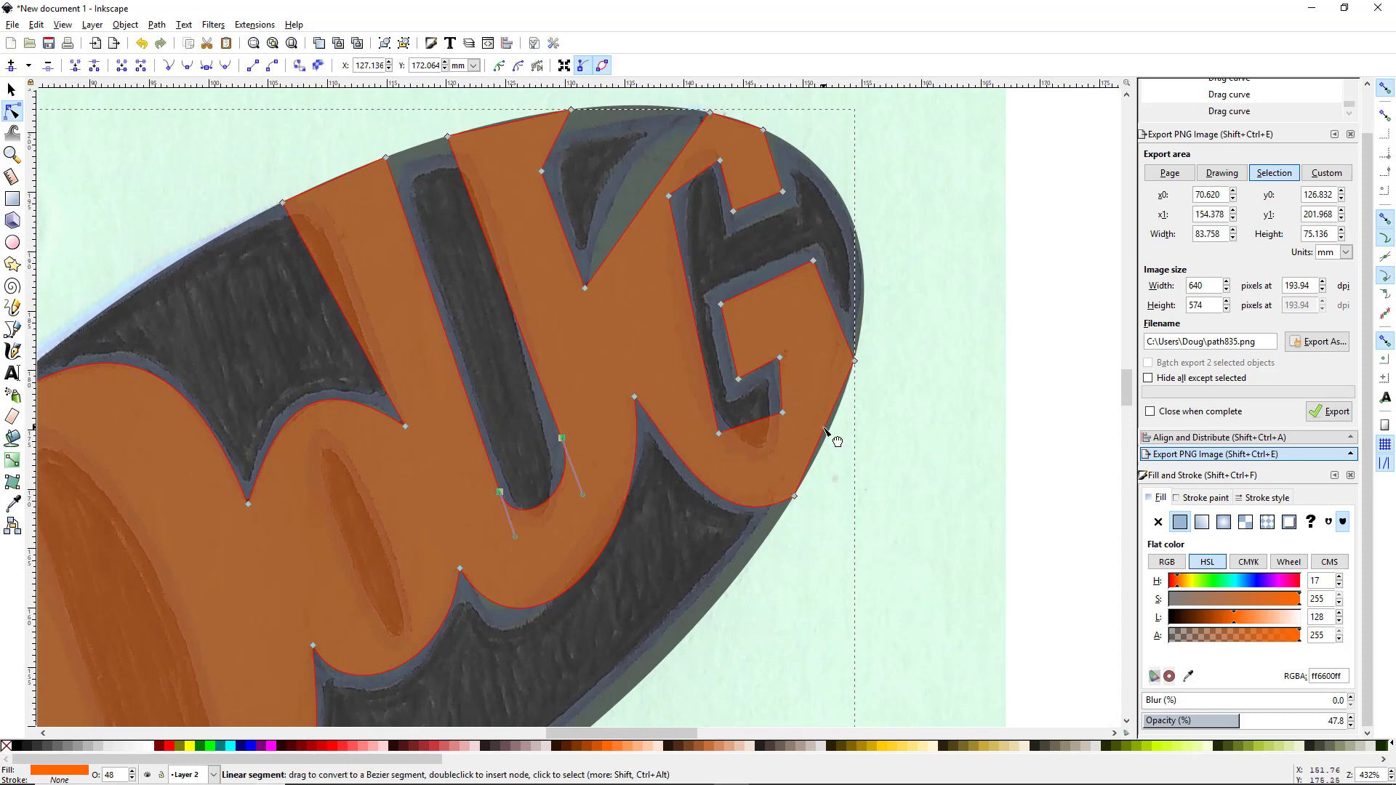
pyautogui.moveTo(826, 427)
pyautogui.mouseDown()
pyautogui.moveTo(842, 434)
pyautogui.moveTo(832, 428)
pyautogui.mouseUp()
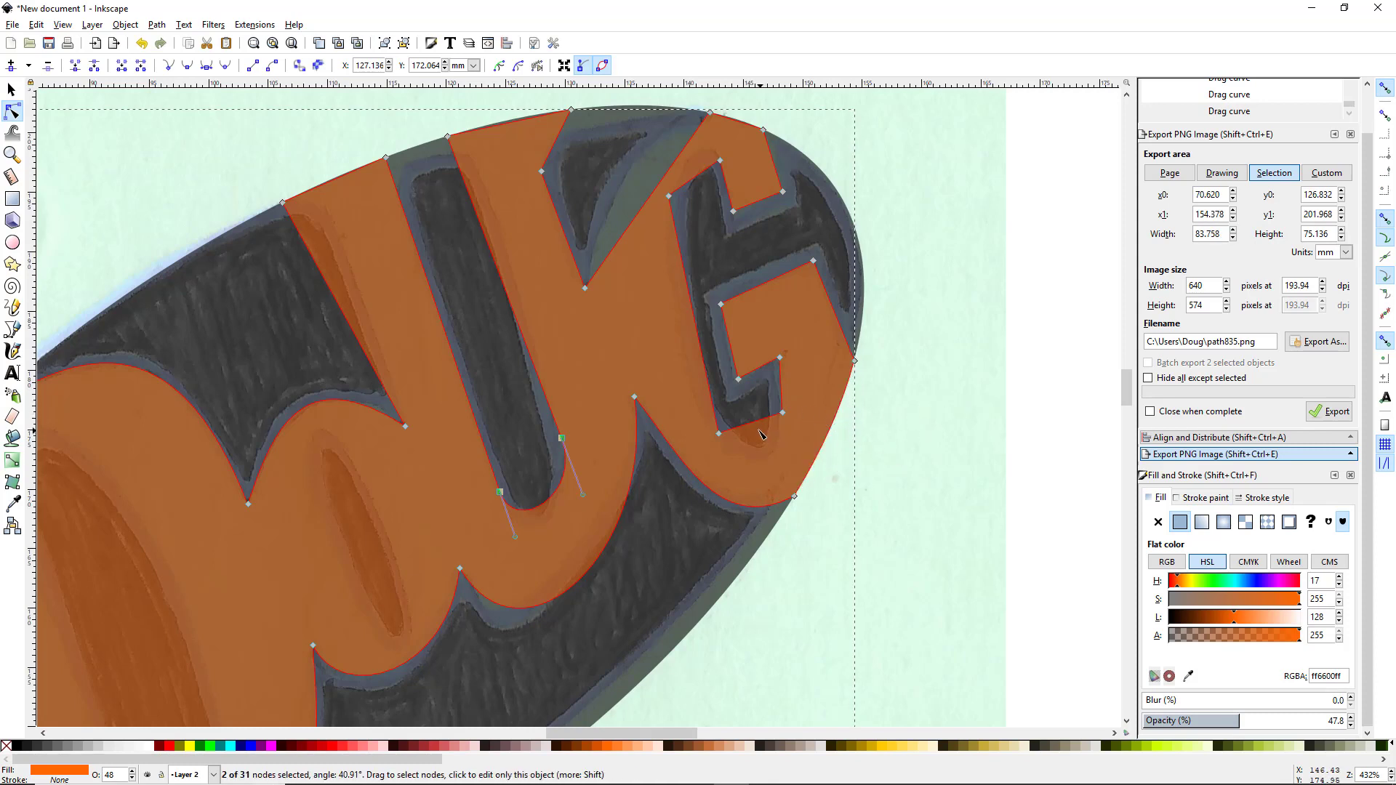
# Round the bottom of the last letter's inner gap, make its two end nodes smooth and move them up to fit the sketch
pyautogui.moveTo(754, 424); pyautogui.dragTo(765, 459)
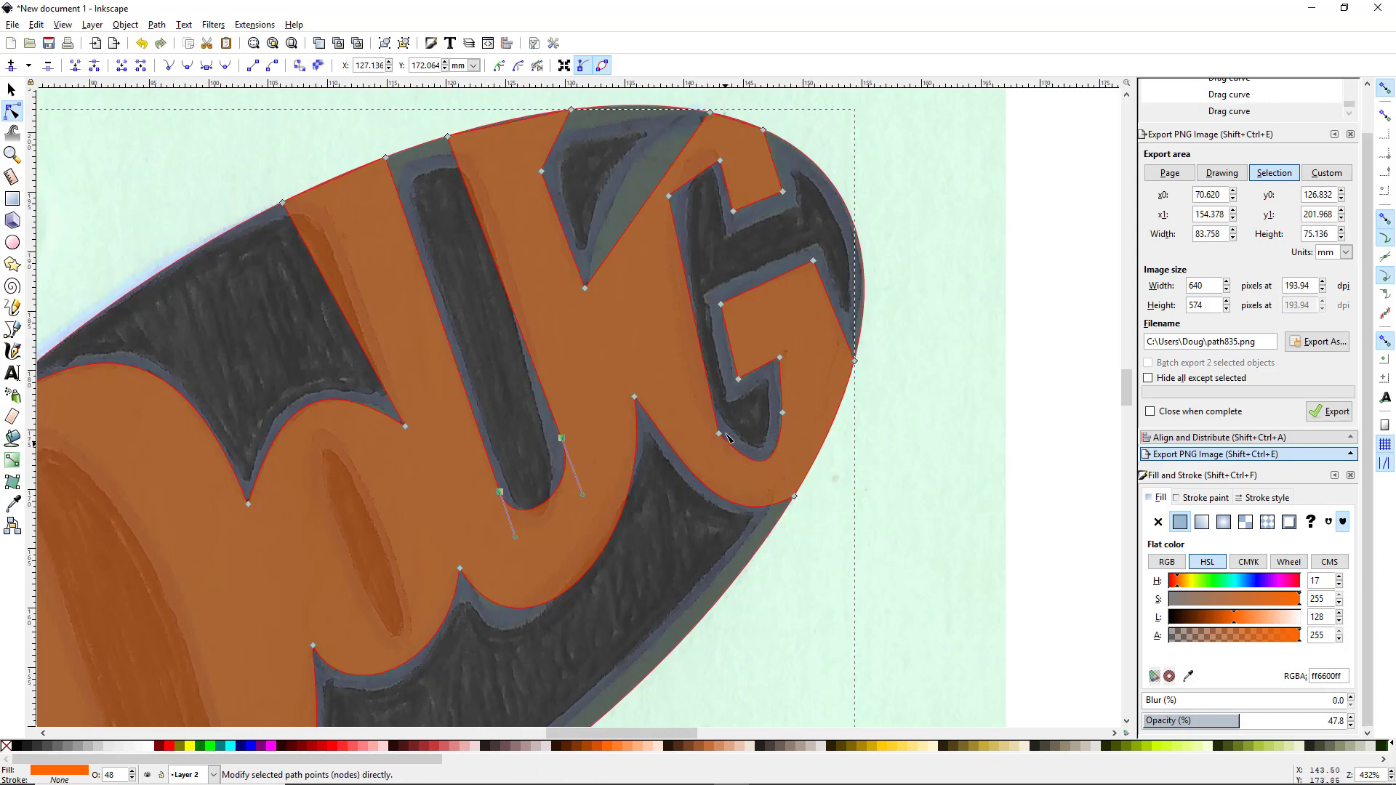
pyautogui.moveTo(699, 409); pyautogui.dragTo(802, 453)
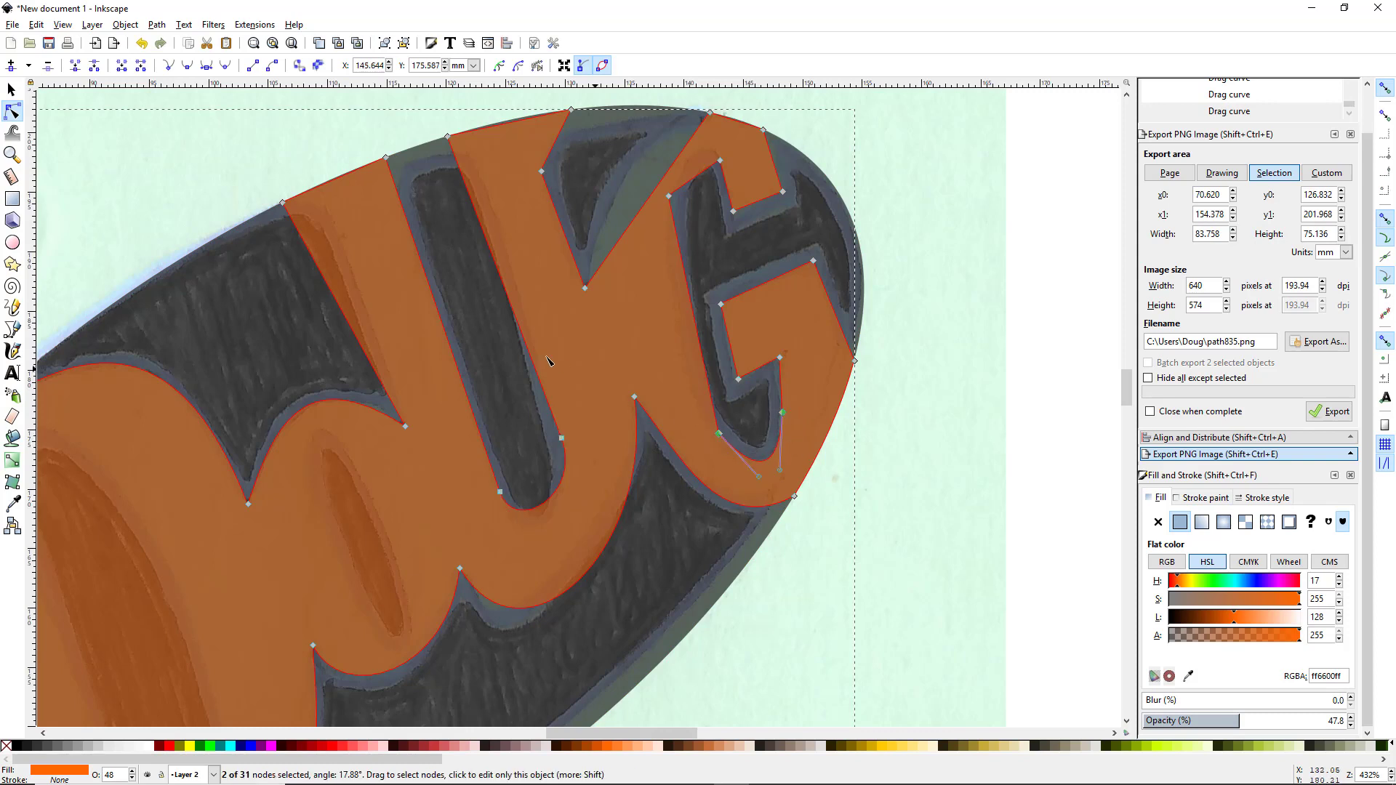
pyautogui.click(187, 66)
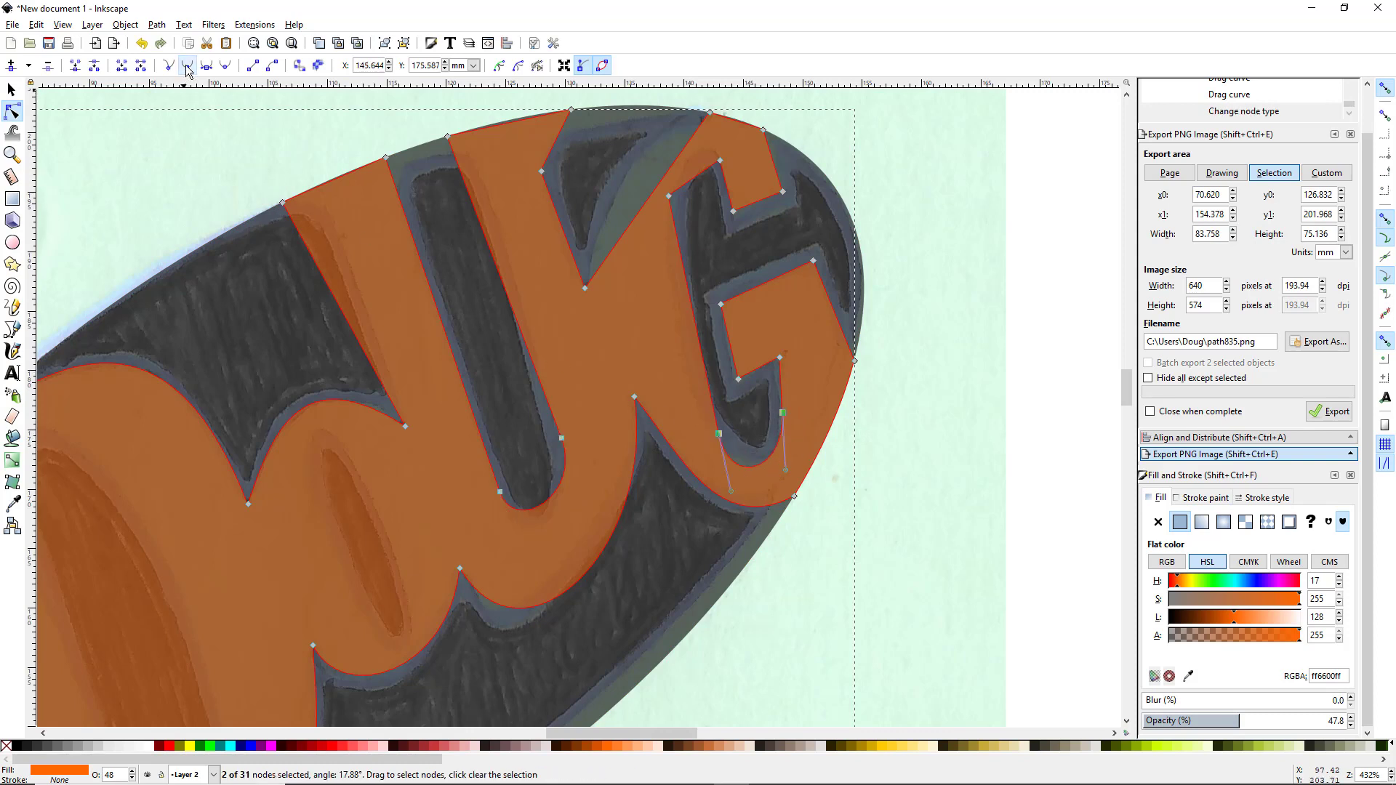
pyautogui.click(791, 454)
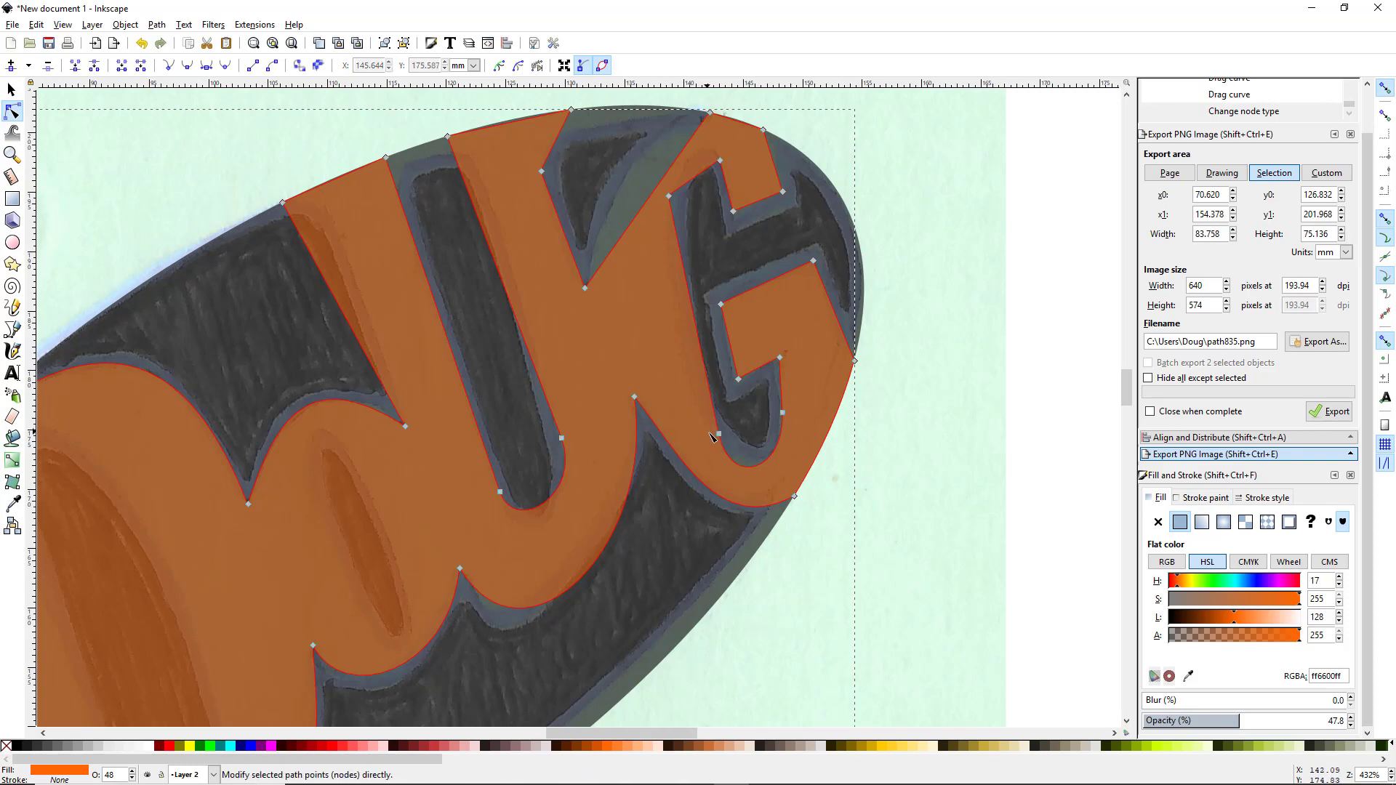
pyautogui.moveTo(811, 445); pyautogui.dragTo(792, 398)
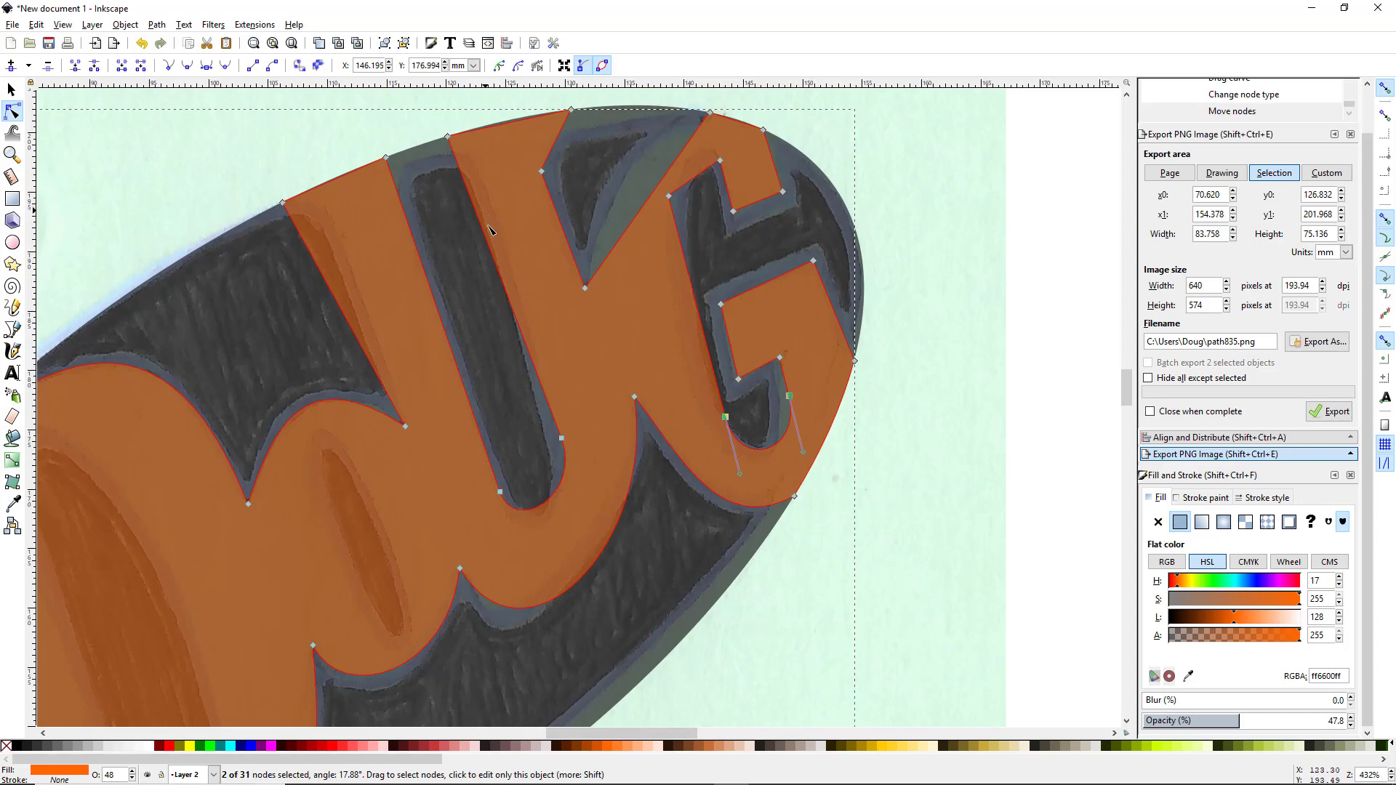
pyautogui.click(593, 414)
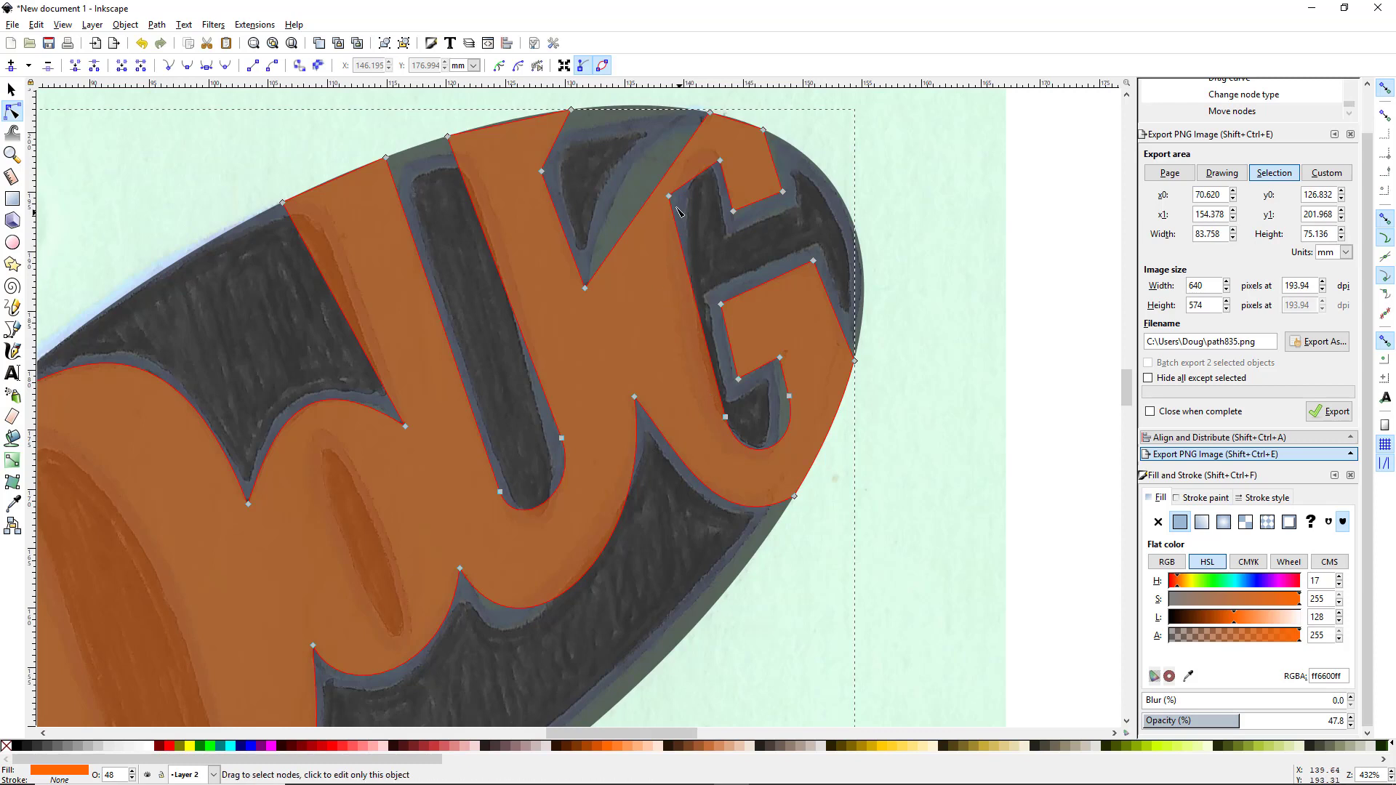
# Reposition the last letter's inner-edge and crossbar corner nodes, and curve the outer edge running from the crossbar to the oval
pyautogui.moveTo(668, 196); pyautogui.dragTo(669, 222)
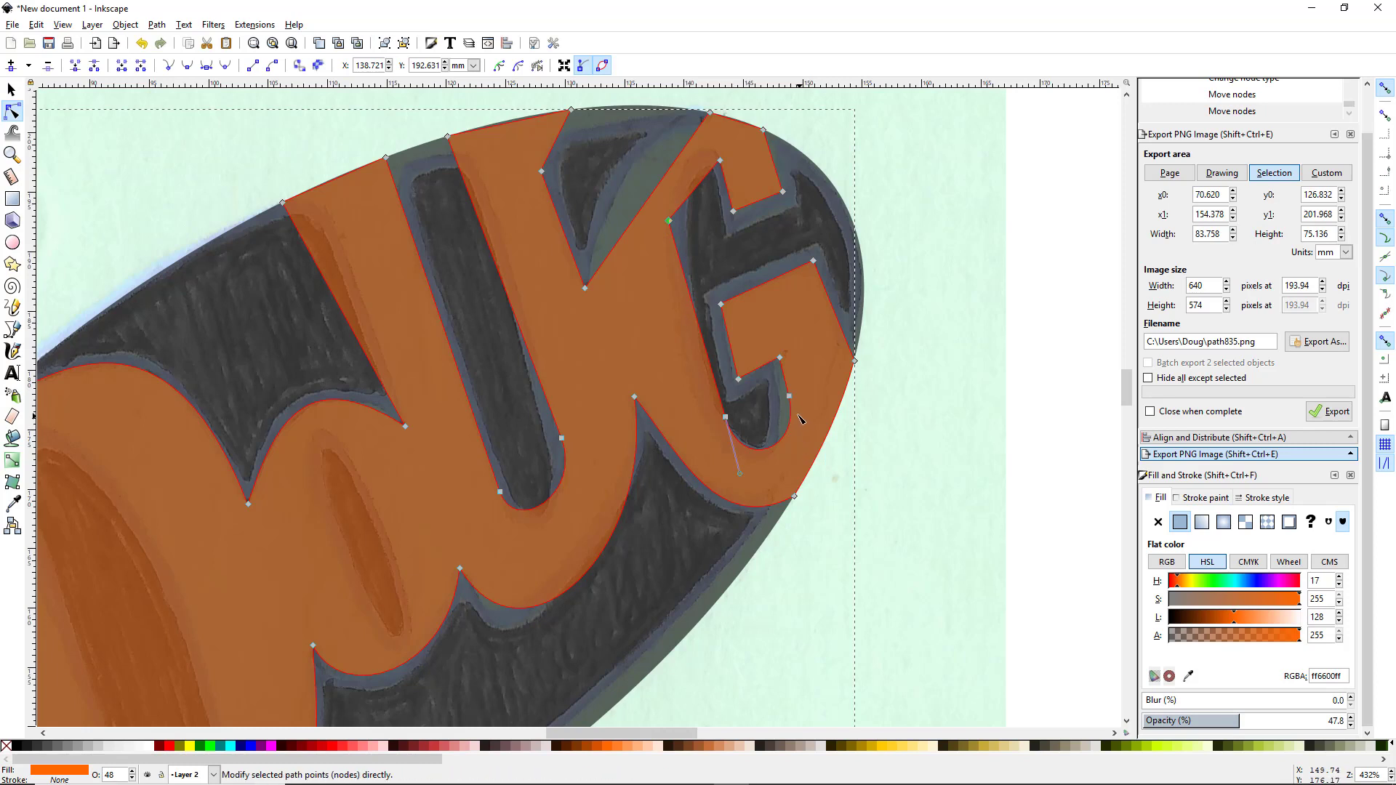
pyautogui.moveTo(790, 399); pyautogui.dragTo(792, 399)
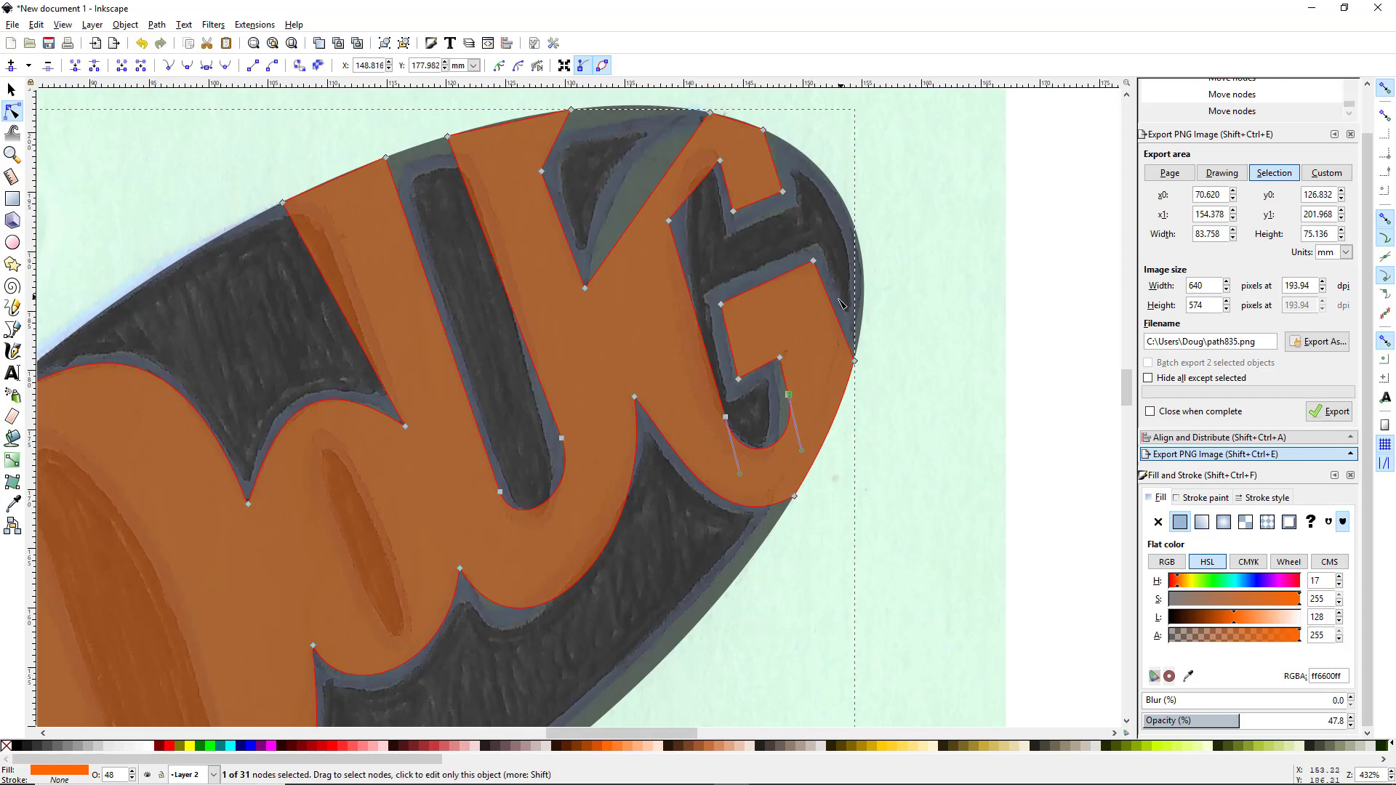
pyautogui.click(815, 261)
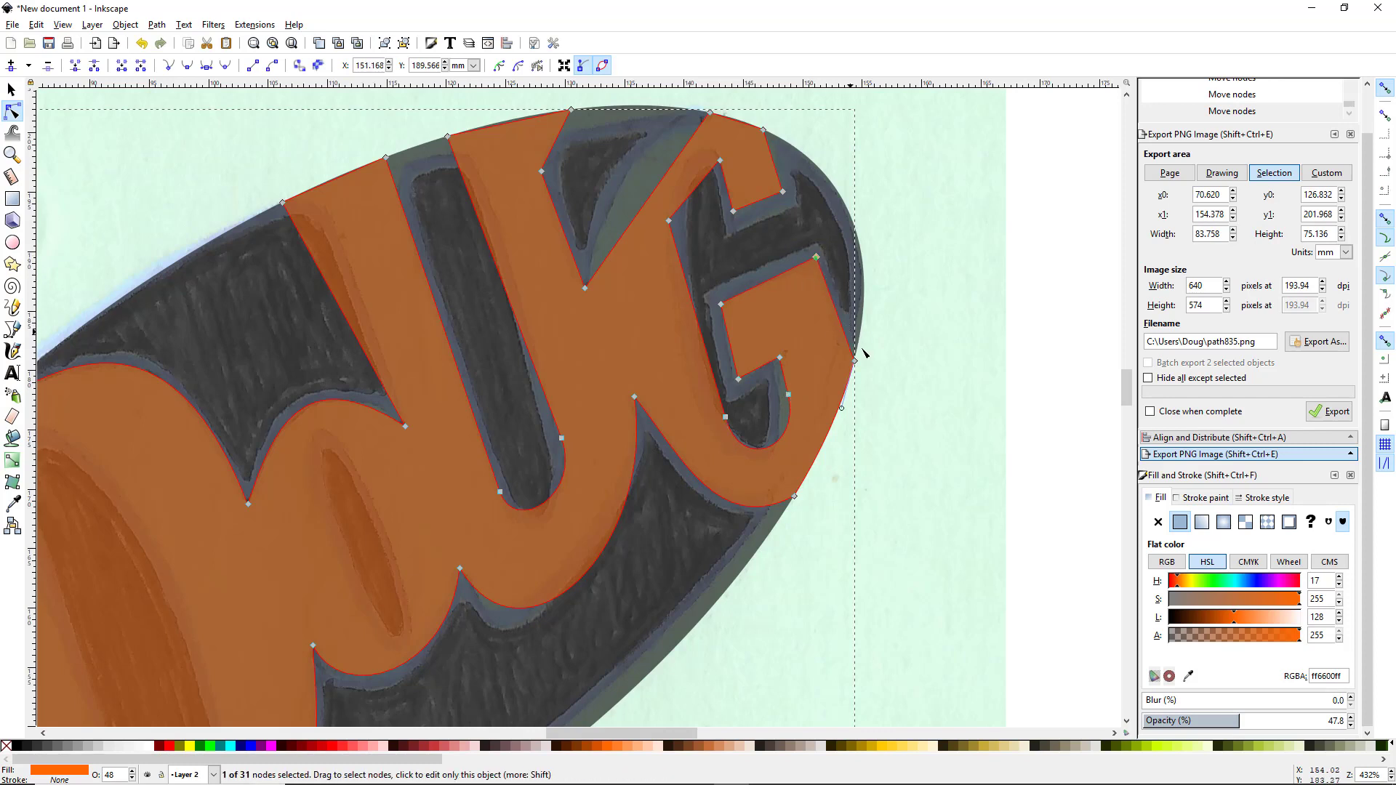
pyautogui.moveTo(856, 362); pyautogui.dragTo(846, 325)
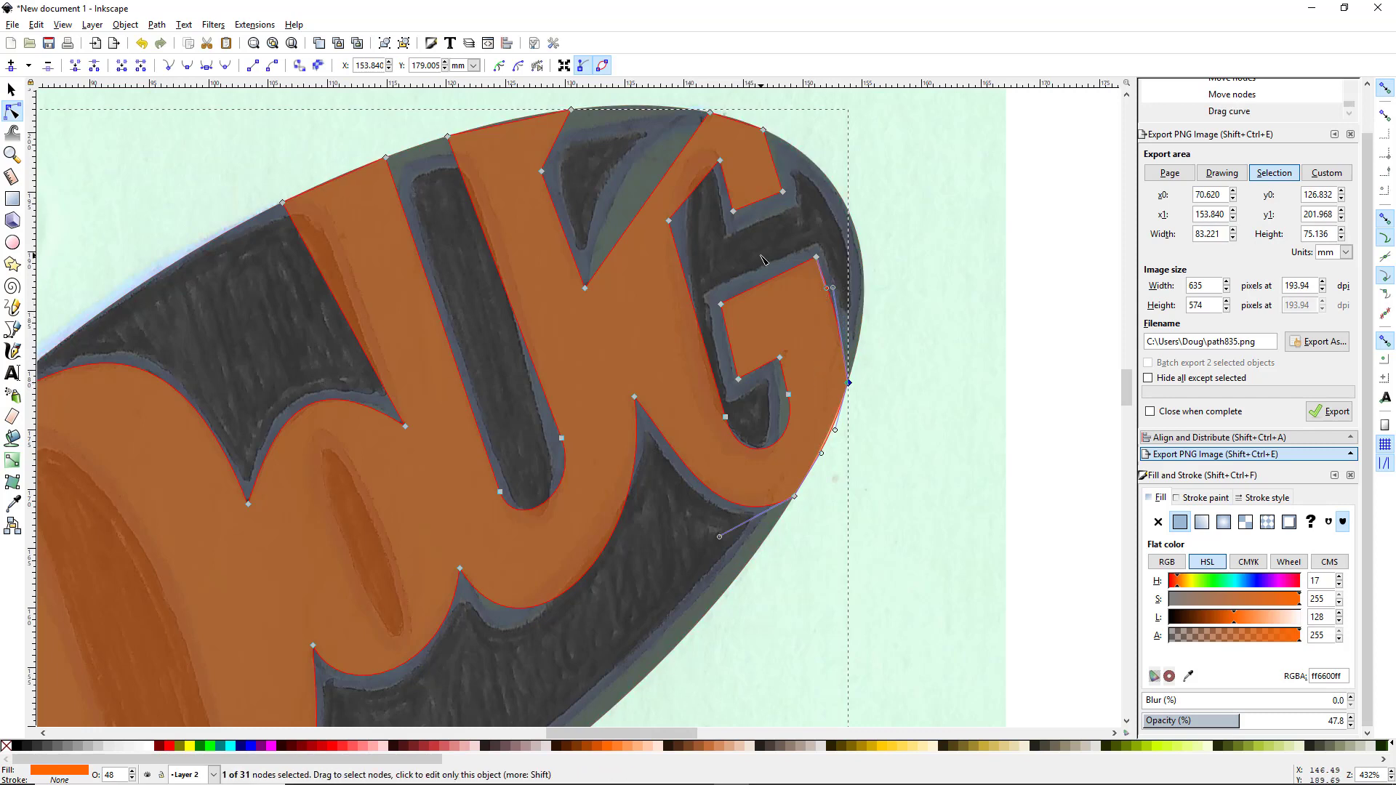
# Align the corner nodes of the last letter's upper terminal, and curve its terminal, upper inner and upper outer edges to the sketch
pyautogui.scroll(3, 727, 342)
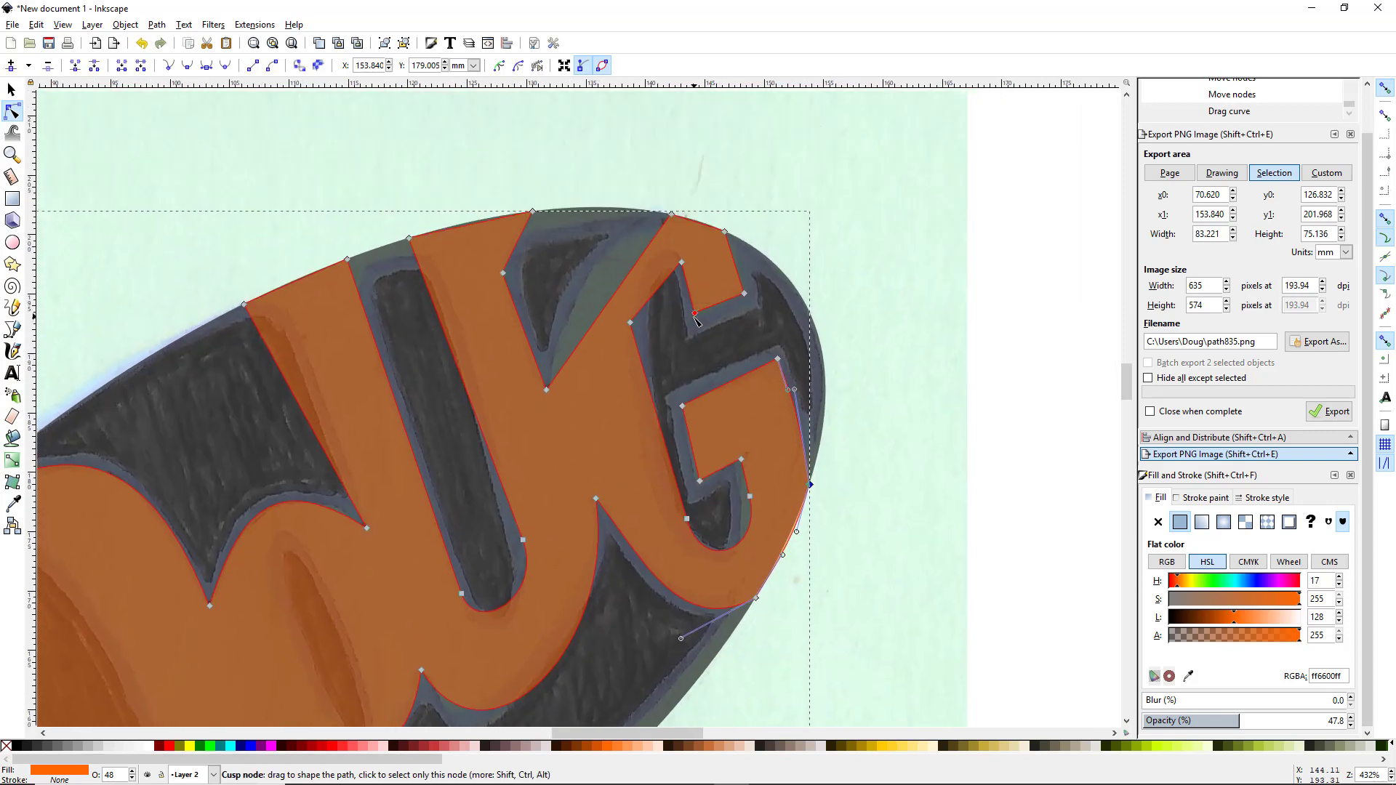
pyautogui.moveTo(695, 314); pyautogui.dragTo(747, 294)
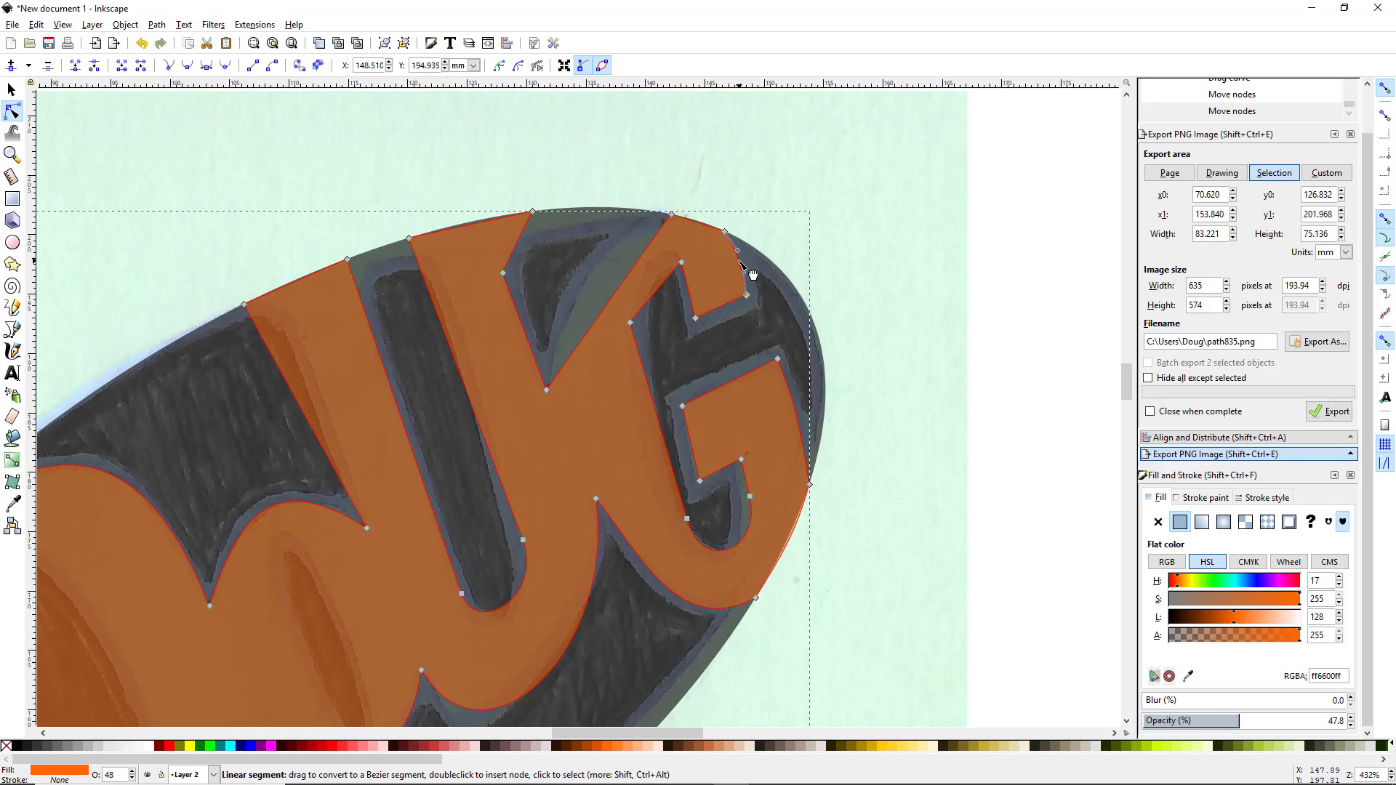
pyautogui.moveTo(753, 275); pyautogui.dragTo(749, 274)
pyautogui.moveTo(691, 289); pyautogui.dragTo(654, 295)
pyautogui.moveTo(612, 295); pyautogui.dragTo(690, 263)
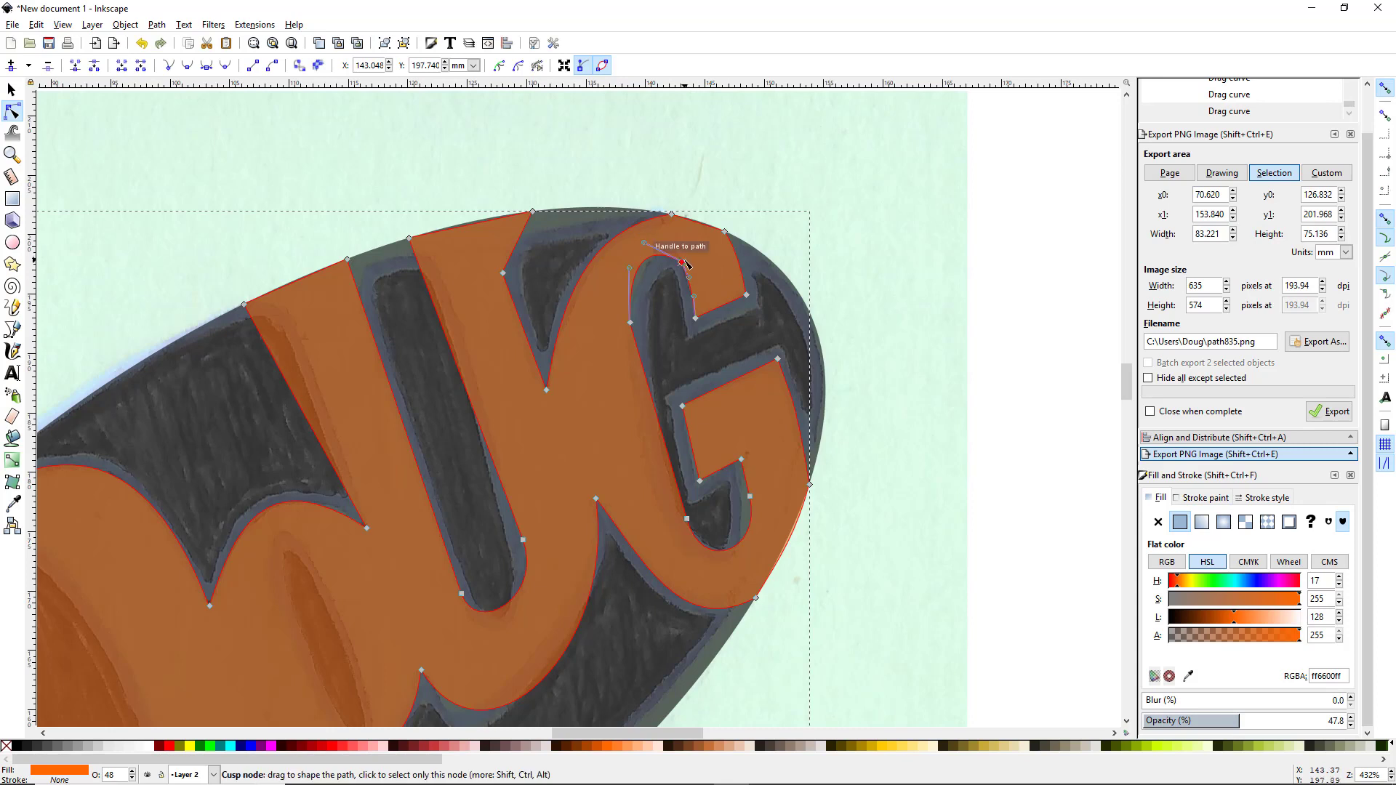
# Make the end nodes of the last letter's upper inner curve smooth, and adjust their positions and handles to the sketch
pyautogui.keyDown('shift'); pyautogui.click(630, 323); pyautogui.keyUp('shift')
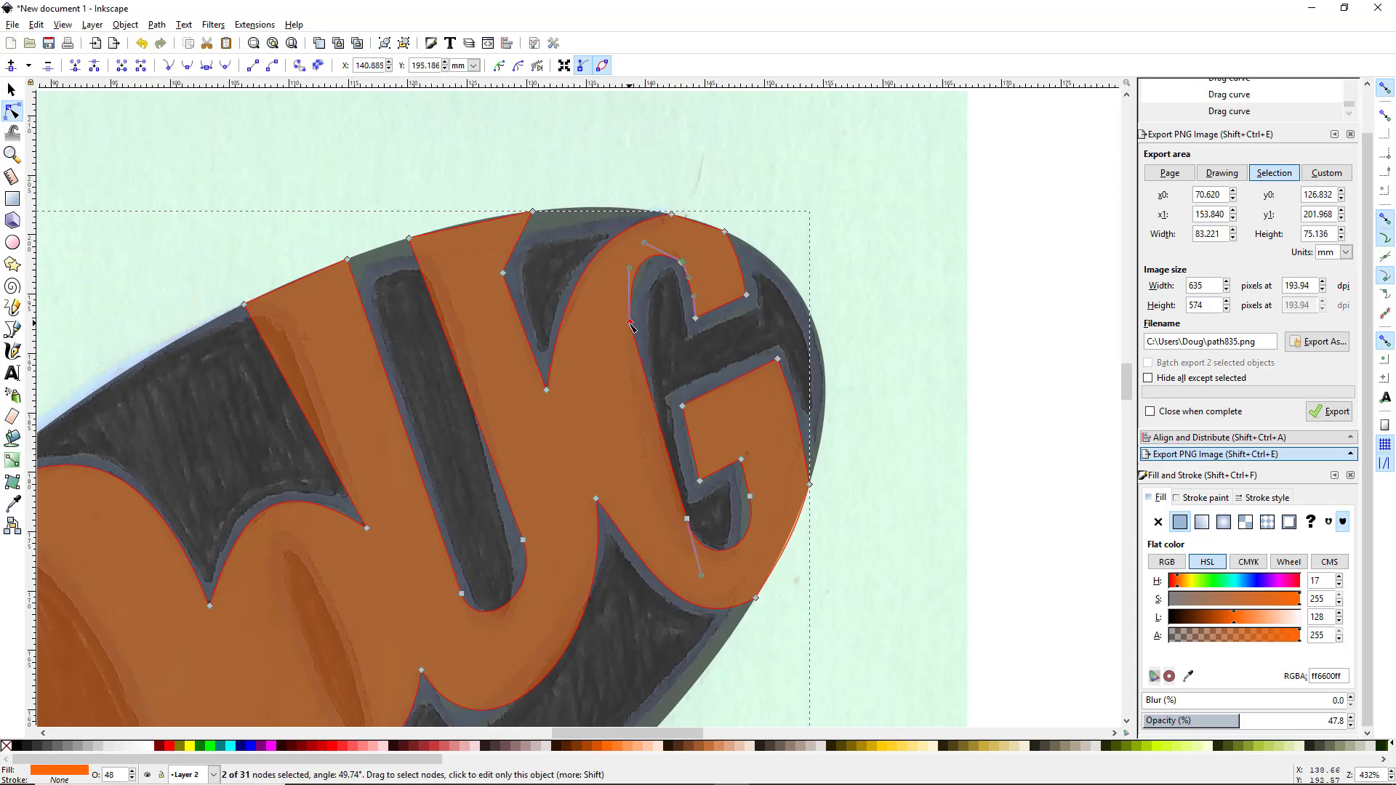
pyautogui.click(187, 66)
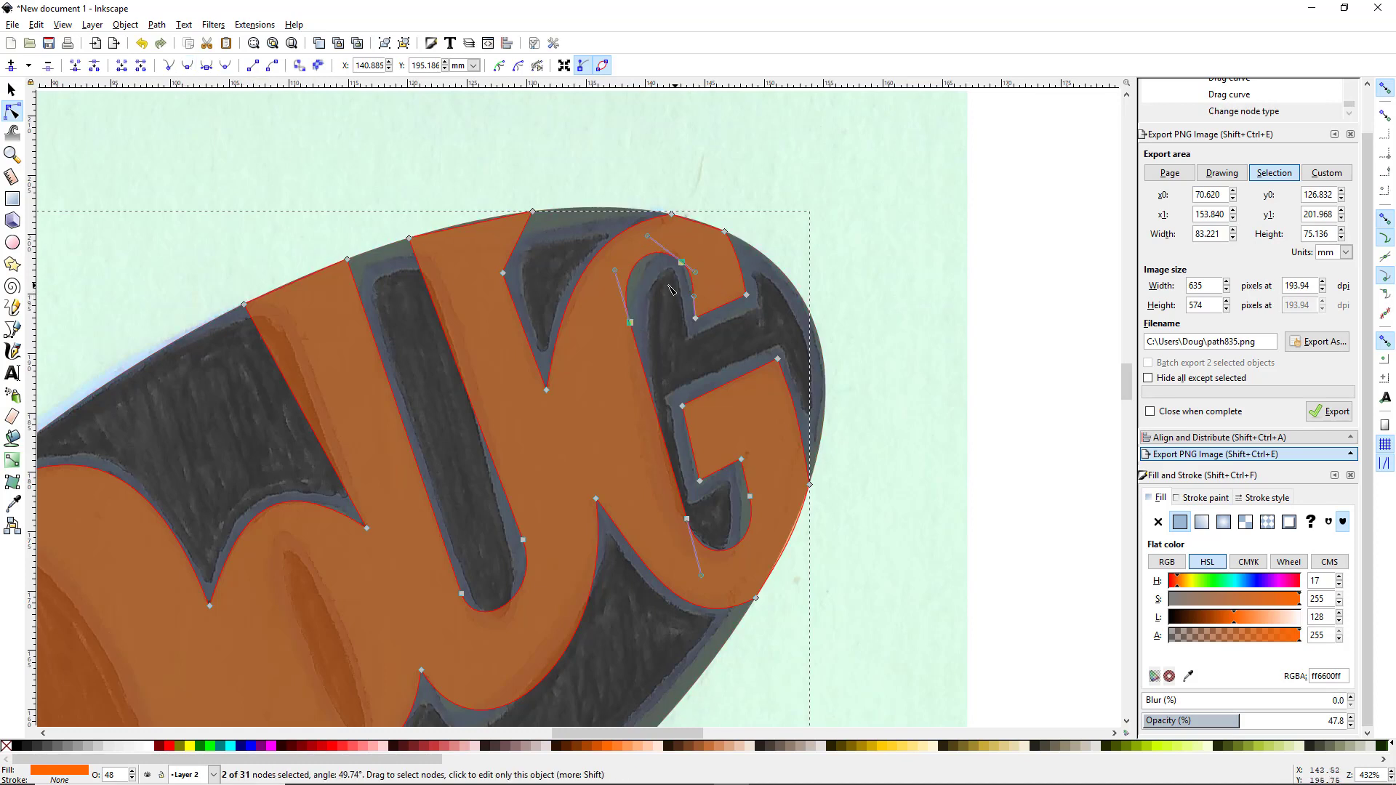
pyautogui.moveTo(647, 235); pyautogui.dragTo(655, 242)
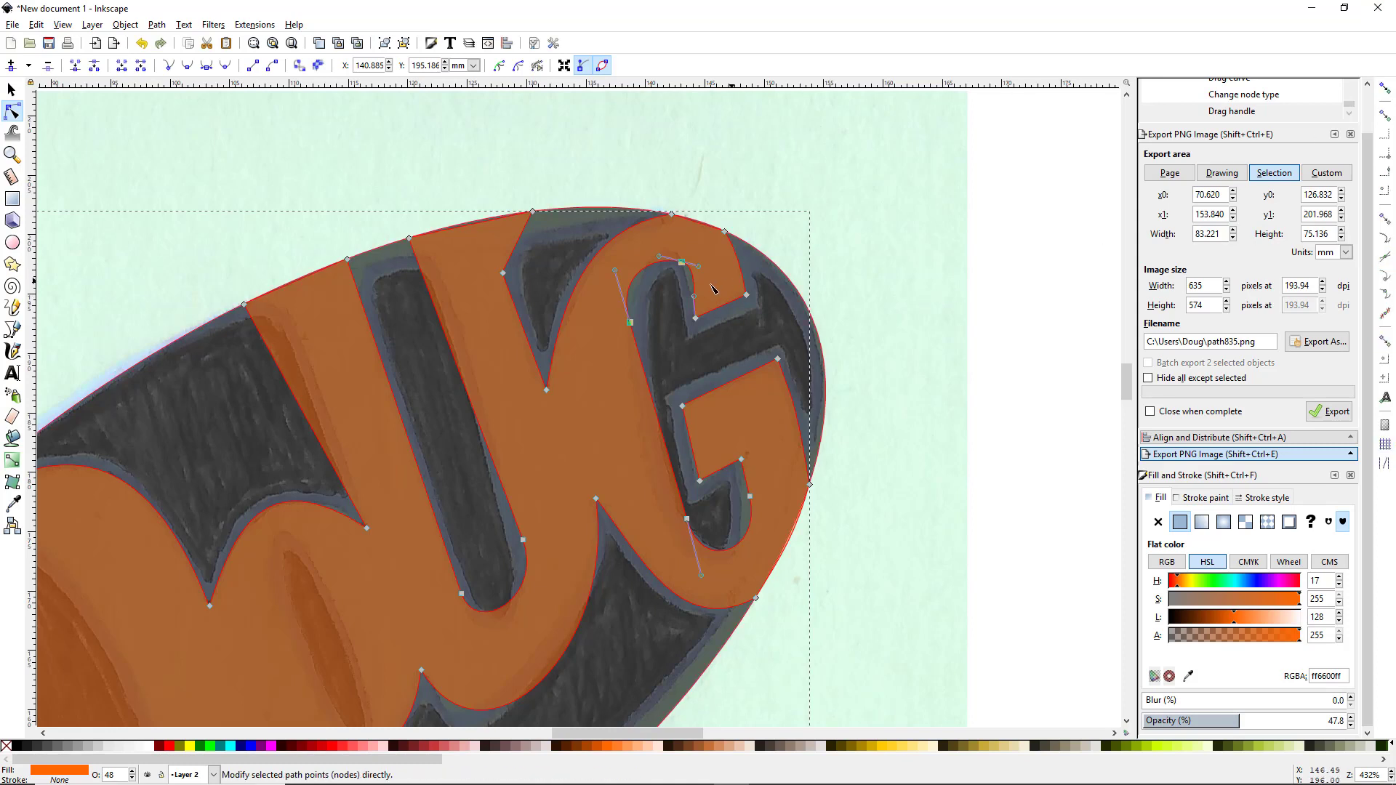
pyautogui.moveTo(659, 256)
pyautogui.mouseDown()
pyautogui.moveTo(654, 238)
pyautogui.moveTo(681, 269)
pyautogui.moveTo(655, 235)
pyautogui.moveTo(661, 247)
pyautogui.mouseUp()
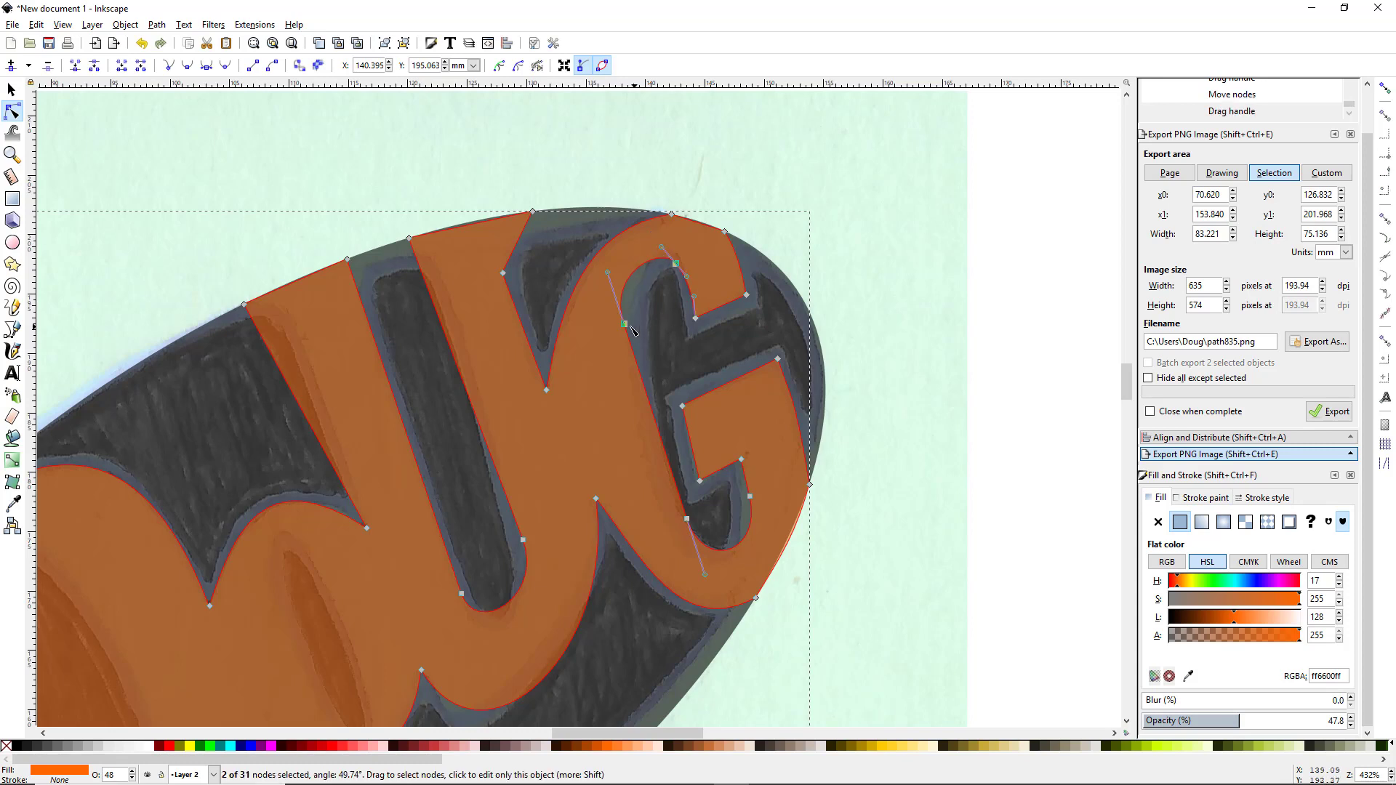
pyautogui.moveTo(627, 326); pyautogui.dragTo(625, 321)
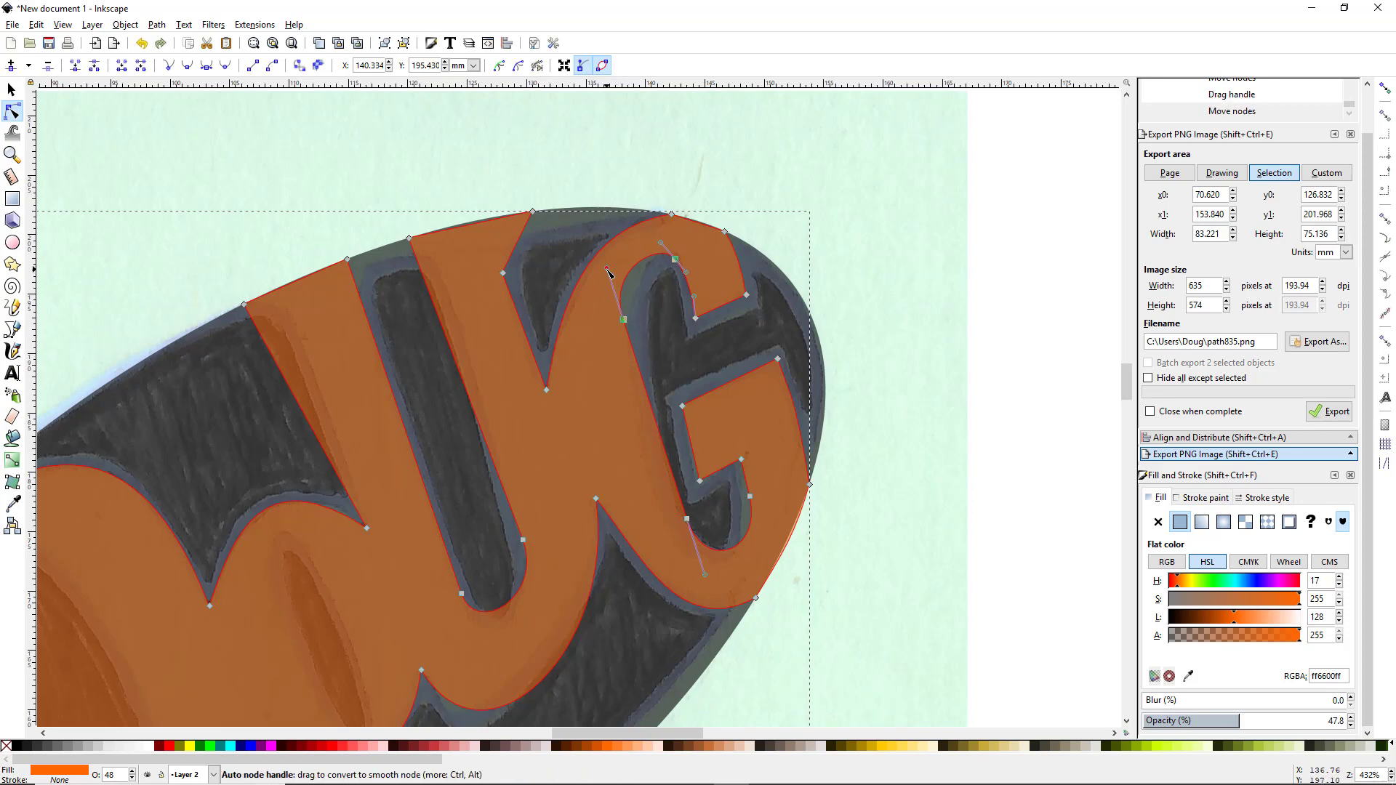
pyautogui.moveTo(608, 268); pyautogui.dragTo(616, 292)
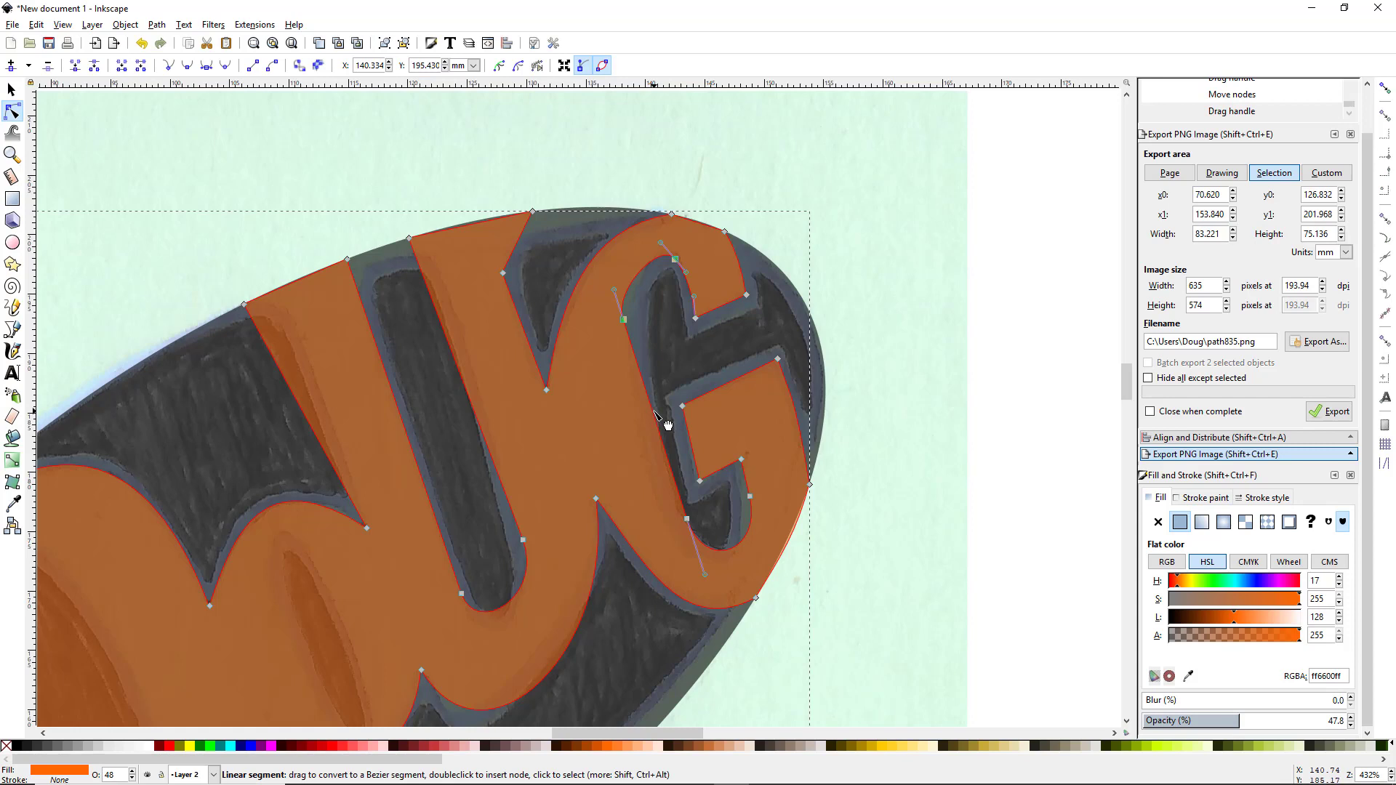
# Bow the last letter's long inner edge outward along the sketch and fine-tune its end nodes and the upper curve's handle
pyautogui.moveTo(654, 410); pyautogui.dragTo(646, 431)
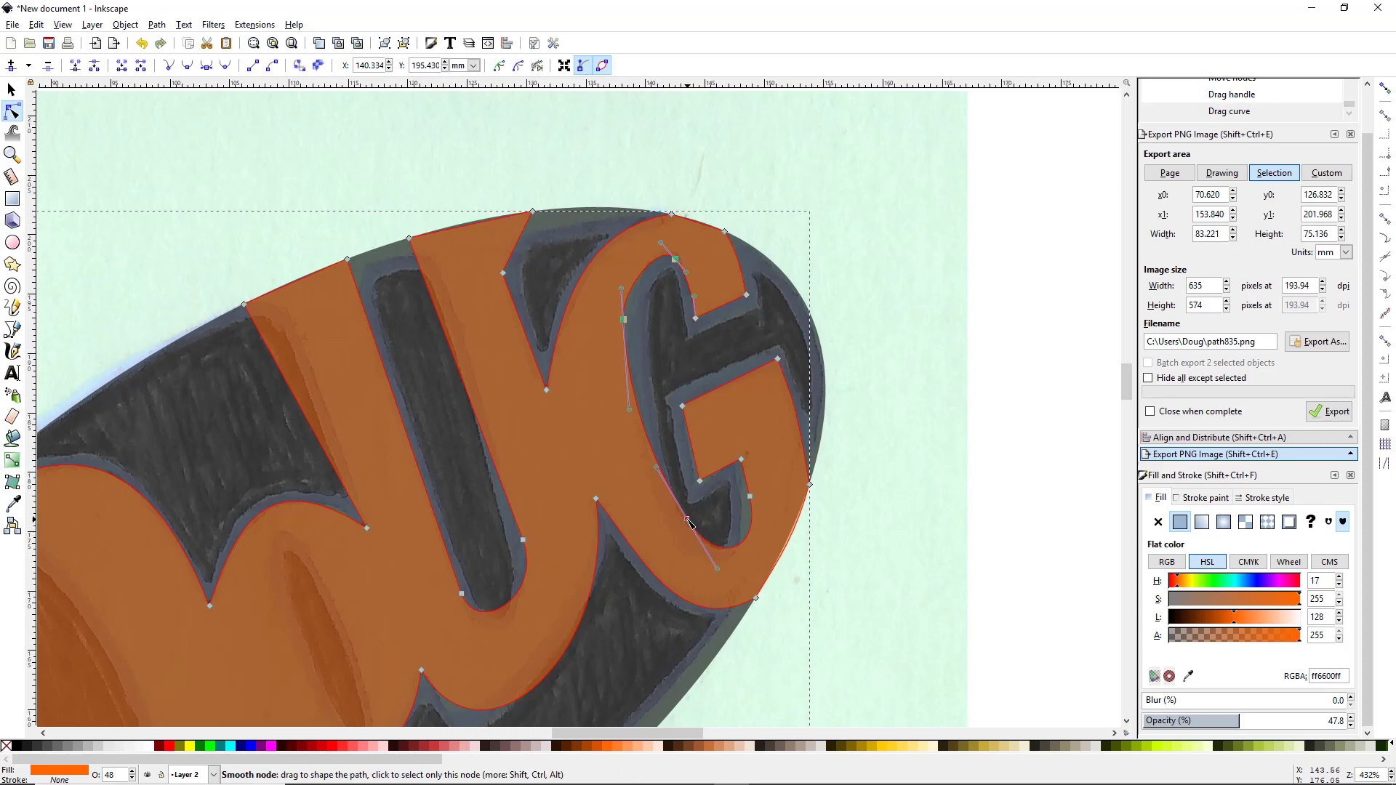
pyautogui.moveTo(687, 522); pyautogui.dragTo(680, 525)
pyautogui.moveTo(627, 322); pyautogui.dragTo(629, 337)
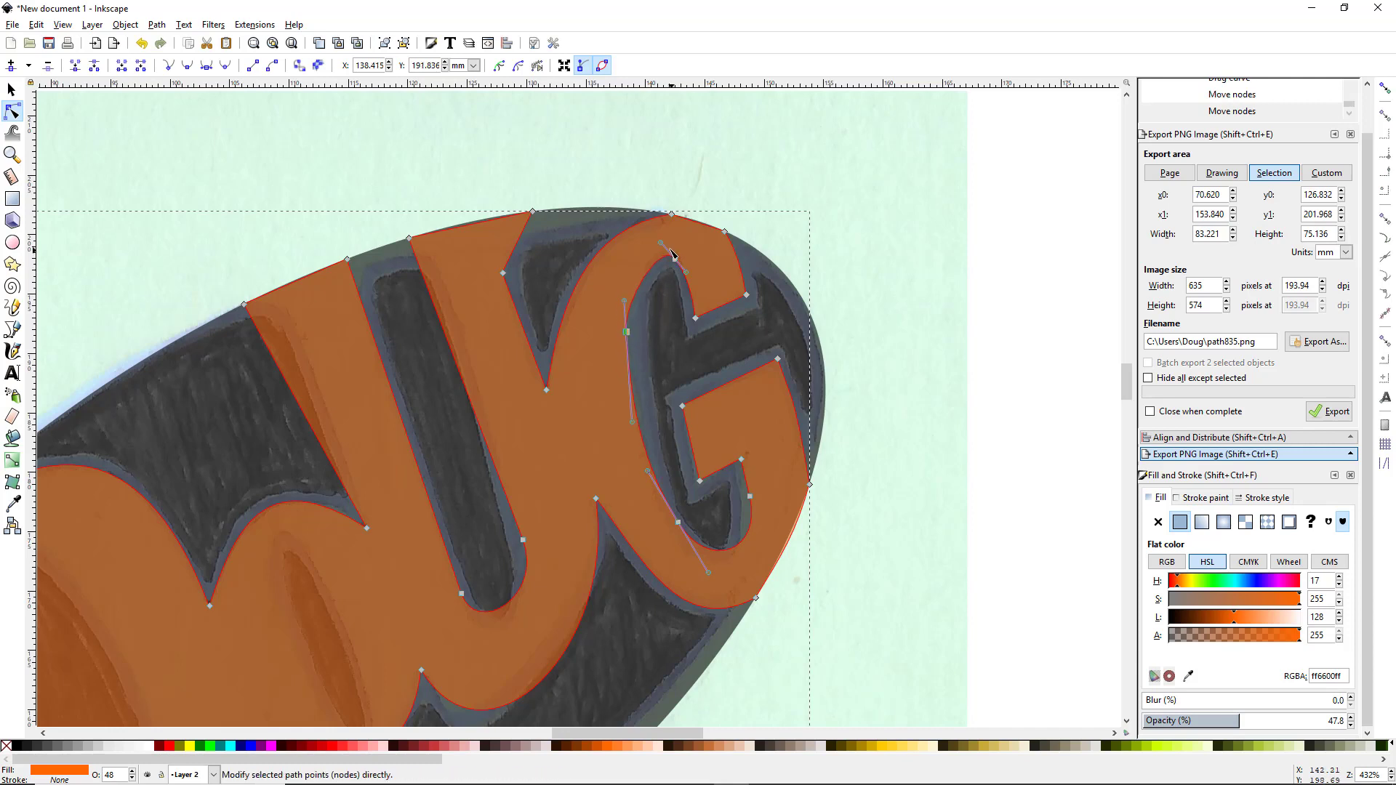
pyautogui.moveTo(662, 248); pyautogui.dragTo(656, 248)
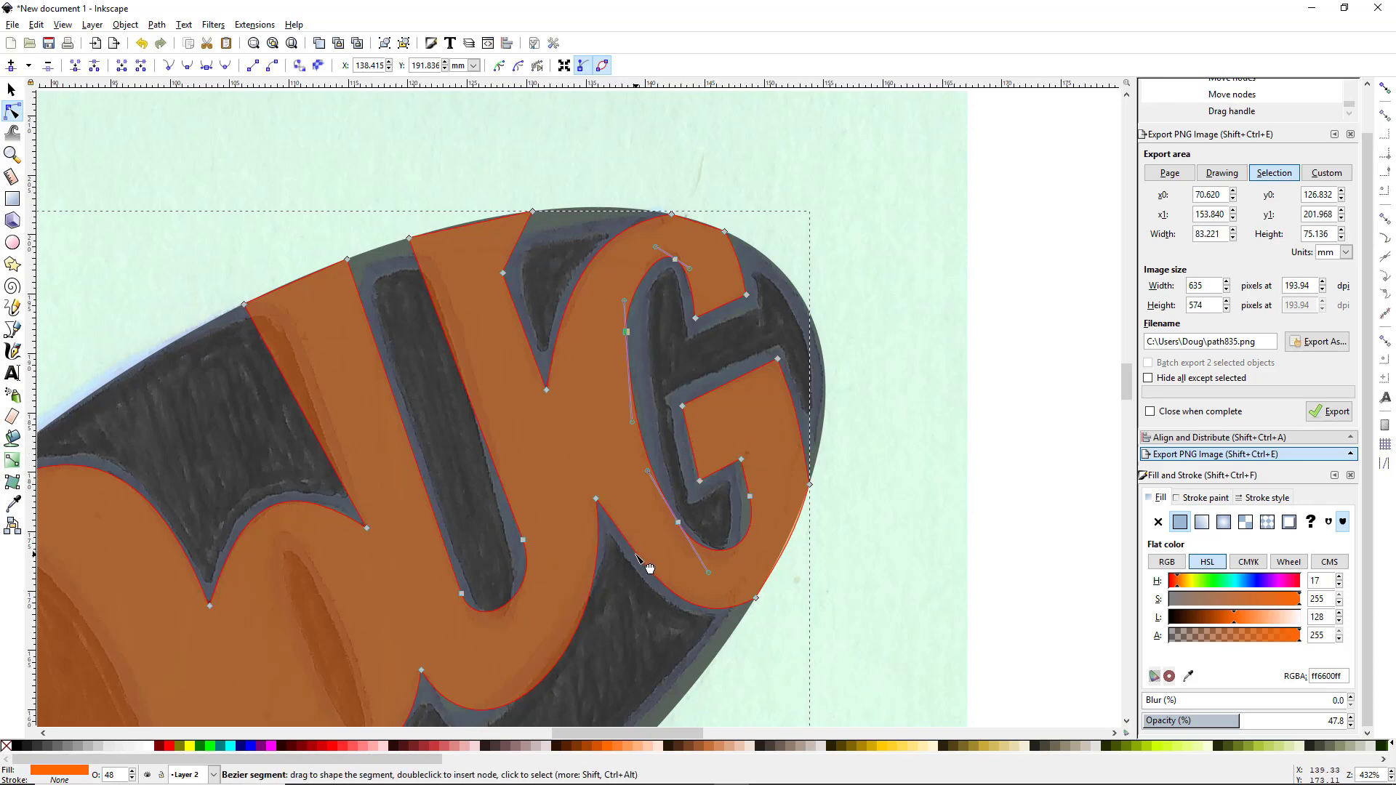
pyautogui.moveTo(633, 555); pyautogui.dragTo(631, 557)
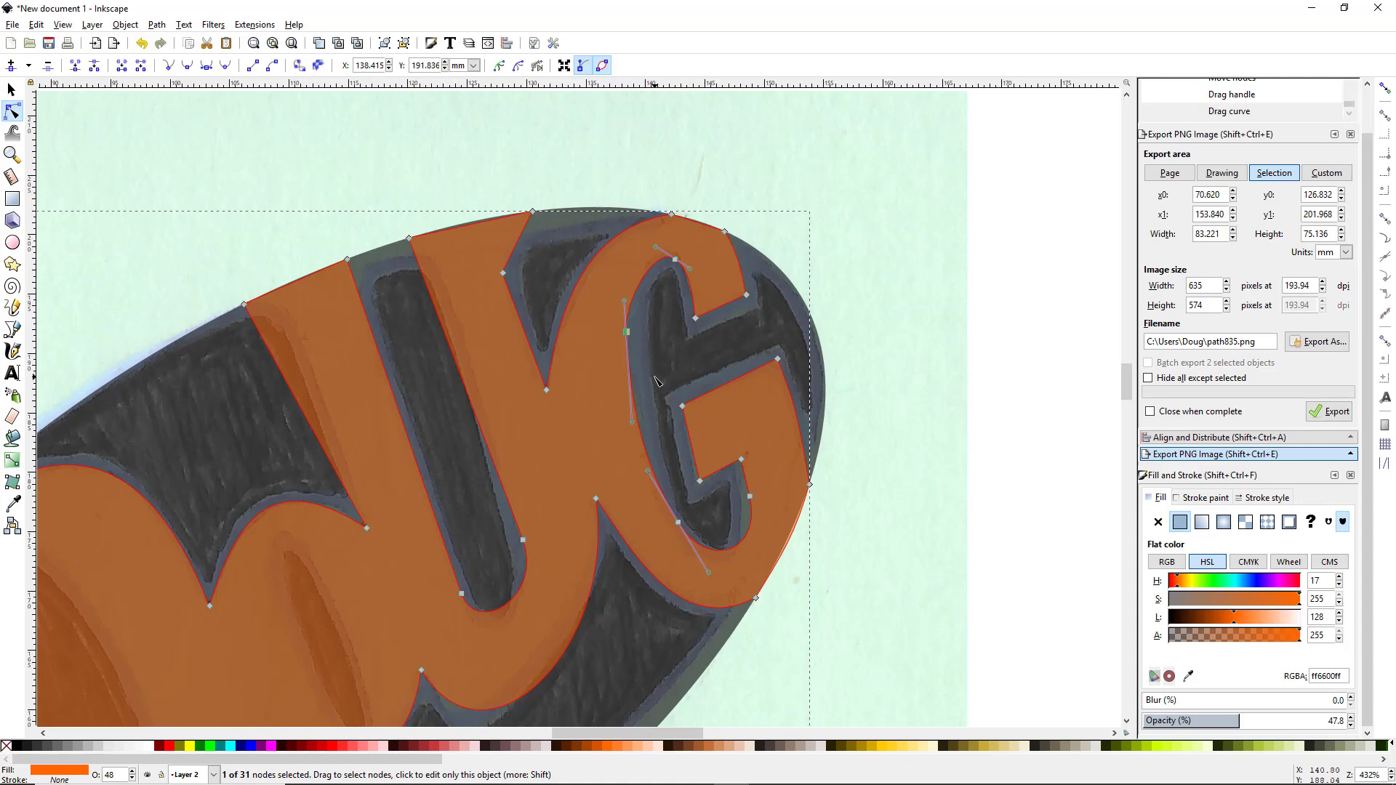
# Lower the last letter's two upper crossbar corner nodes together, and refine the upper inner curve's top node and adjoining handle
pyautogui.moveTo(655, 378); pyautogui.dragTo(800, 443)
pyautogui.moveTo(658, 349); pyautogui.dragTo(805, 427)
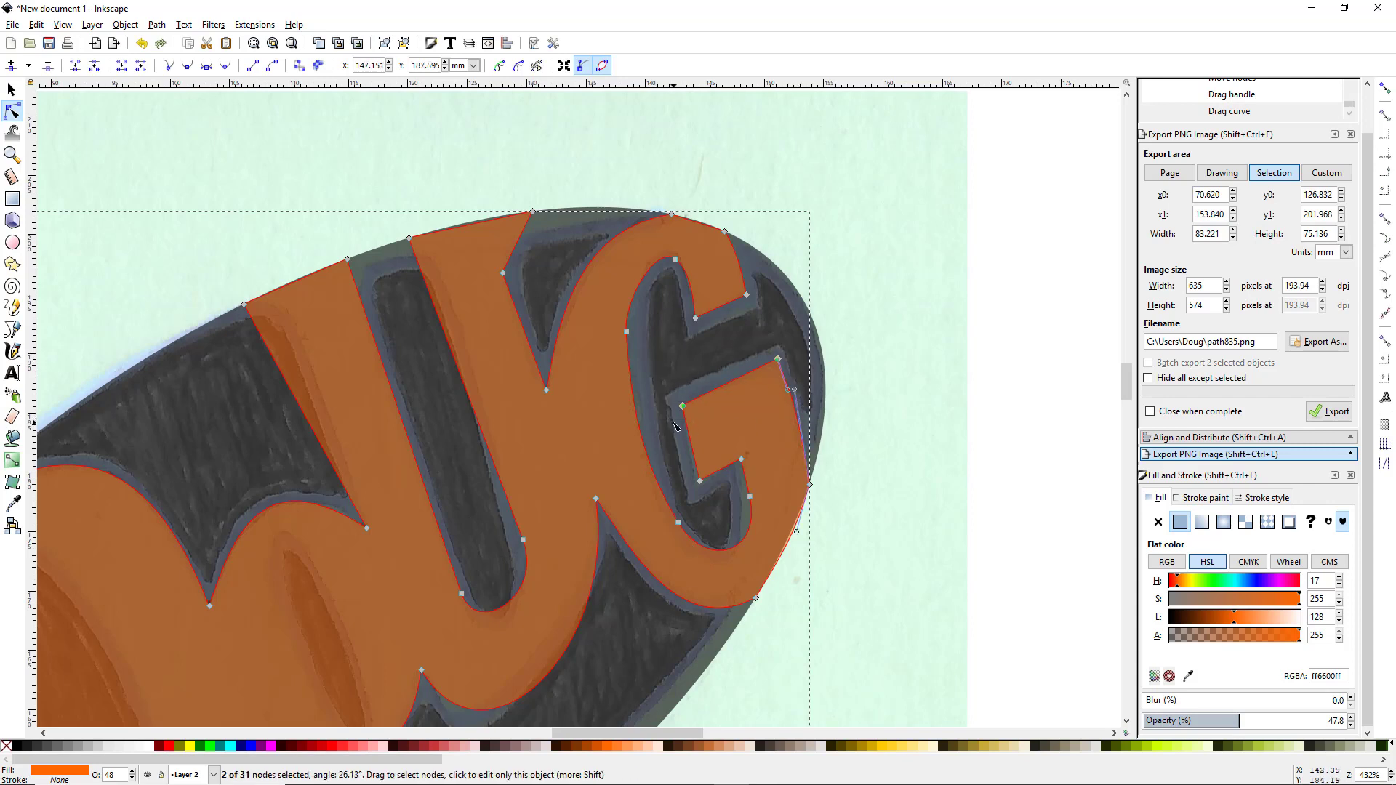
pyautogui.moveTo(684, 410); pyautogui.dragTo(688, 420)
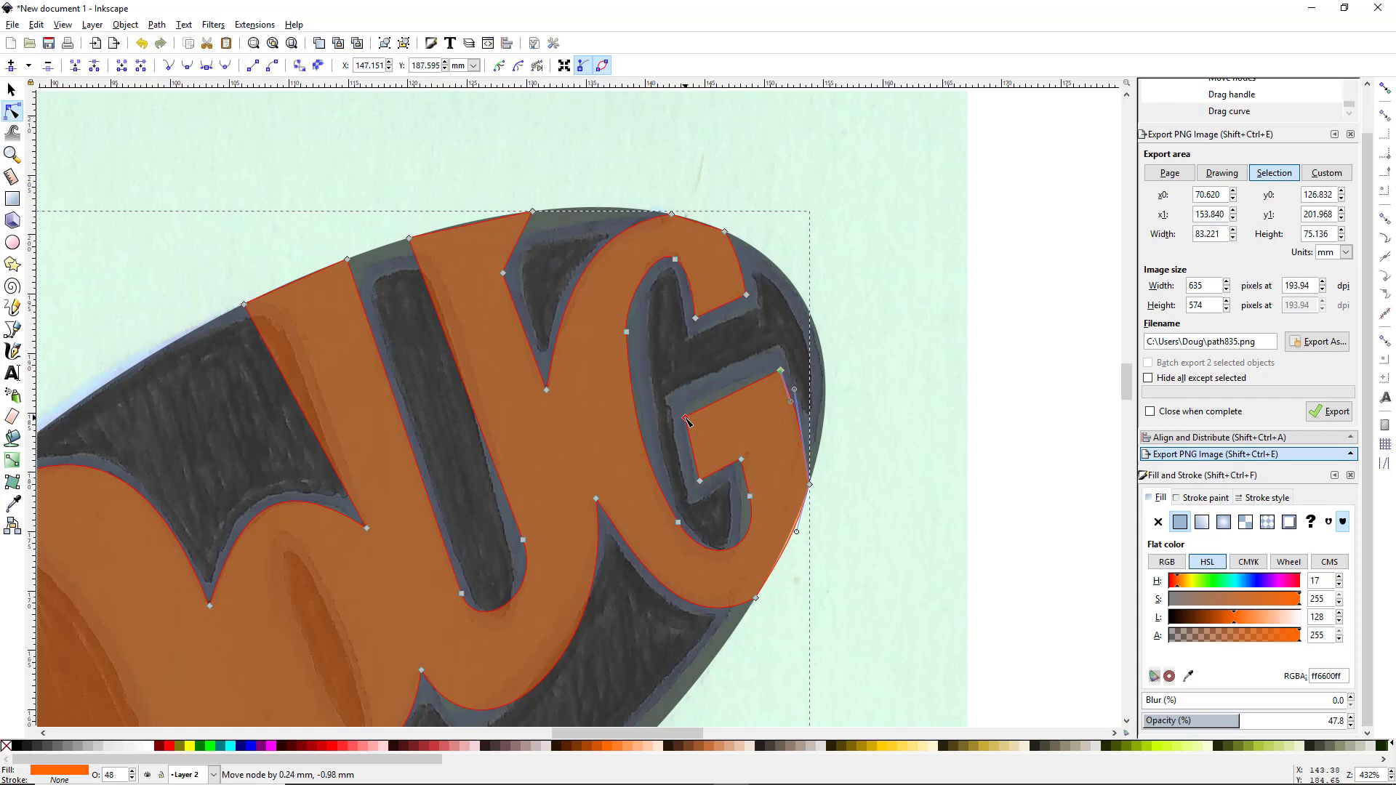
pyautogui.moveTo(686, 420); pyautogui.dragTo(687, 422)
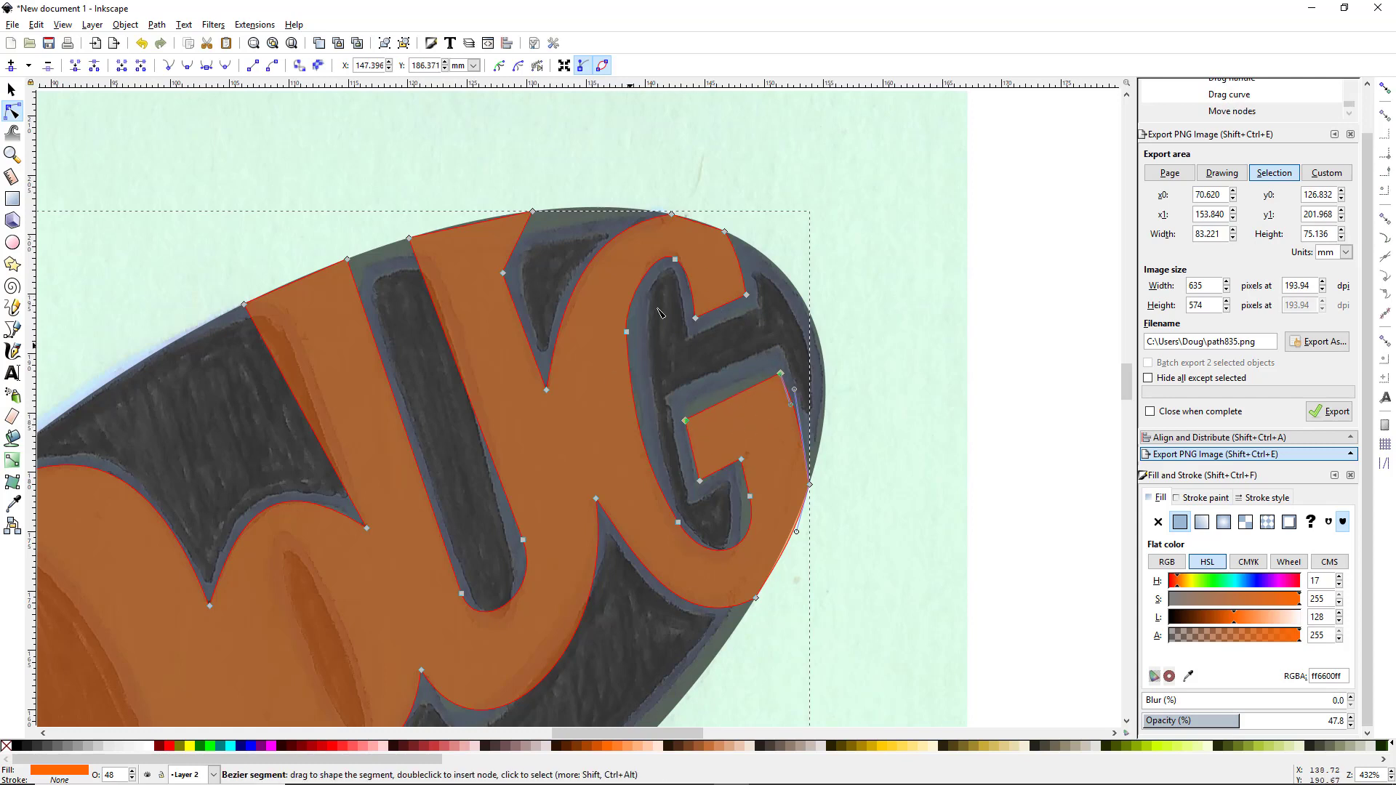
pyautogui.moveTo(675, 262); pyautogui.dragTo(674, 266)
pyautogui.moveTo(629, 306); pyautogui.dragTo(626, 302)
# Delete the middle node on the notch edge between the last two letters and adjust the resulting curve's handles to the sketch
pyautogui.scroll(-1, 487, 574)
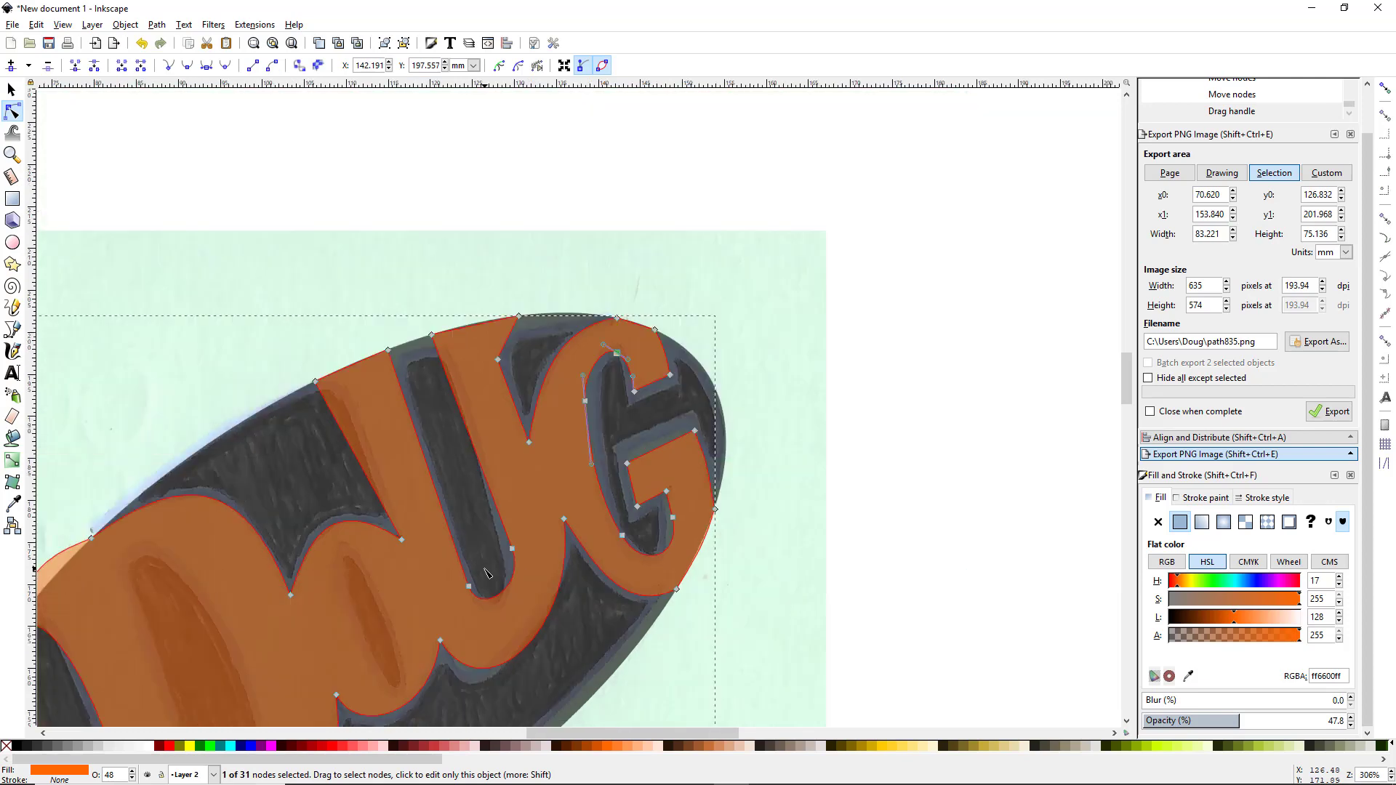
pyautogui.moveTo(437, 683); pyautogui.dragTo(653, 493)
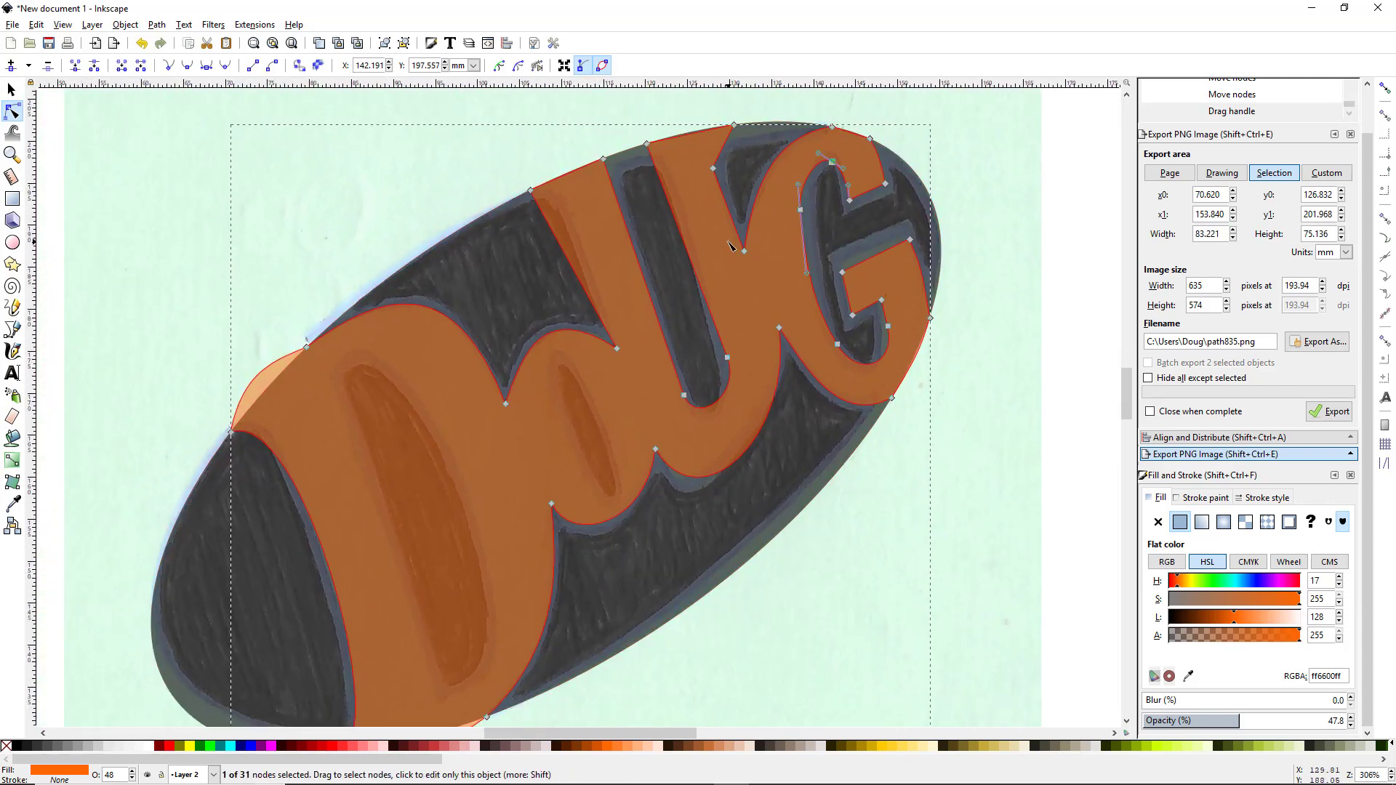
pyautogui.scroll(2, 731, 248)
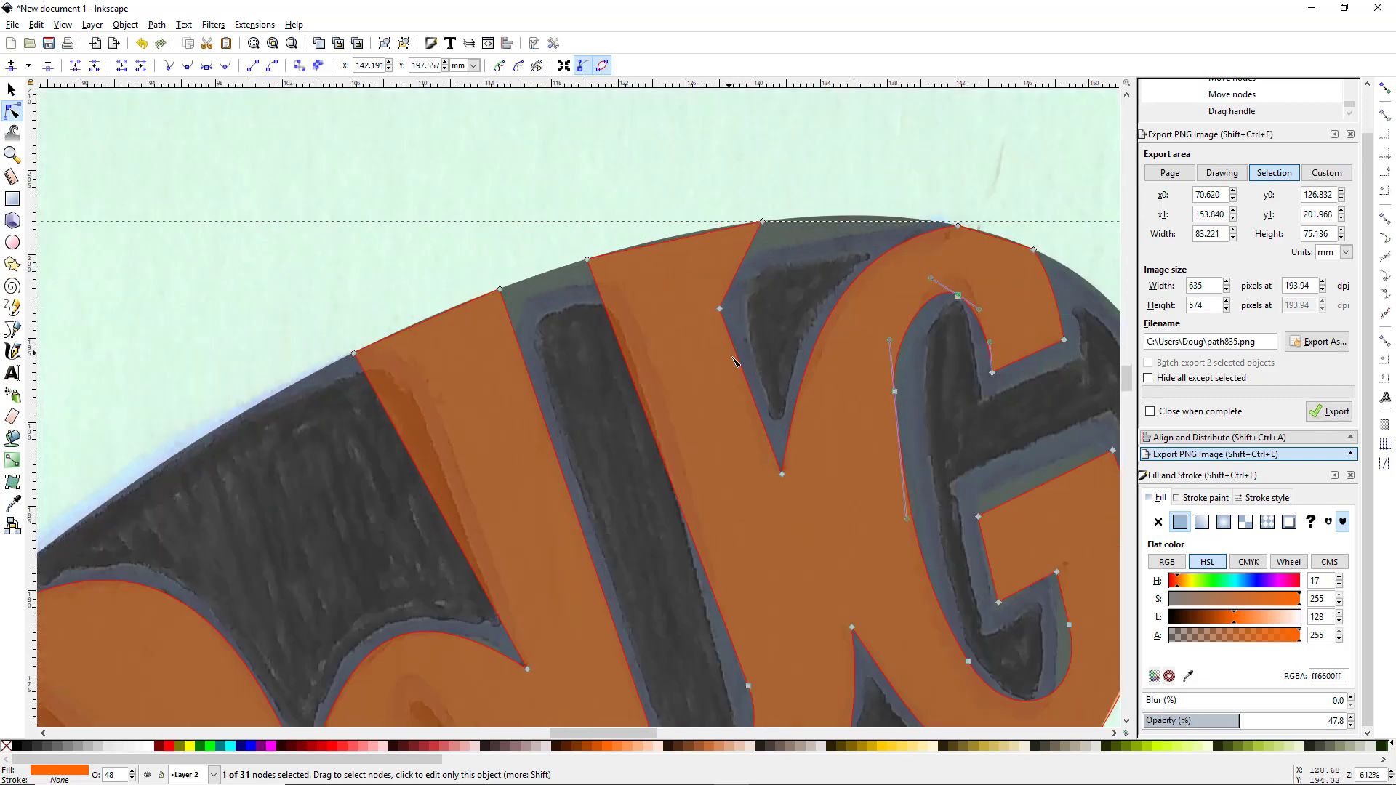
pyautogui.moveTo(697, 285); pyautogui.dragTo(752, 340)
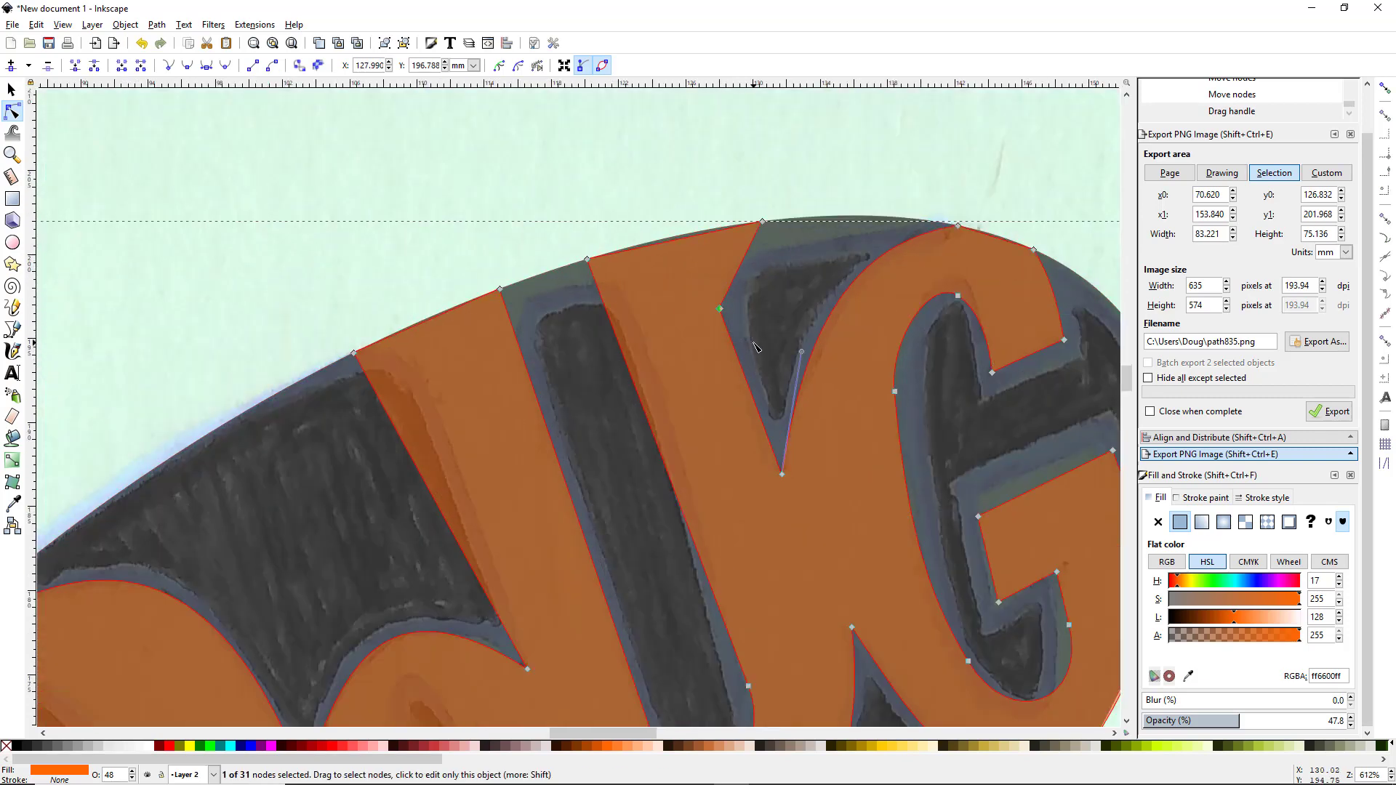
pyautogui.press('Delete')
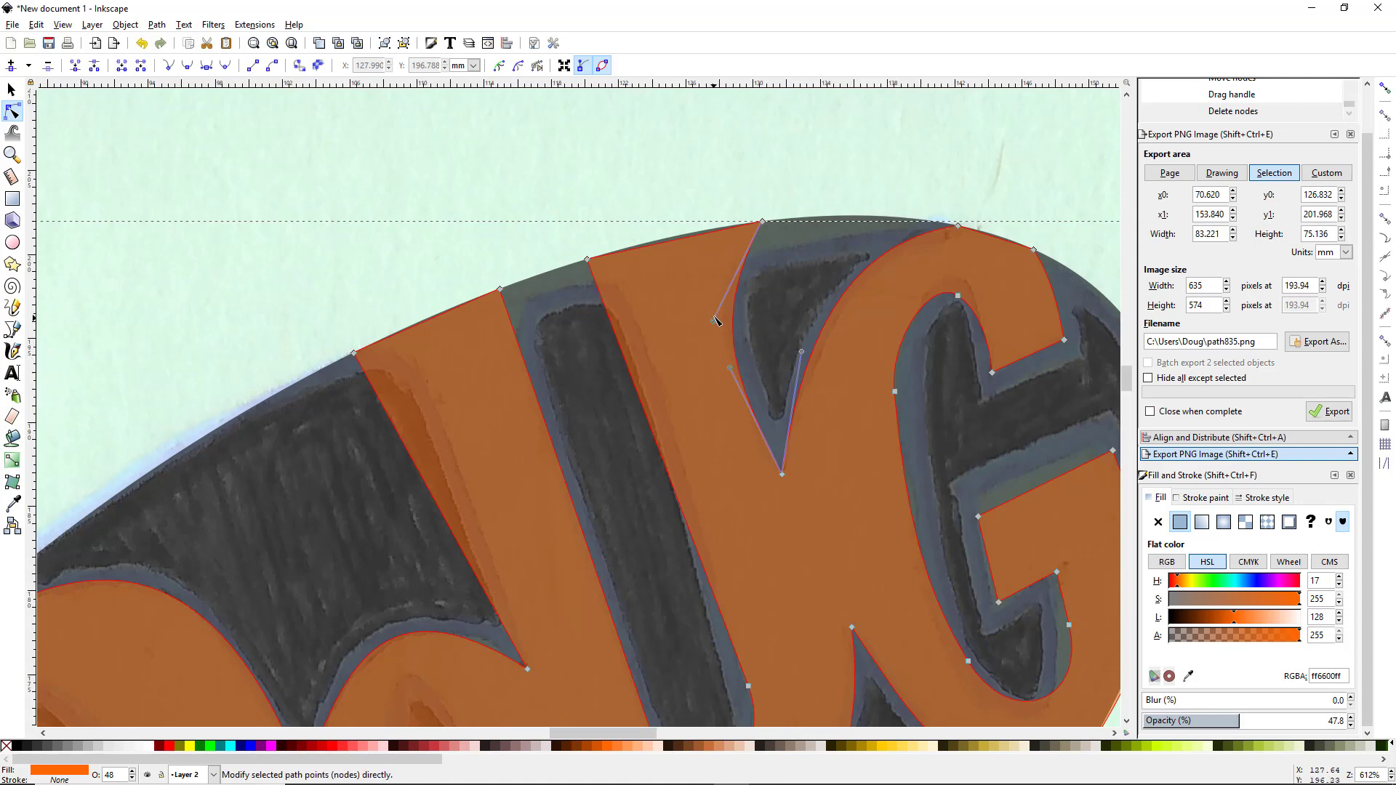
pyautogui.moveTo(714, 320); pyautogui.dragTo(720, 295)
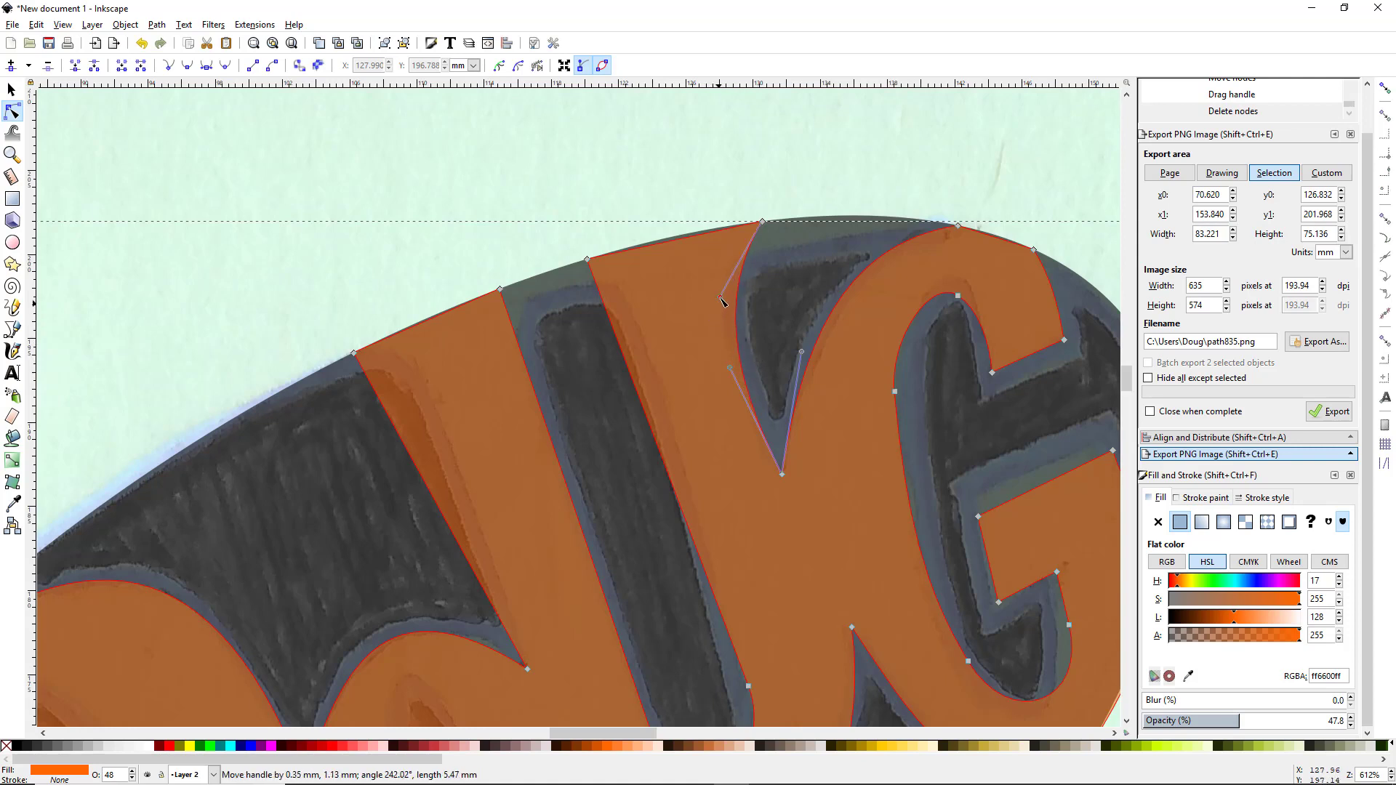
pyautogui.moveTo(730, 369); pyautogui.dragTo(737, 361)
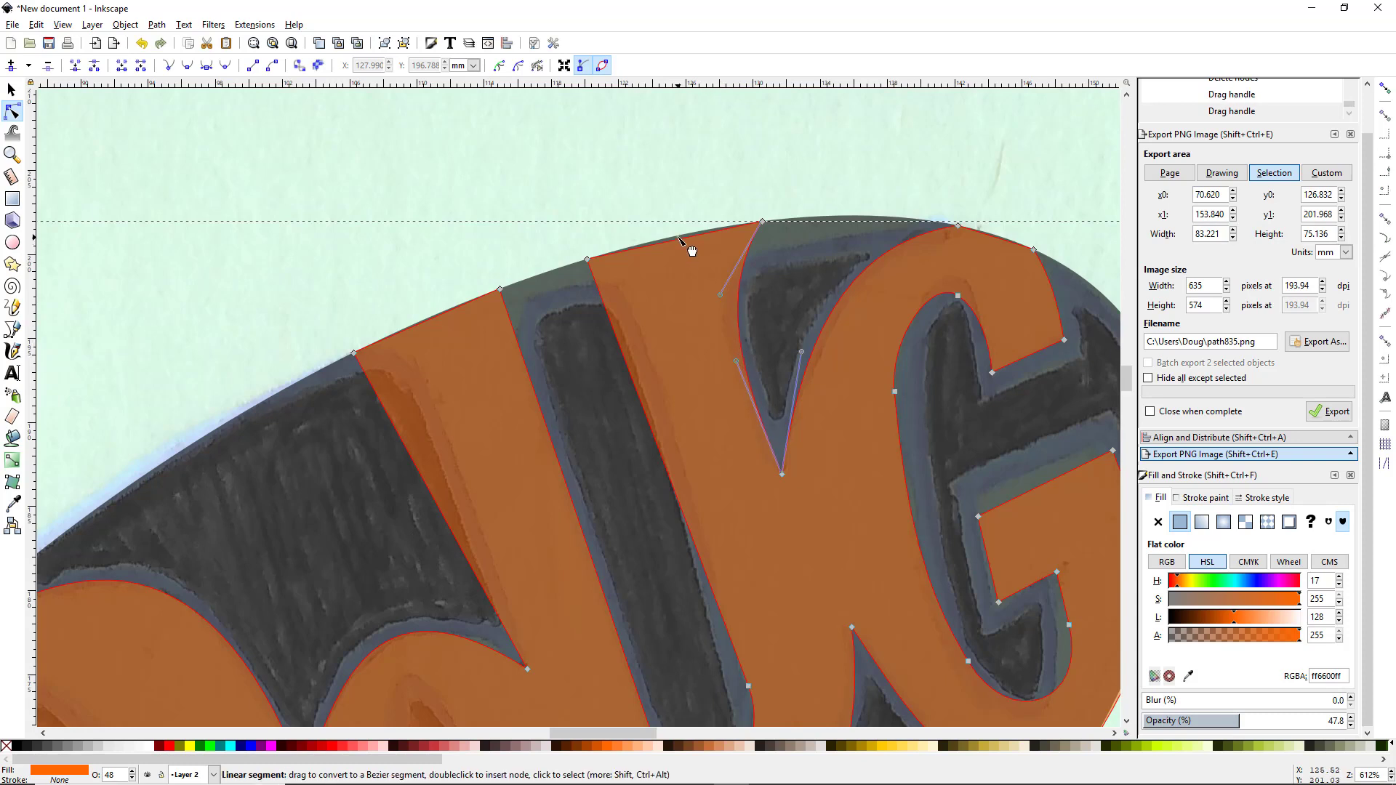
# Bow the tops of the U's two stems outward beyond the oval, and curve its outer edge down to the notch along the sketch
pyautogui.moveTo(687, 248); pyautogui.dragTo(654, 213)
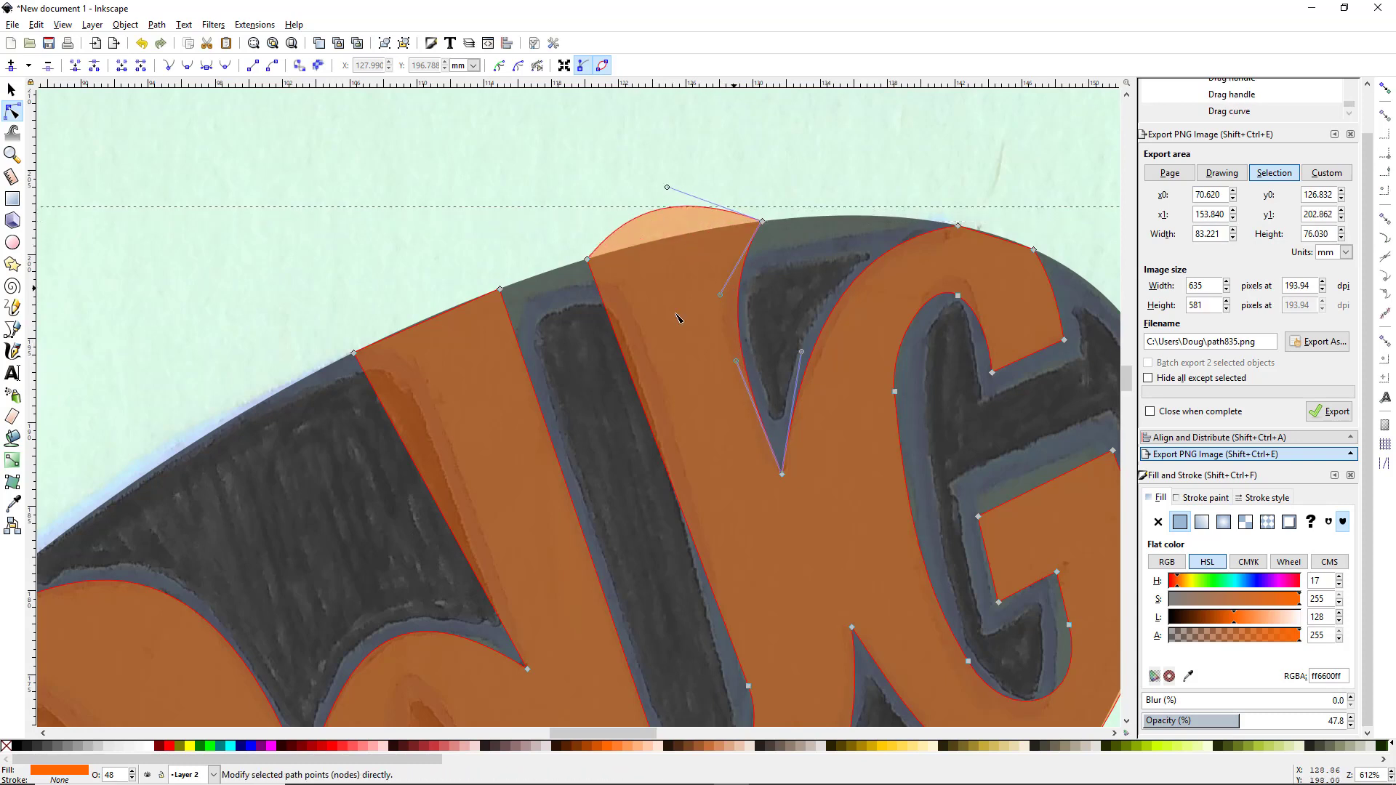
pyautogui.moveTo(439, 322); pyautogui.dragTo(435, 292)
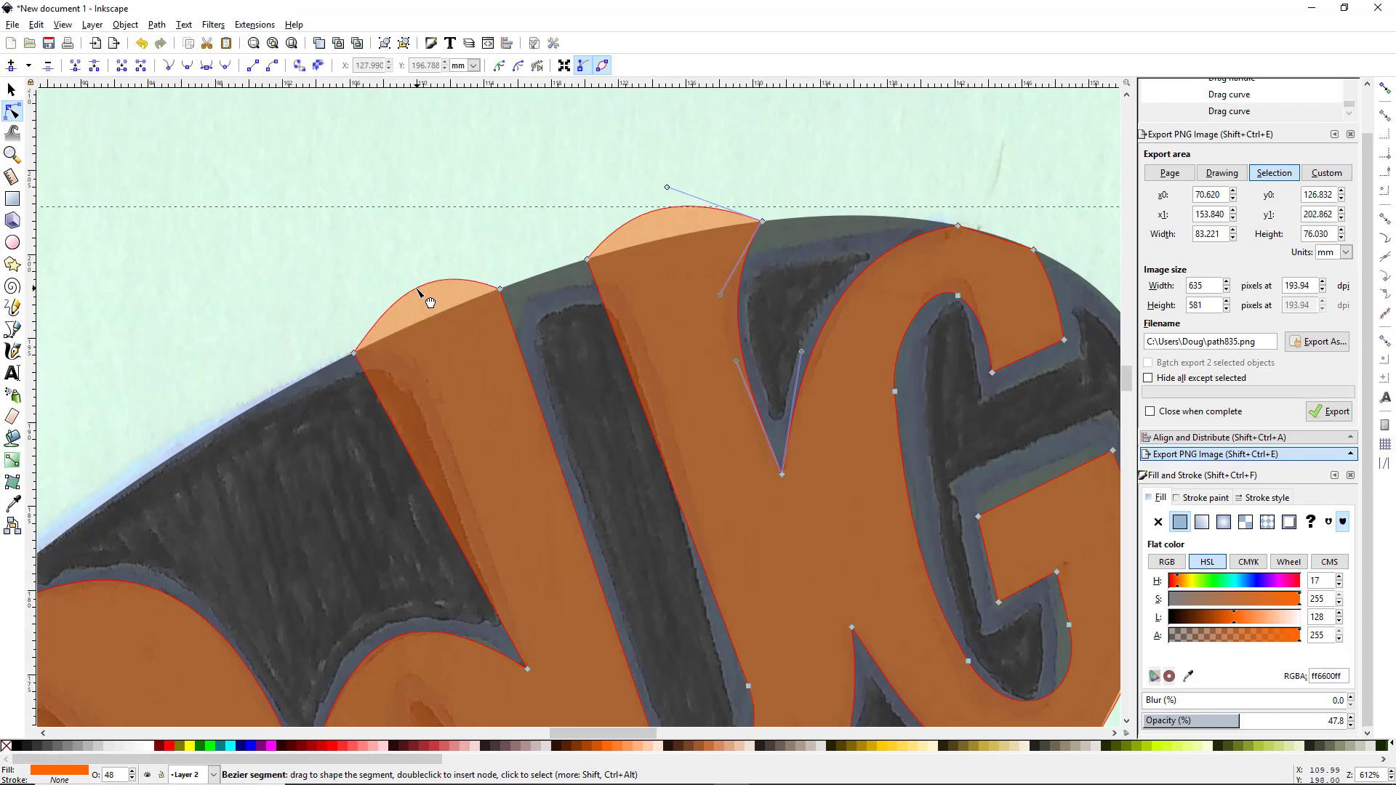
pyautogui.moveTo(409, 455); pyautogui.dragTo(434, 395)
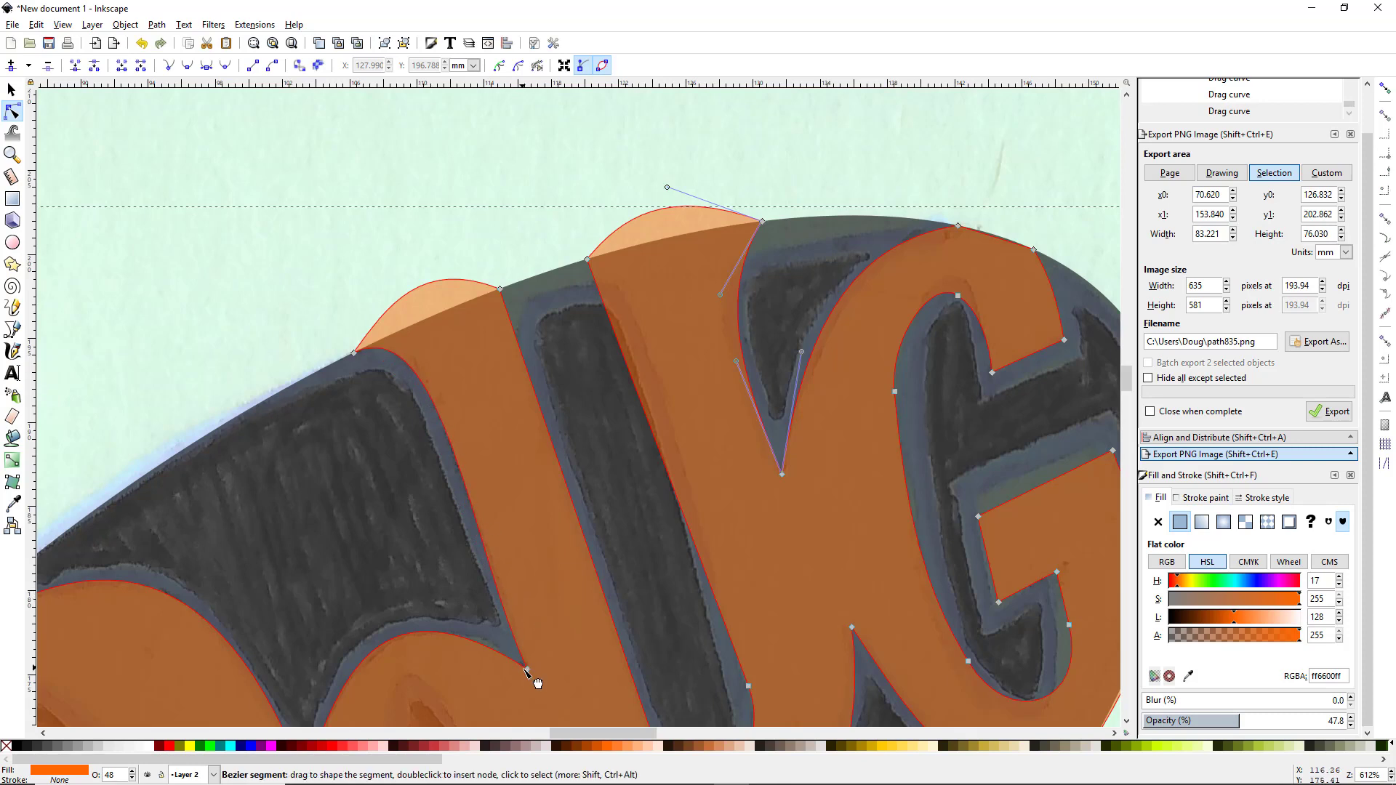
pyautogui.moveTo(512, 613); pyautogui.dragTo(521, 647)
# Draw a closed four-sided path with the Bezier tool around the elongated counter of the first letter
pyautogui.scroll(-5, 555, 647)
pyautogui.hscroll(1, 555, 647)
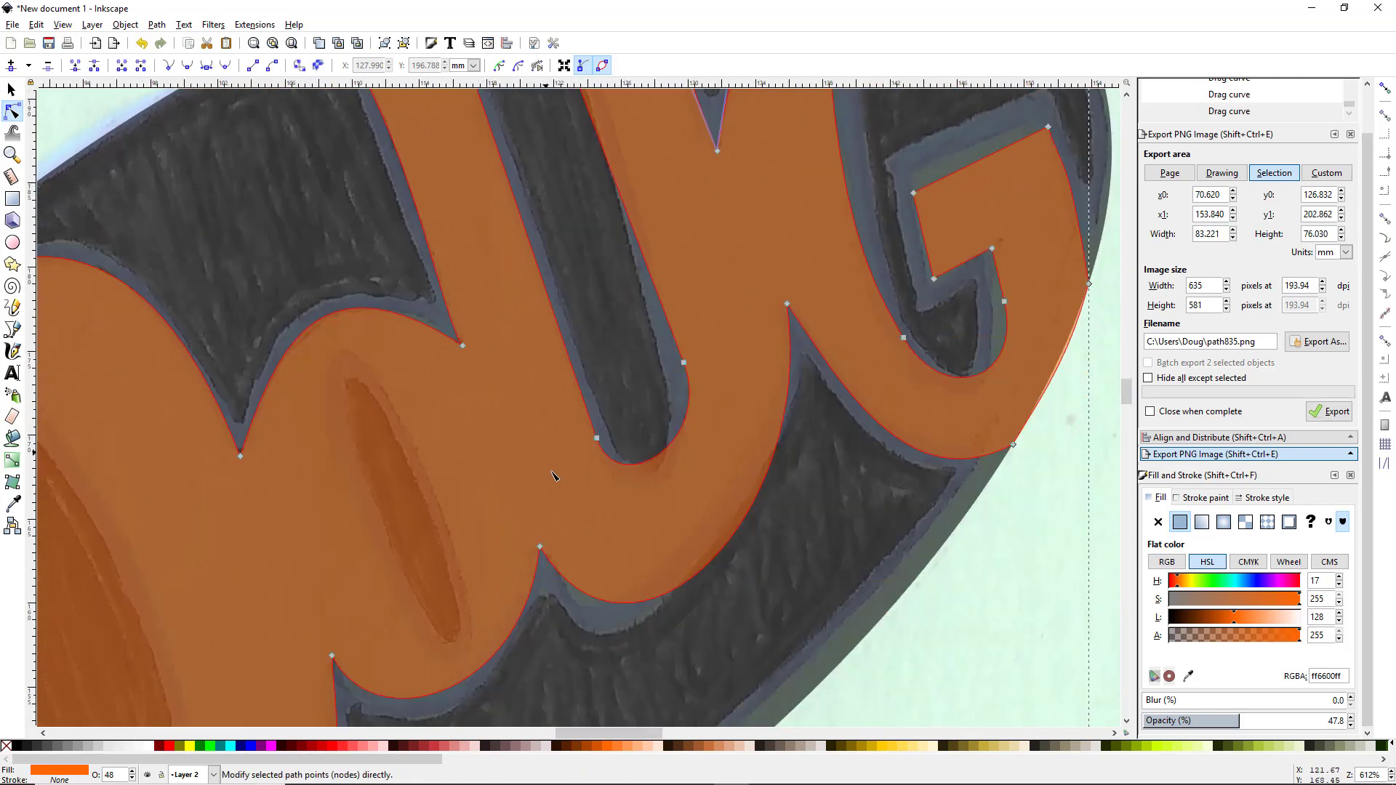
pyautogui.scroll(-2, 568, 535)
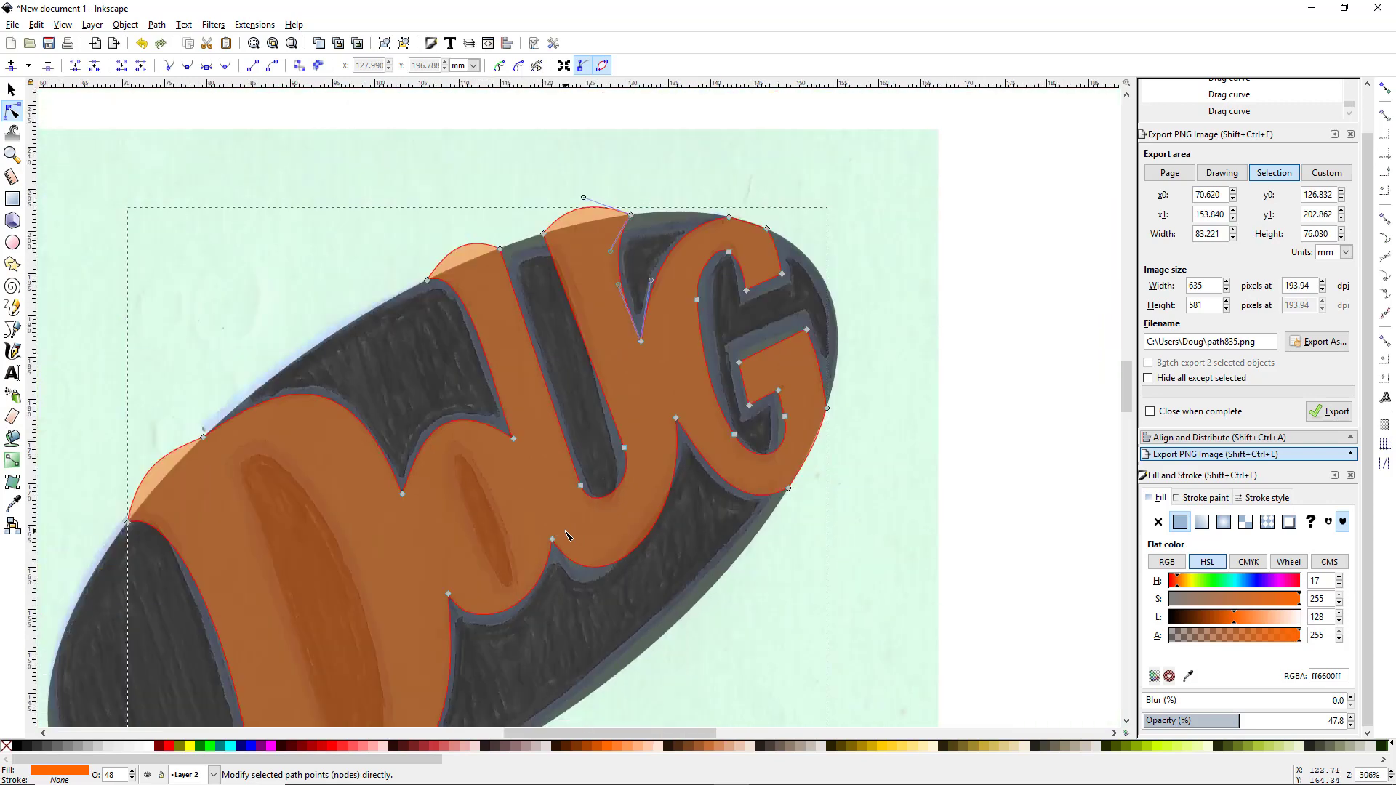
pyautogui.moveTo(543, 548); pyautogui.dragTo(708, 438)
pyautogui.moveTo(687, 521)
pyautogui.mouseDown()
pyautogui.moveTo(698, 468)
pyautogui.moveTo(737, 432)
pyautogui.moveTo(667, 520)
pyautogui.mouseUp()
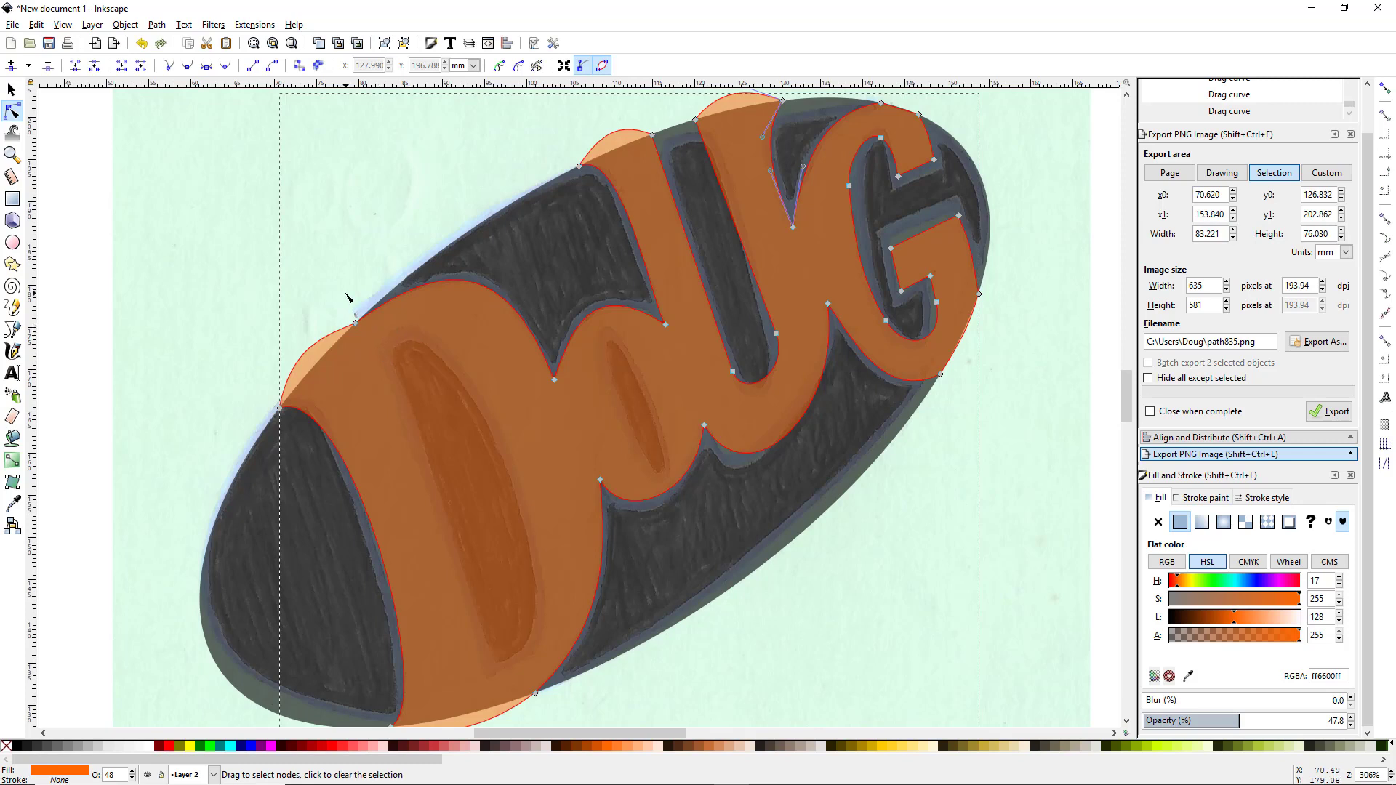
pyautogui.press('b')
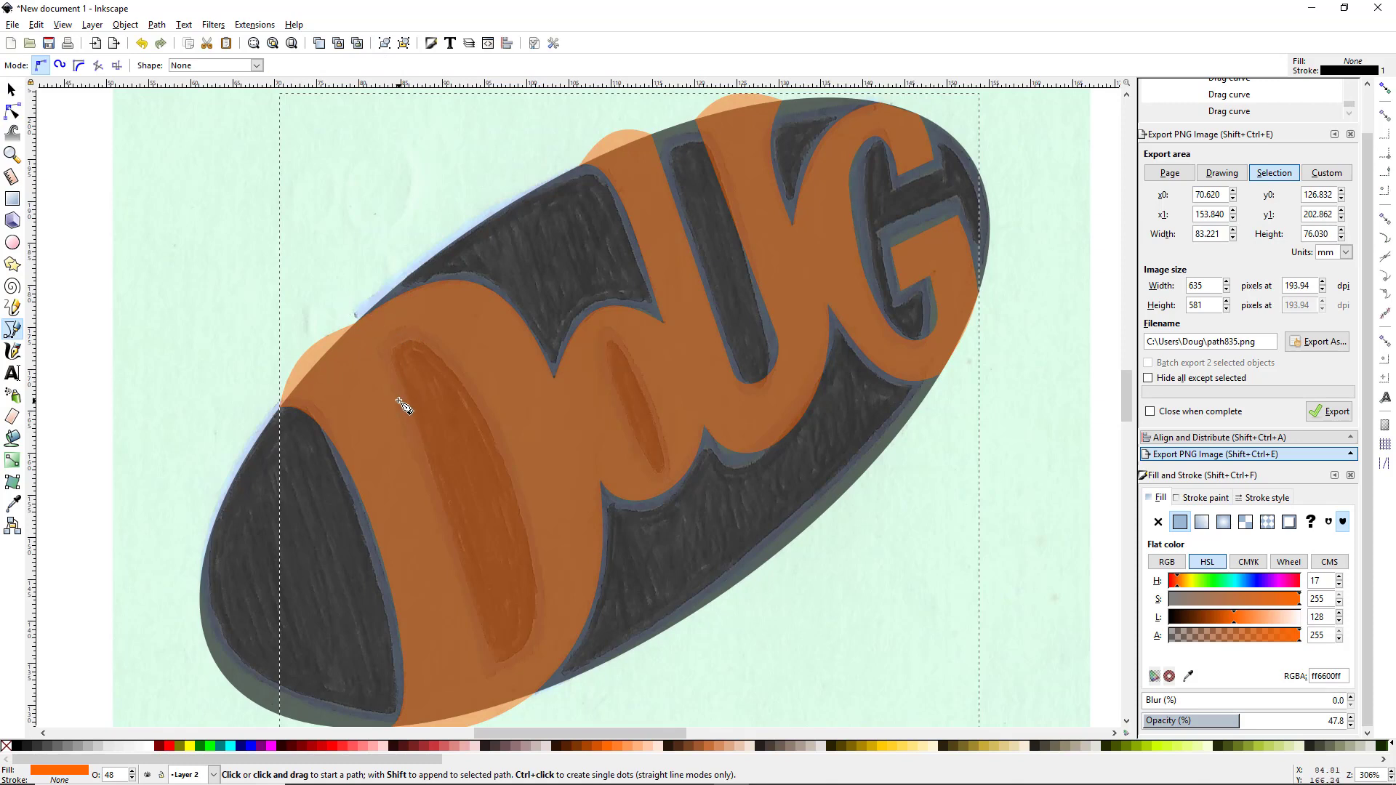
pyautogui.click(377, 349)
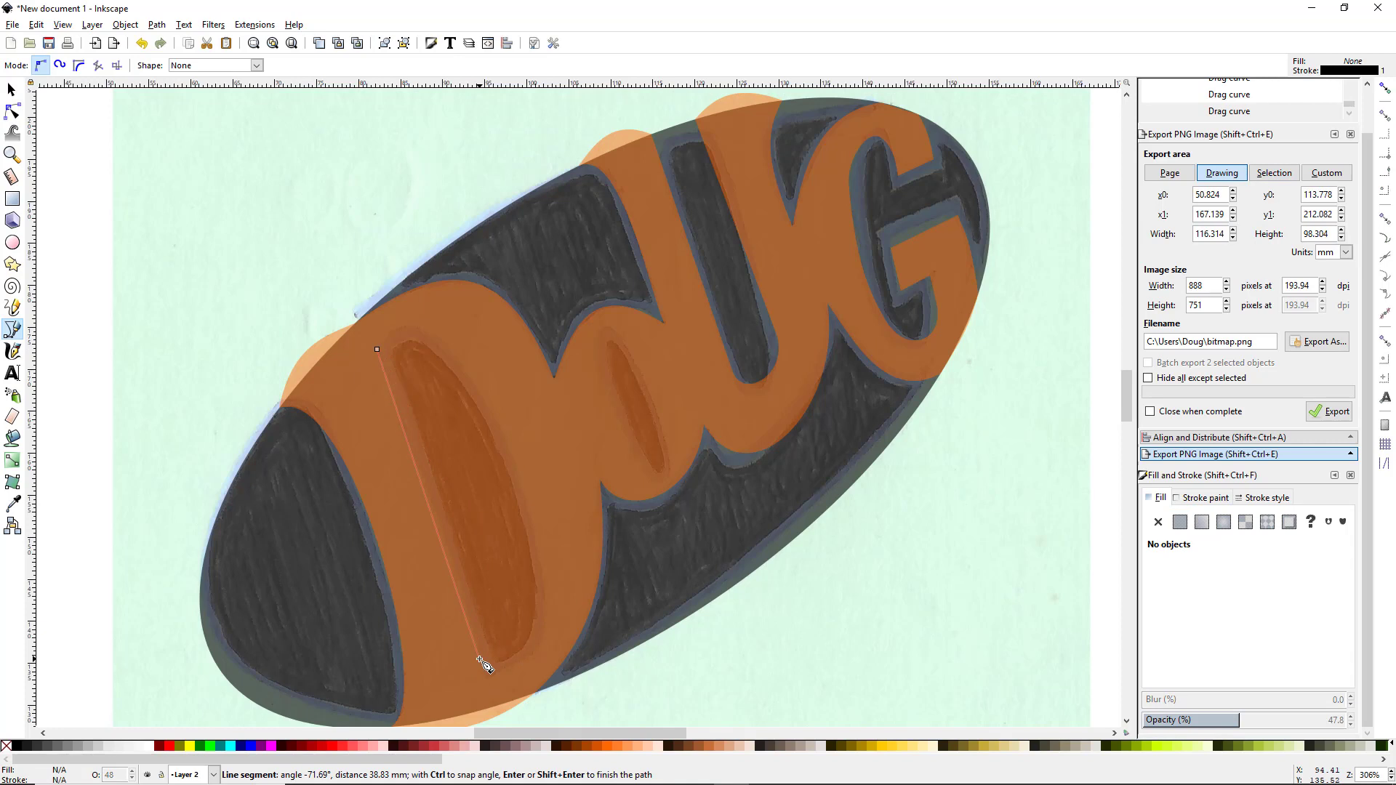
pyautogui.scroll(-1, 486, 665)
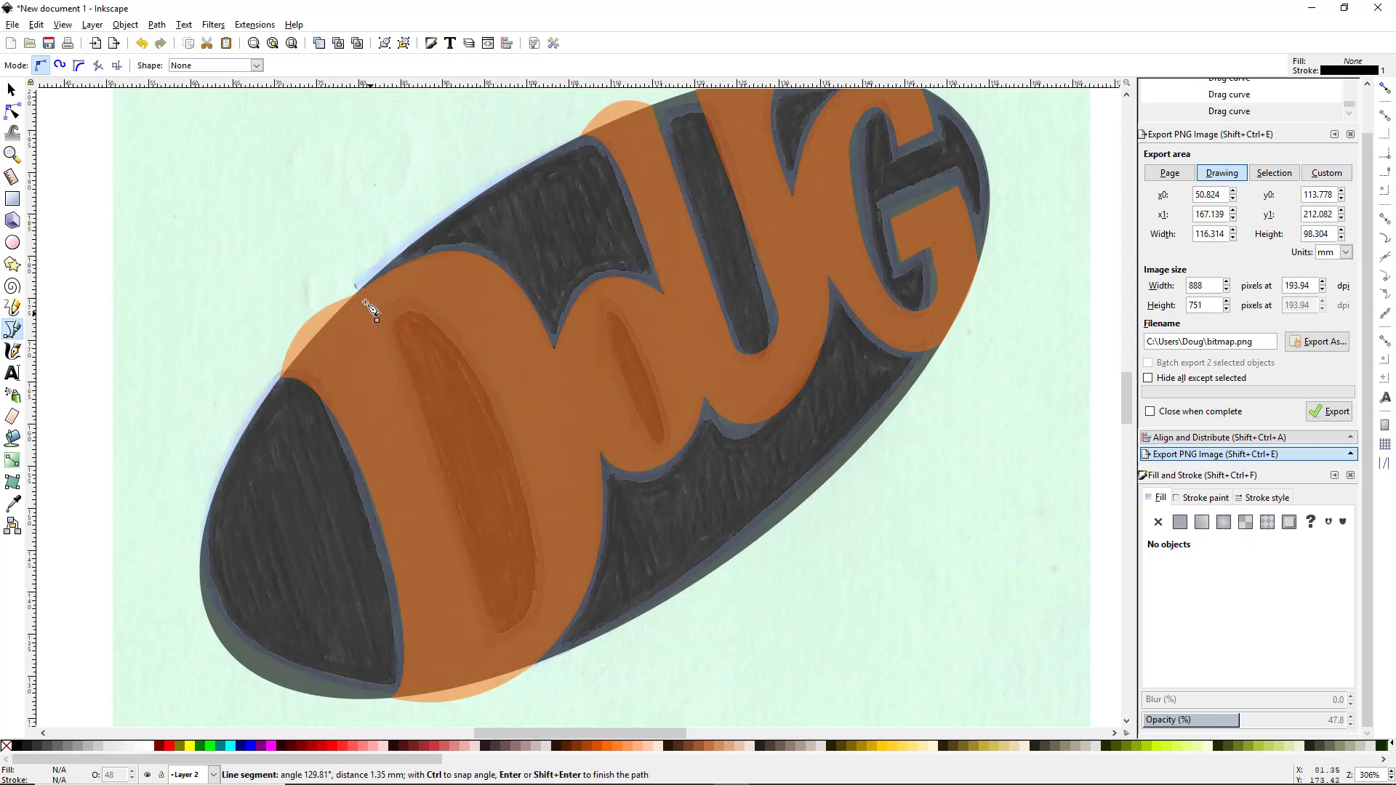
pyautogui.click(487, 645)
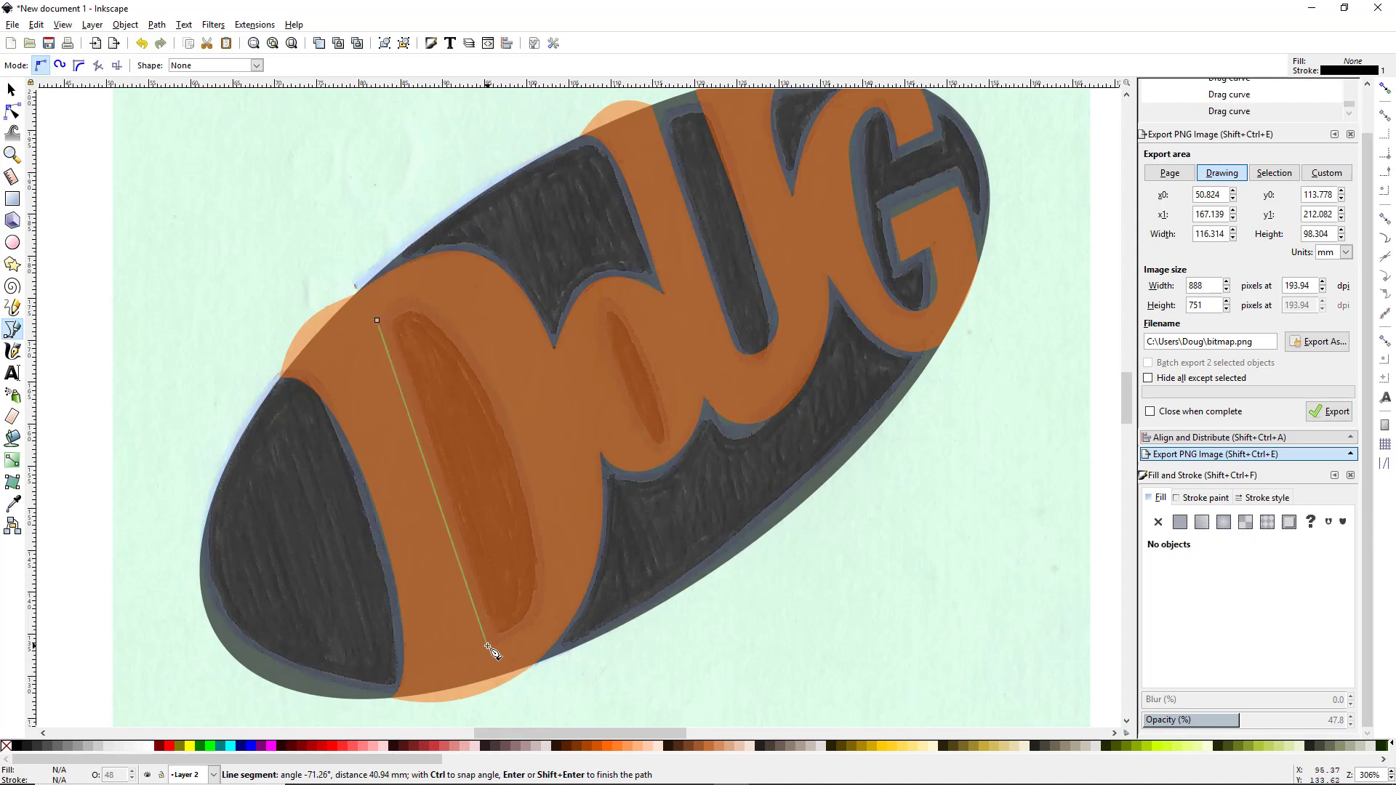
pyautogui.click(542, 615)
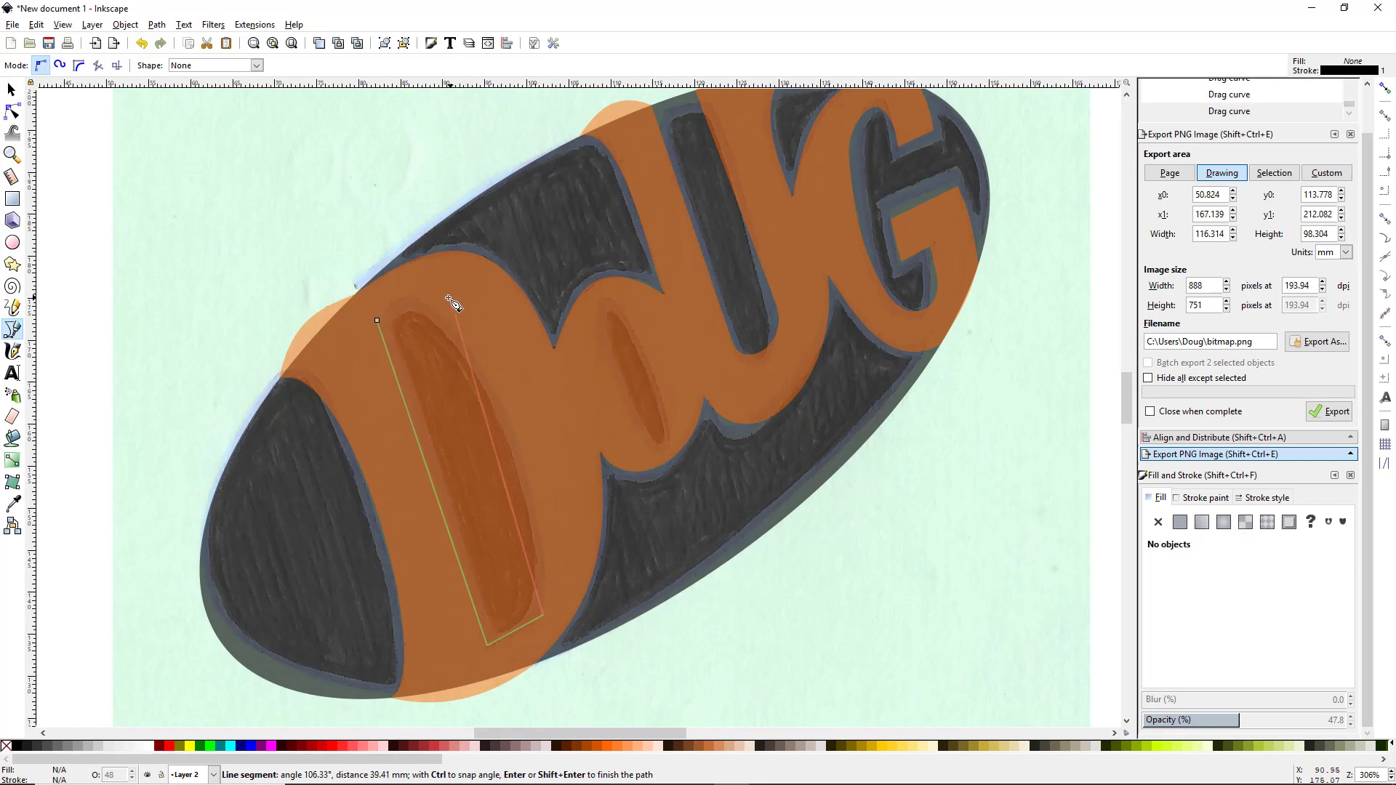
pyautogui.click(420, 299)
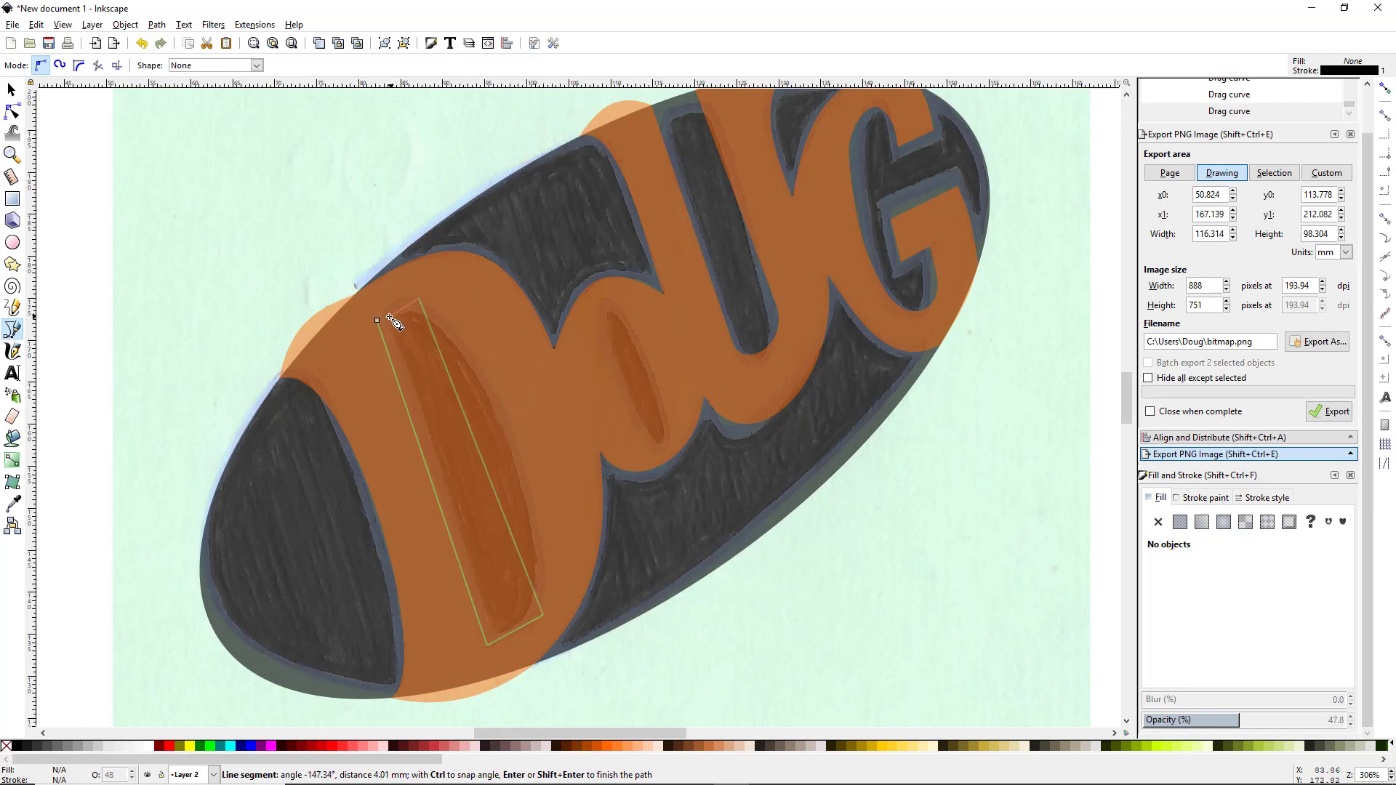
pyautogui.click(378, 321)
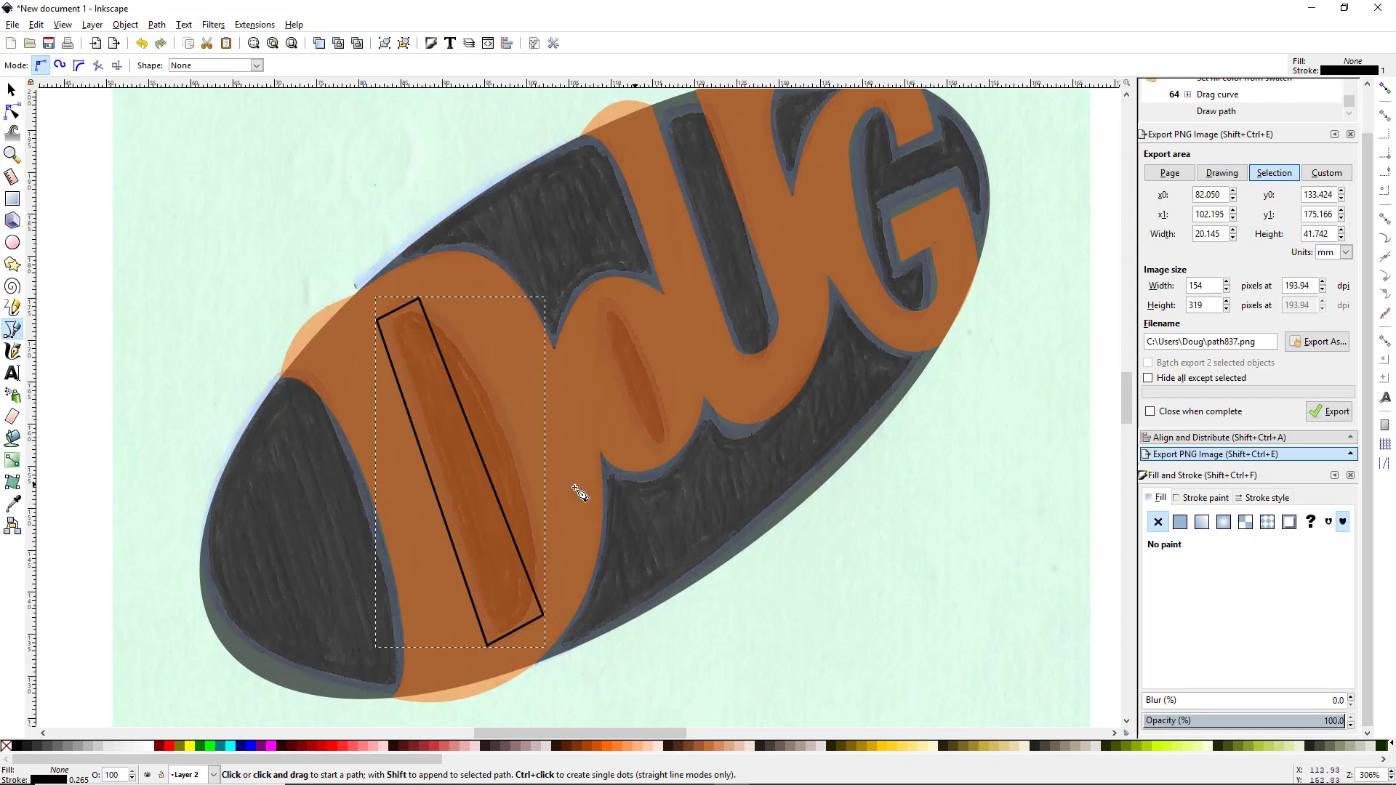
# Give the counter shape a blue fill with no stroke and set its opacity to 45.7%
pyautogui.click(1180, 522)
pyautogui.click(1202, 500)
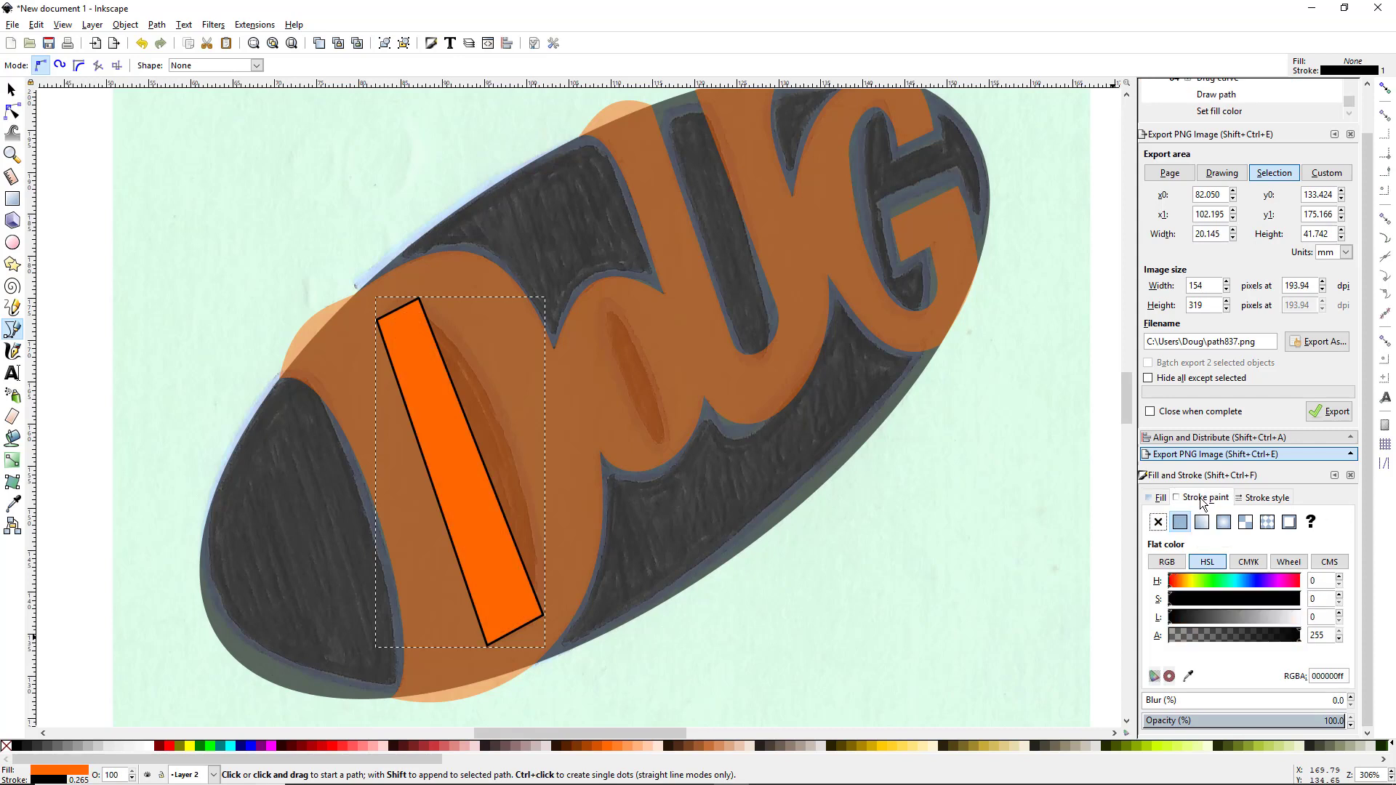
pyautogui.click(1157, 522)
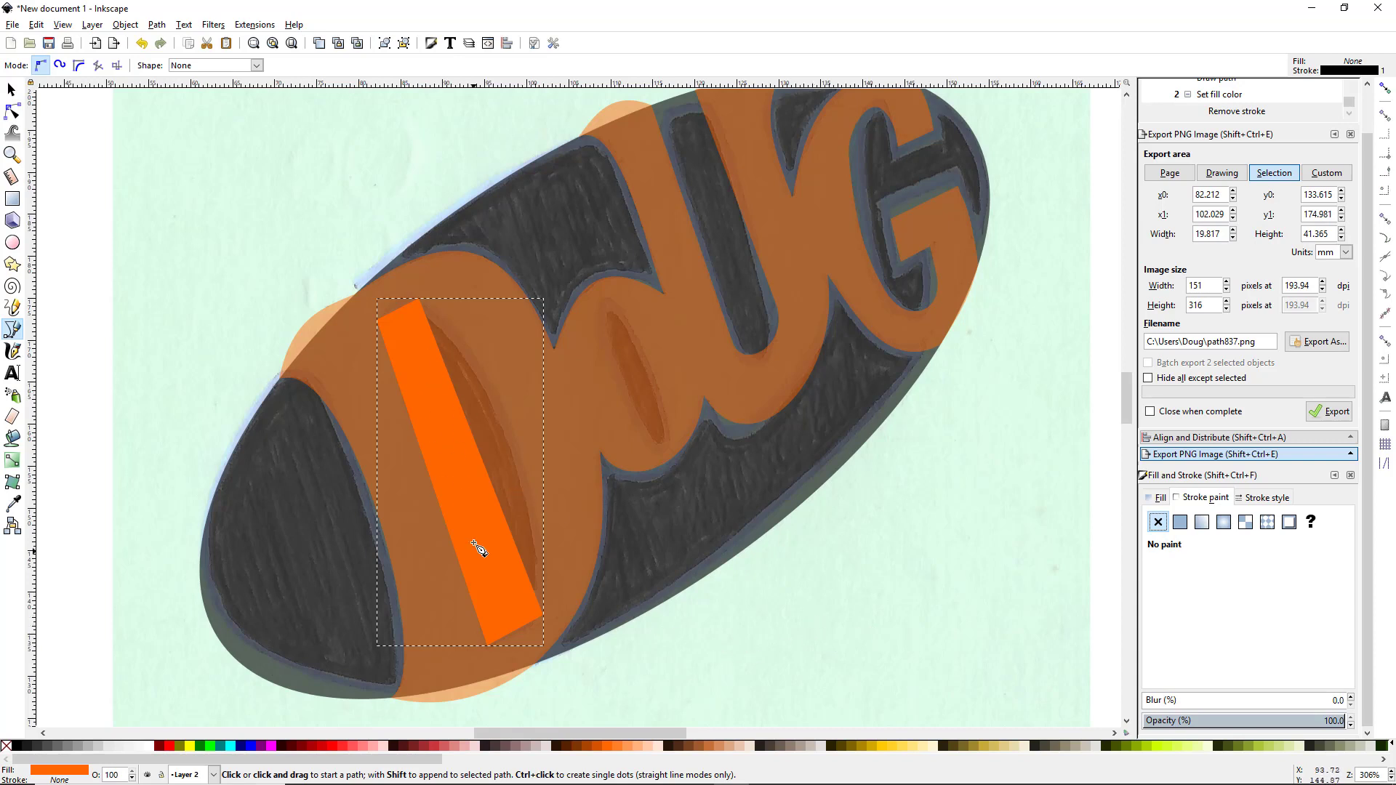
pyautogui.click(253, 745)
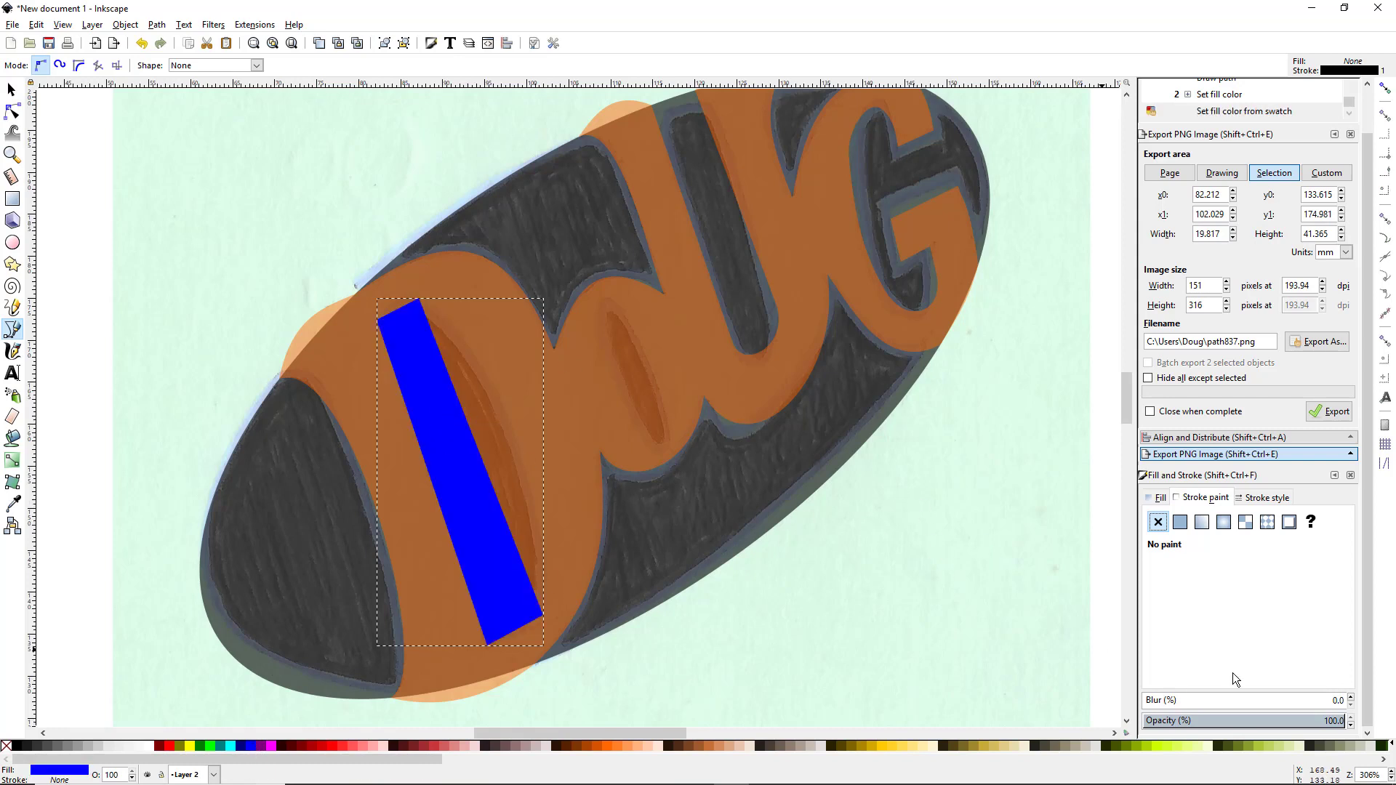
pyautogui.click(1236, 721)
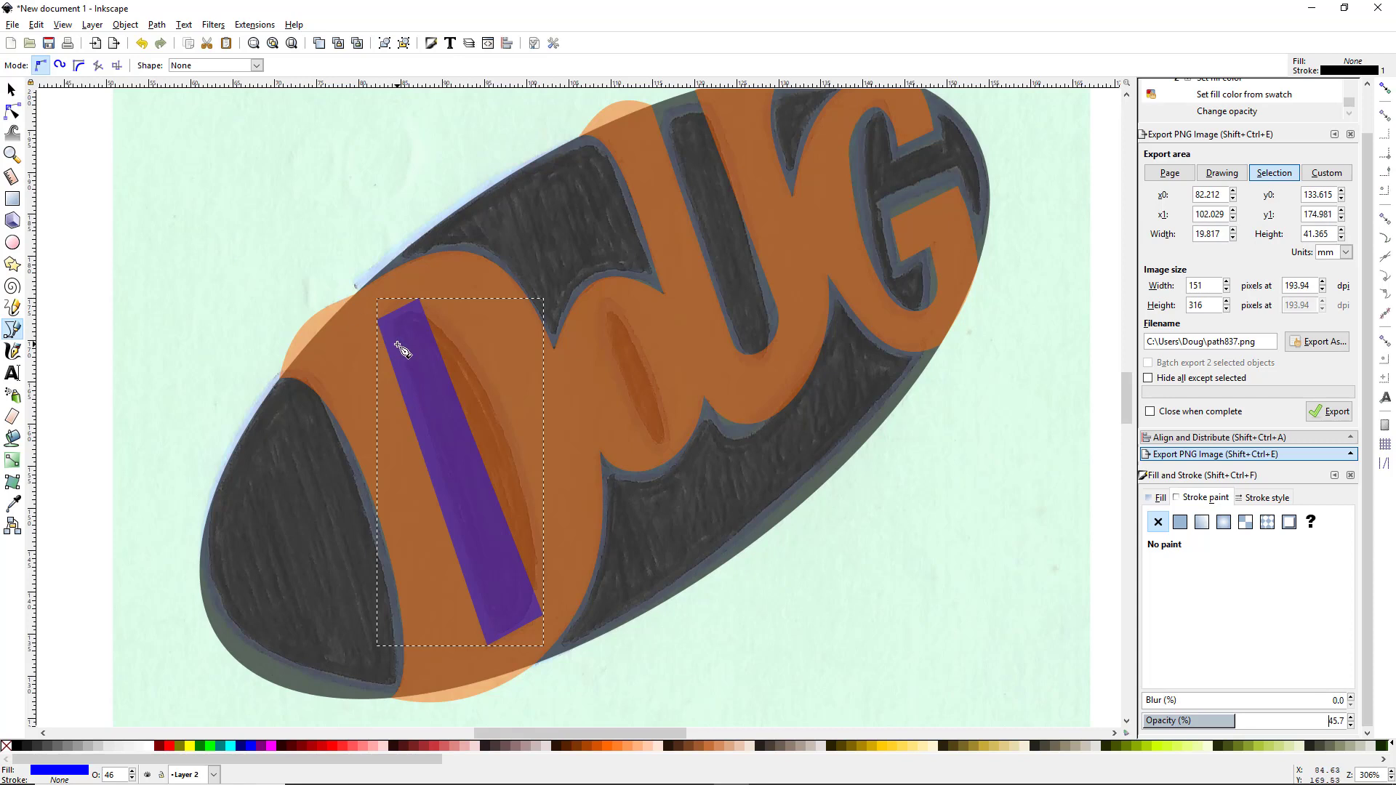
# Try to convert the blue counter shape from an object to a path
pyautogui.click(11, 90)
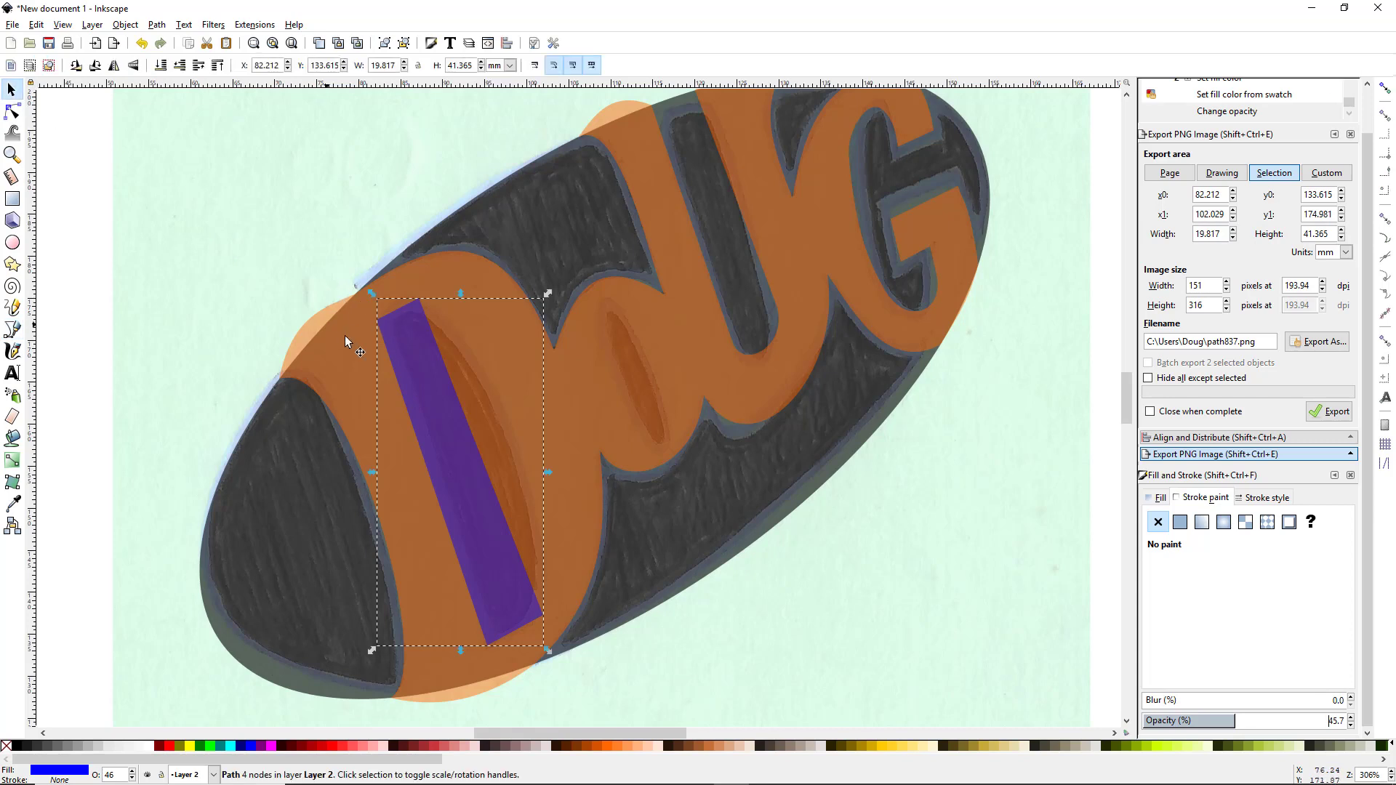
pyautogui.click(157, 24)
pyautogui.click(185, 40)
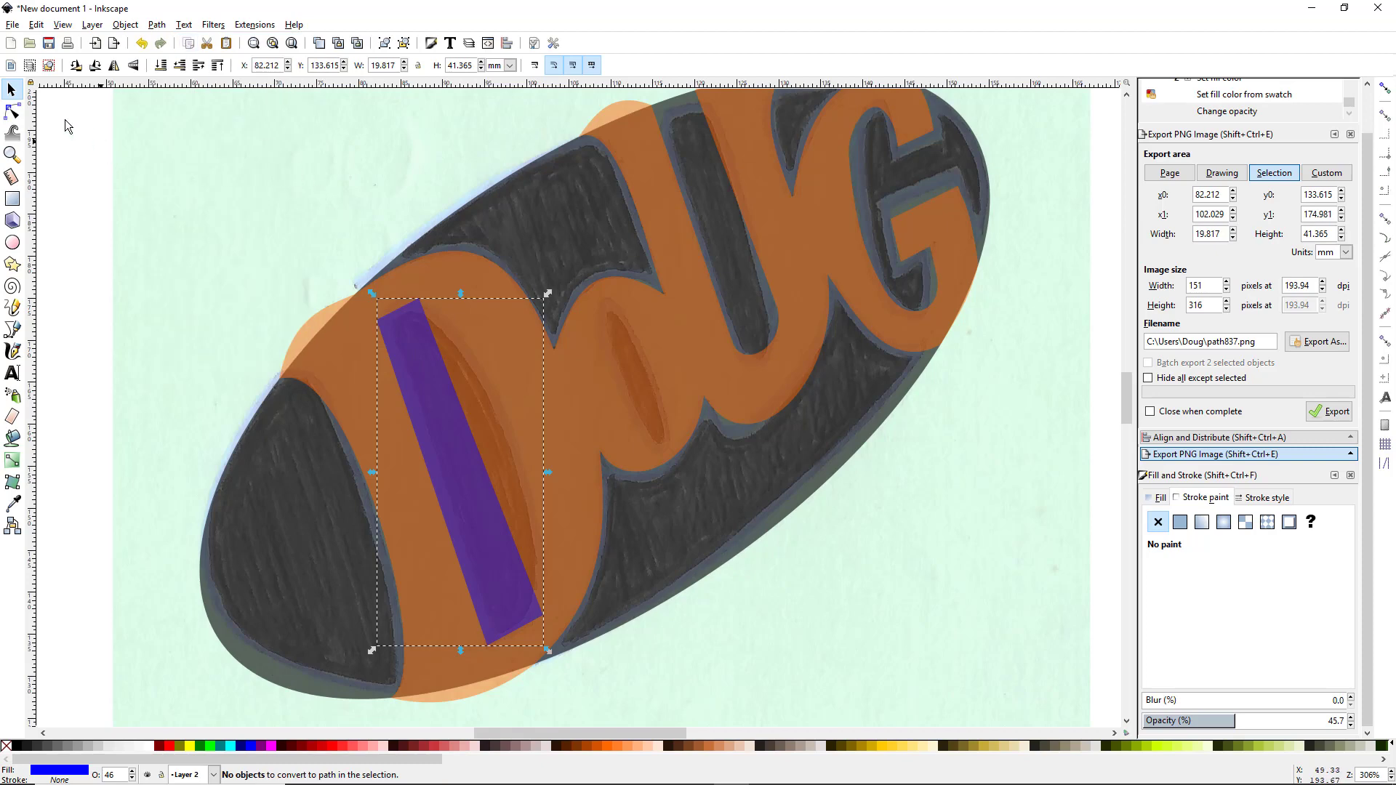
# Bow both long edges of the blue counter shape toward the sketch, shift its lower-right corner inward and round its bottom edge
pyautogui.click(12, 111)
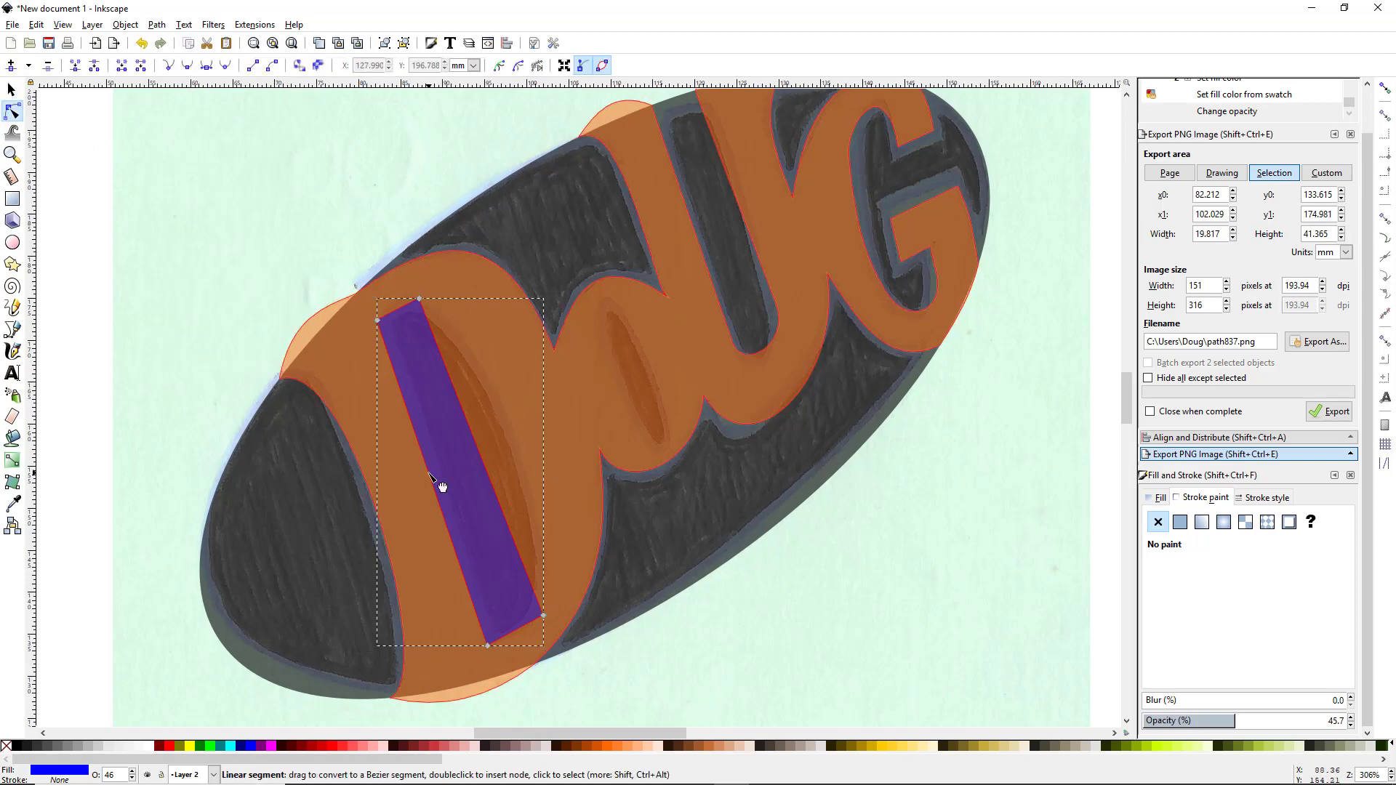
pyautogui.moveTo(434, 395); pyautogui.dragTo(469, 470)
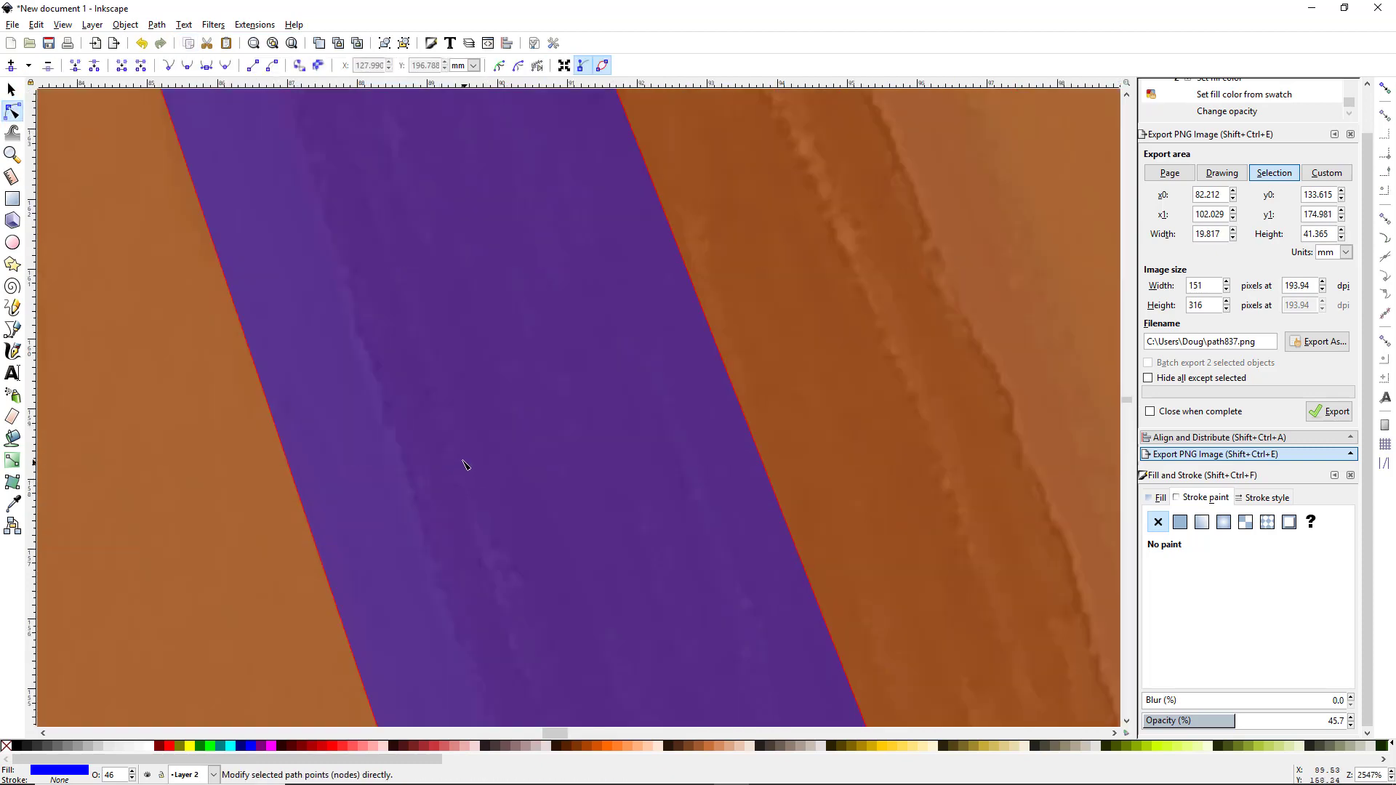
pyautogui.scroll(-6, 460, 459)
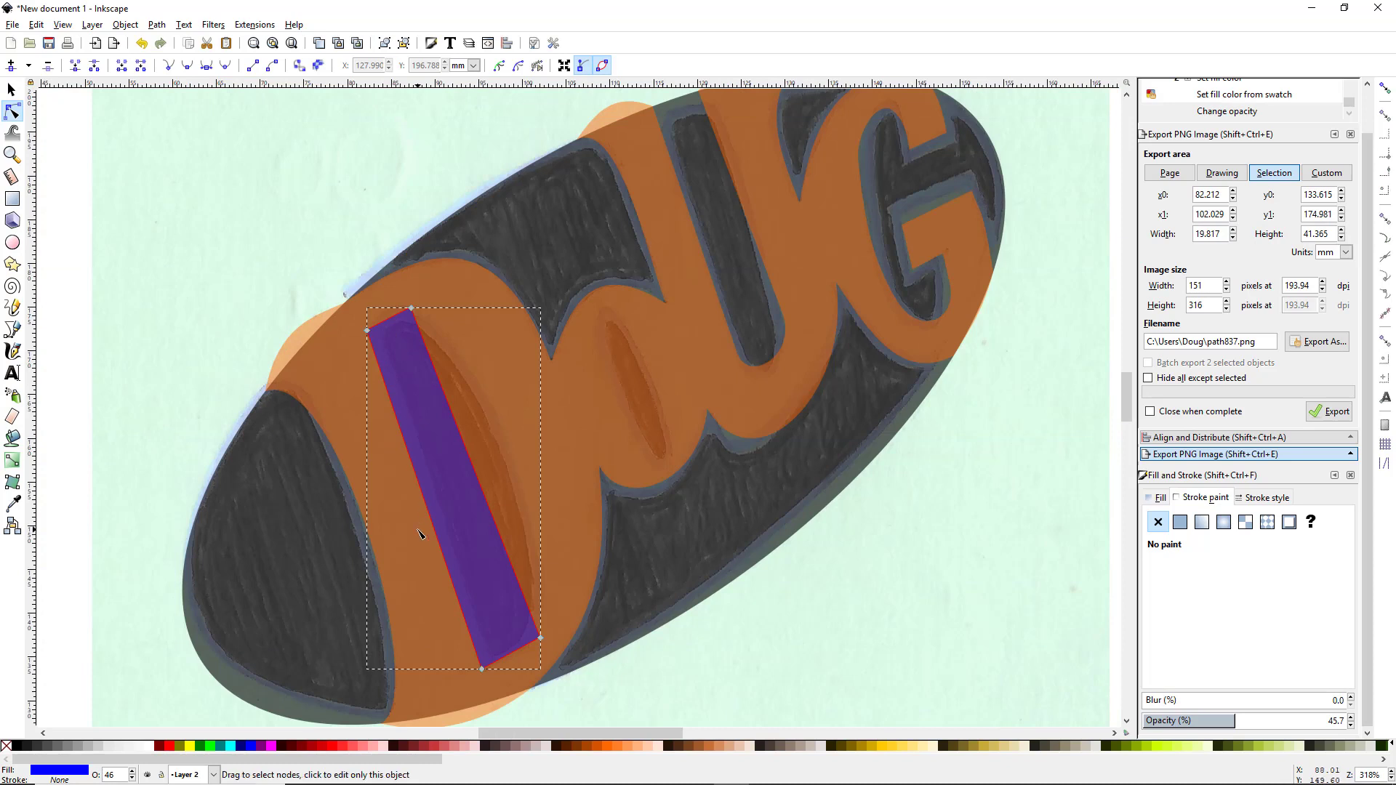
pyautogui.moveTo(430, 512); pyautogui.dragTo(437, 507)
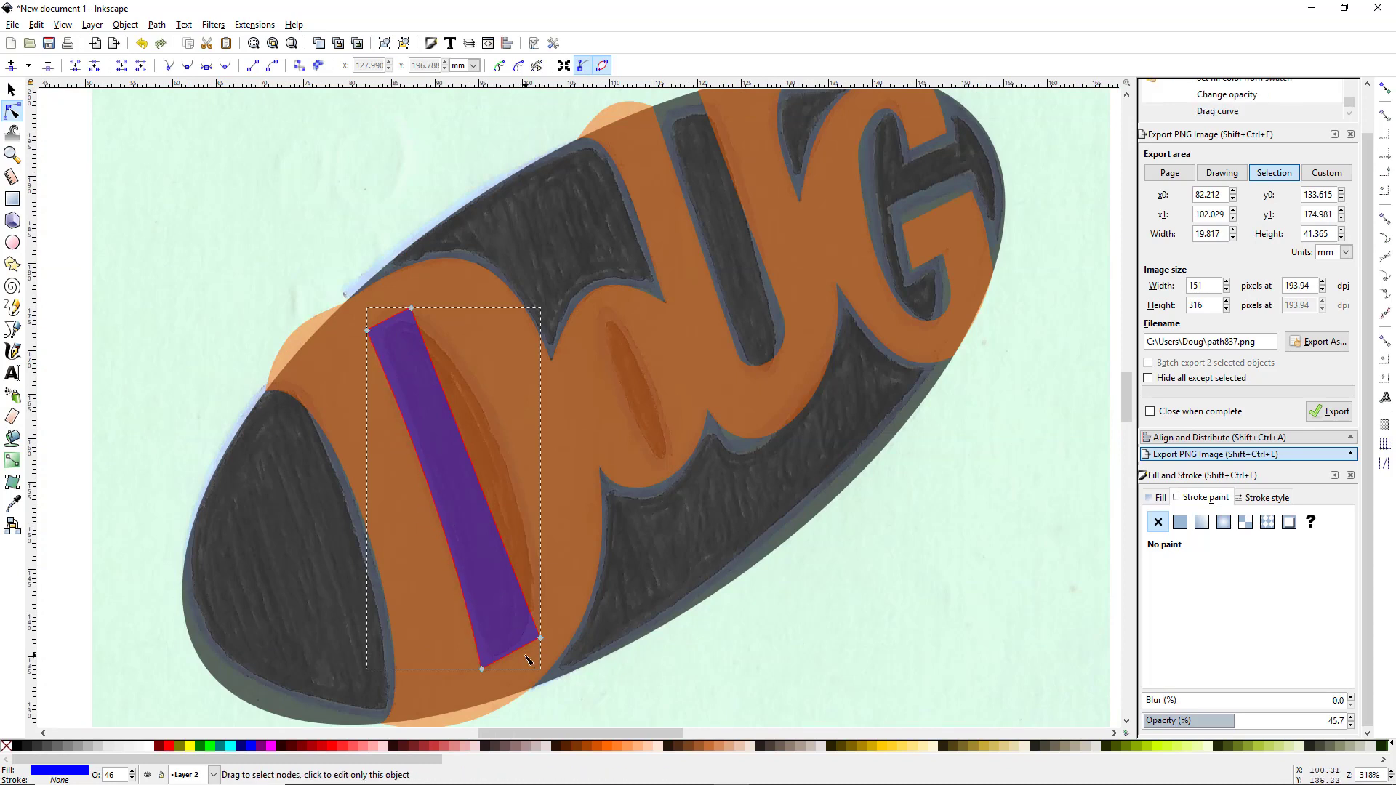
pyautogui.moveTo(542, 641)
pyautogui.mouseDown()
pyautogui.moveTo(530, 662)
pyautogui.moveTo(534, 619)
pyautogui.moveTo(527, 645)
pyautogui.mouseUp()
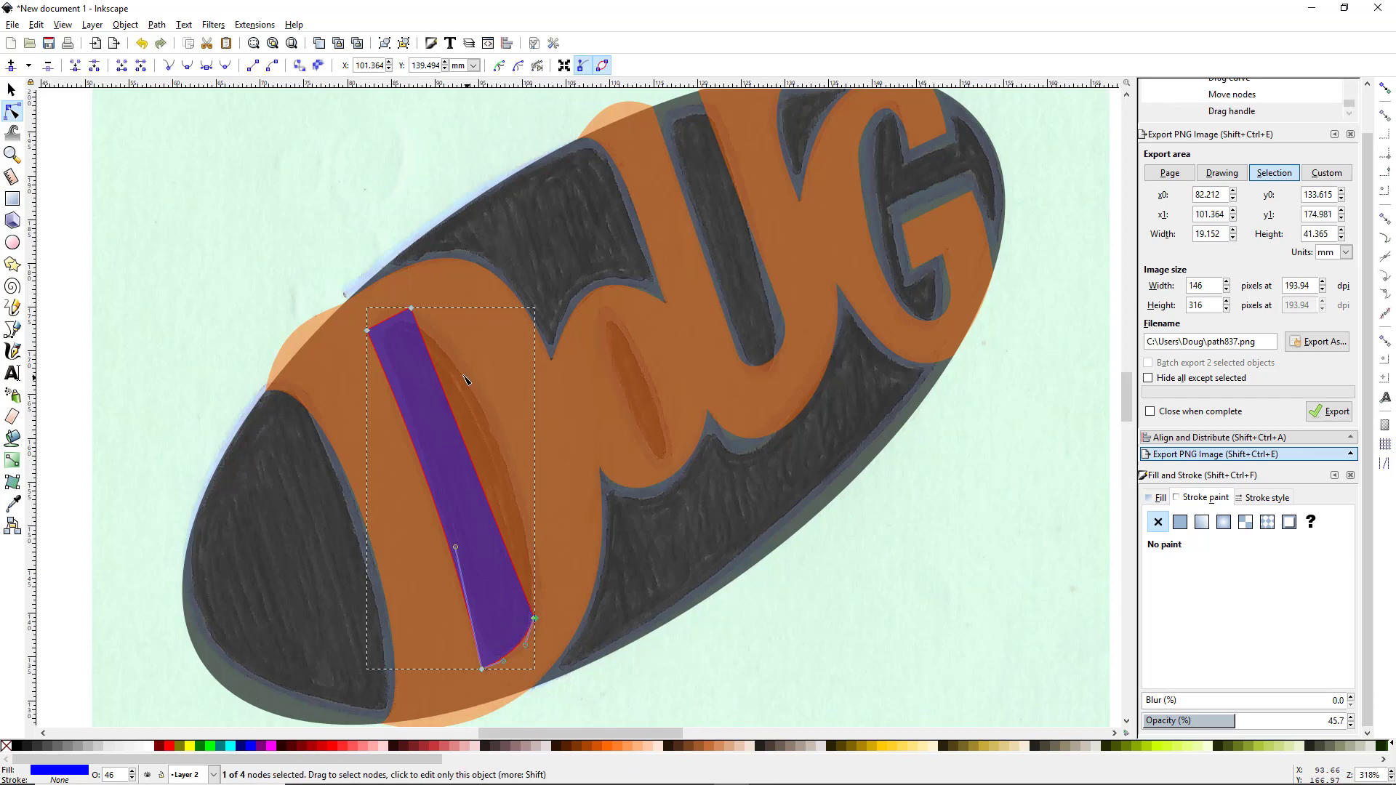
pyautogui.moveTo(441, 378)
pyautogui.mouseDown()
pyautogui.moveTo(465, 371)
pyautogui.moveTo(449, 361)
pyautogui.mouseUp()
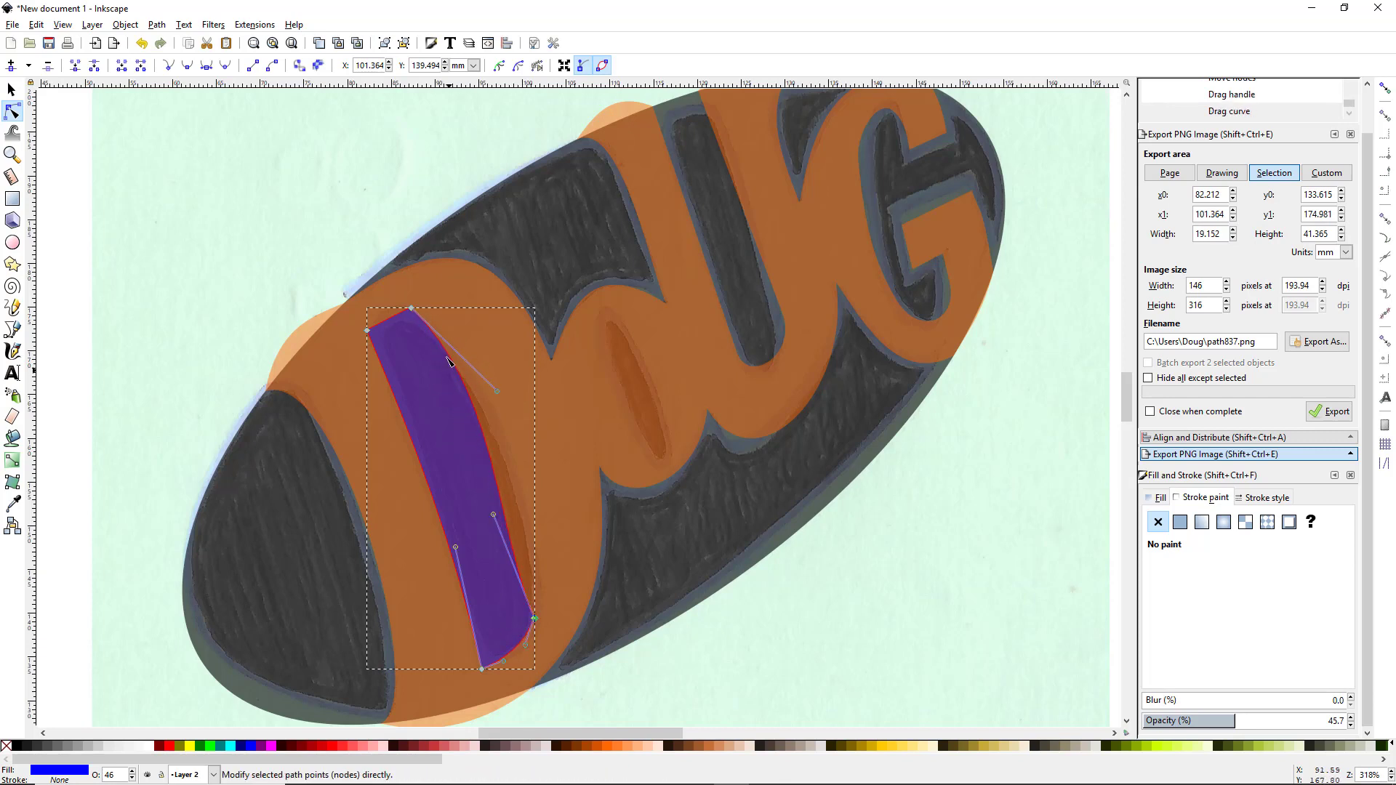
# Delete the upper-right and lower-right corner nodes of the blue counter shape
pyautogui.click(412, 308)
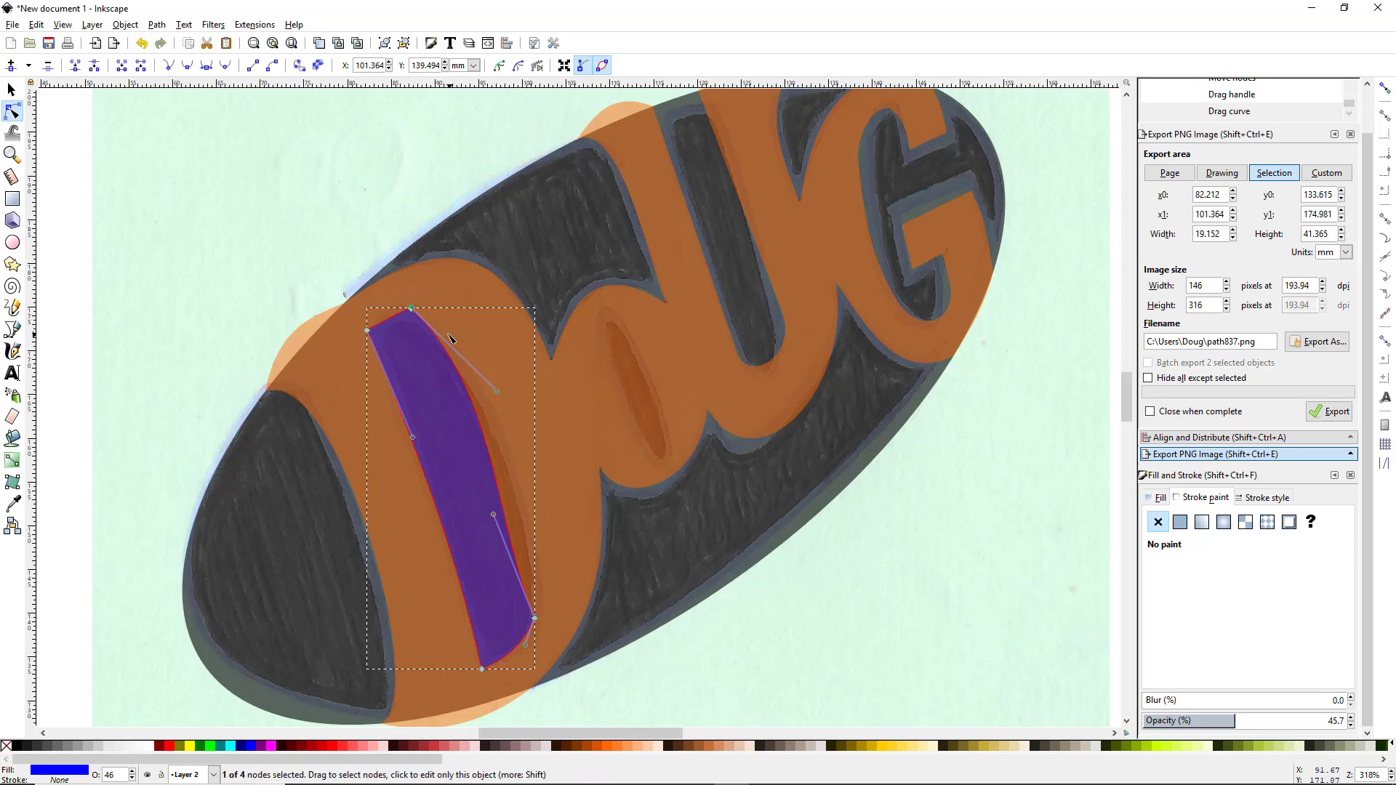
pyautogui.press('Delete')
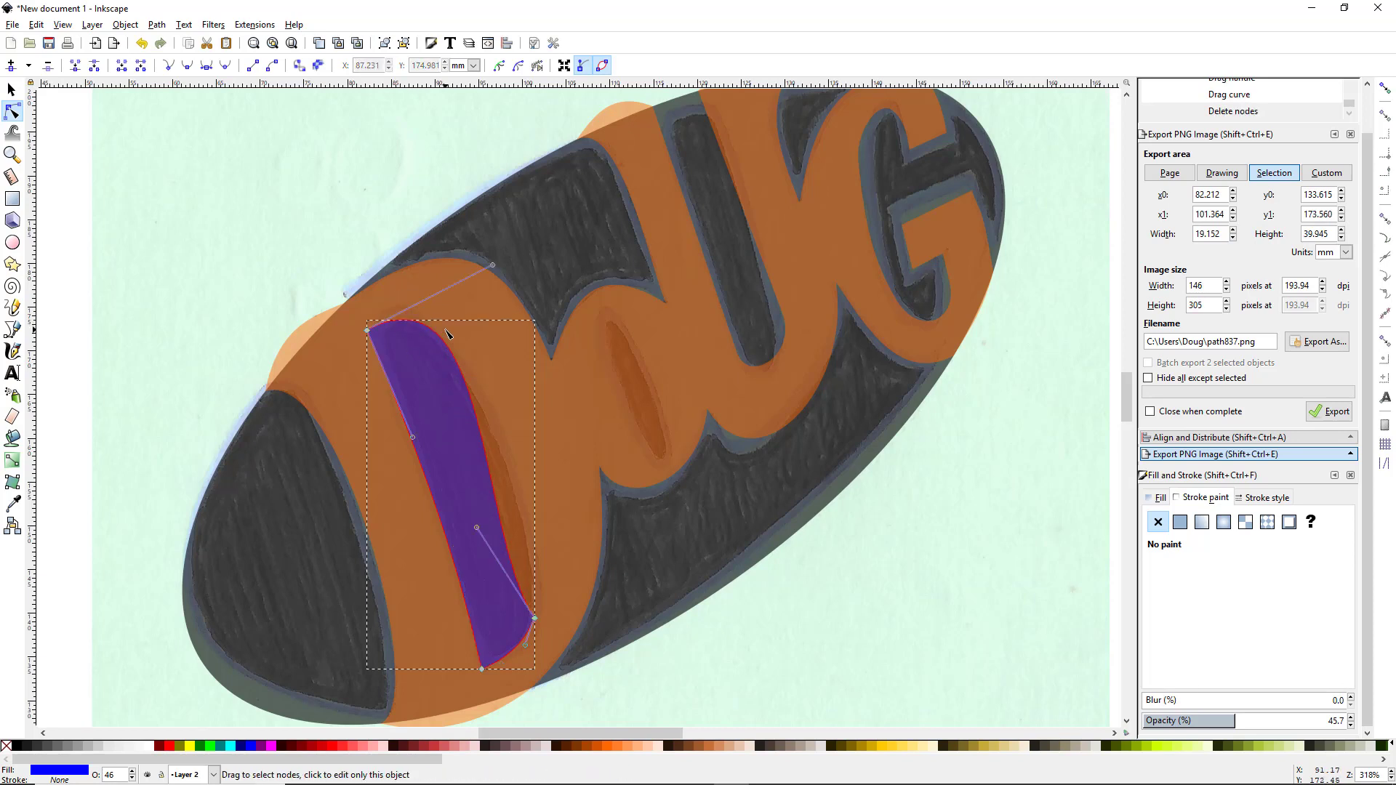
pyautogui.click(535, 619)
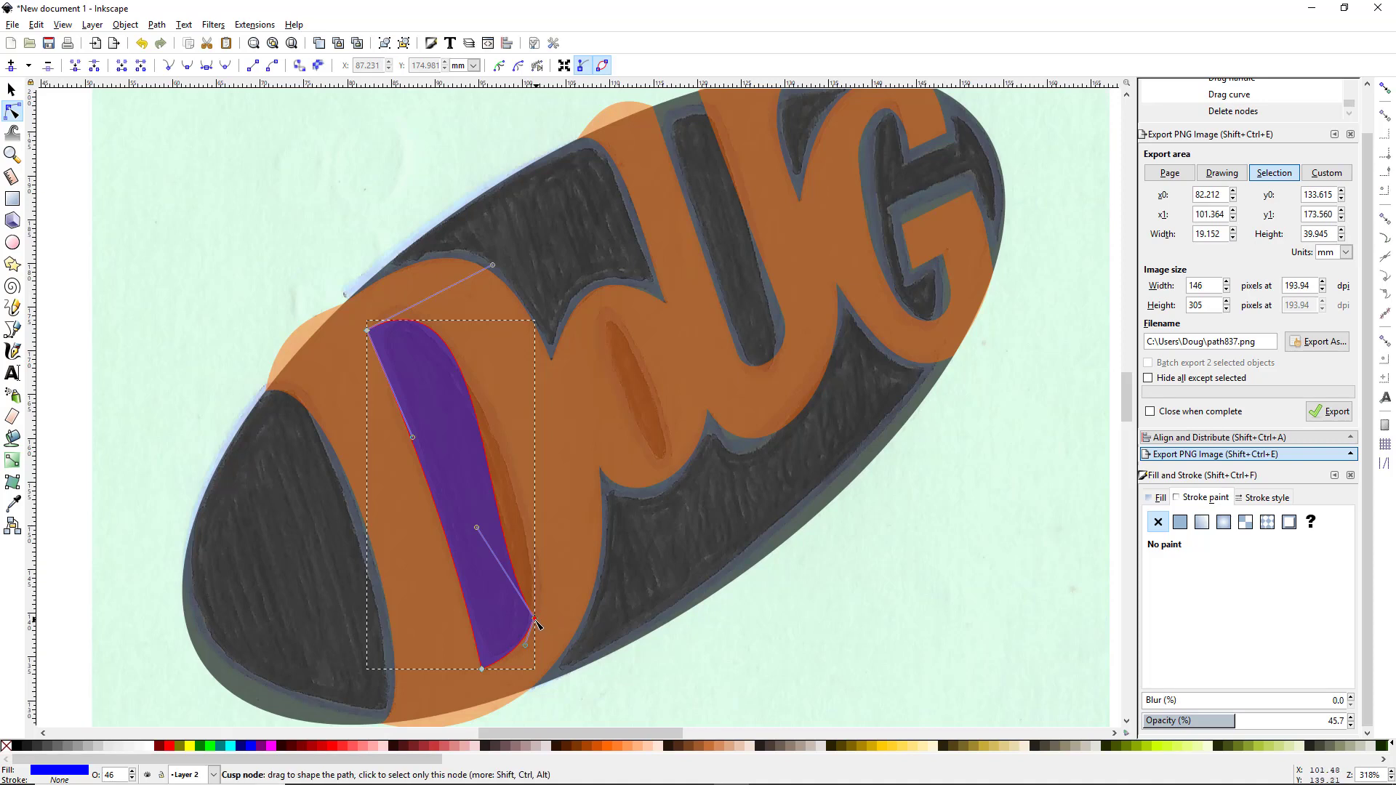
pyautogui.press('Delete')
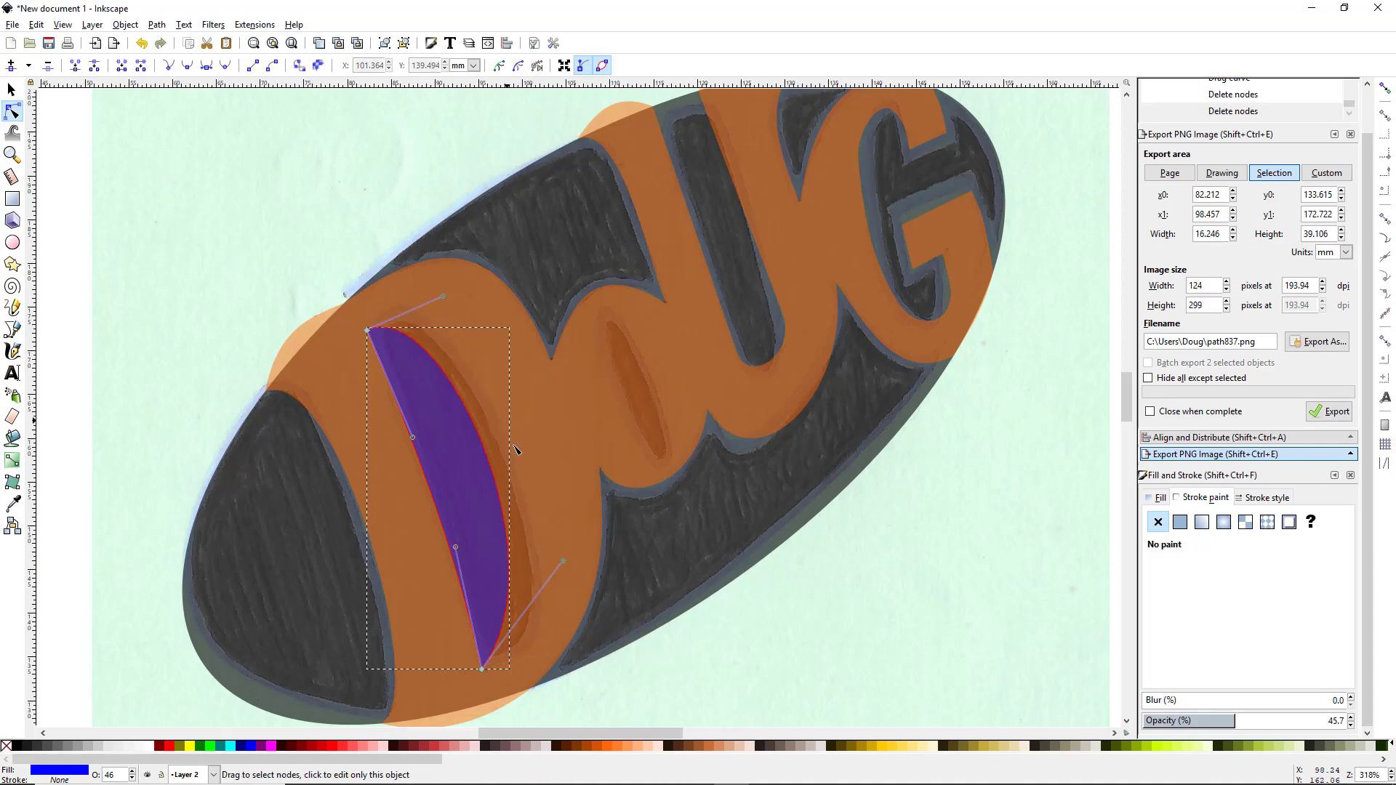
# Adjust the curve handles of the counter shape's two remaining nodes so its right side follows the sketched counter of the first letter
pyautogui.moveTo(450, 286); pyautogui.dragTo(473, 246)
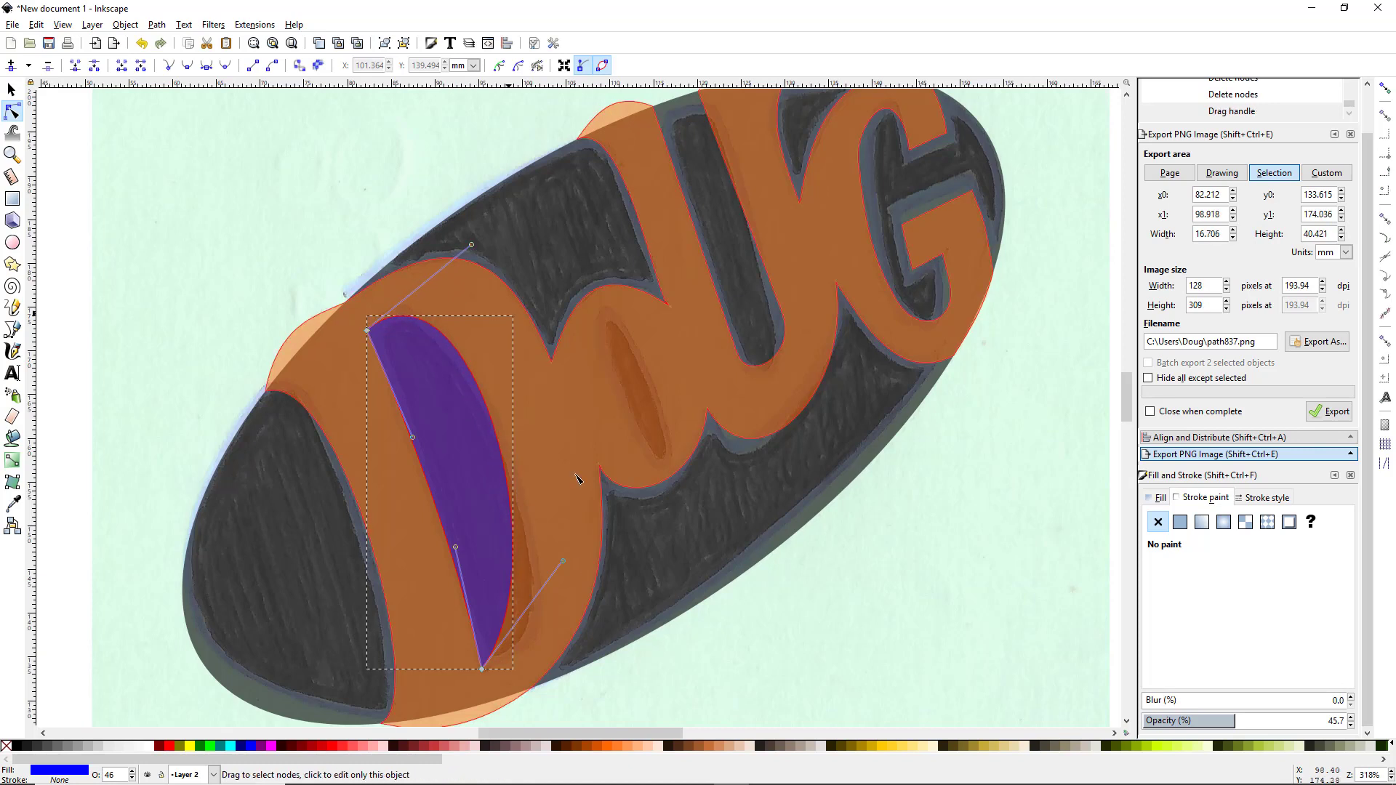
pyautogui.moveTo(563, 561); pyautogui.dragTo(619, 630)
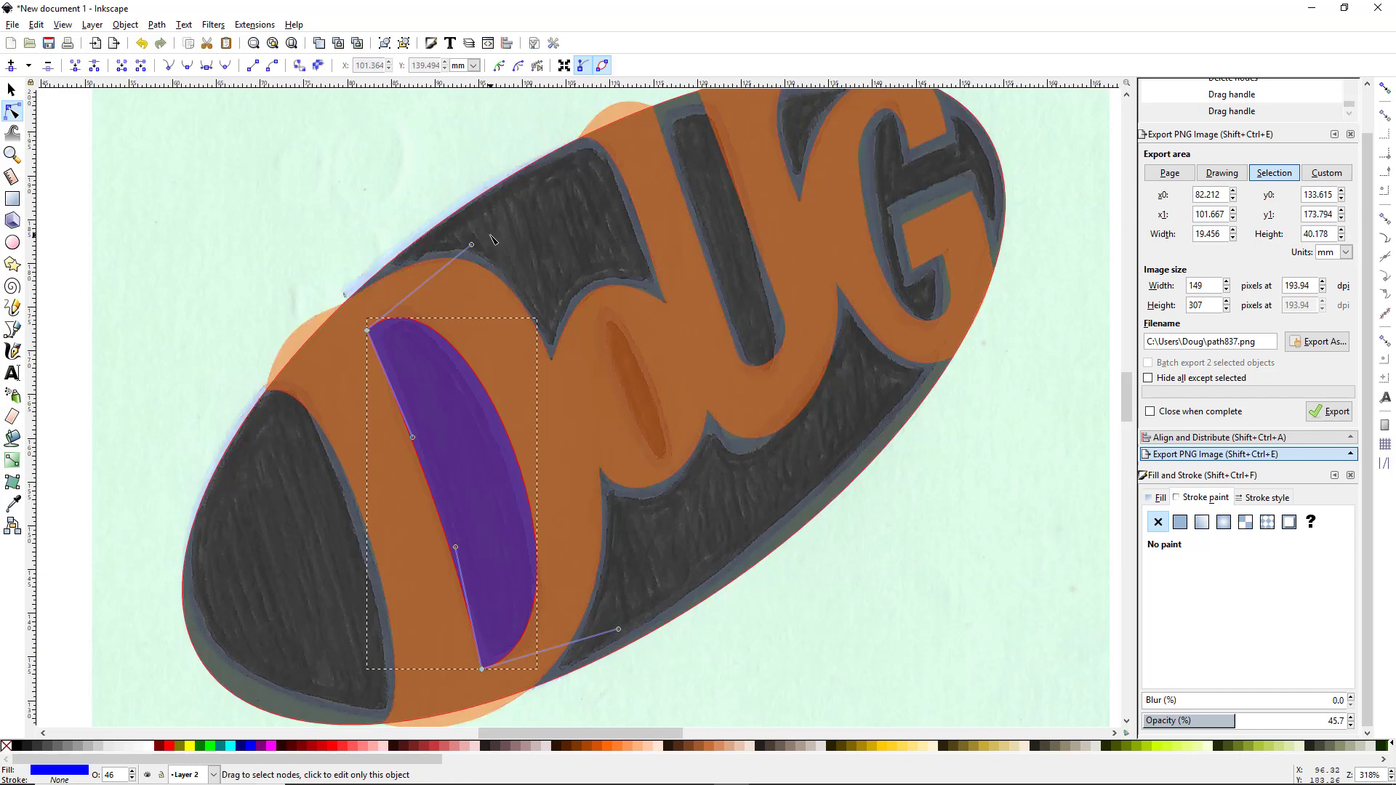
pyautogui.moveTo(473, 247); pyautogui.dragTo(470, 259)
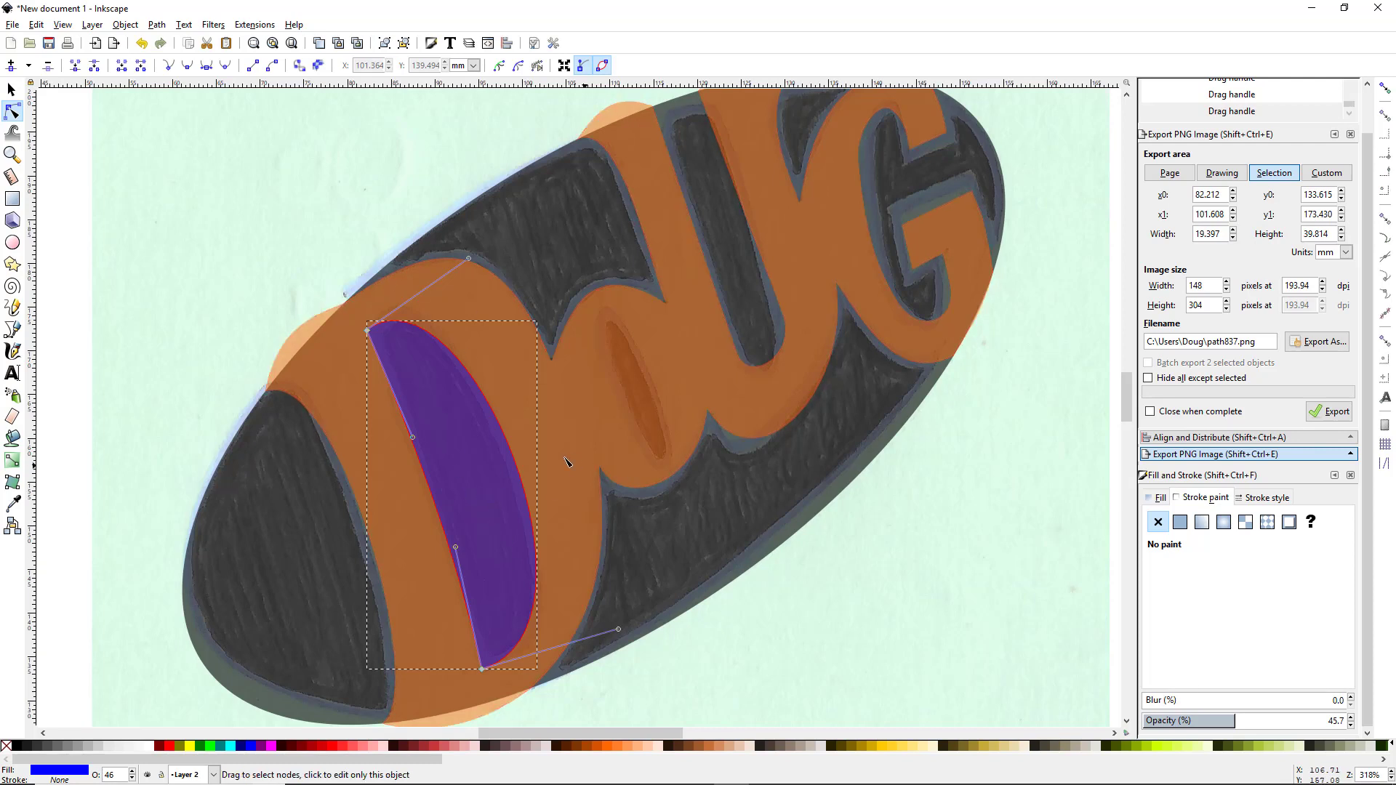
# Subtract the blue counter shape from the orange lettering with a Difference operation
pyautogui.press('s')
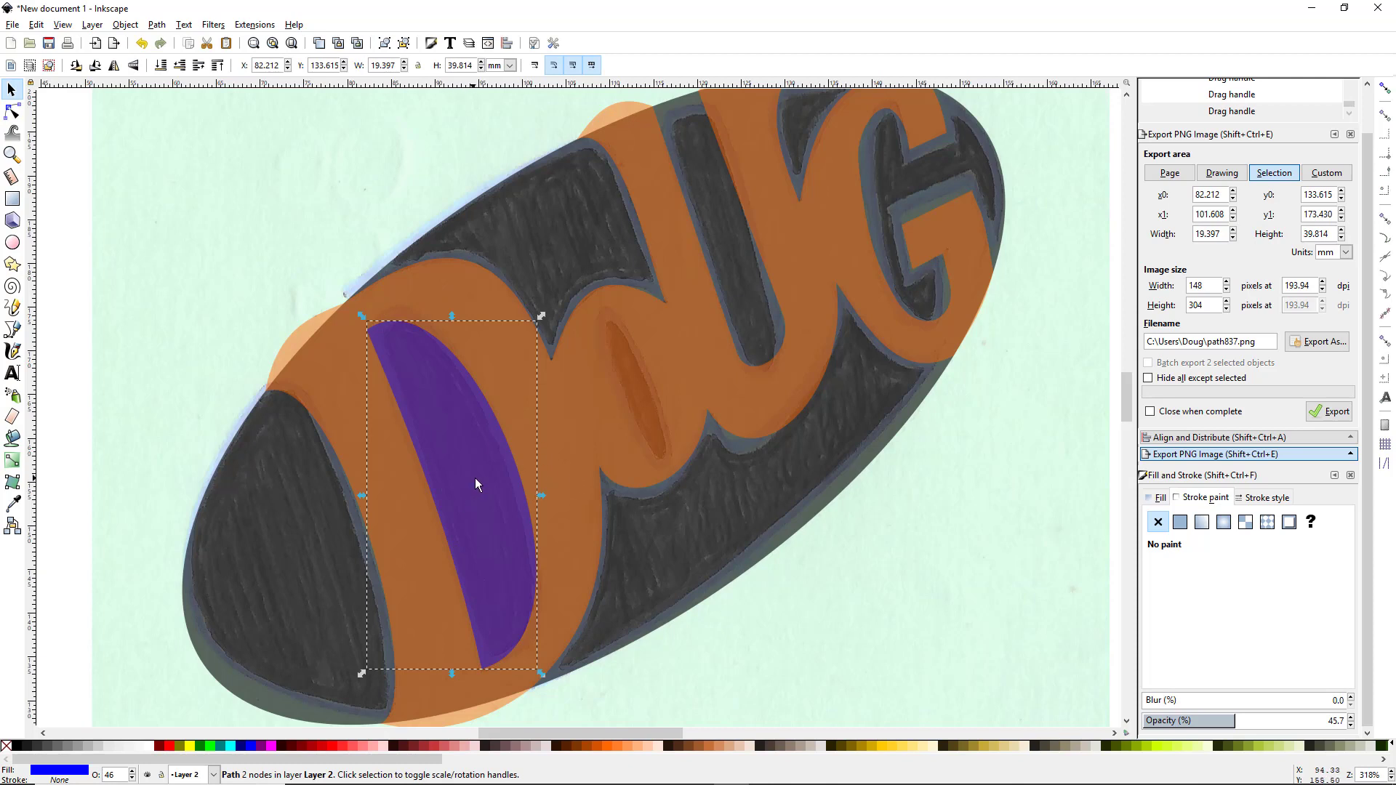
pyautogui.keyDown('shift'); pyautogui.click(578, 411); pyautogui.keyUp('shift')
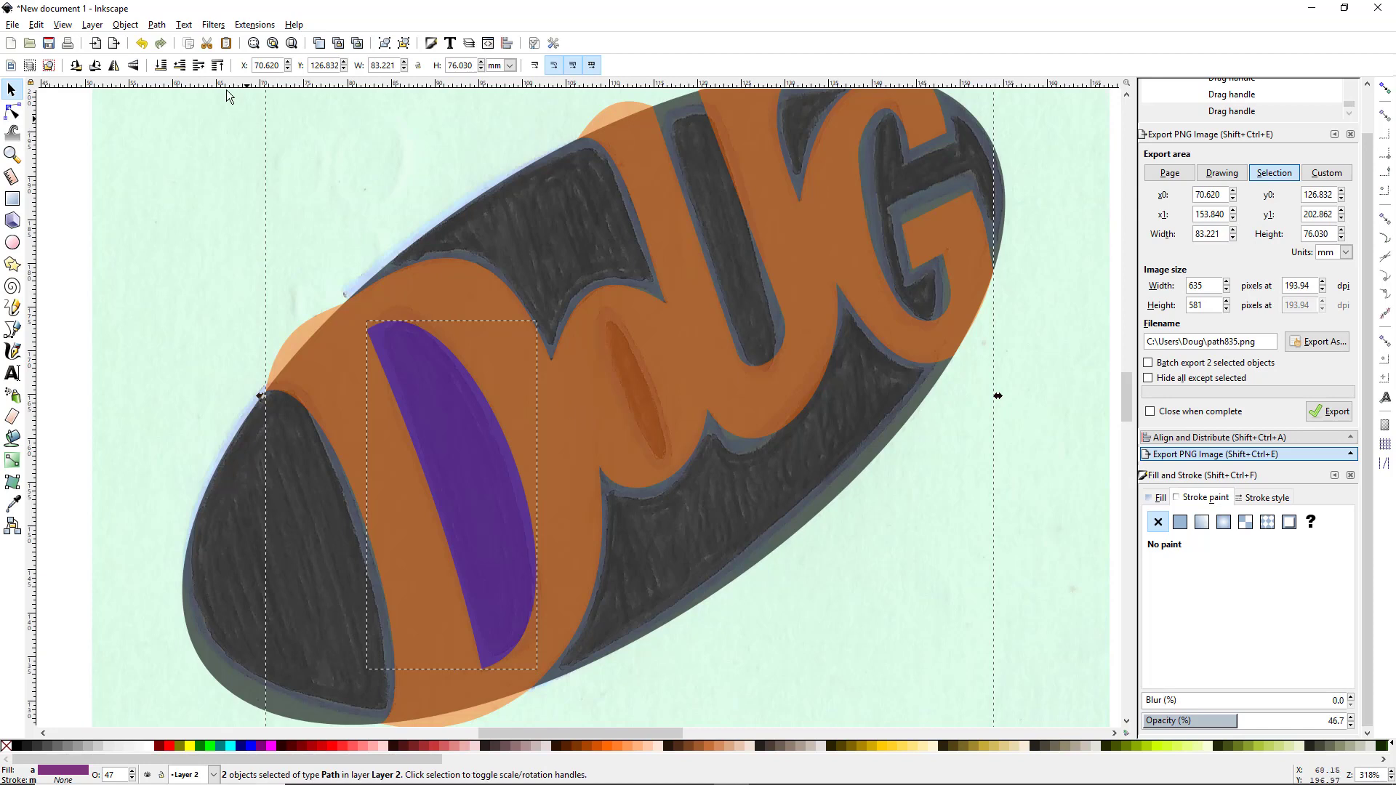
pyautogui.click(156, 24)
pyautogui.click(200, 125)
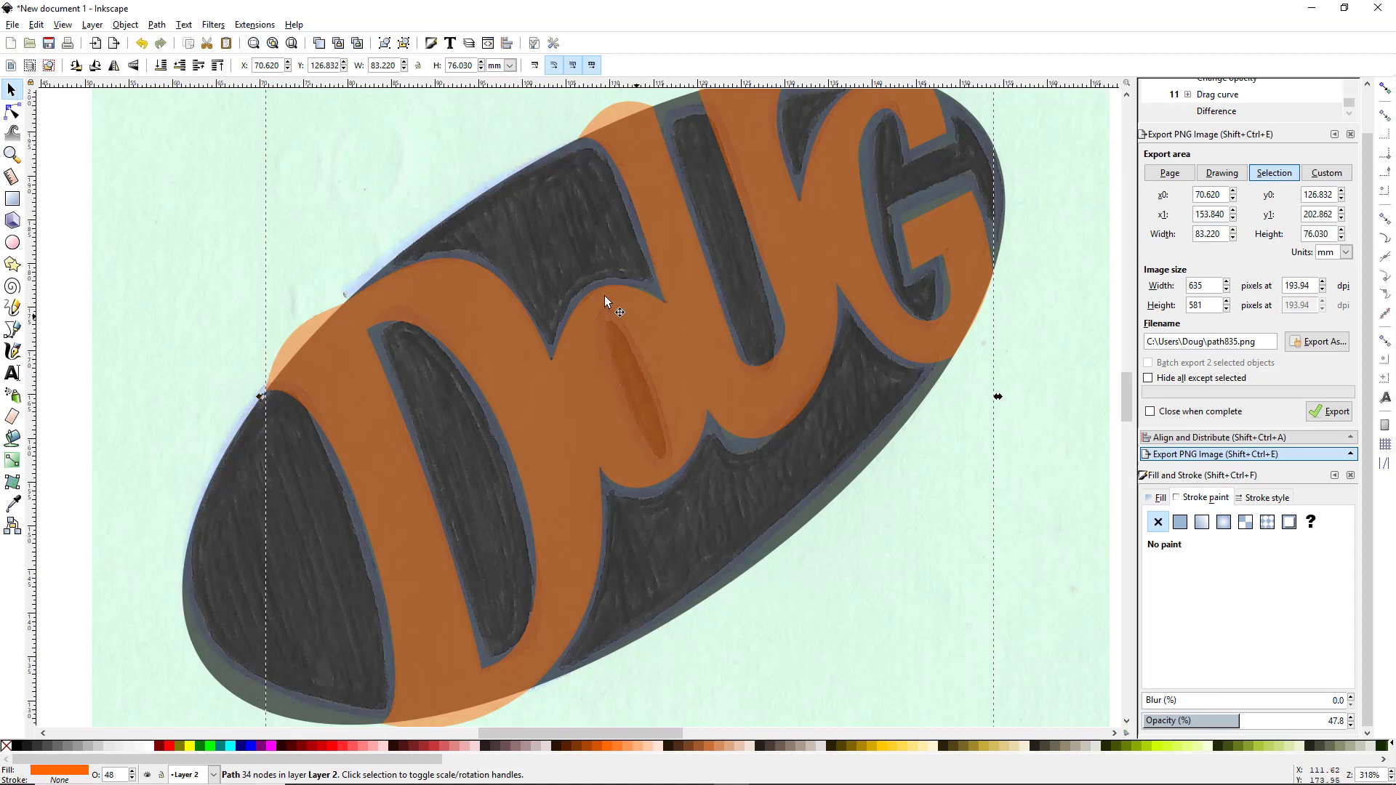
# Draw a narrow ellipse over the second letter's counter, then rotate and scale it to fit, about 7.6 by 18 mm overall
pyautogui.click(12, 242)
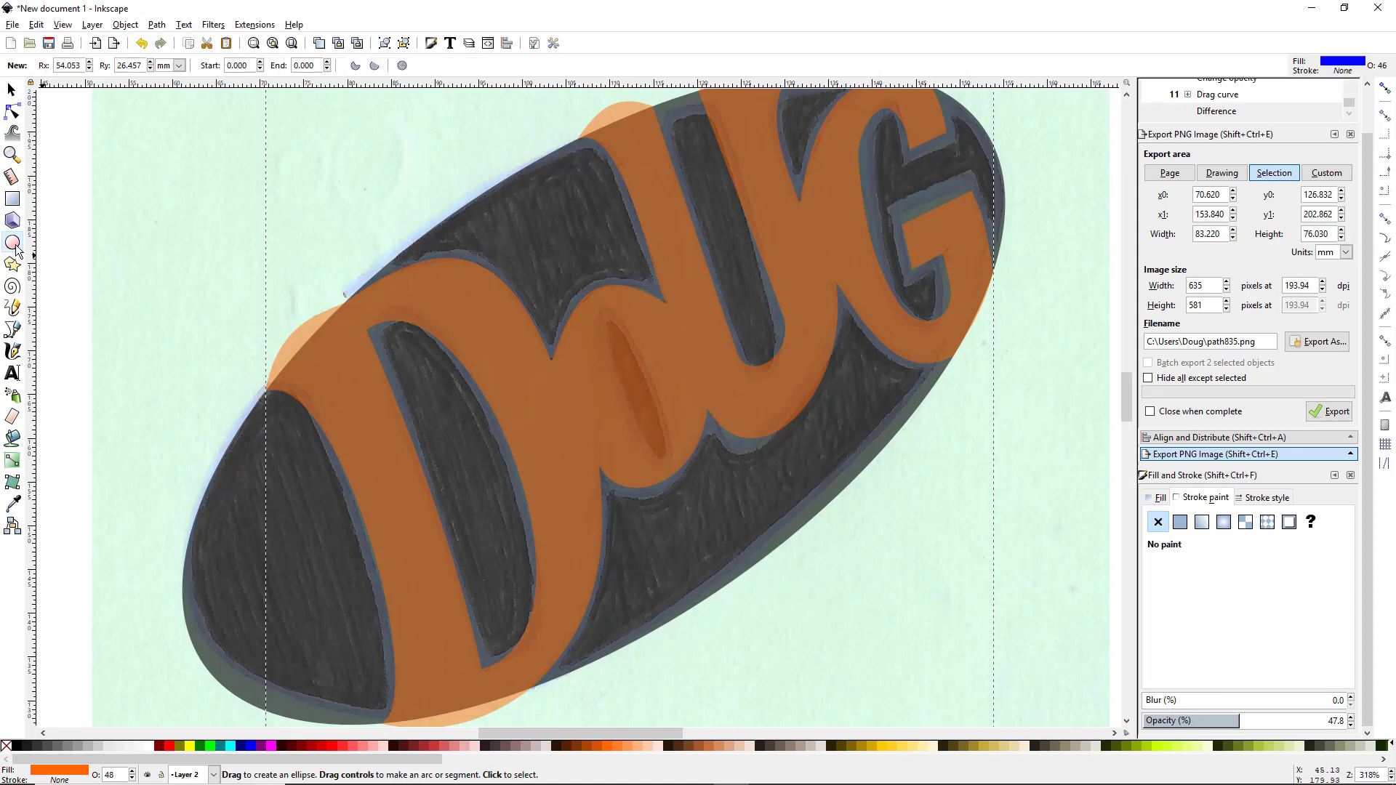
pyautogui.moveTo(602, 315); pyautogui.dragTo(640, 474)
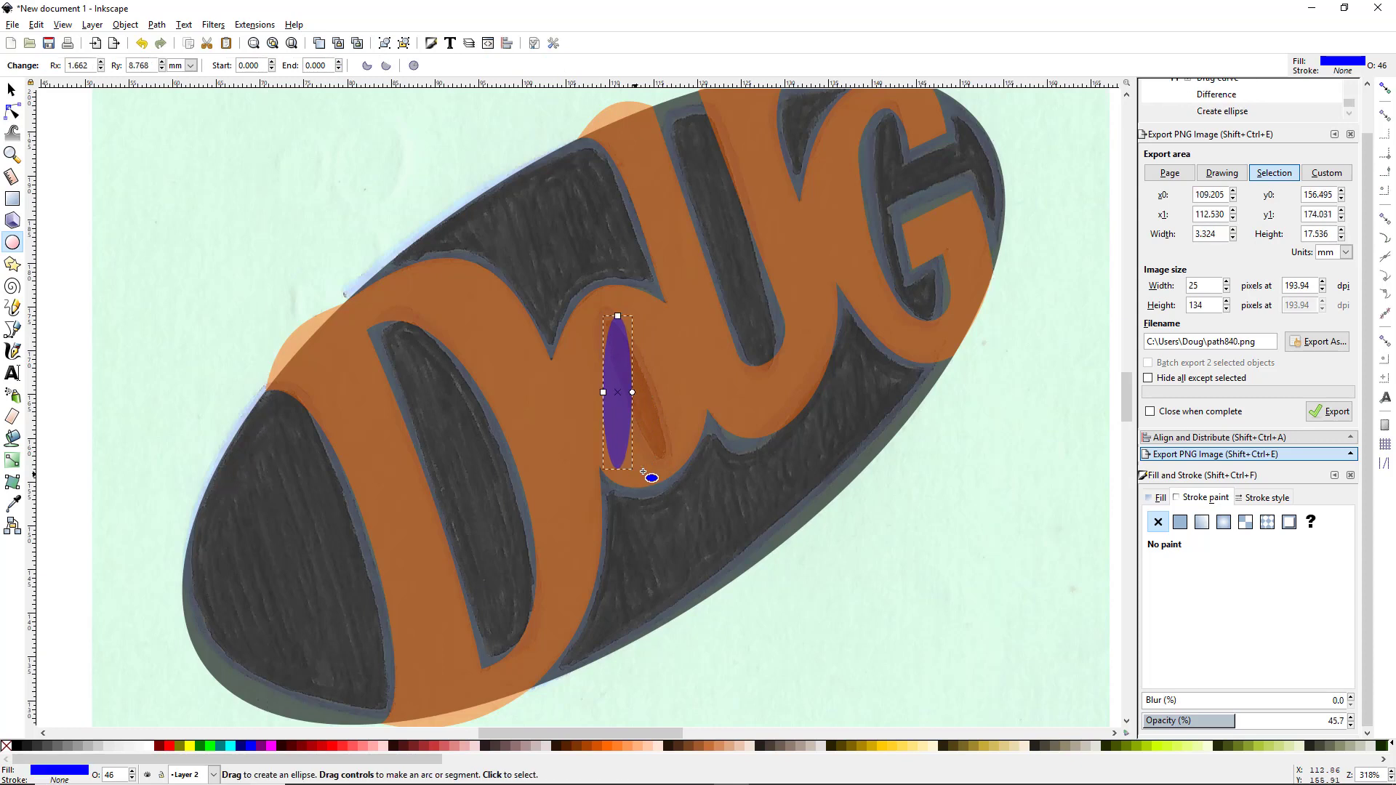
pyautogui.press('s')
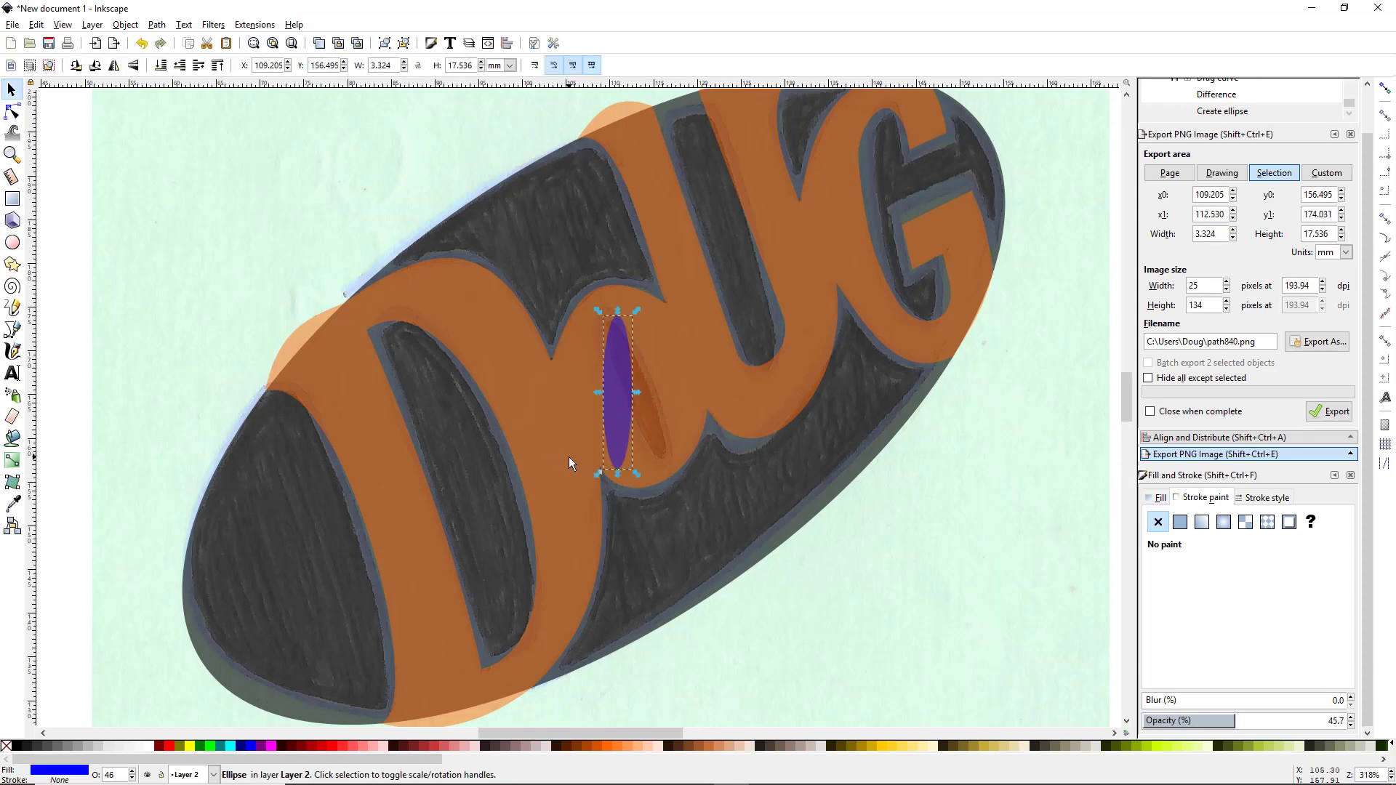
pyautogui.click(614, 439)
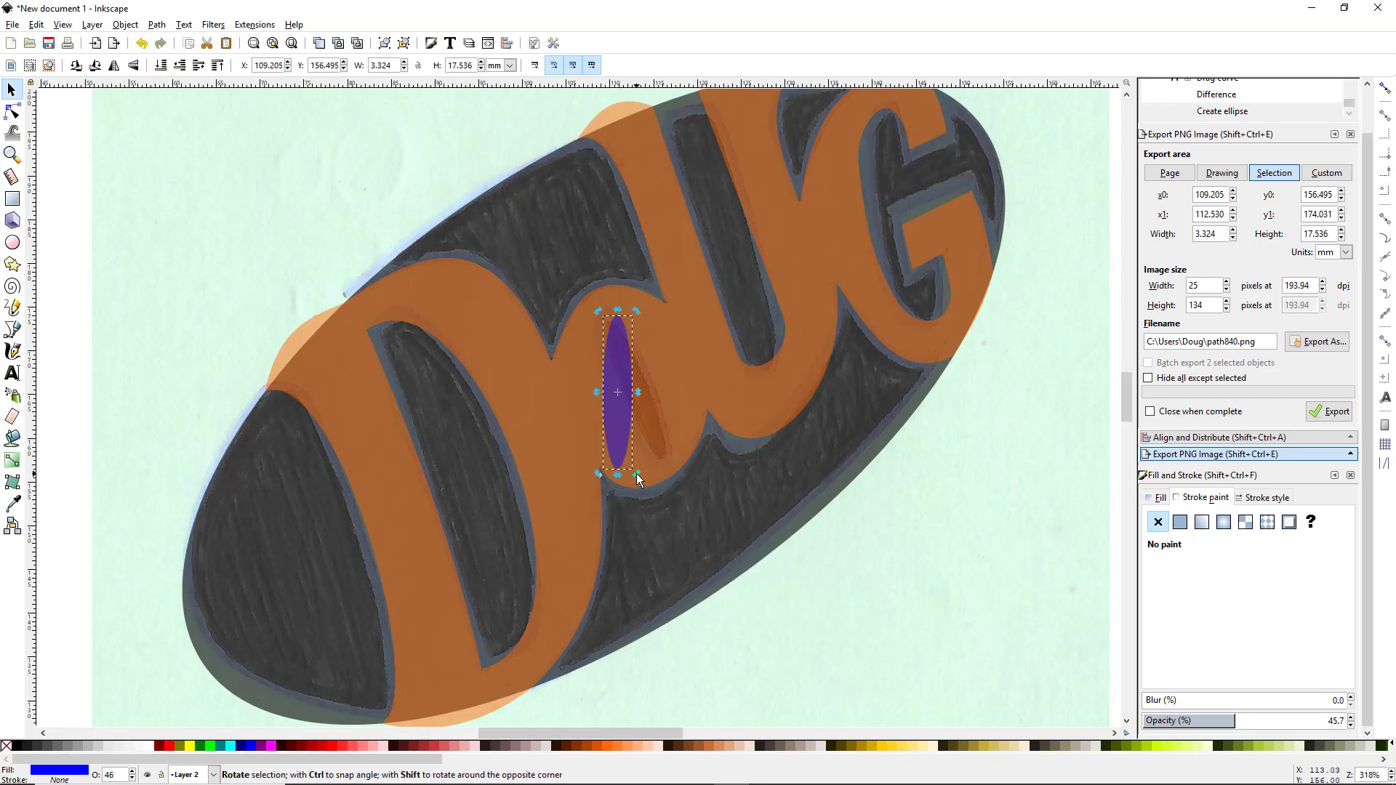
pyautogui.moveTo(636, 473); pyautogui.dragTo(673, 465)
pyautogui.click(649, 419)
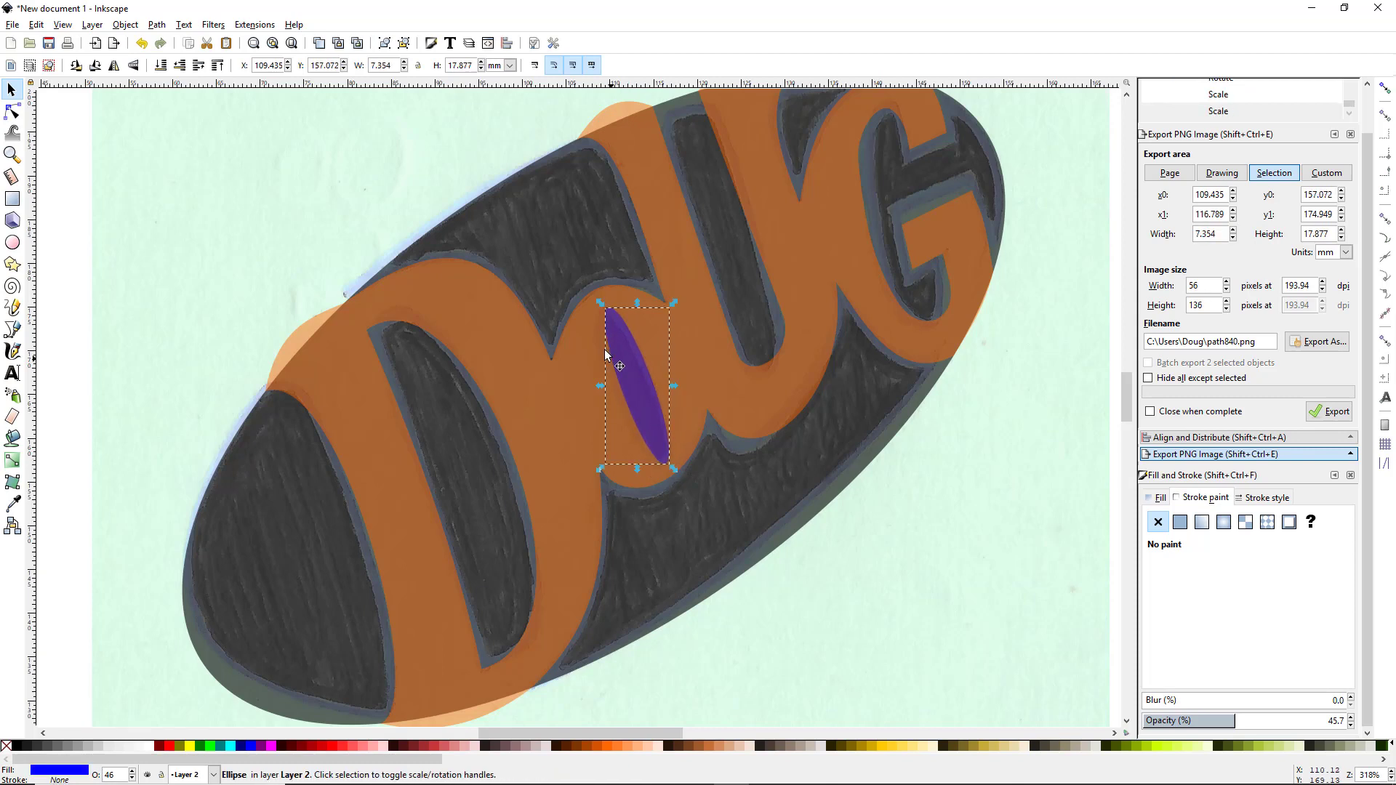
pyautogui.moveTo(601, 311); pyautogui.dragTo(596, 305)
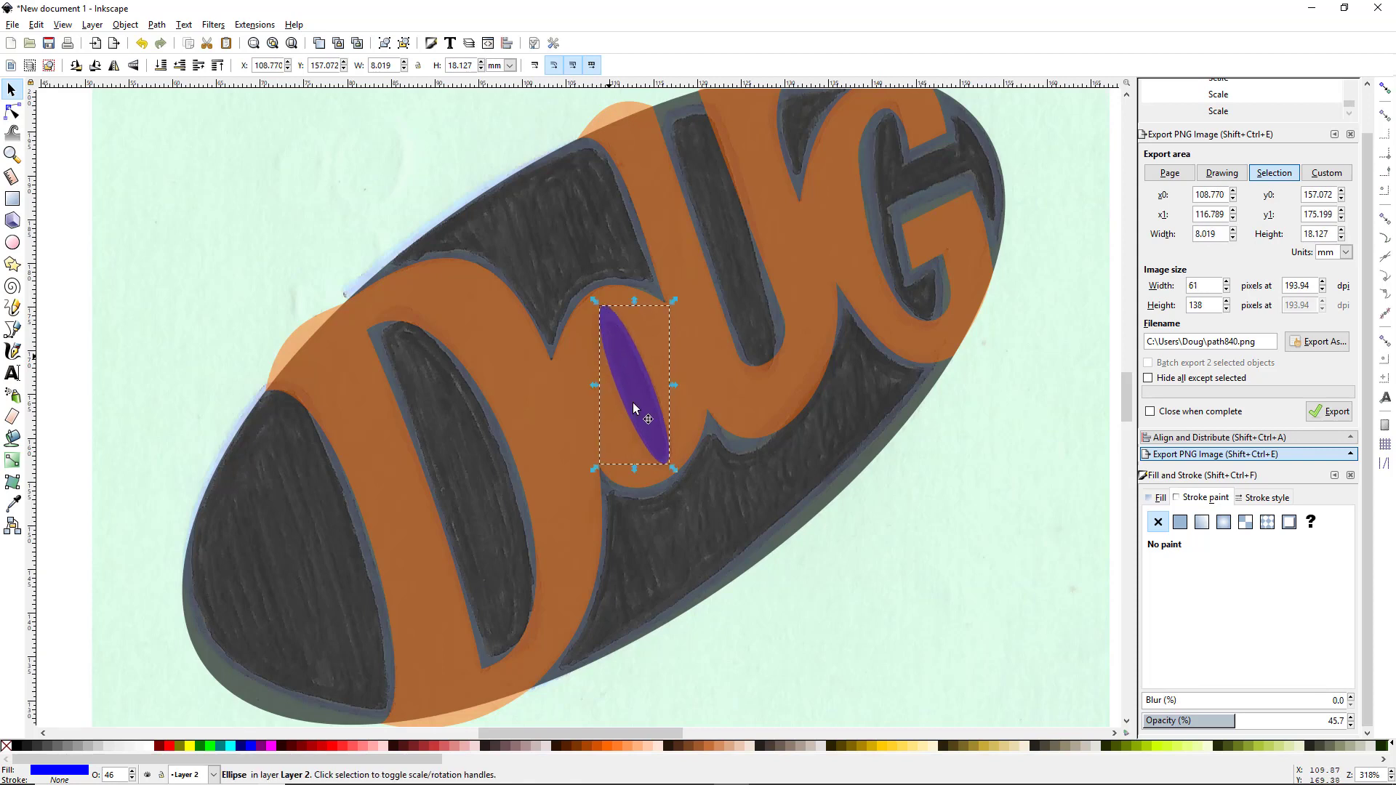
pyautogui.moveTo(672, 466); pyautogui.dragTo(667, 464)
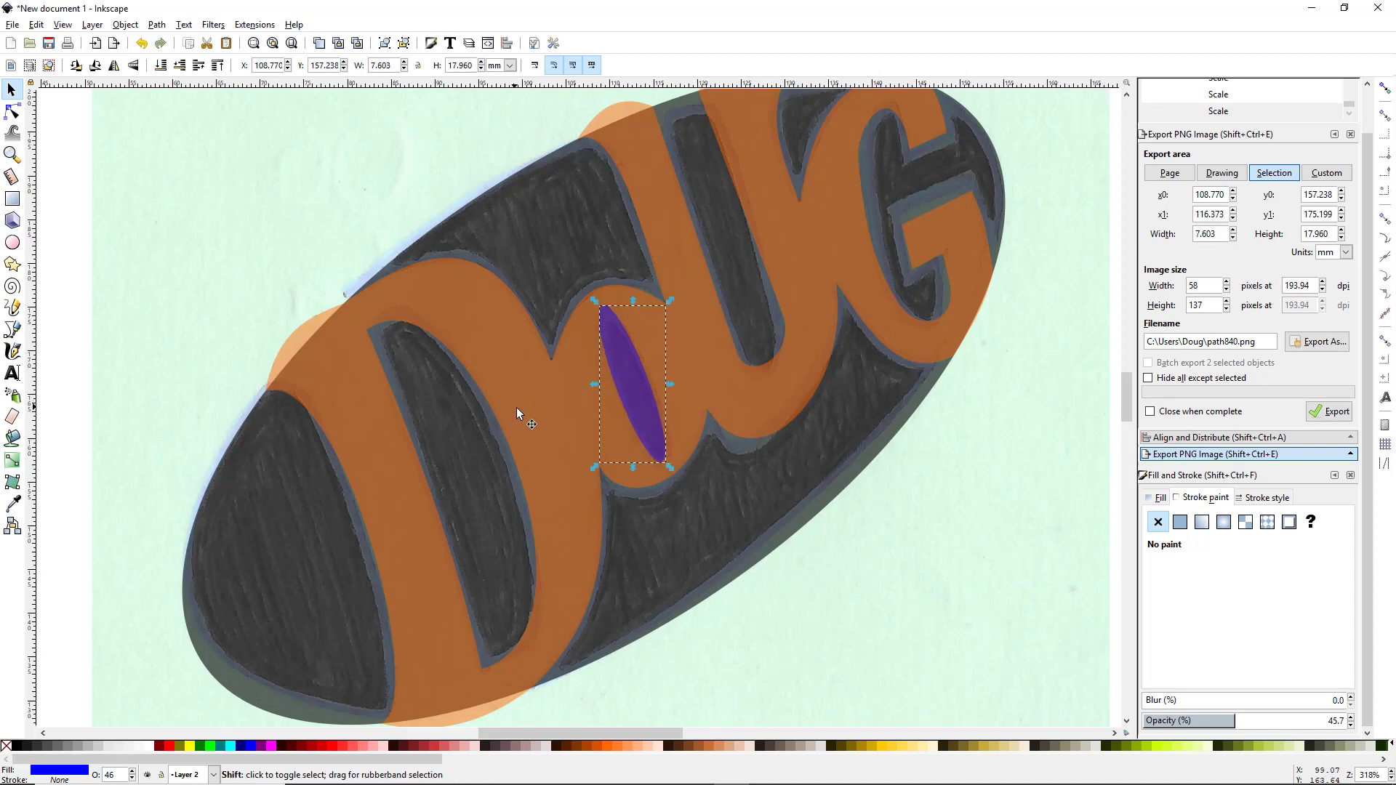
# Cut the tilted ellipse out of the orange lettering with a Difference operation
pyautogui.keyDown('shift'); pyautogui.click(547, 403); pyautogui.keyUp('shift')
pyautogui.click(157, 24)
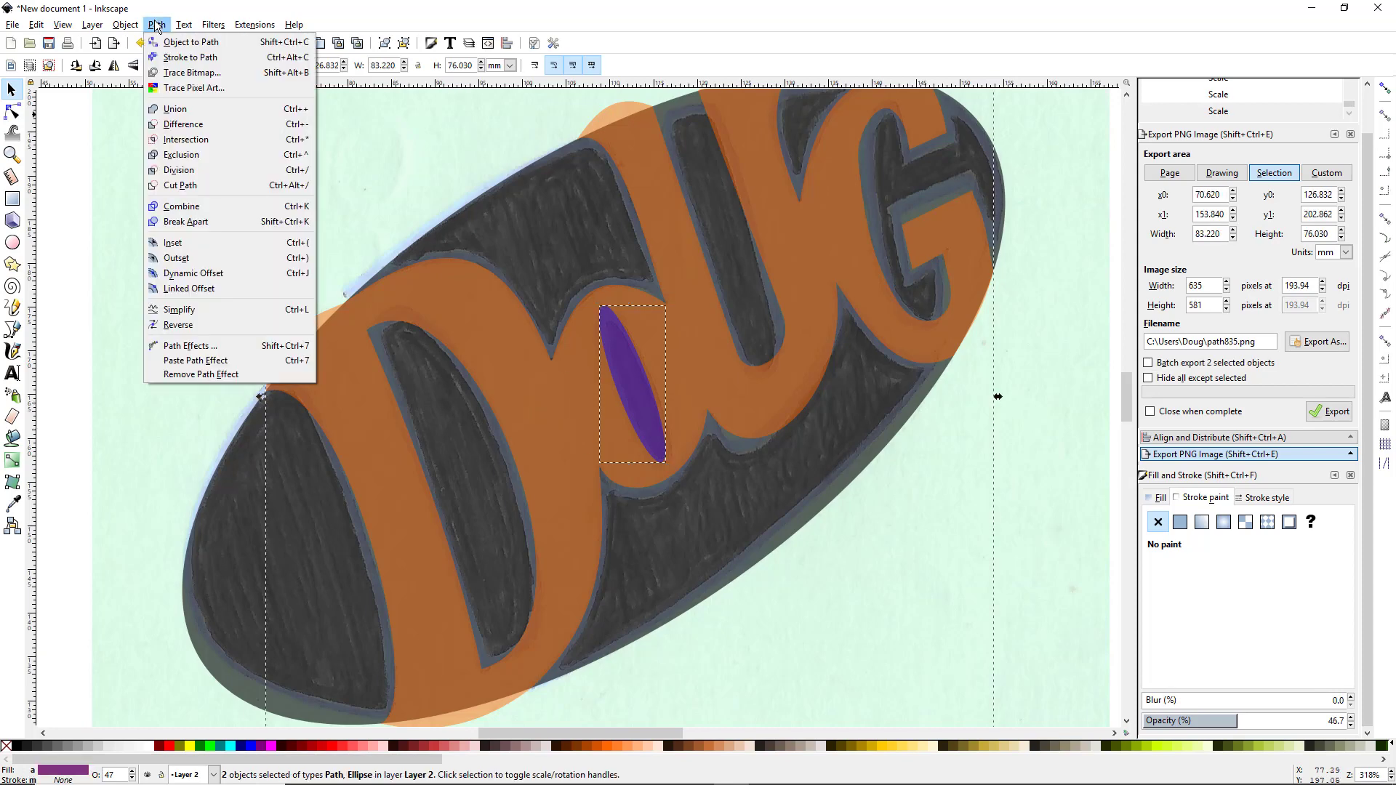
pyautogui.click(216, 121)
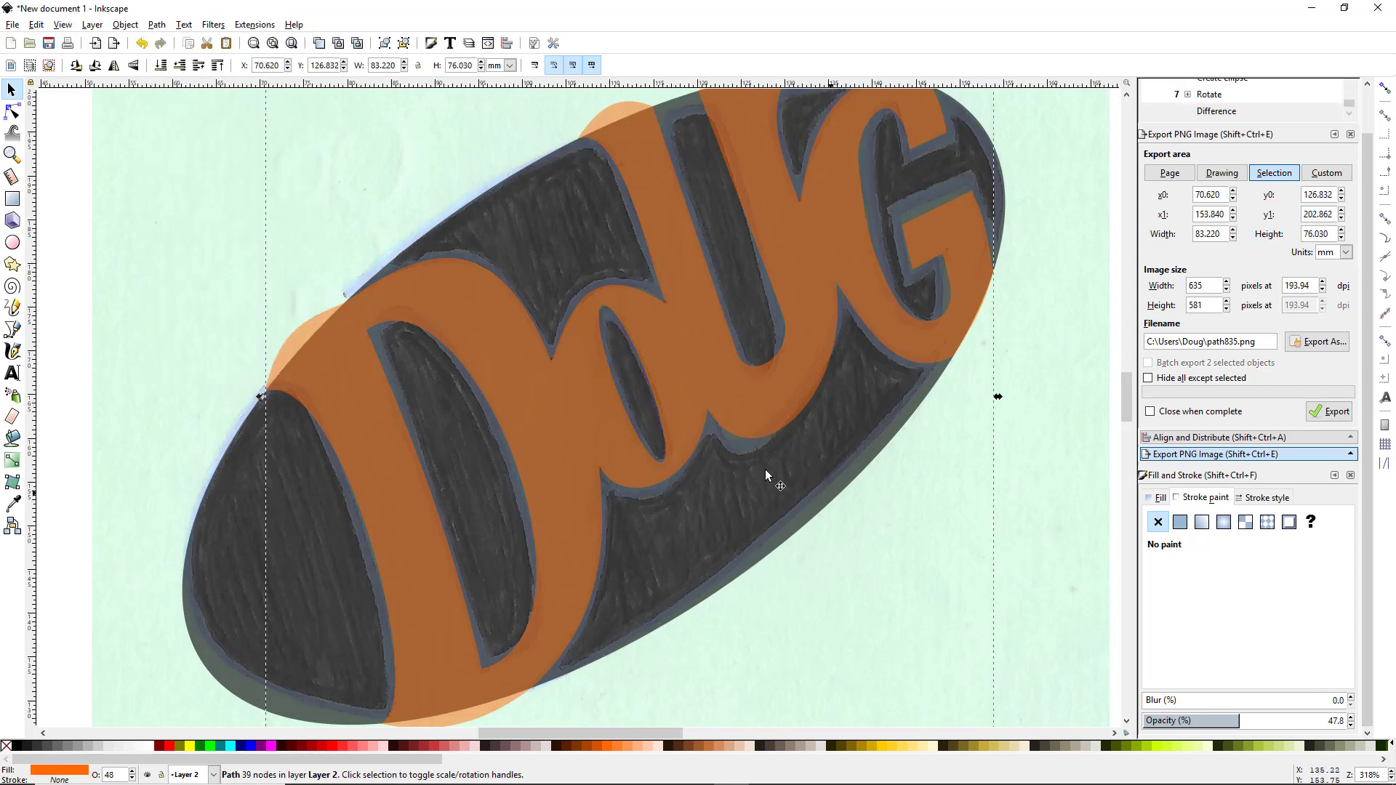
# Subtract the finished orange lettering from the dark oval with a Difference operation
pyautogui.keyDown('ctrl'); pyautogui.scroll(-1, 685, 439); pyautogui.keyUp('ctrl')
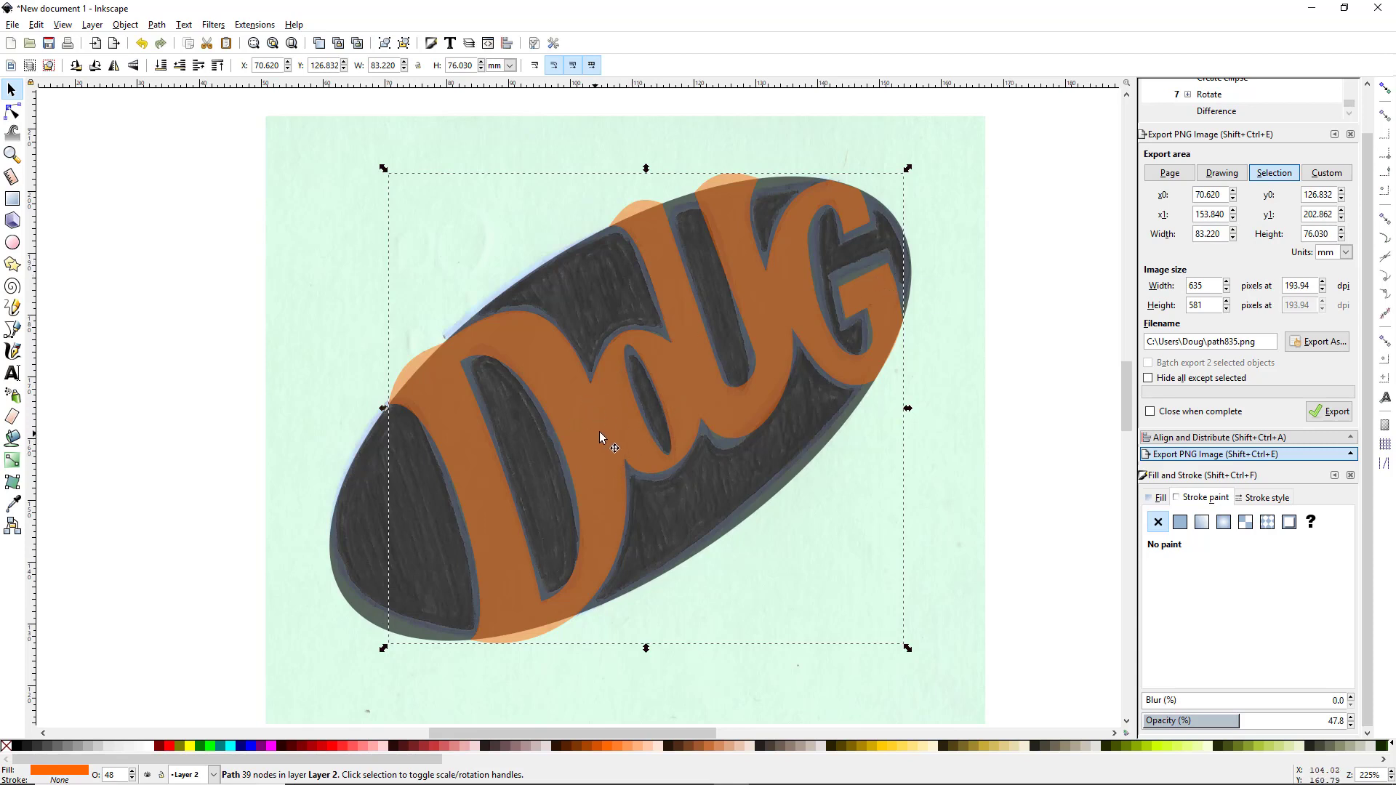
pyautogui.keyDown('shift'); pyautogui.click(618, 286); pyautogui.keyUp('shift')
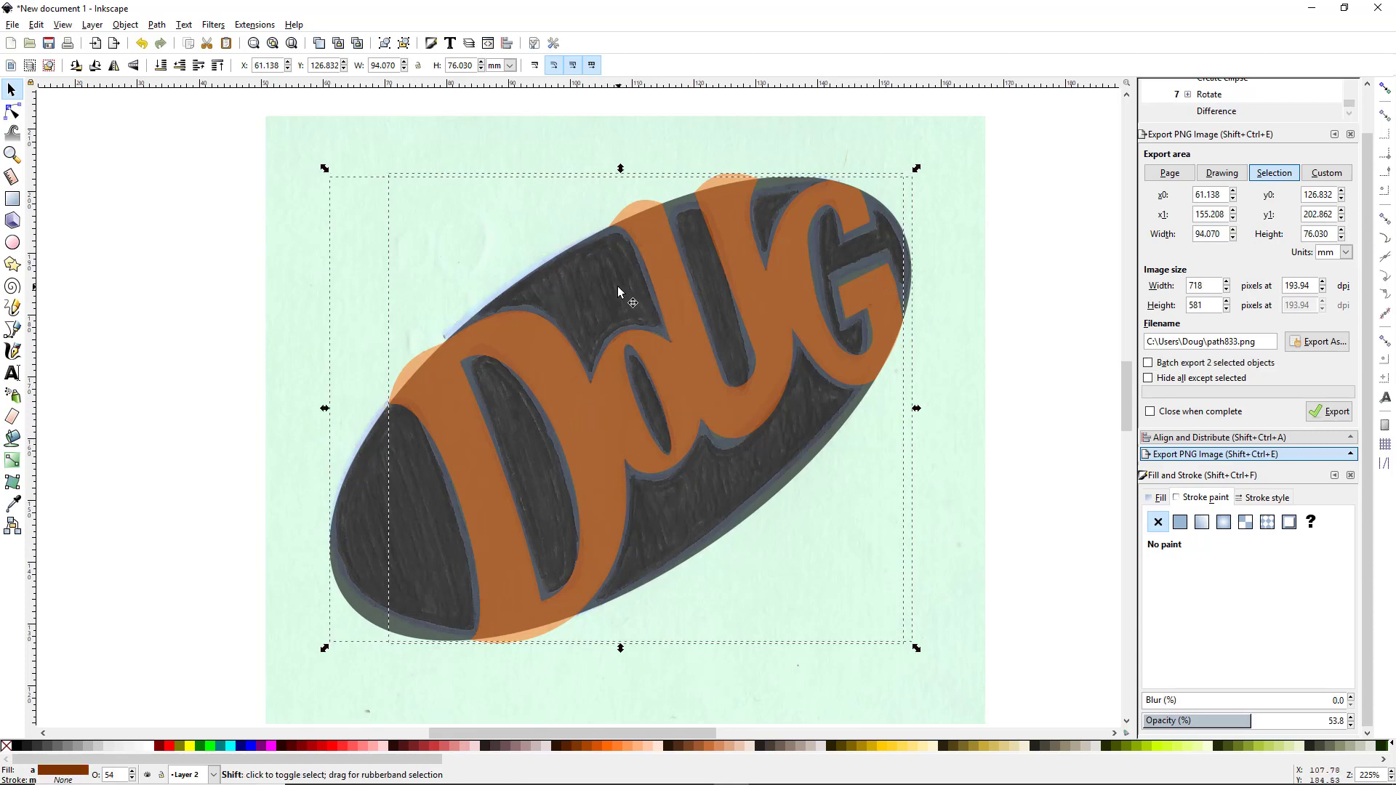
pyautogui.click(157, 25)
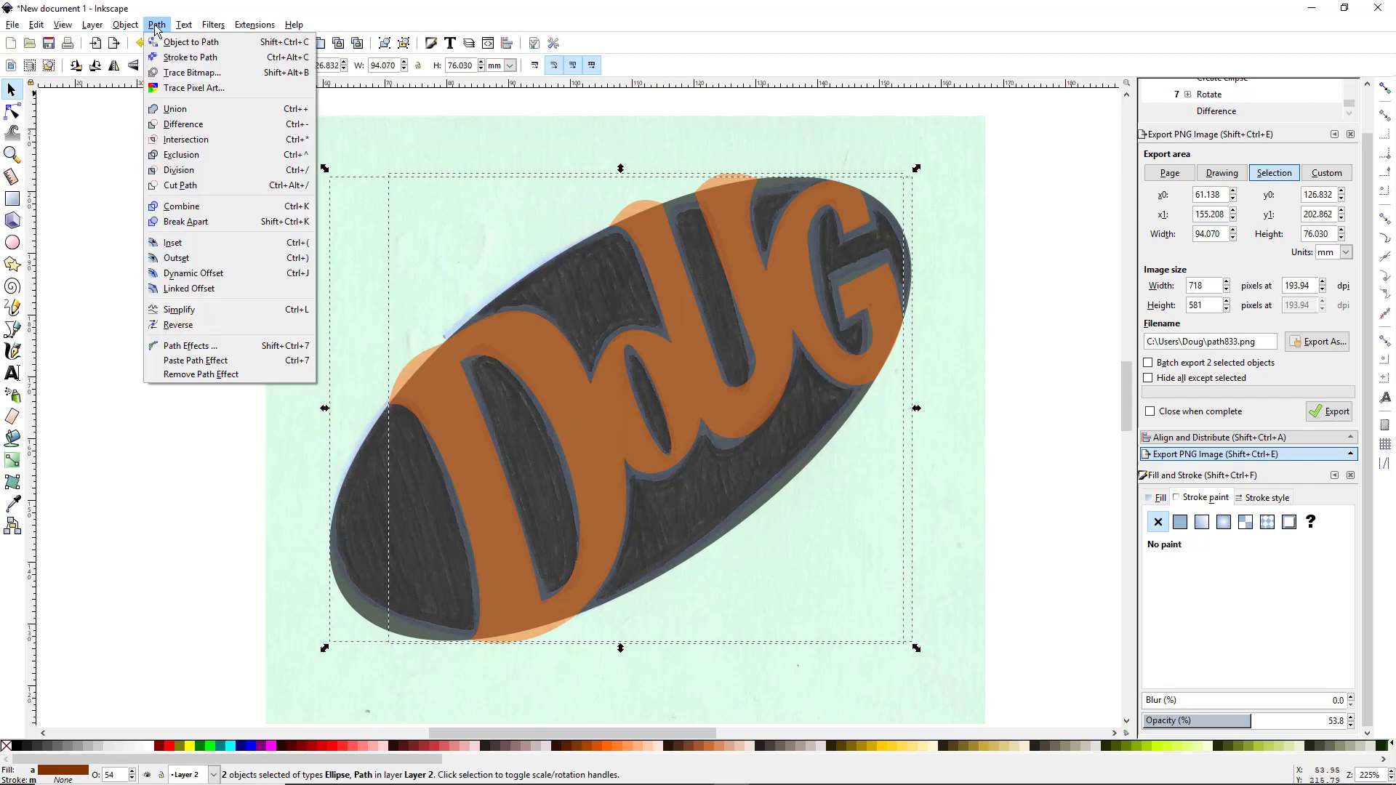
pyautogui.click(221, 125)
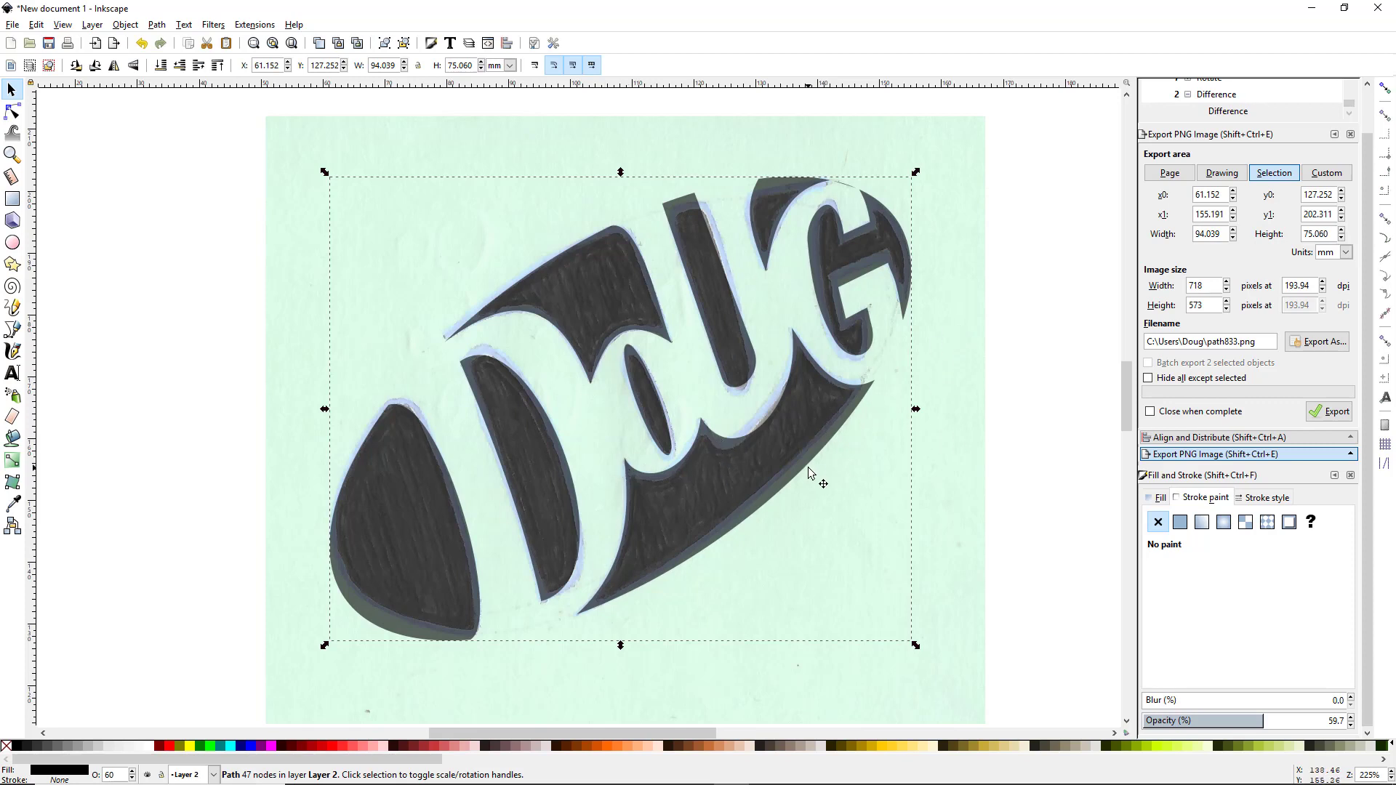
# Make Layer 1 with the scanned sketch the current layer, unlock it and hide it to inspect the vector logo alone
pyautogui.scroll(-2, 834, 469)
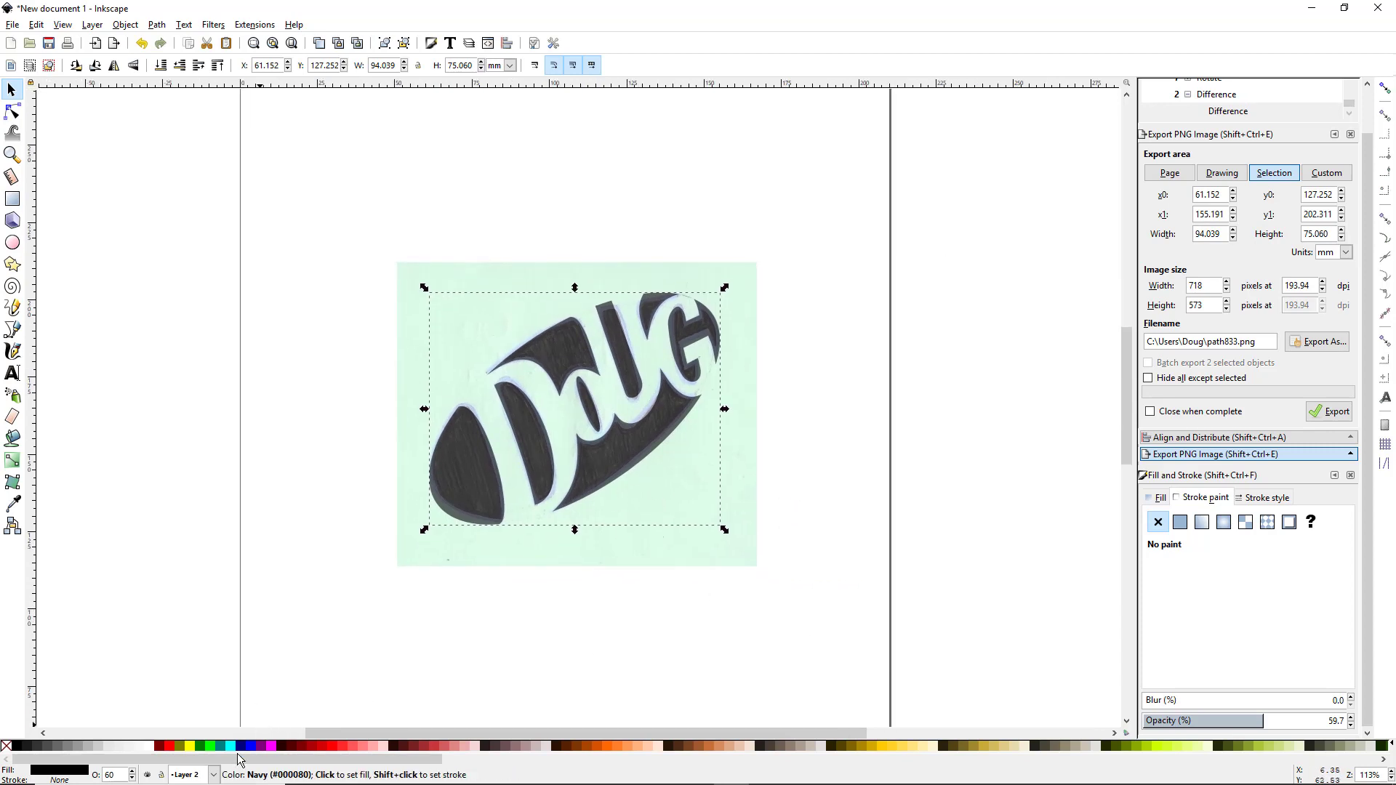
pyautogui.click(213, 775)
pyautogui.click(190, 756)
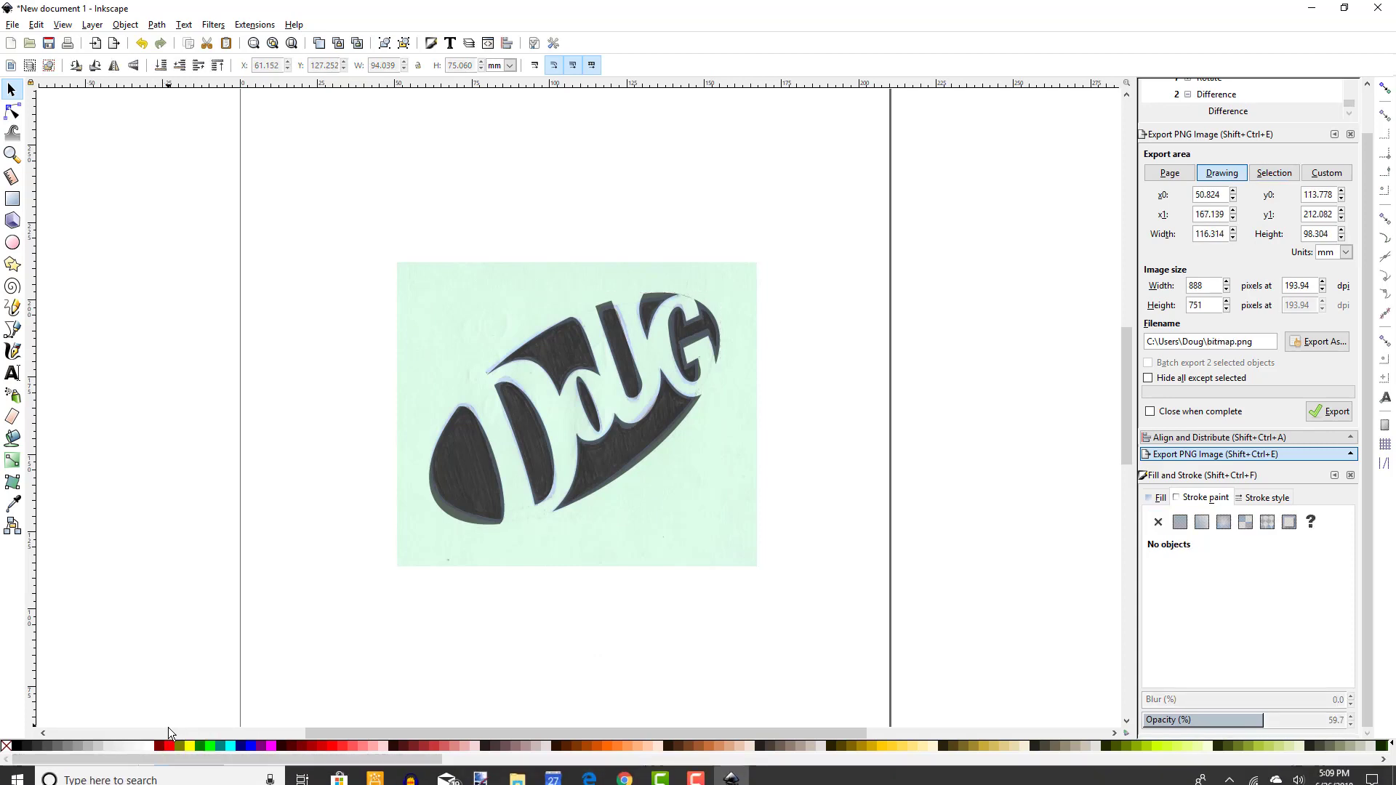
pyautogui.click(162, 775)
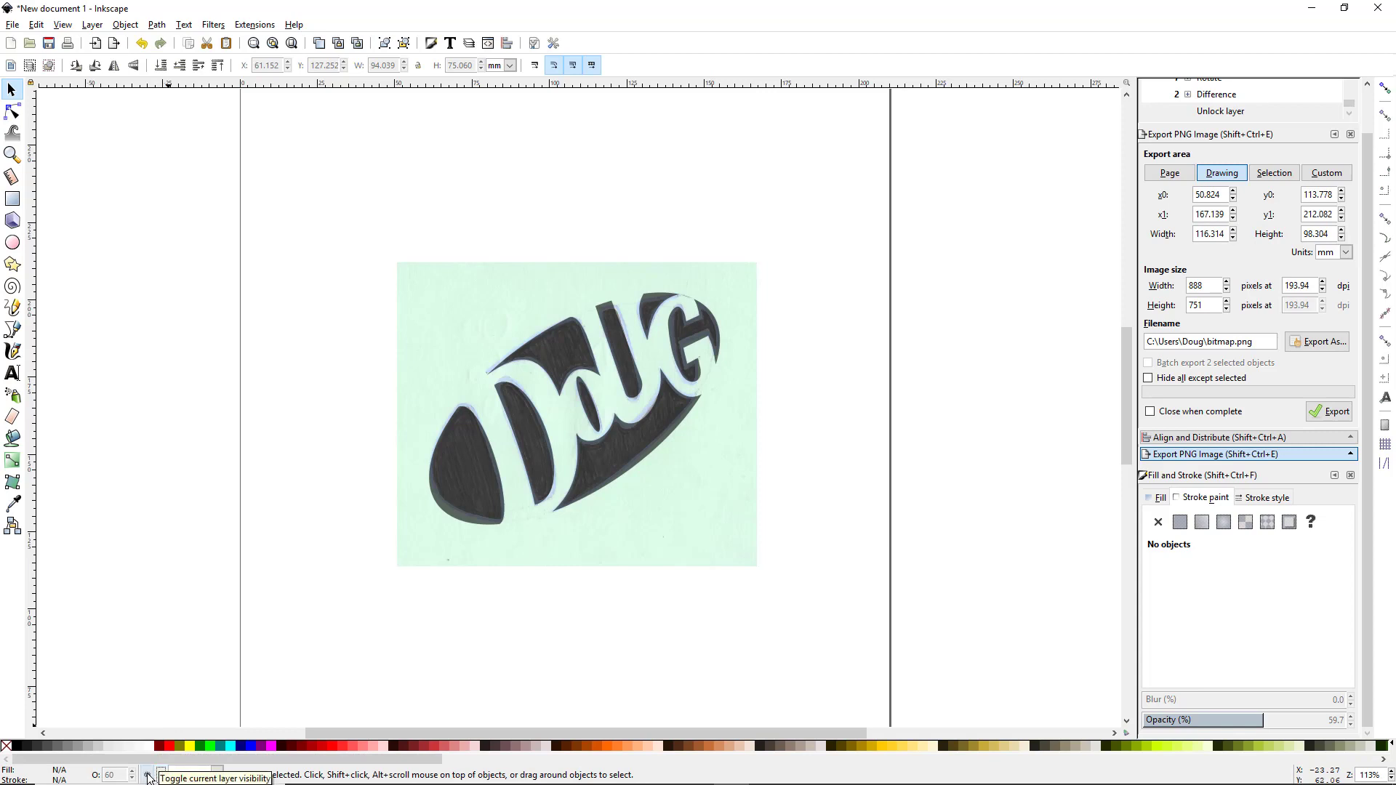
pyautogui.click(147, 775)
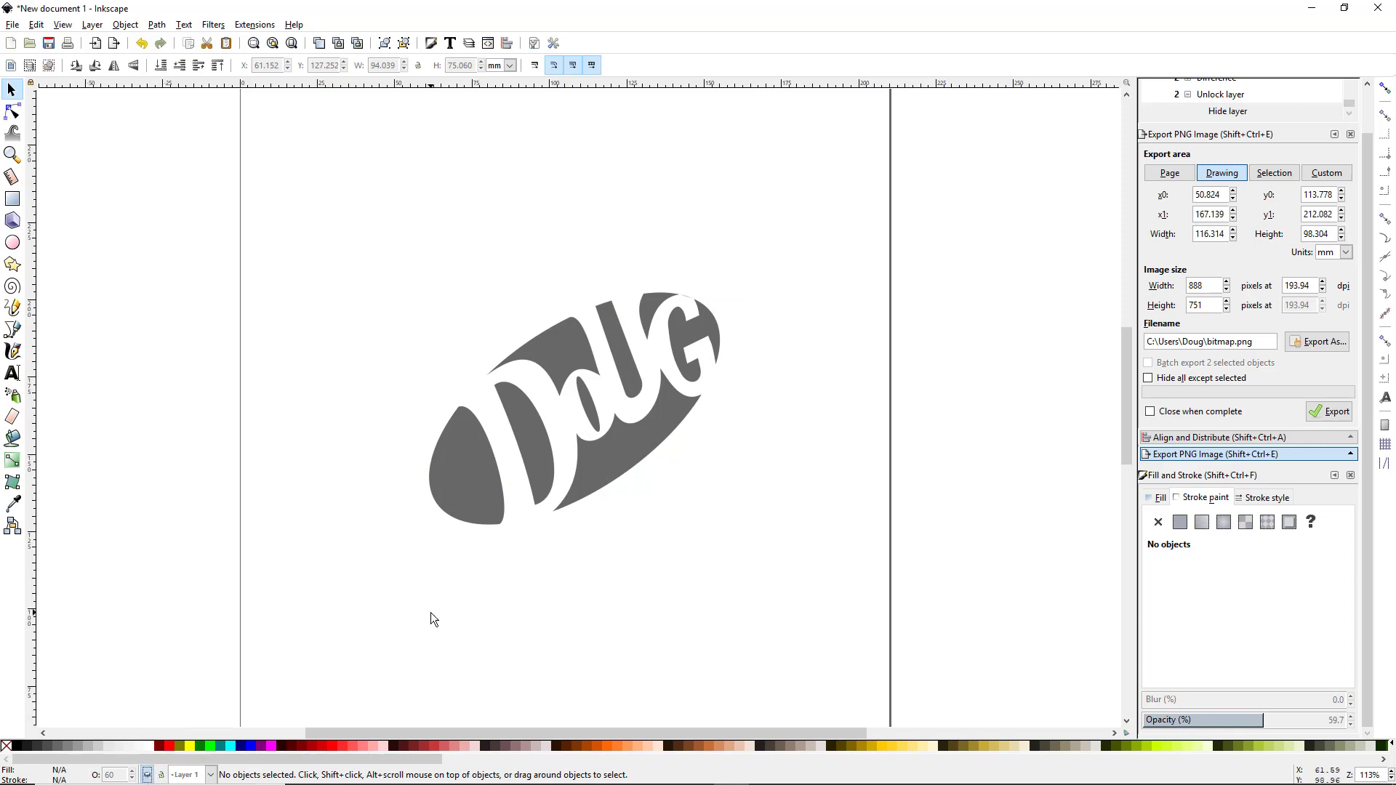
pyautogui.scroll(2, 553, 520)
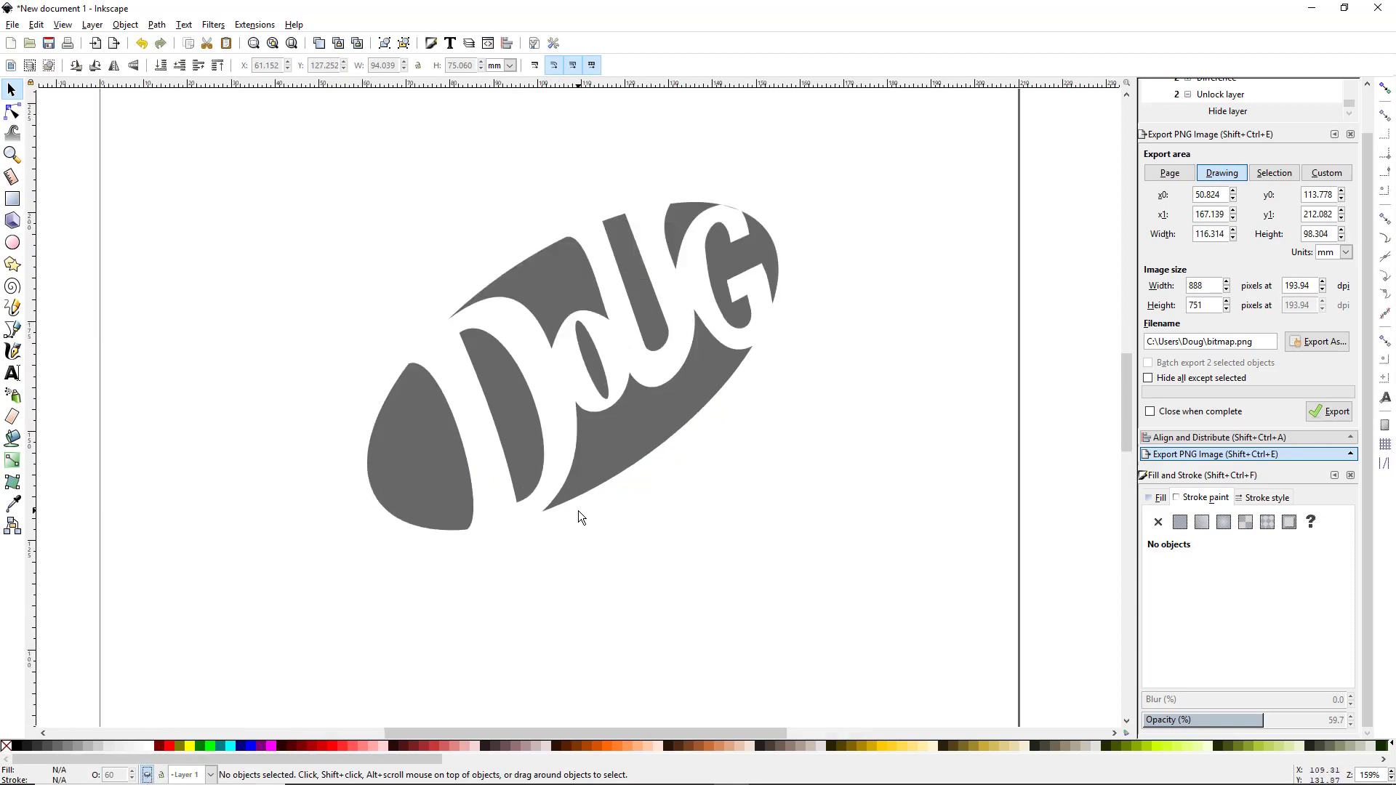
pyautogui.moveTo(551, 600); pyautogui.dragTo(598, 557)
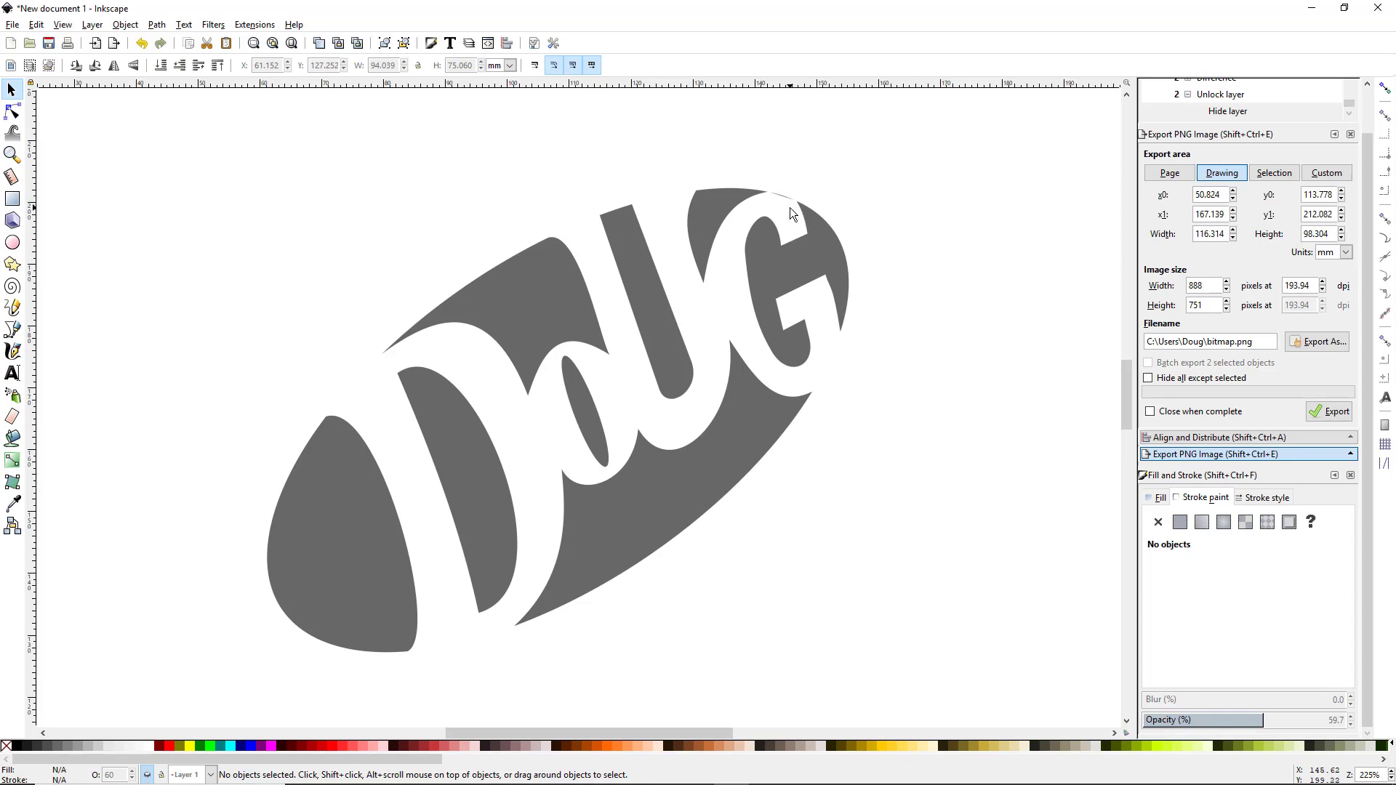
# Make Layer 2 current and draw a rectangle about 4.3 by 2 mm over the thin leftover sliver above the last letter
pyautogui.scroll(5, 790, 207)
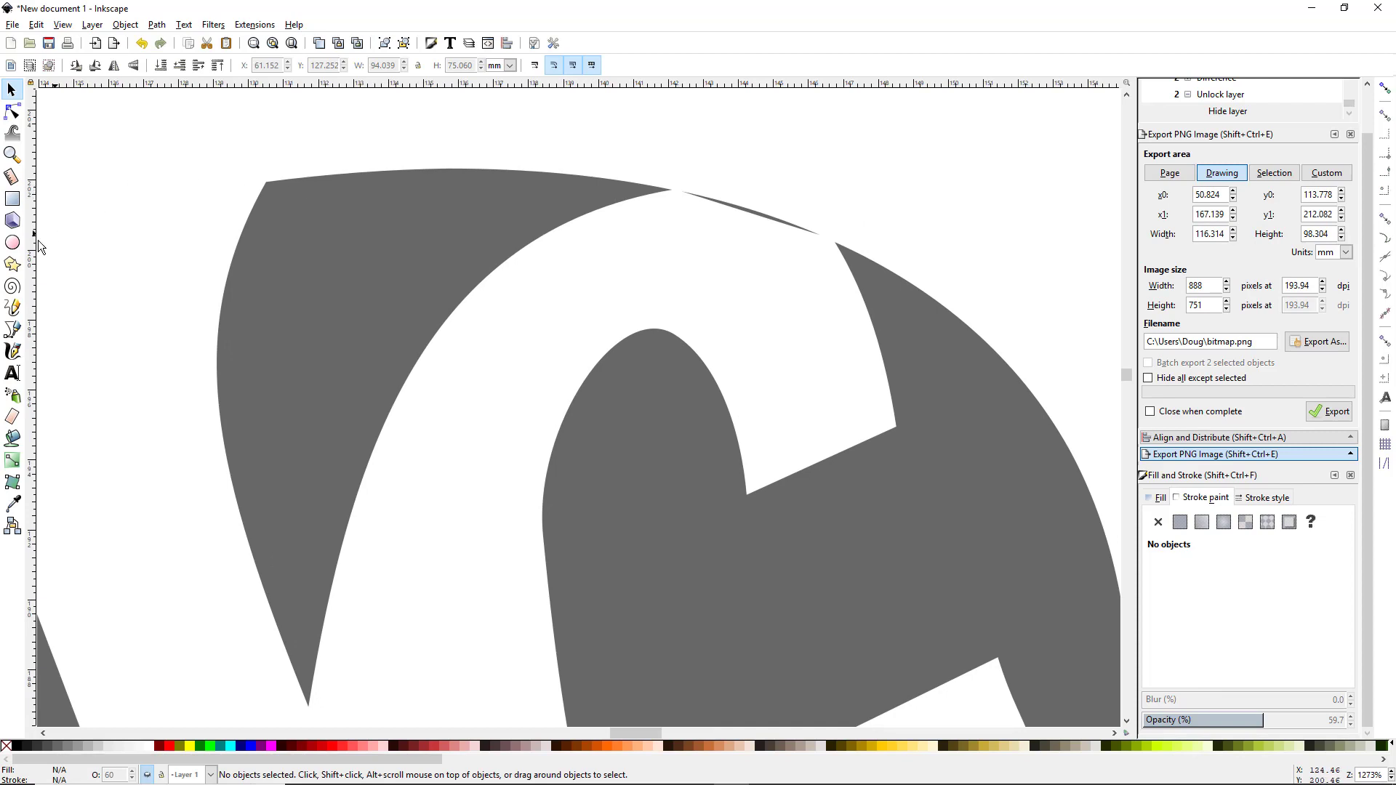
pyautogui.click(13, 200)
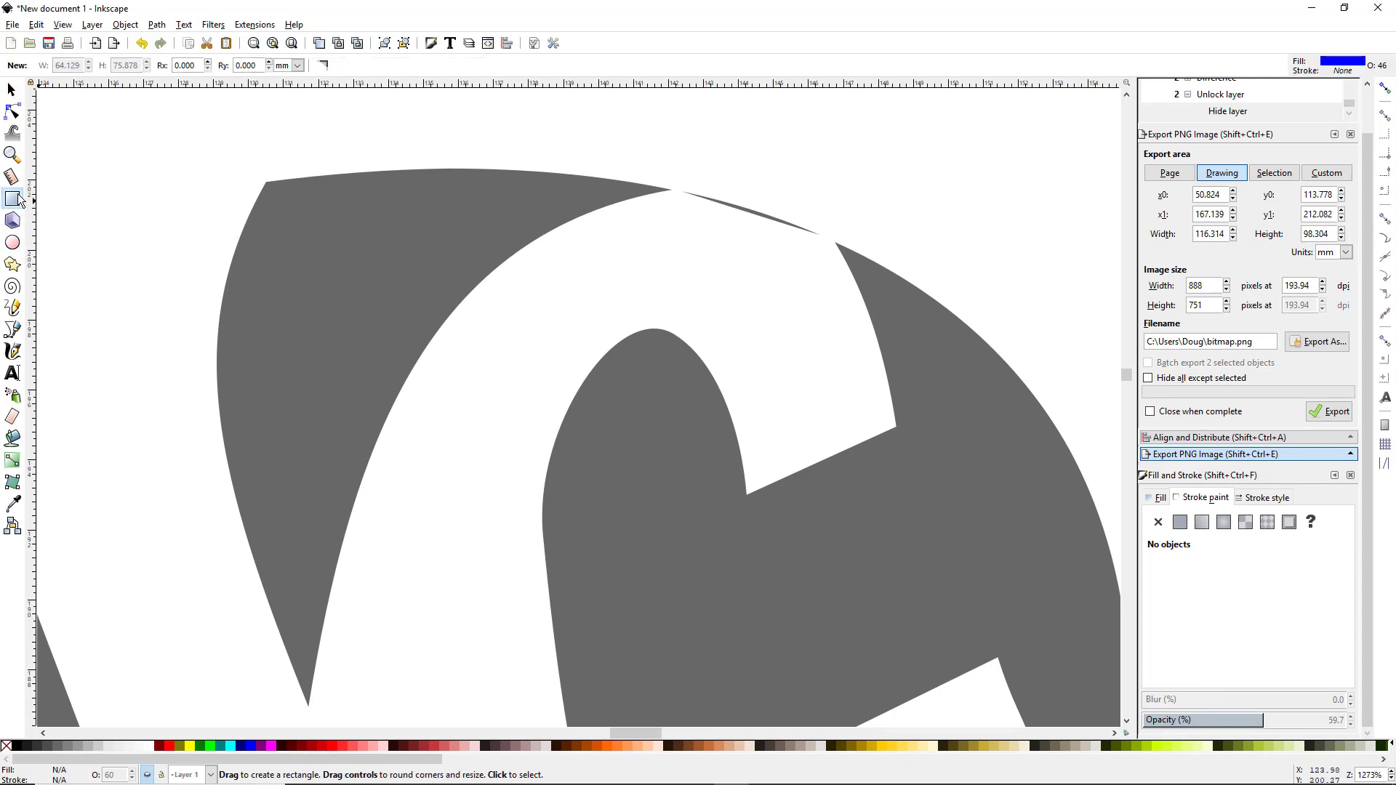
pyautogui.click(684, 185)
pyautogui.click(210, 775)
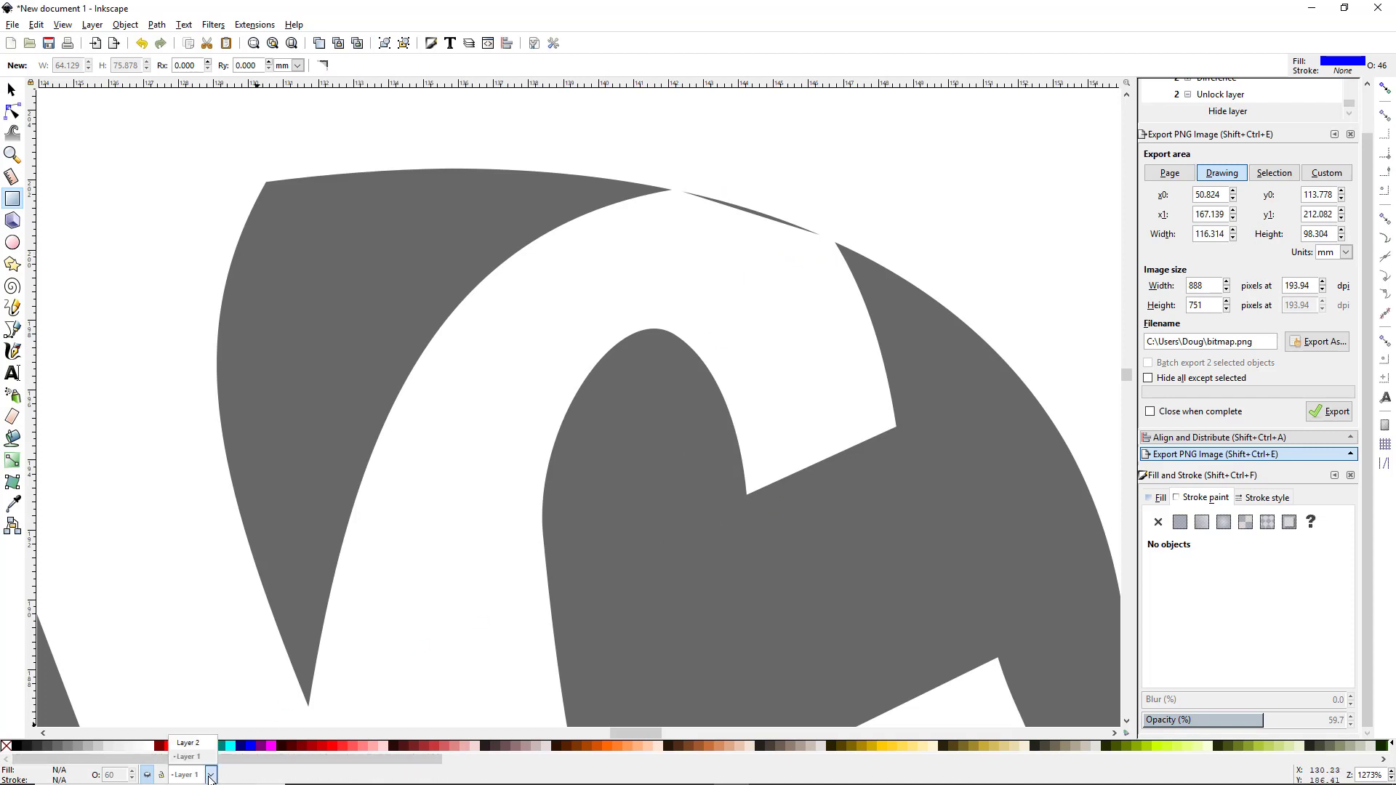
pyautogui.click(187, 743)
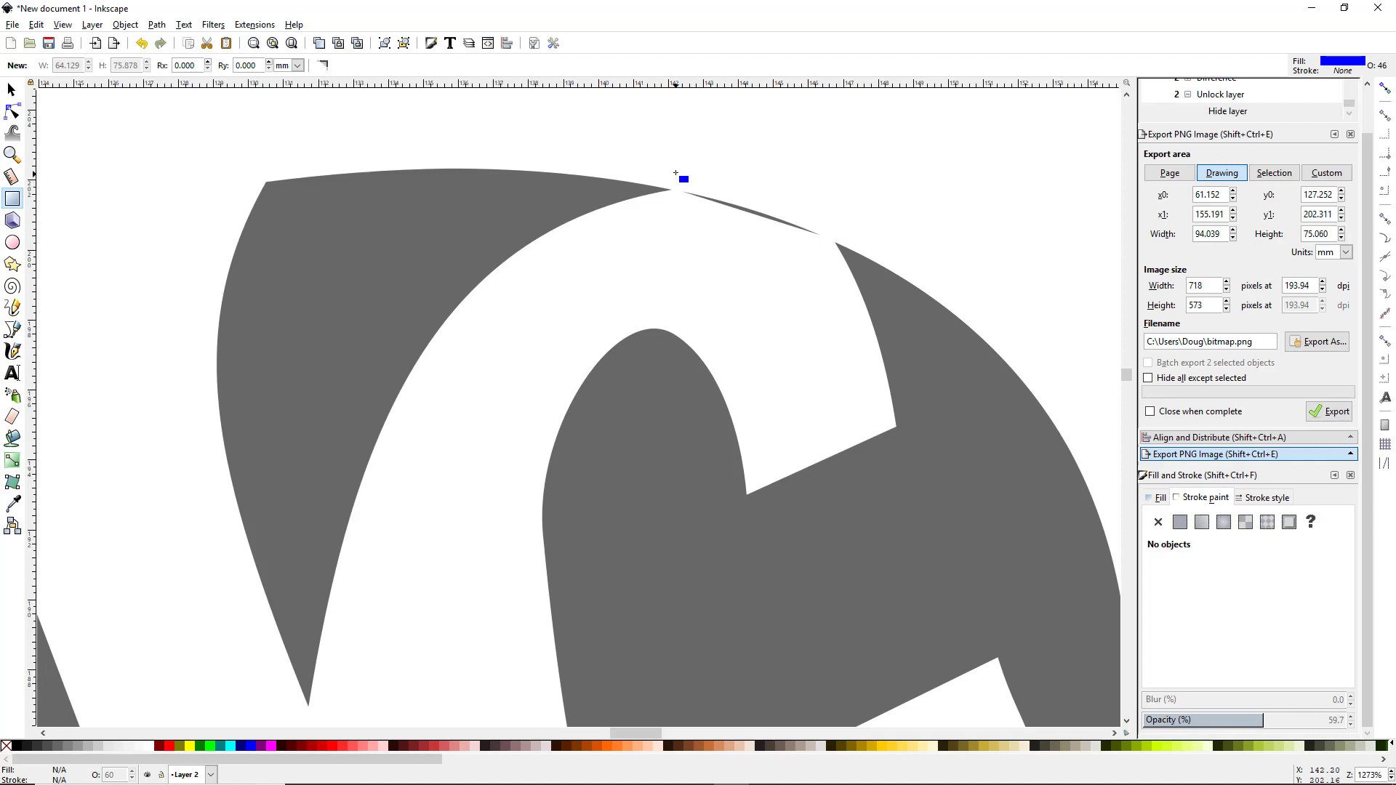
pyautogui.moveTo(676, 172); pyautogui.dragTo(828, 240)
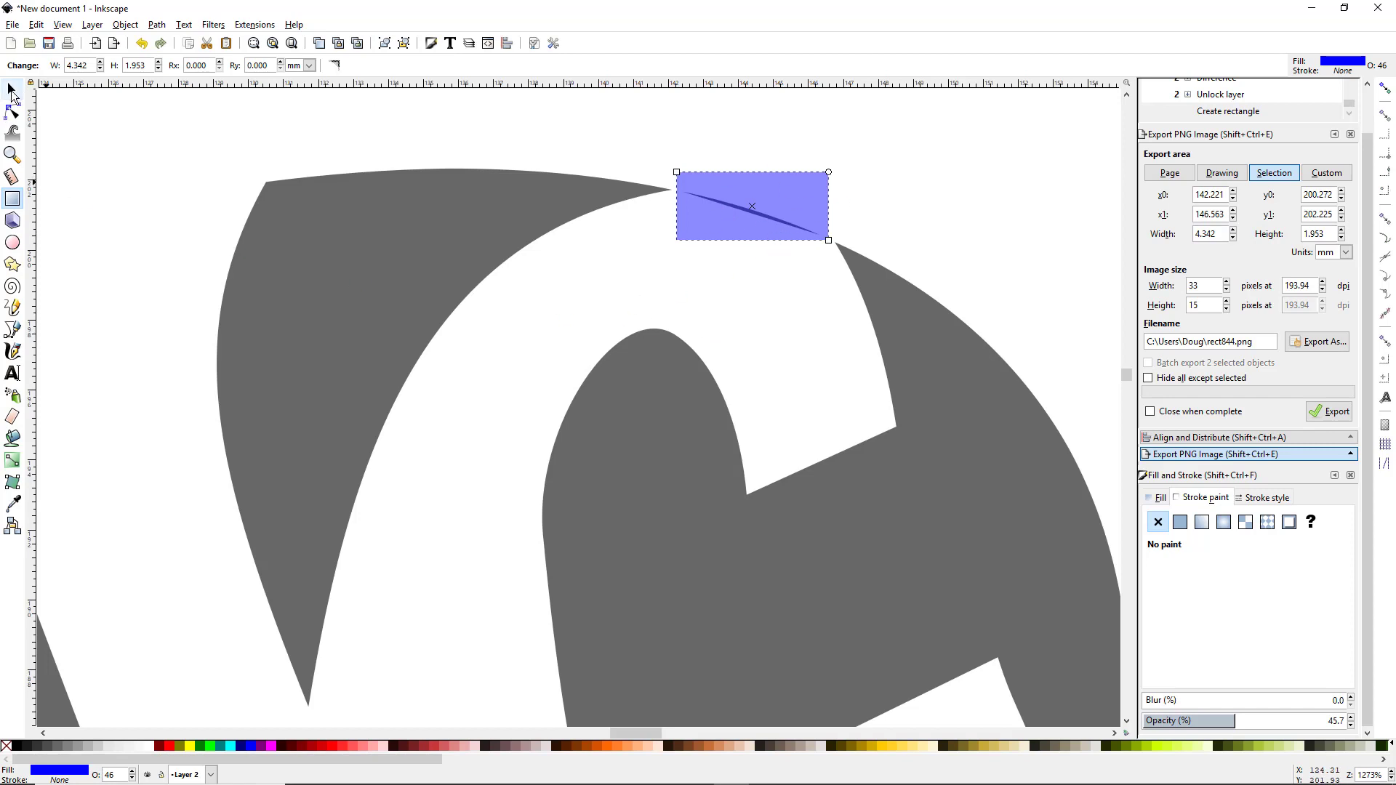
# Cut the small rectangle out of the logo shape with a Difference operation to remove the sliver
pyautogui.click(11, 91)
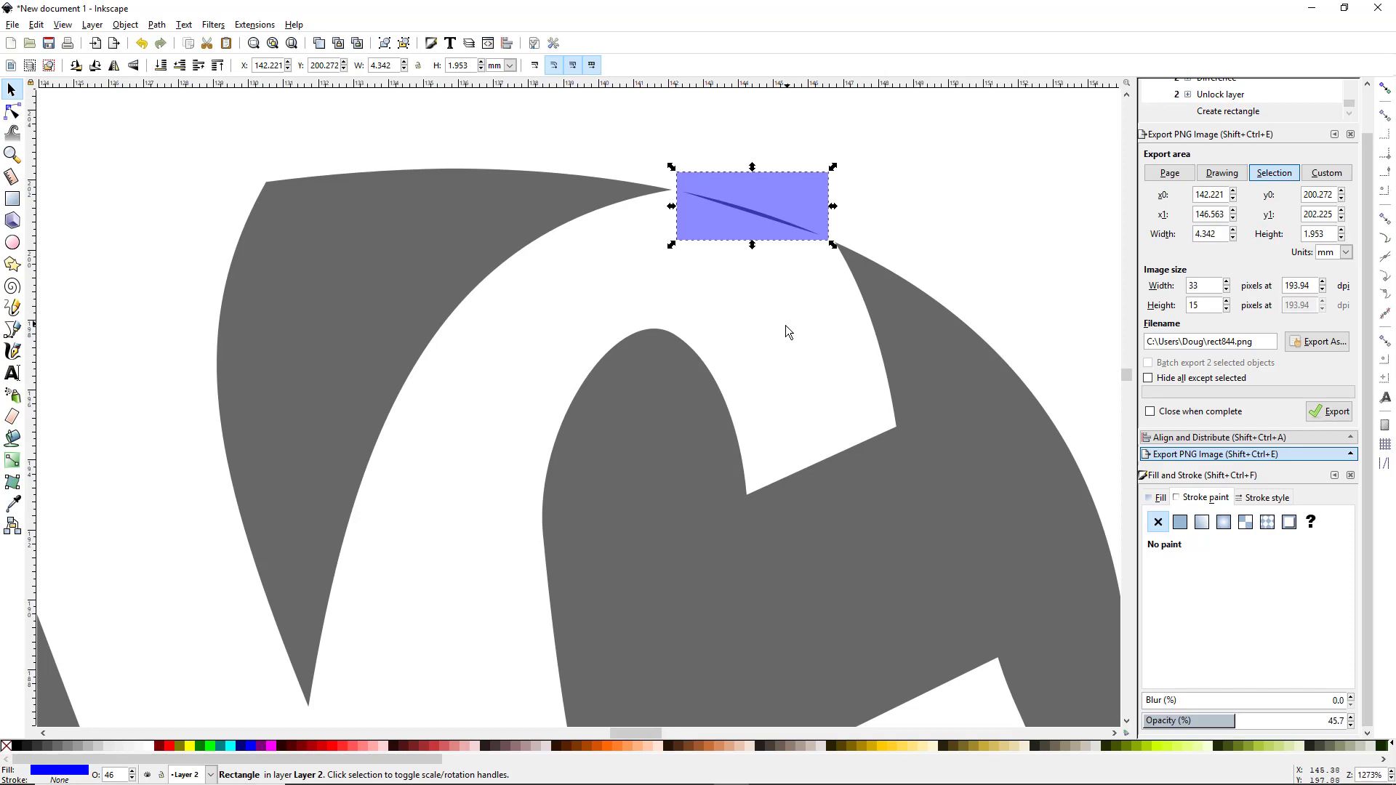
pyautogui.keyDown('shift'); pyautogui.click(937, 340); pyautogui.keyUp('shift')
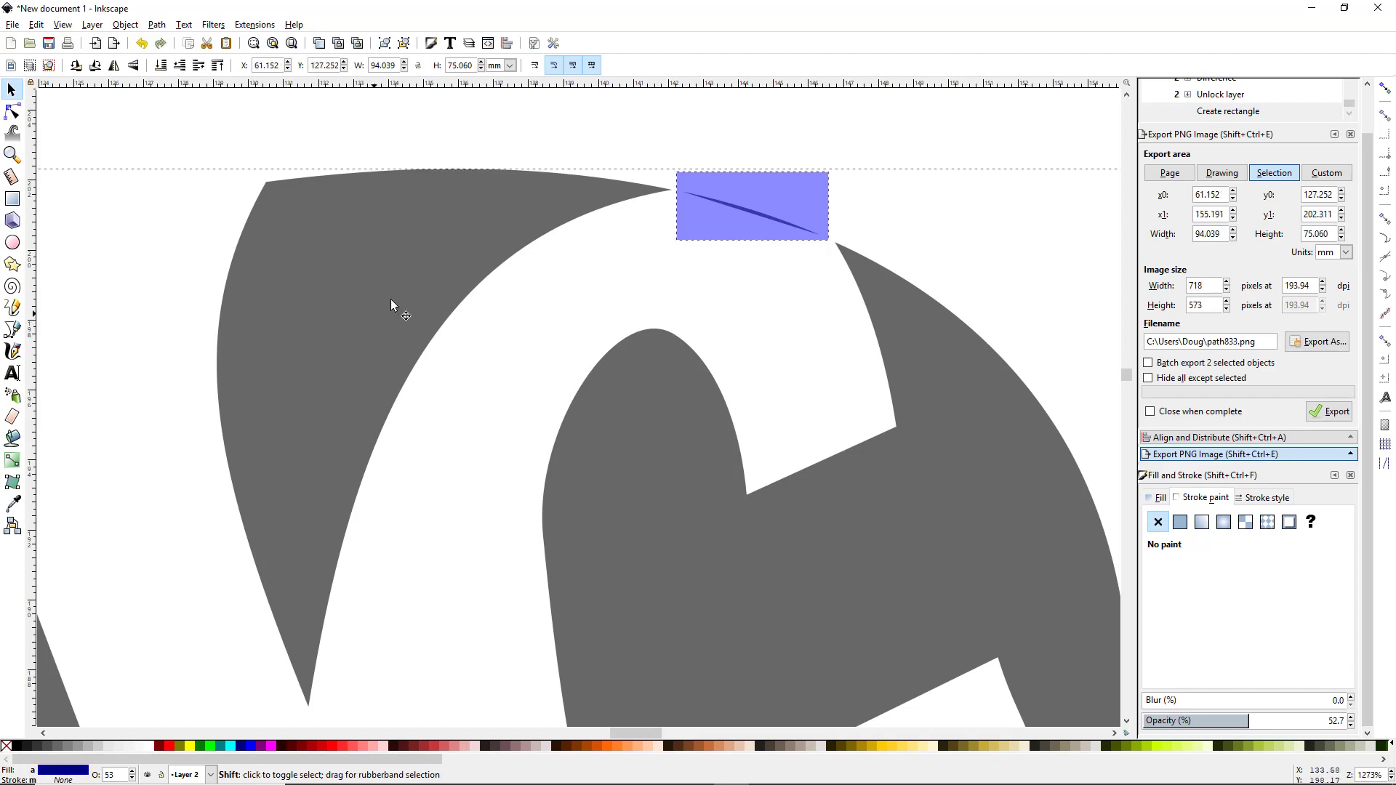
pyautogui.click(157, 24)
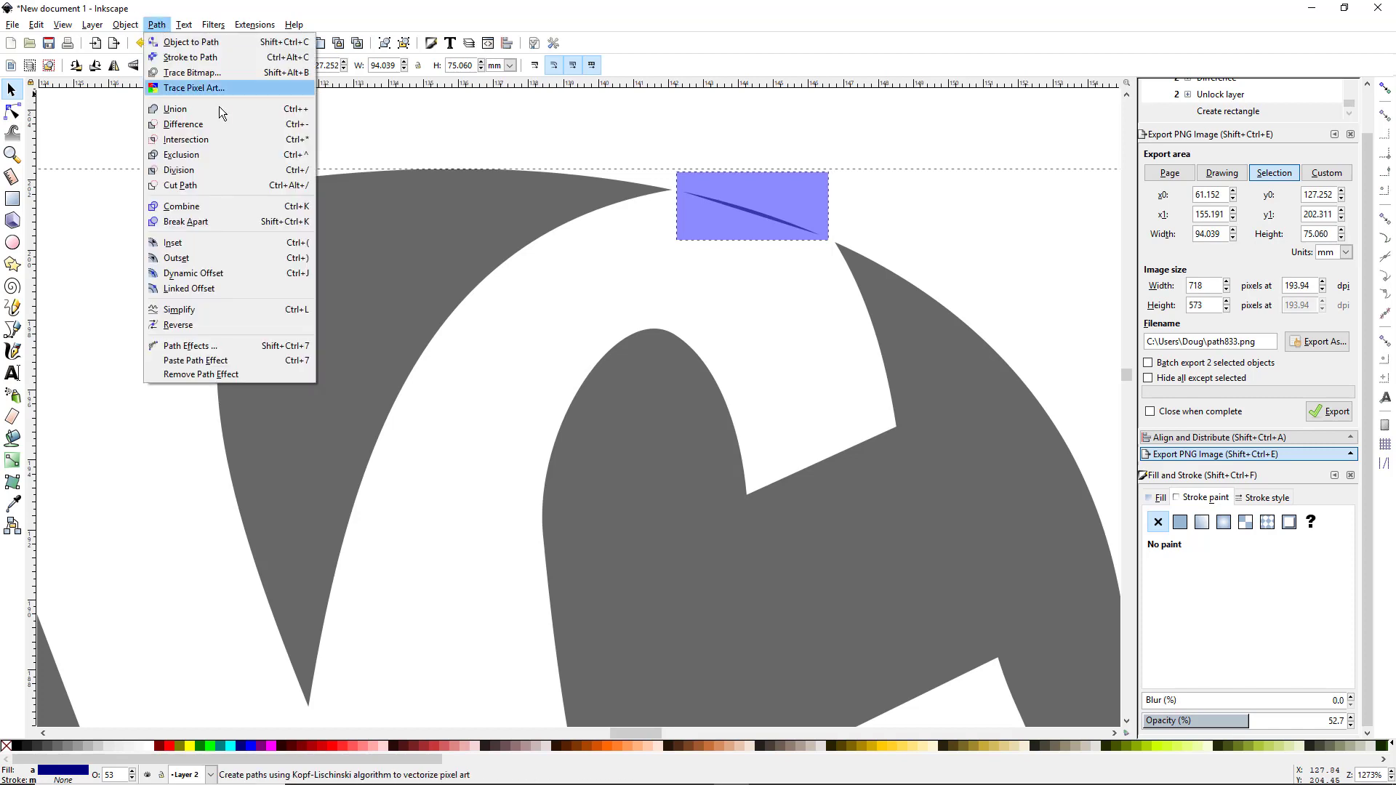
pyautogui.click(216, 125)
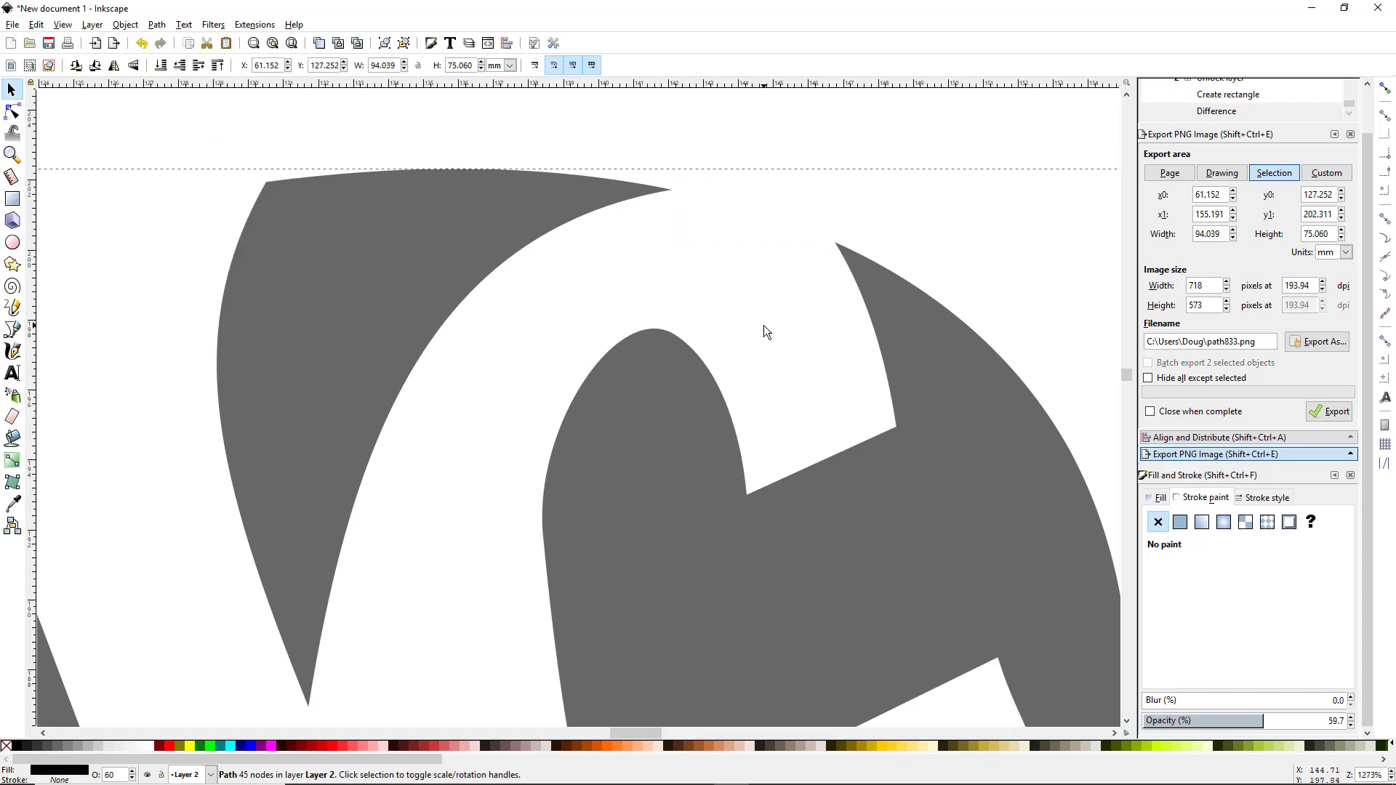
# Give the whole logo path a bright blue stroke in colour 0066ff
pyautogui.scroll(-4, 763, 325)
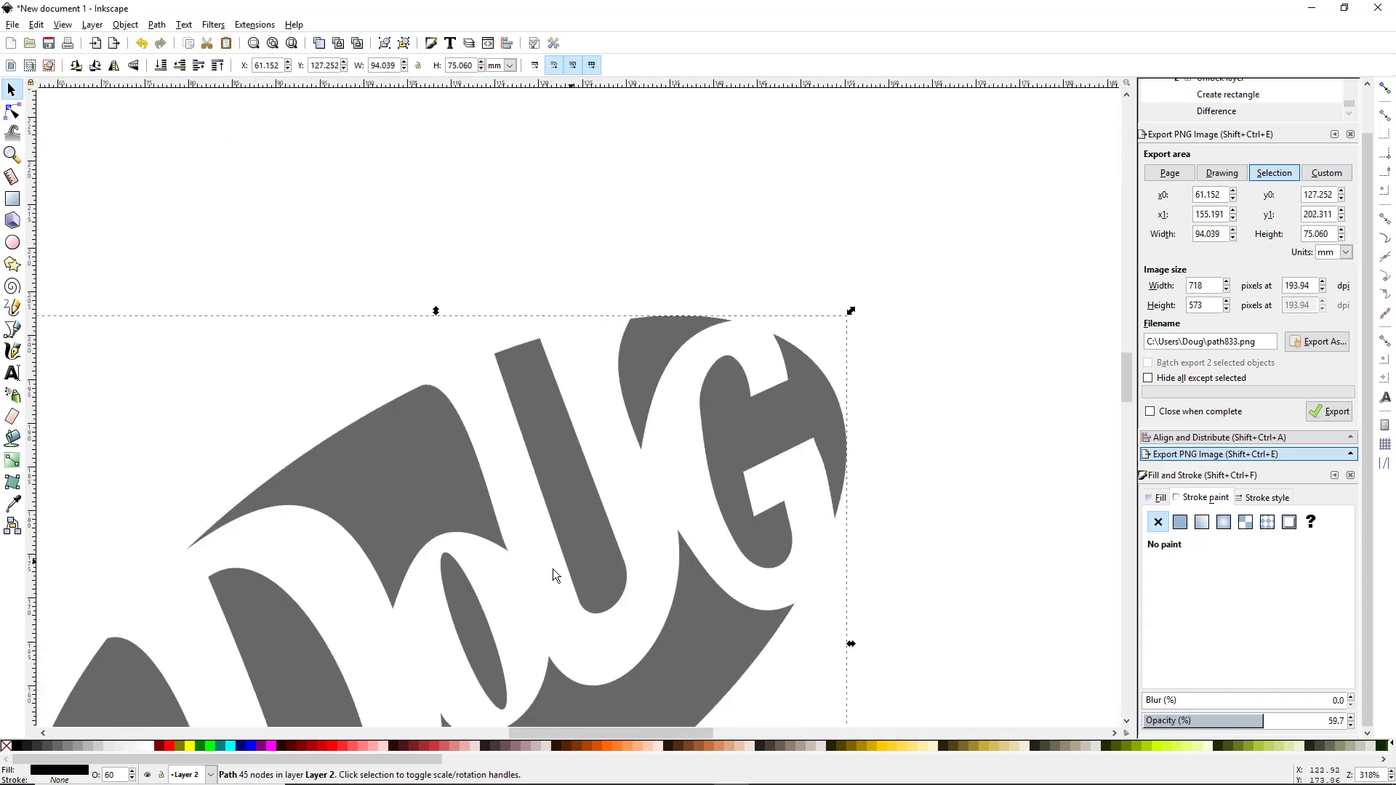
pyautogui.moveTo(553, 568); pyautogui.dragTo(687, 326)
pyautogui.scroll(-1, 704, 349)
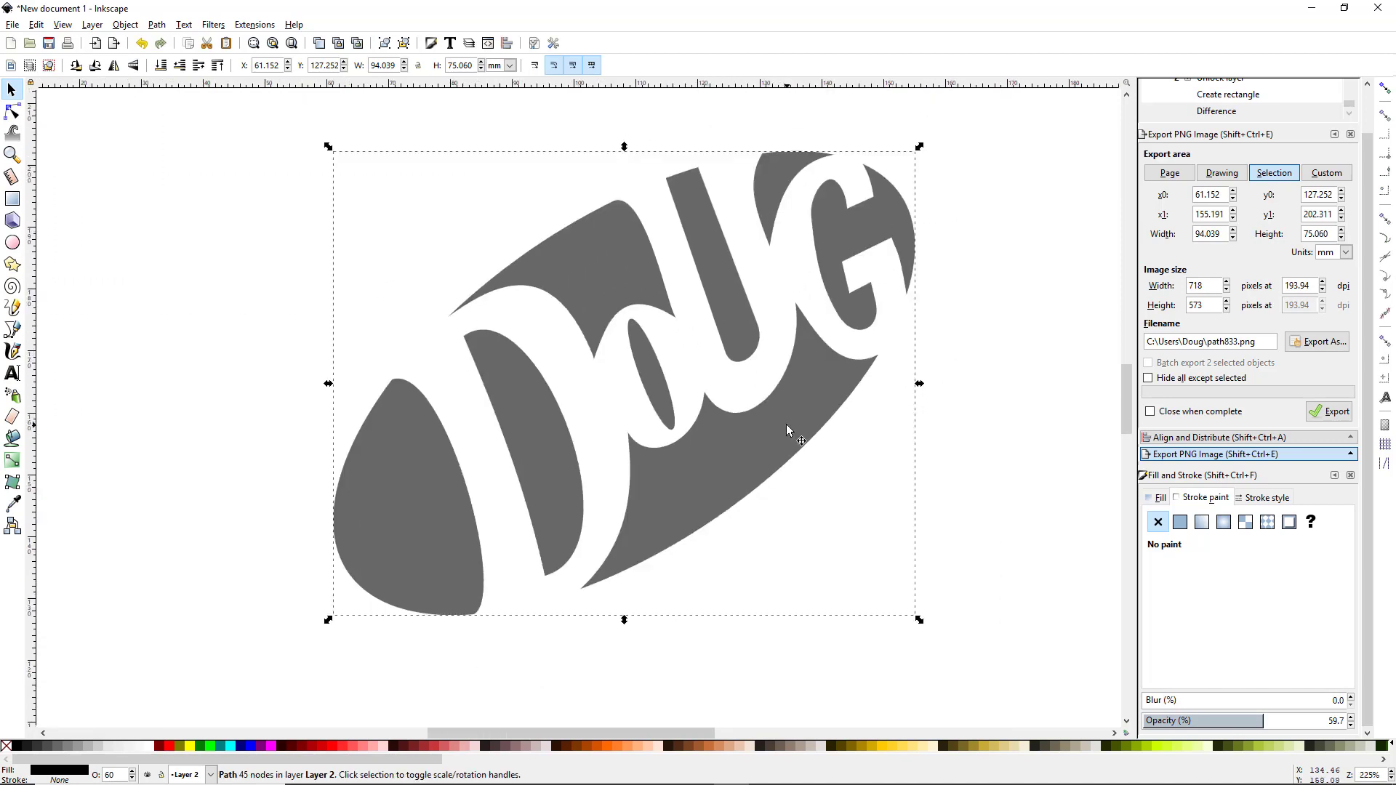
pyautogui.moveTo(786, 425); pyautogui.dragTo(700, 430)
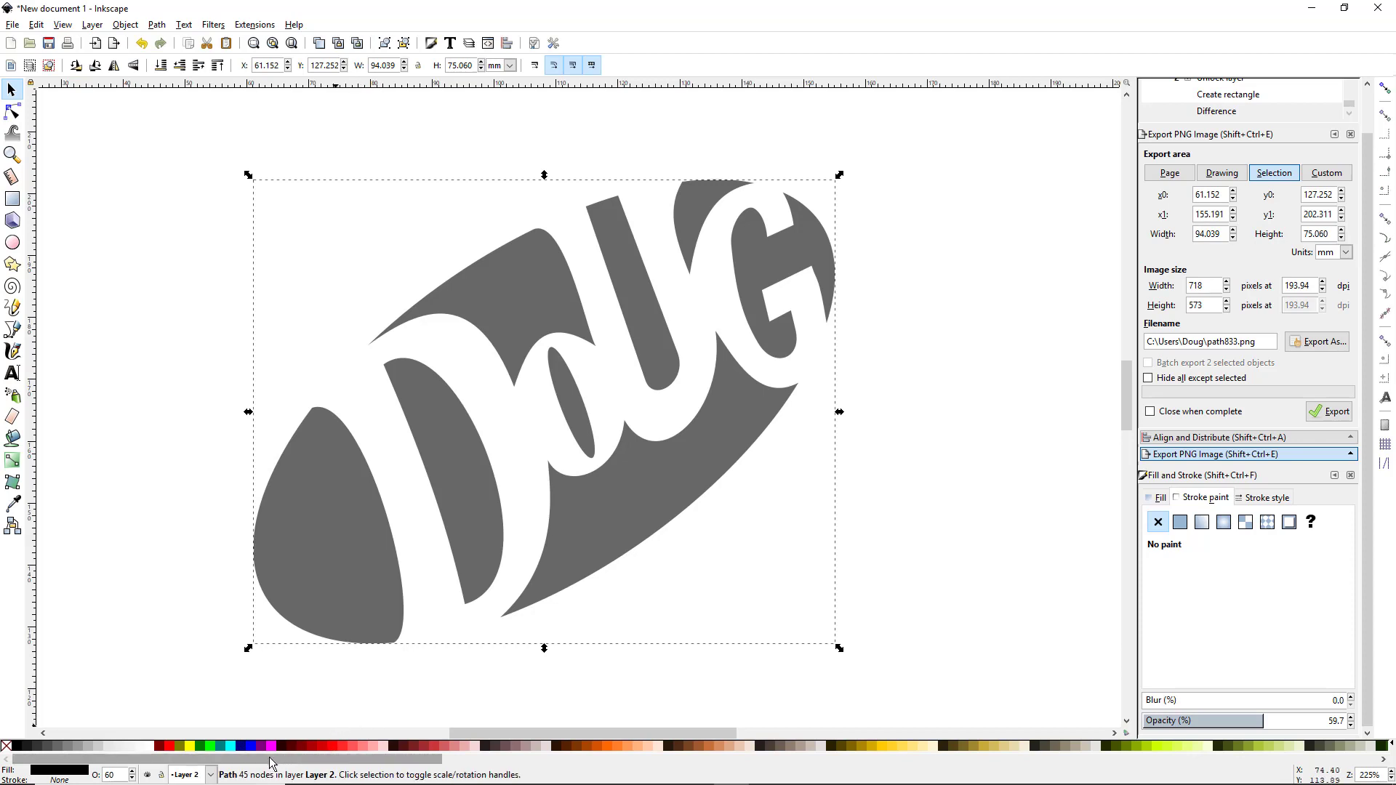
pyautogui.moveTo(270, 761); pyautogui.dragTo(938, 766)
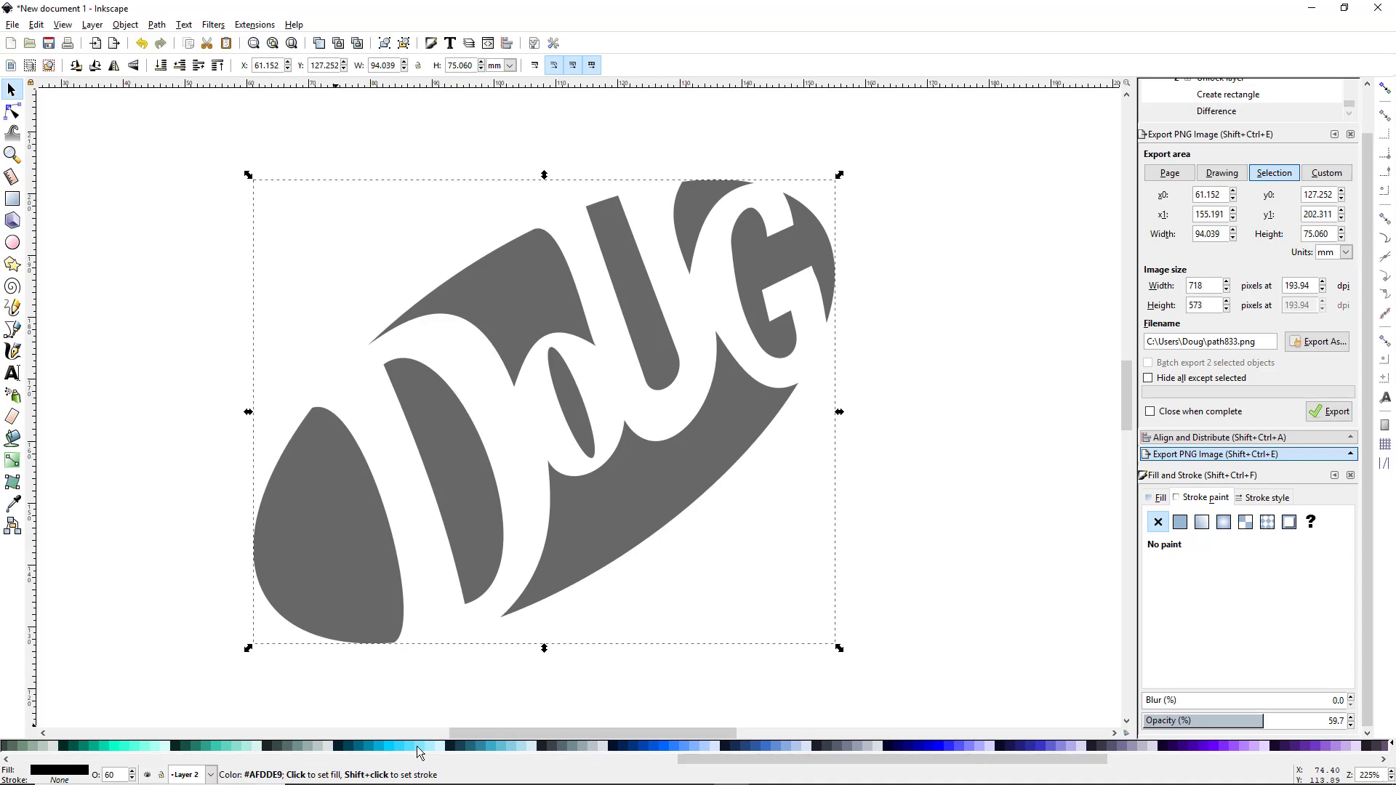
pyautogui.keyDown('shift'); pyautogui.click(662, 746); pyautogui.keyUp('shift')
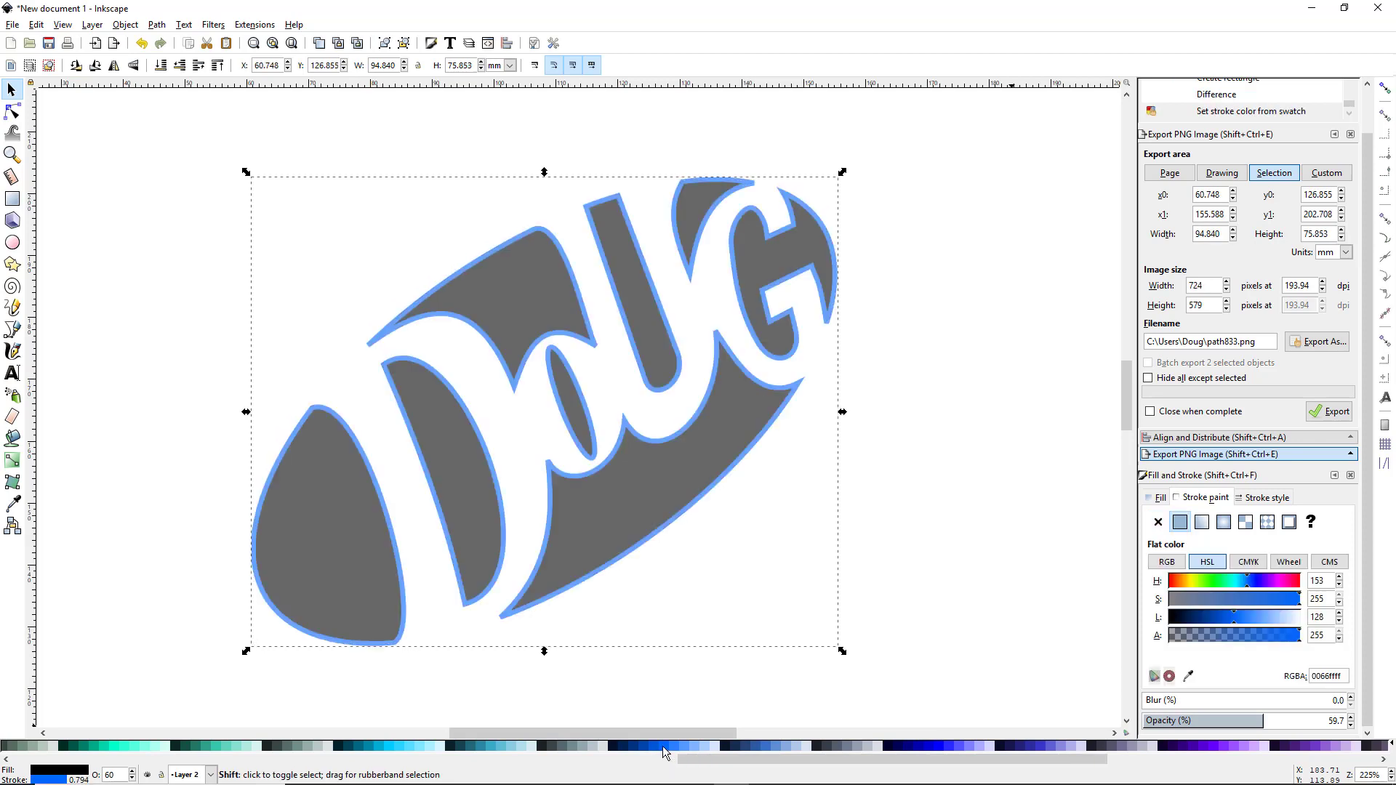
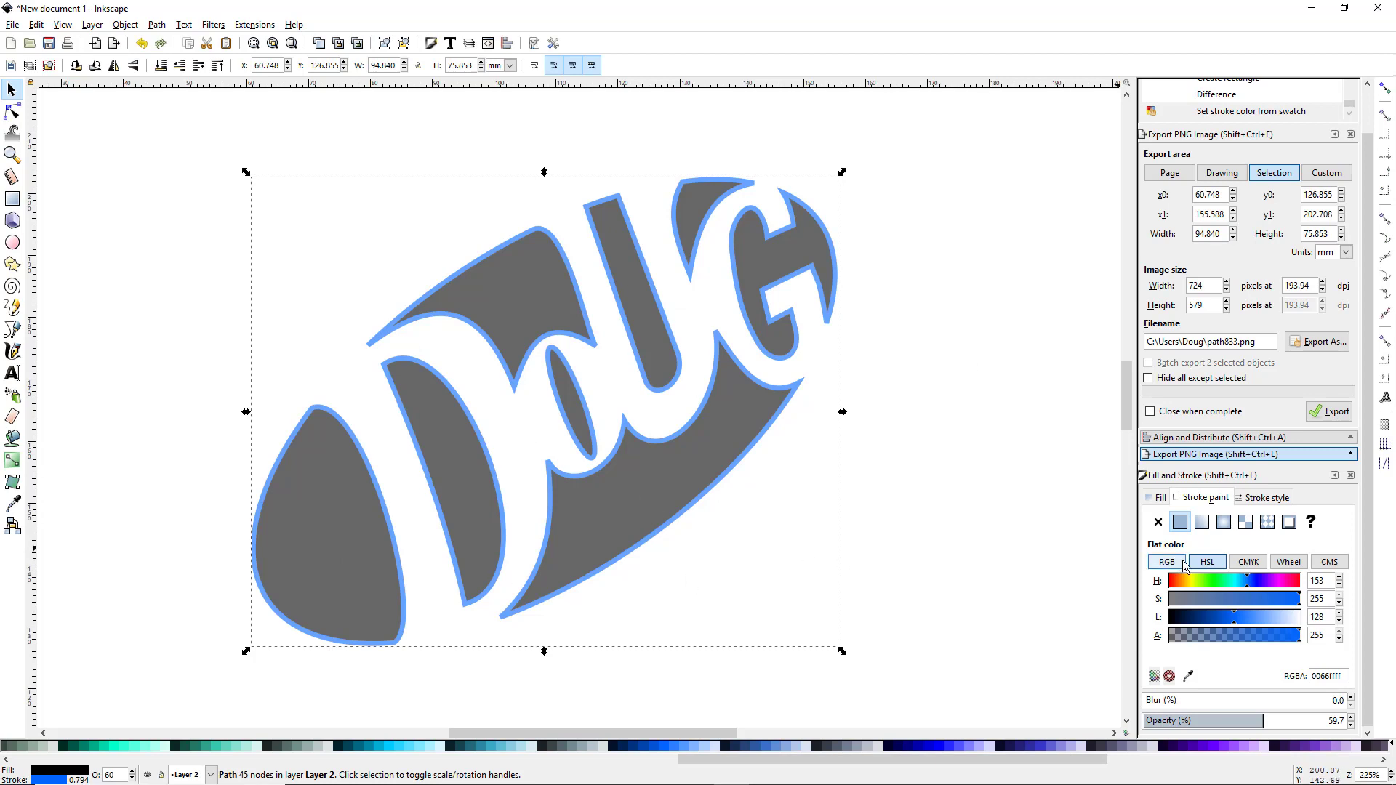
# Switch the logo's stroke width unit from millimetres to px
pyautogui.click(1267, 498)
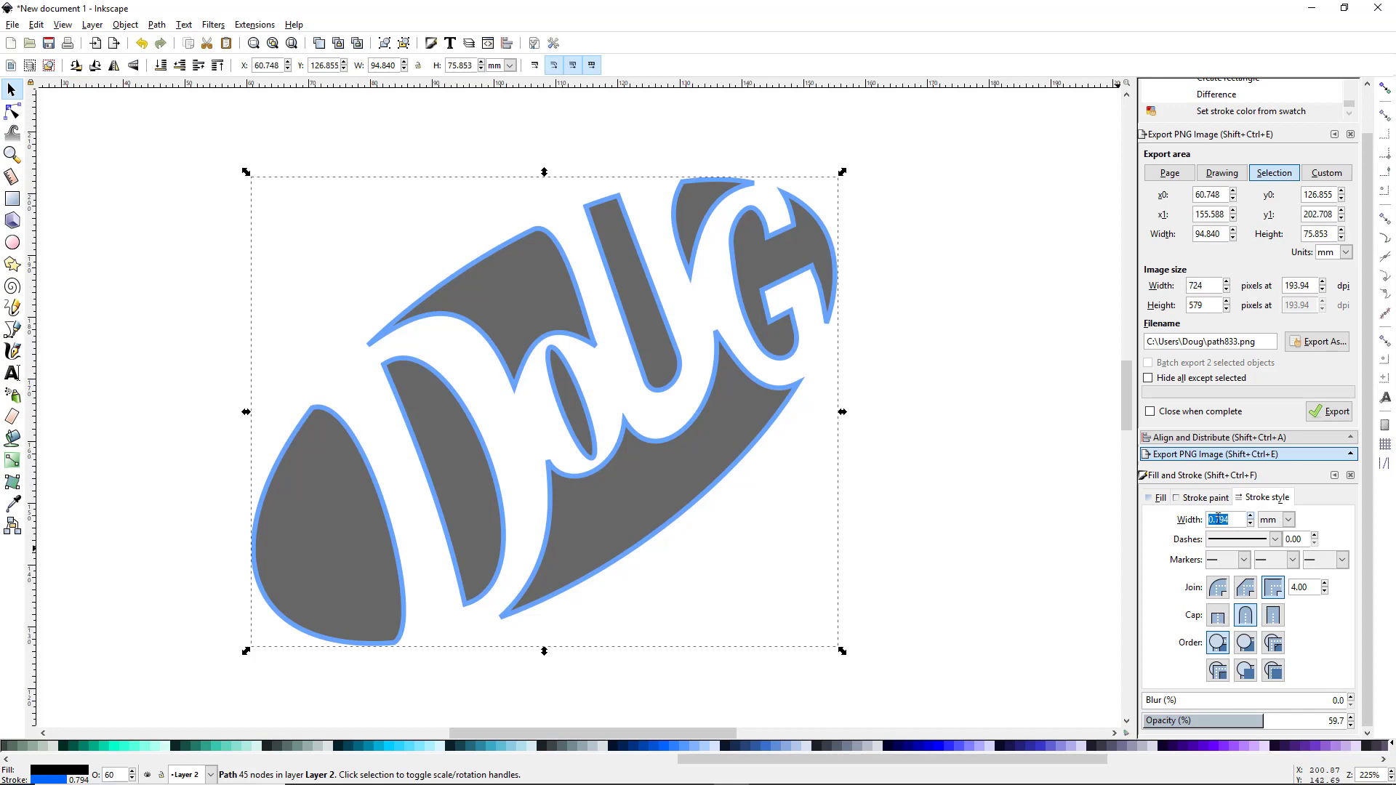
pyautogui.click(1288, 519)
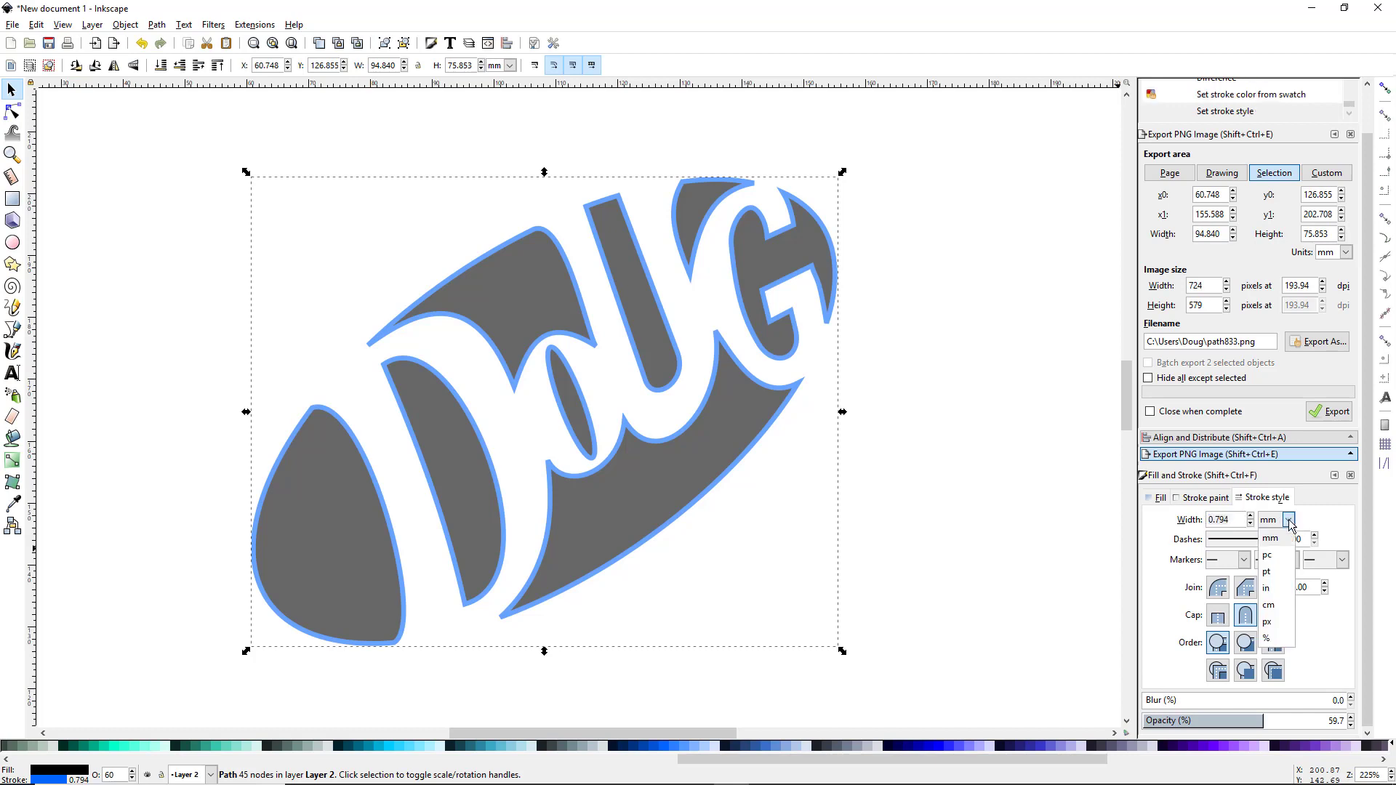
pyautogui.click(1287, 623)
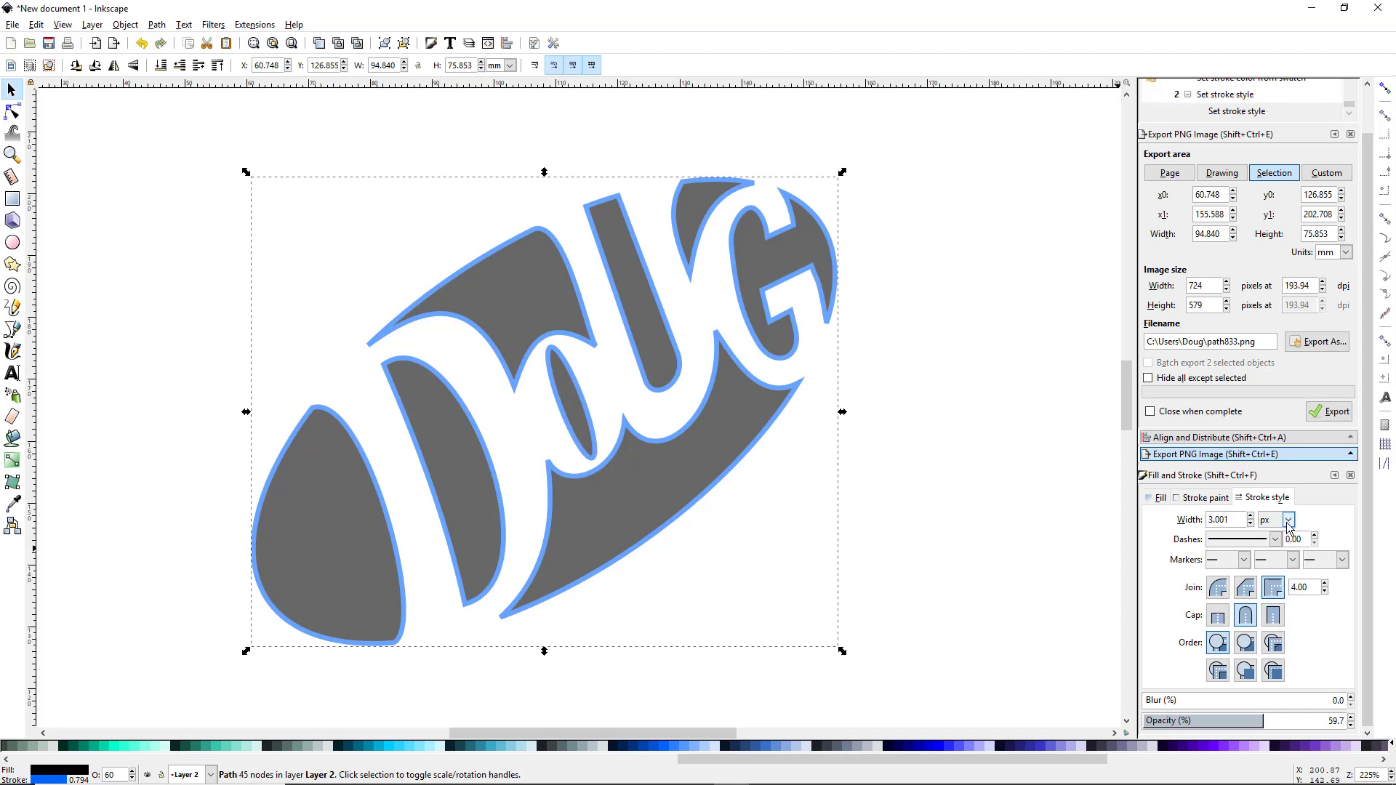
# Set the logo's stroke width to 5 px
pyautogui.click(1240, 520)
pyautogui.moveTo(1240, 520); pyautogui.dragTo(1184, 530)
pyautogui.write('5')
pyautogui.press('Return')
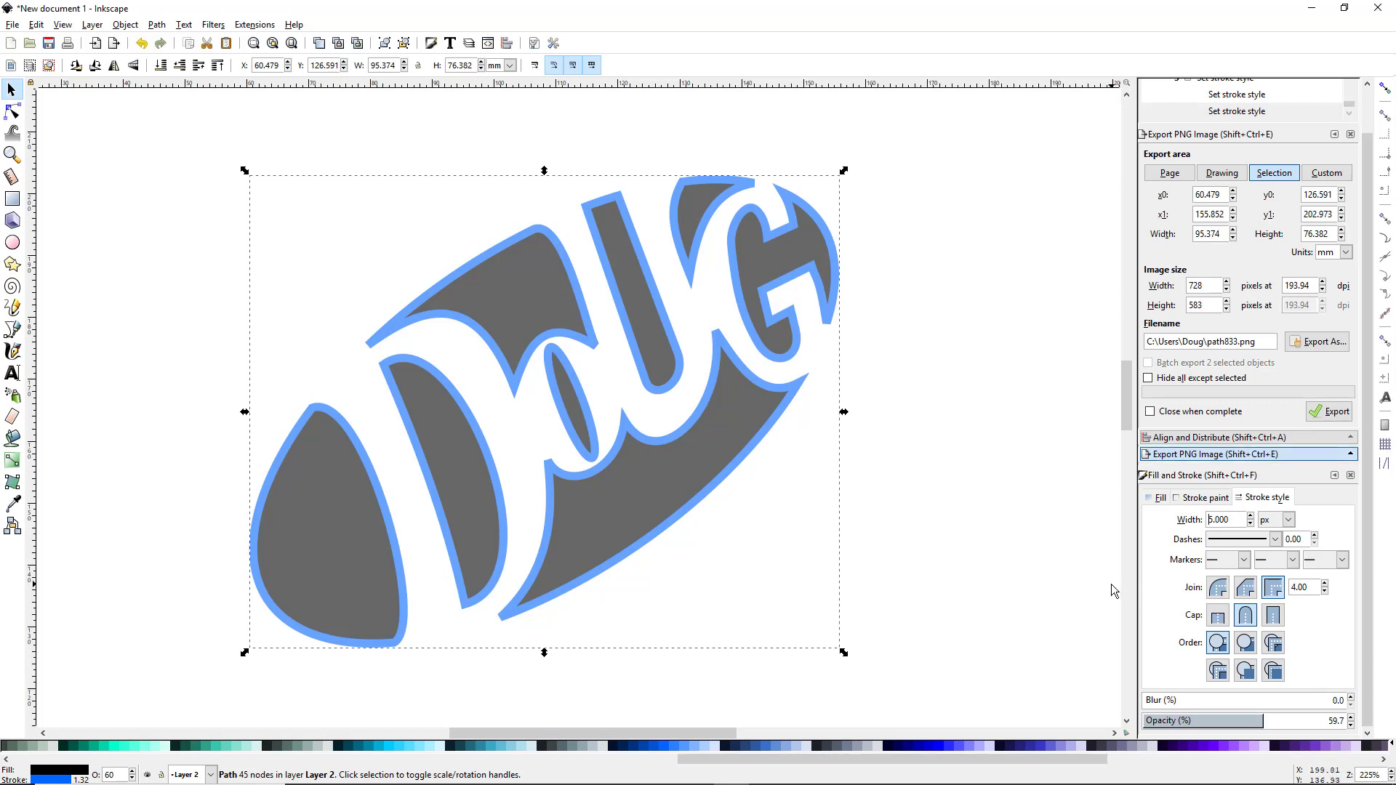
# Reduce the logo's stroke width to 3 px
pyautogui.moveTo(1233, 519); pyautogui.dragTo(1161, 516)
pyautogui.write('3')
pyautogui.press('Return')
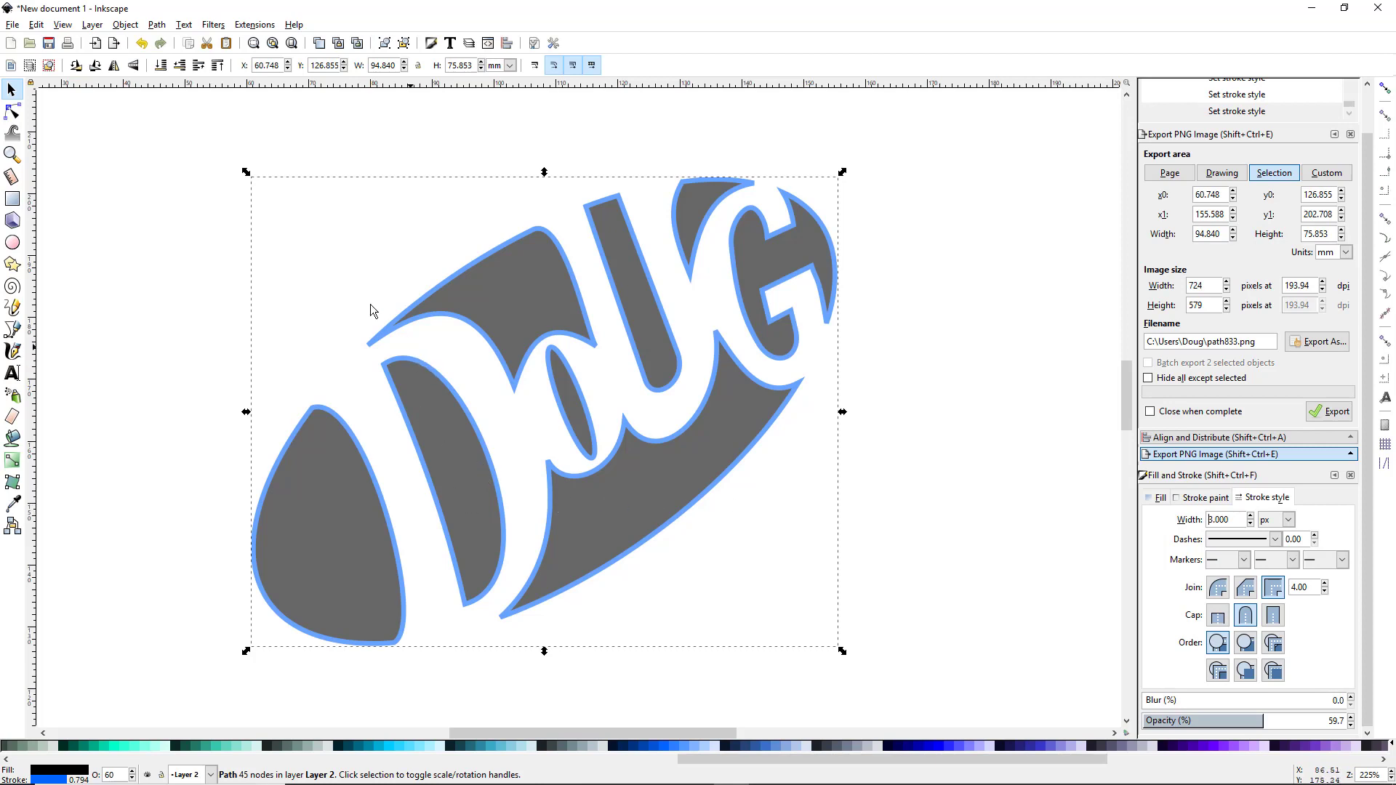
# Move the upper-left corner node of the third letter's inner bar outward, then try bending its left edge and undo the bend
pyautogui.click(12, 111)
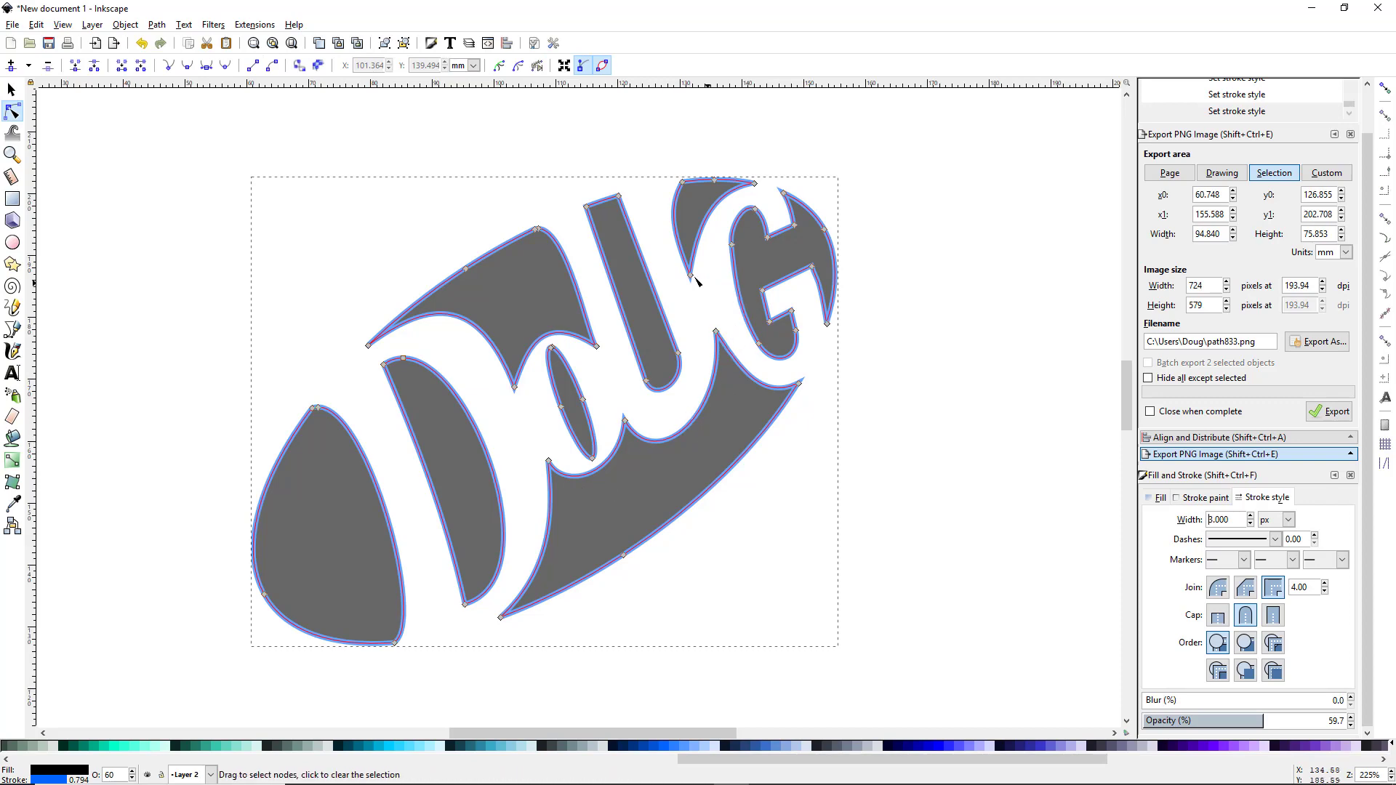
pyautogui.moveTo(618, 238); pyautogui.dragTo(632, 344)
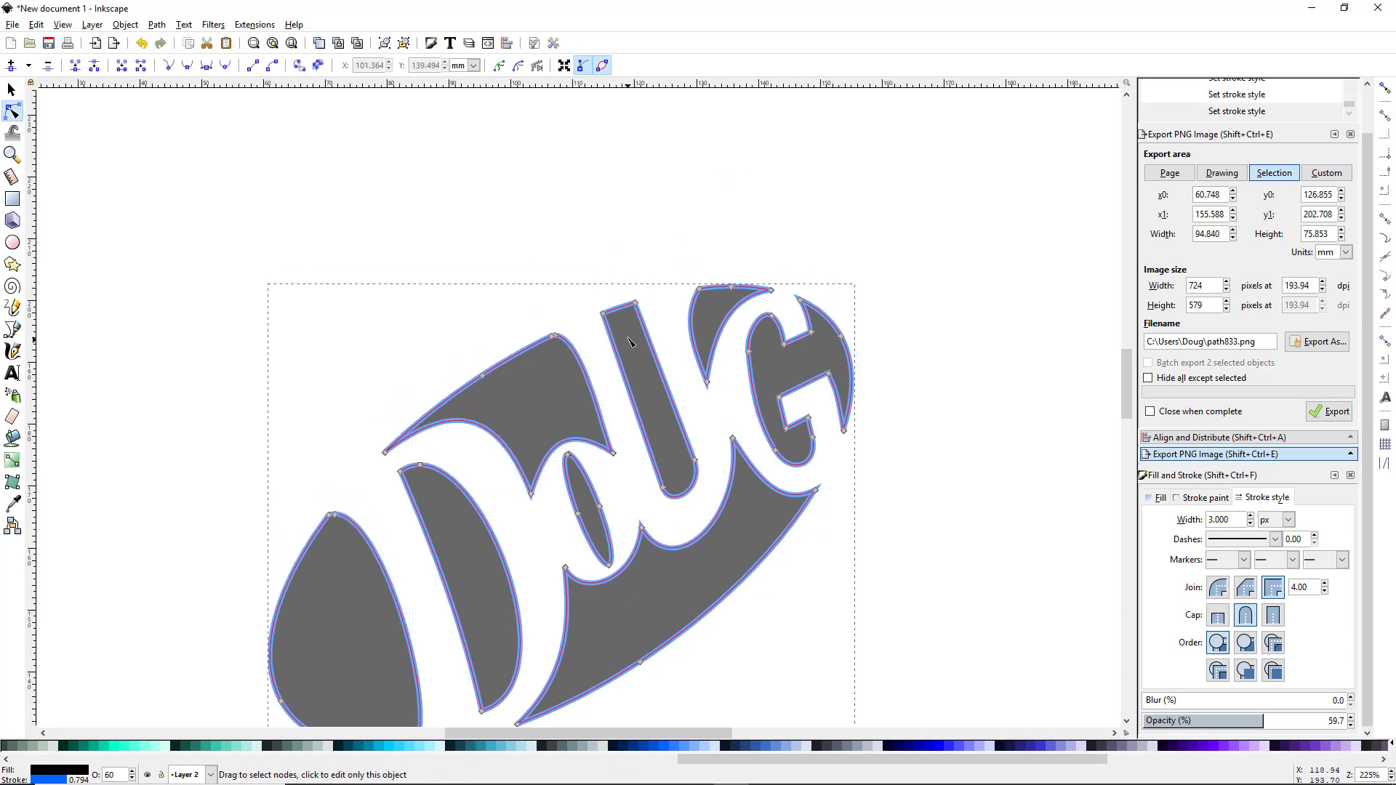
pyautogui.keyDown('ctrl'); pyautogui.scroll(4, 630, 342); pyautogui.keyUp('ctrl')
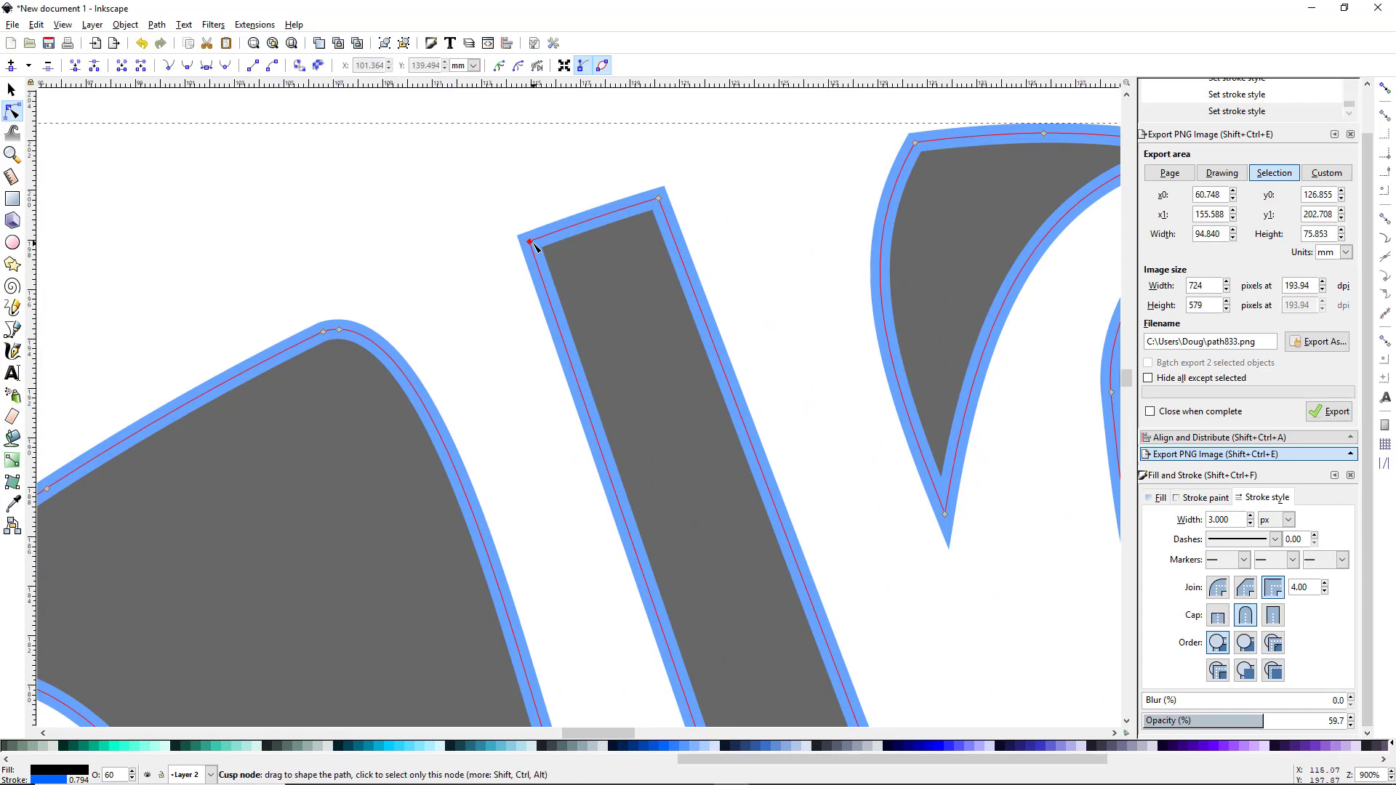
pyautogui.moveTo(532, 244); pyautogui.dragTo(501, 251)
pyautogui.moveTo(529, 326); pyautogui.dragTo(528, 275)
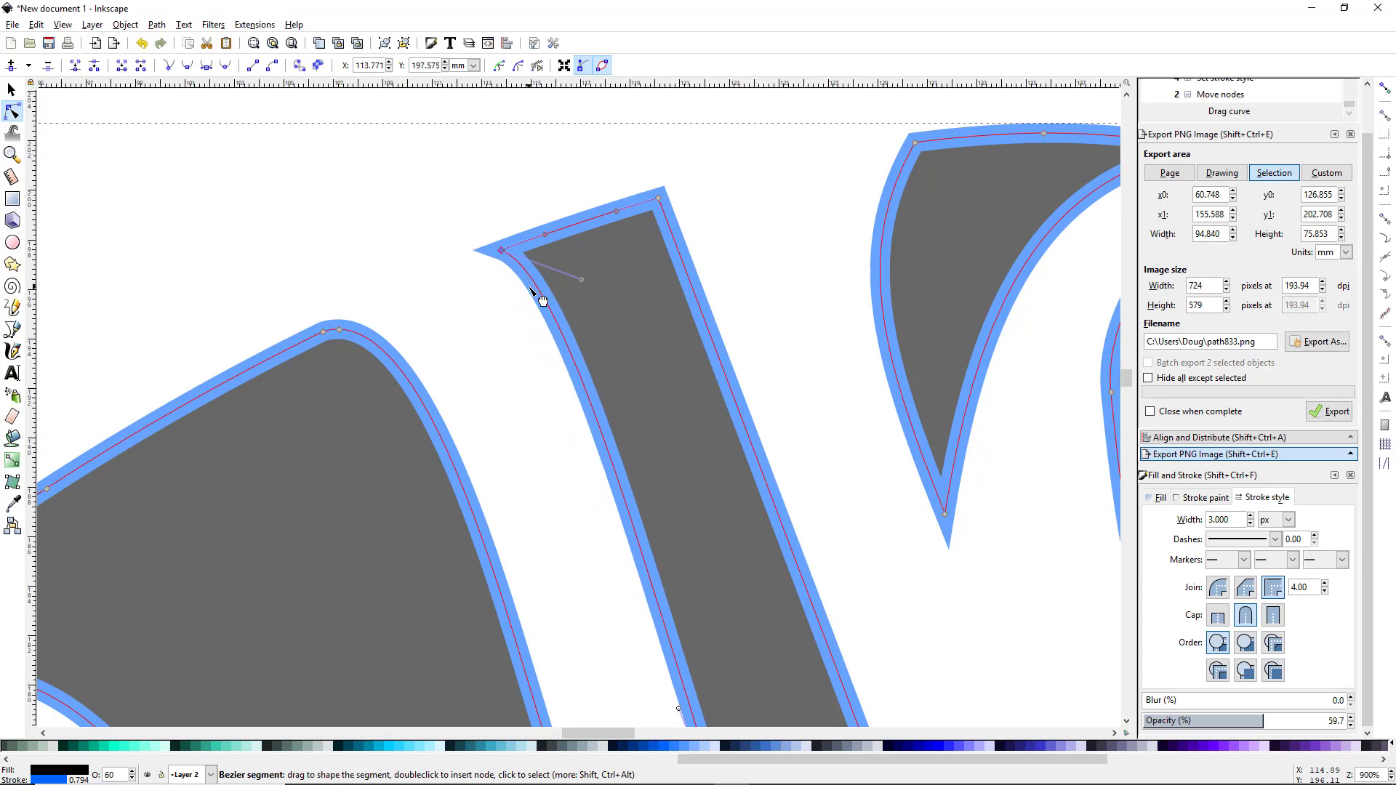
pyautogui.hotkey('ctrl', 'z')
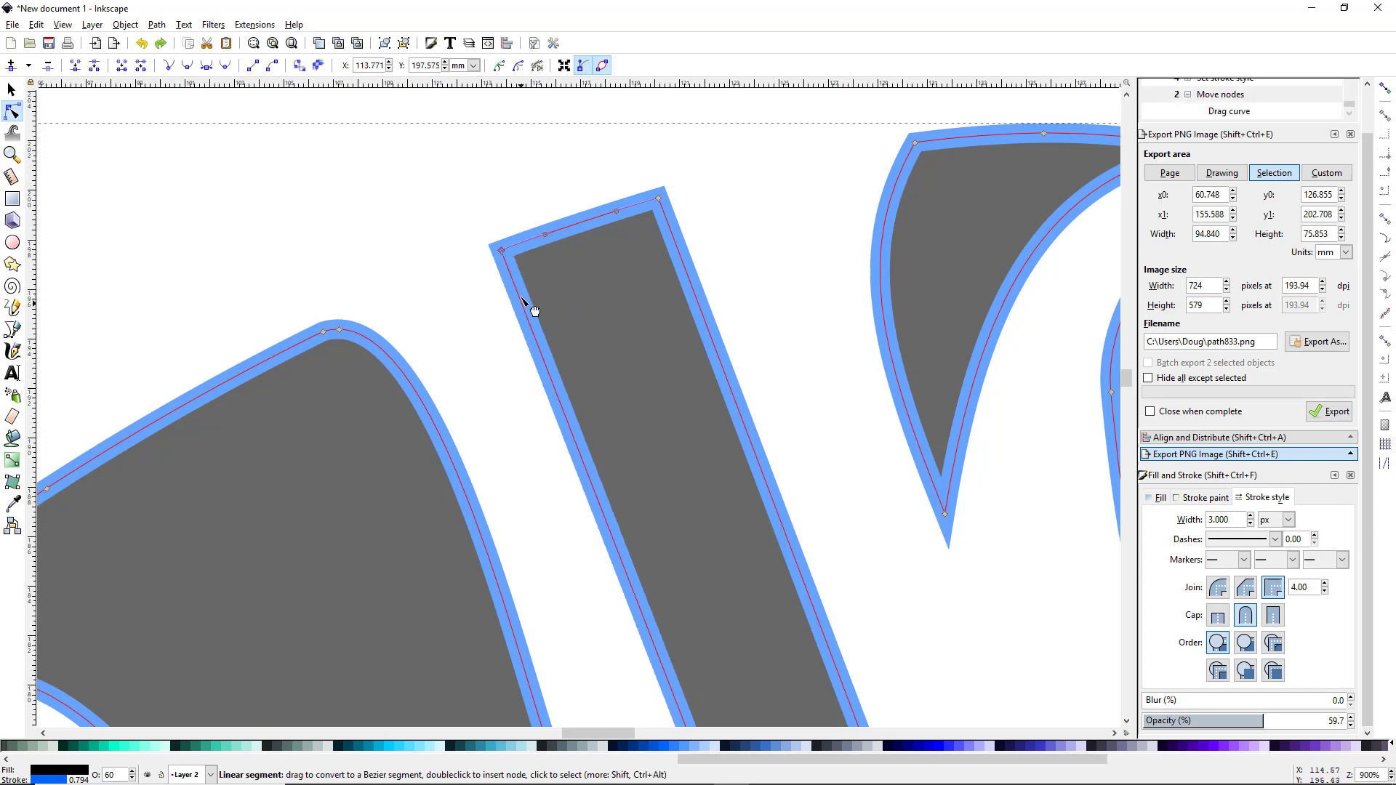
# Delete the two nodes along the left and lower-left curve of the last letter's inner shape
pyautogui.scroll(-1, 647, 364)
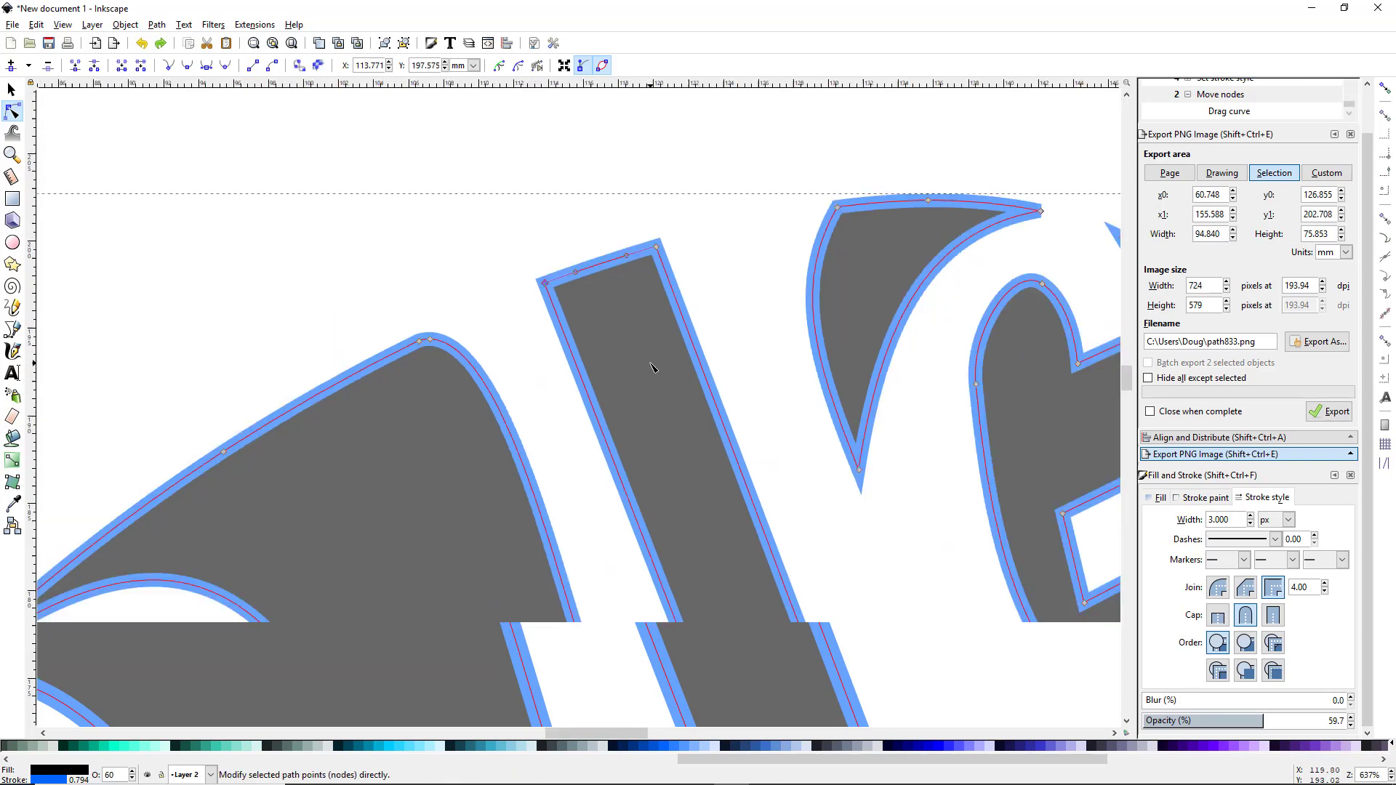
pyautogui.scroll(-2, 652, 368)
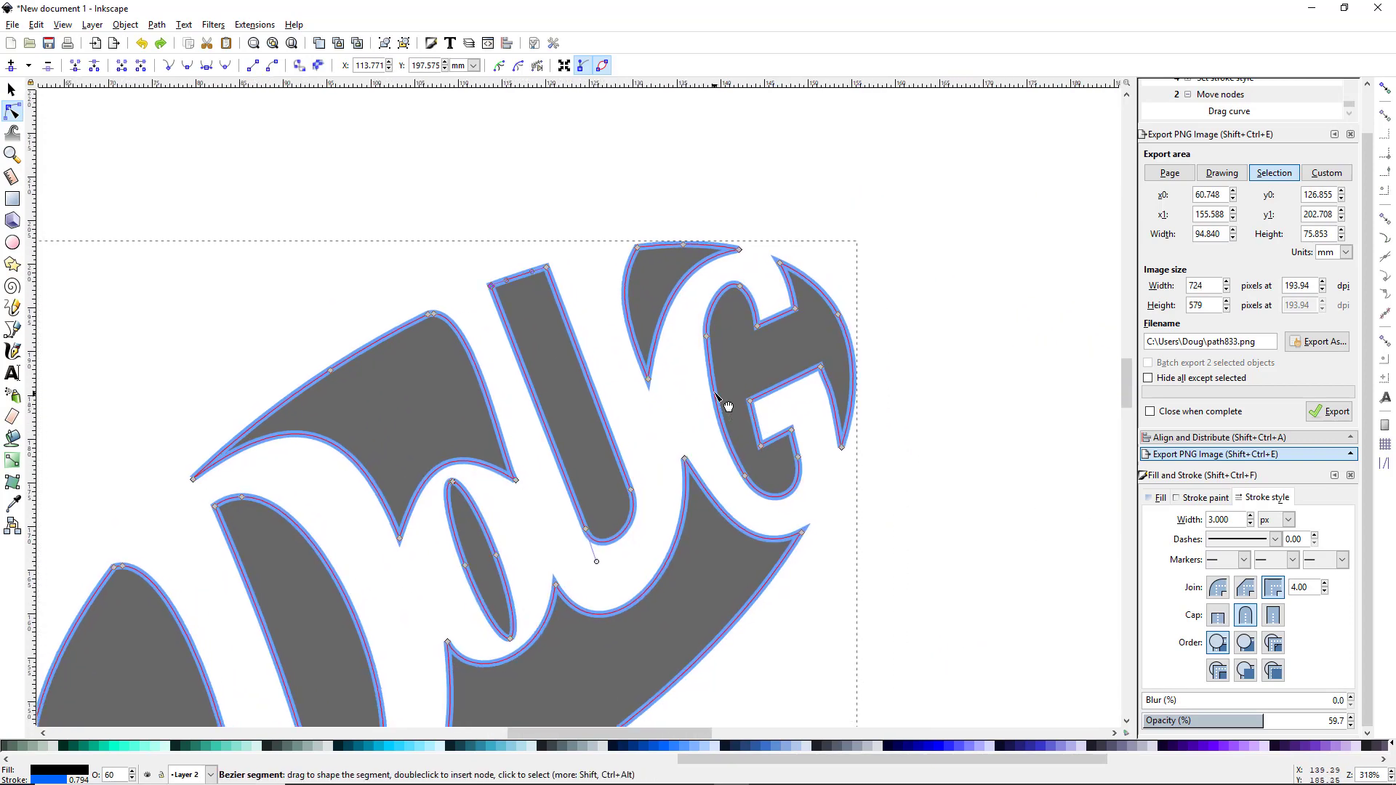
pyautogui.click(707, 335)
pyautogui.press('Delete')
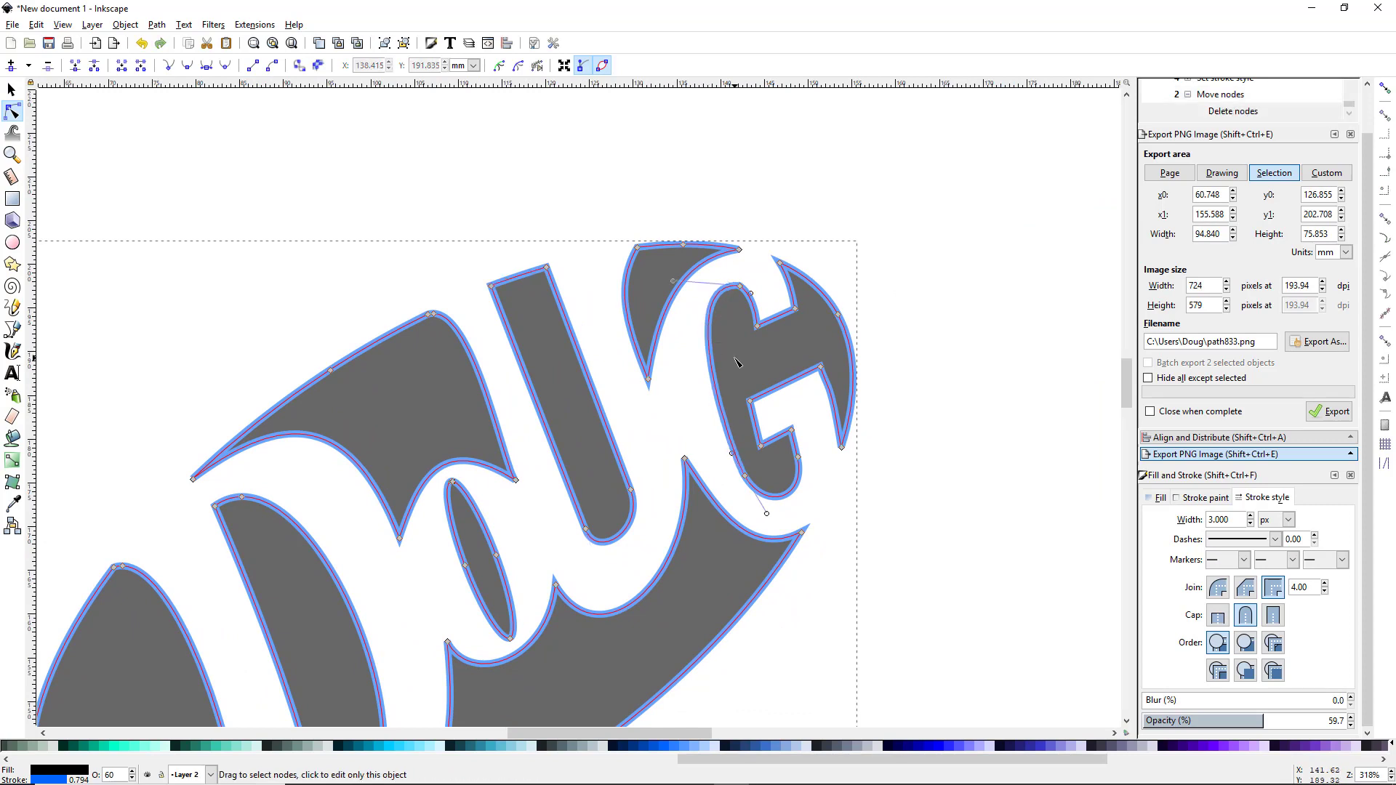
pyautogui.click(745, 476)
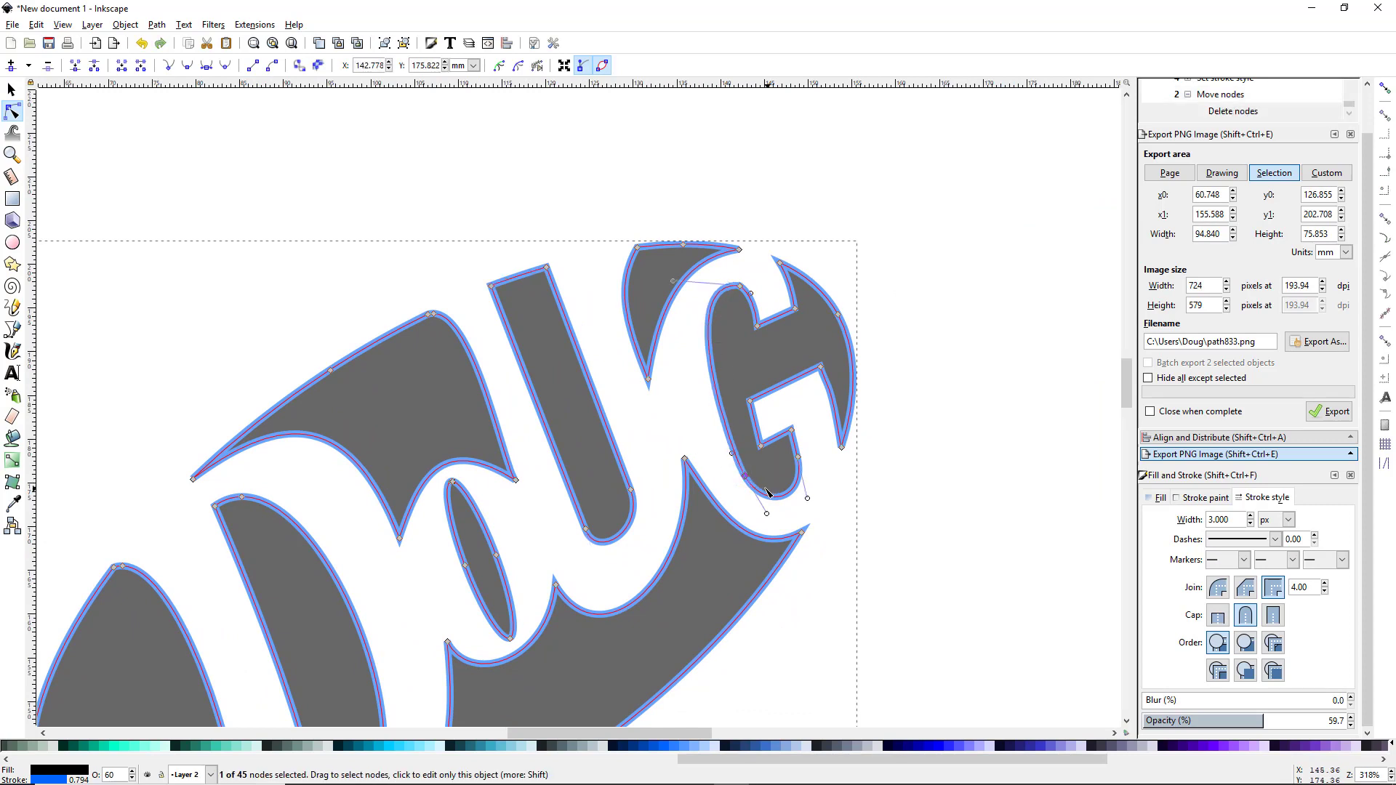
pyautogui.press('Delete')
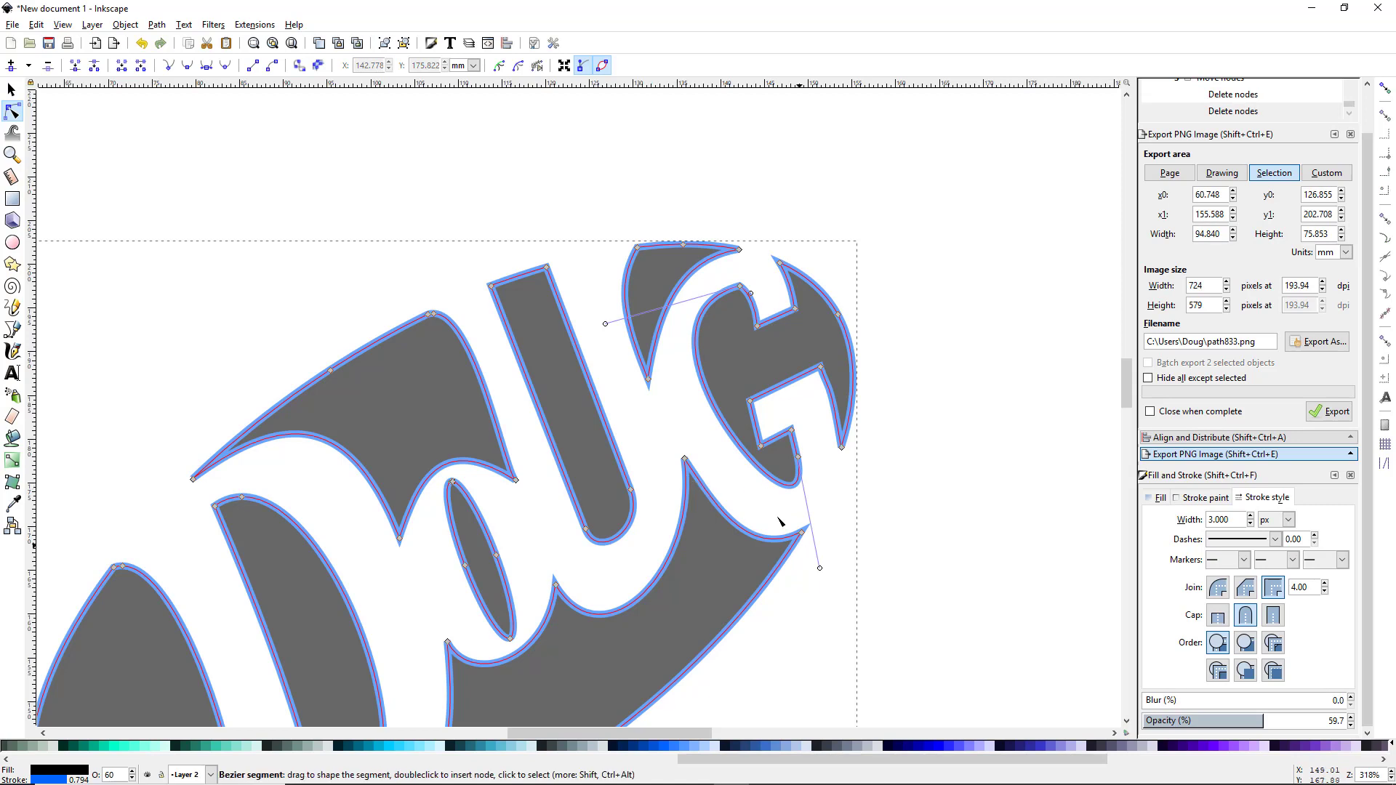
# Reshape the last letter's inner curve by pulling its lower segment outward and adjusting both curve handles
pyautogui.moveTo(760, 467); pyautogui.dragTo(784, 500)
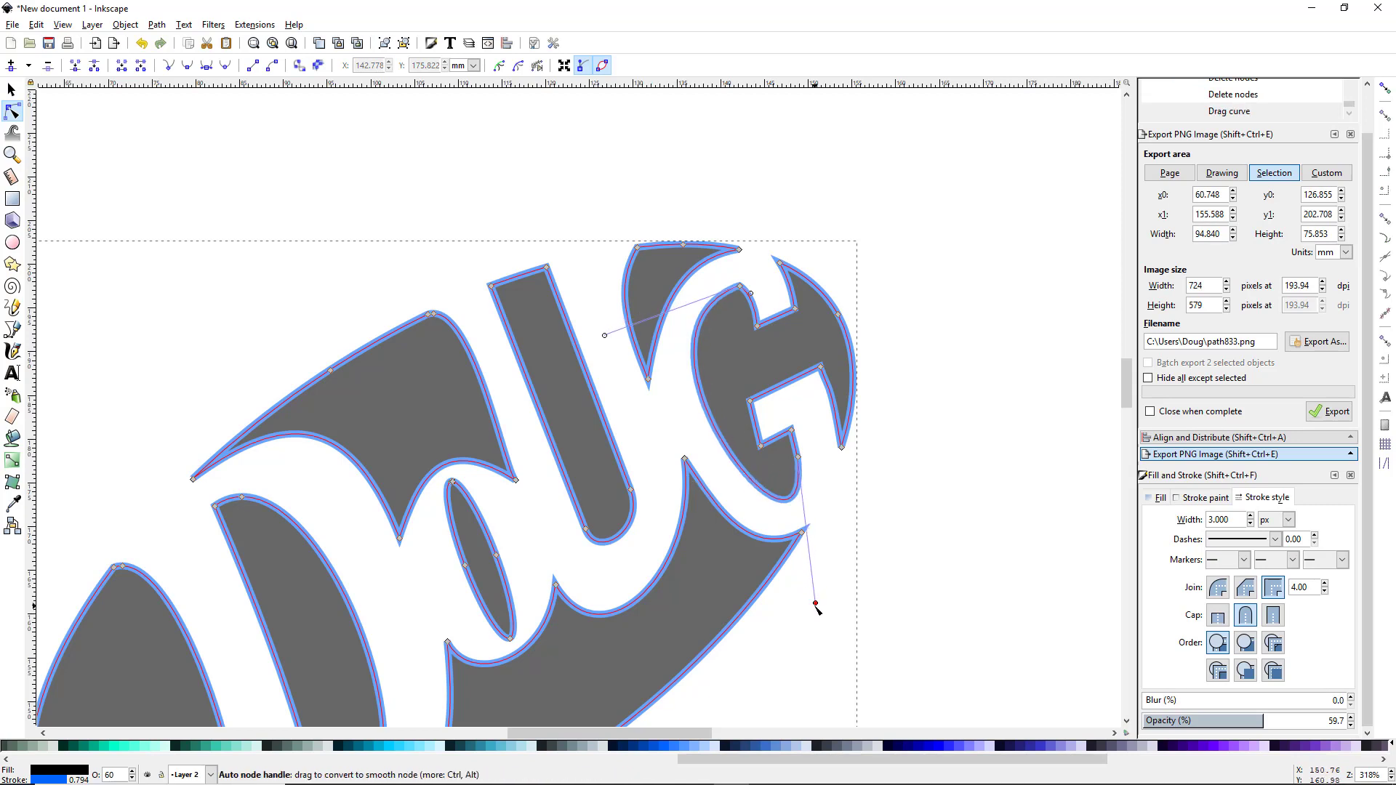
pyautogui.moveTo(815, 603); pyautogui.dragTo(801, 602)
pyautogui.moveTo(605, 336)
pyautogui.mouseDown()
pyautogui.moveTo(634, 332)
pyautogui.moveTo(620, 339)
pyautogui.mouseUp()
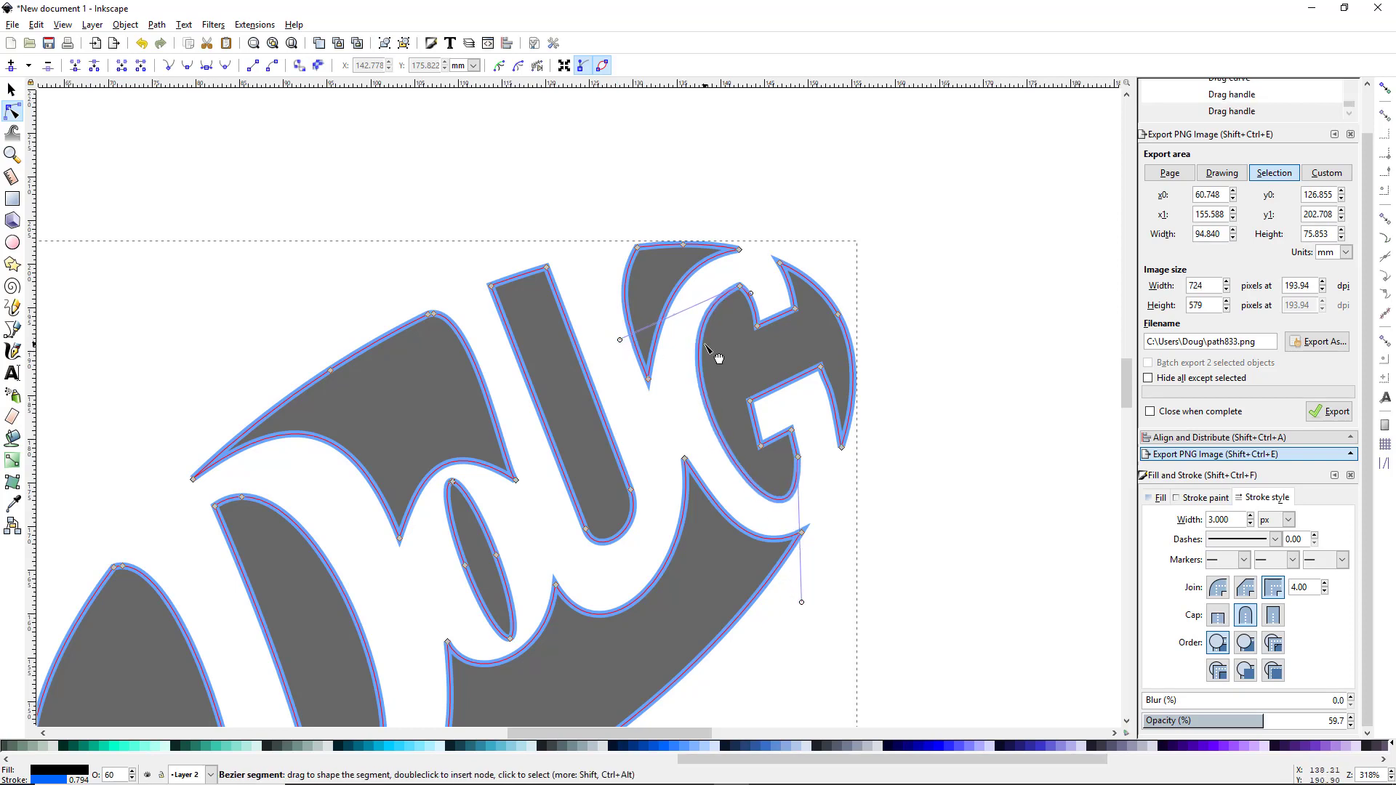
# Delete the top node of the last letter's inner shape and adjust the remaining handles to restore a smooth, rounded left curve
pyautogui.click(739, 286)
pyautogui.press('Delete')
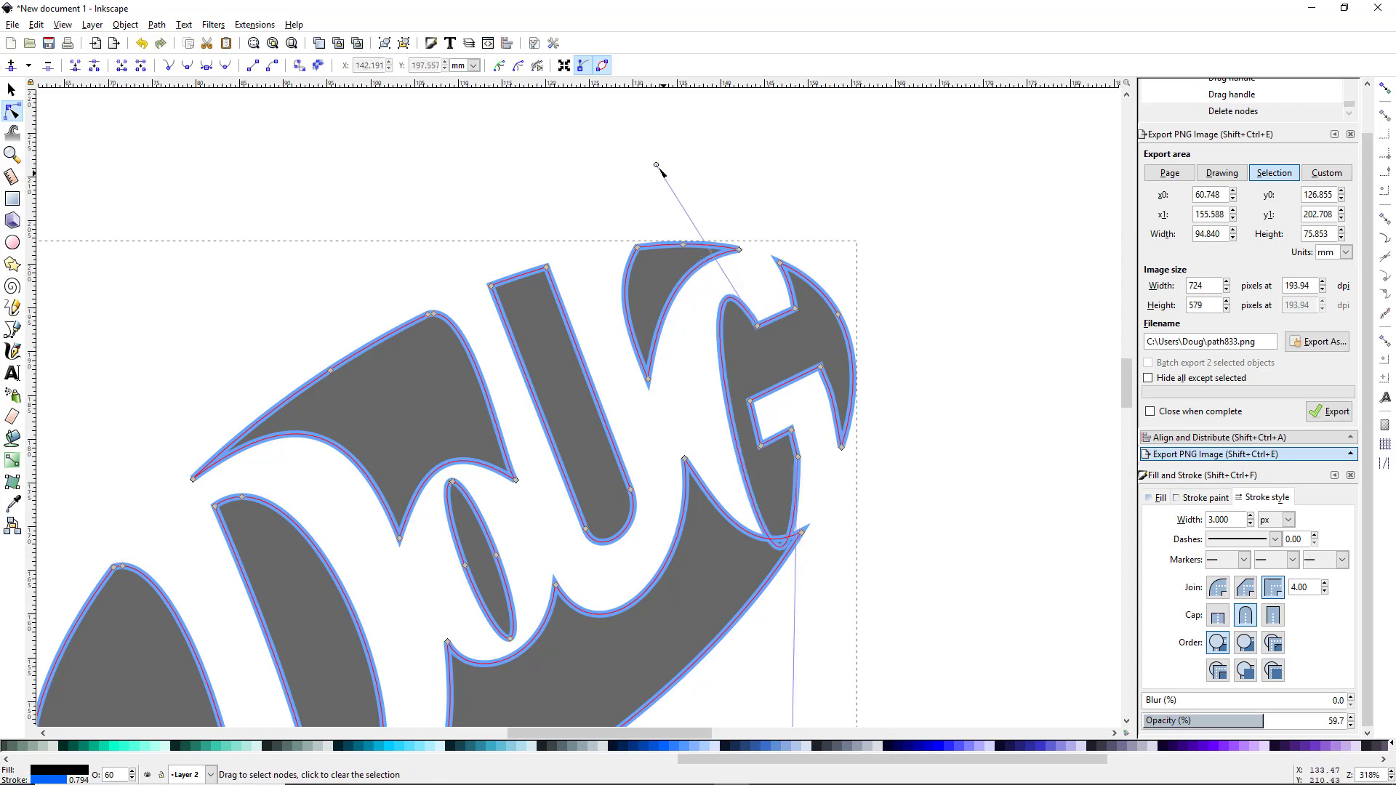
pyautogui.moveTo(658, 168); pyautogui.dragTo(626, 132)
pyautogui.moveTo(875, 600); pyautogui.dragTo(824, 391)
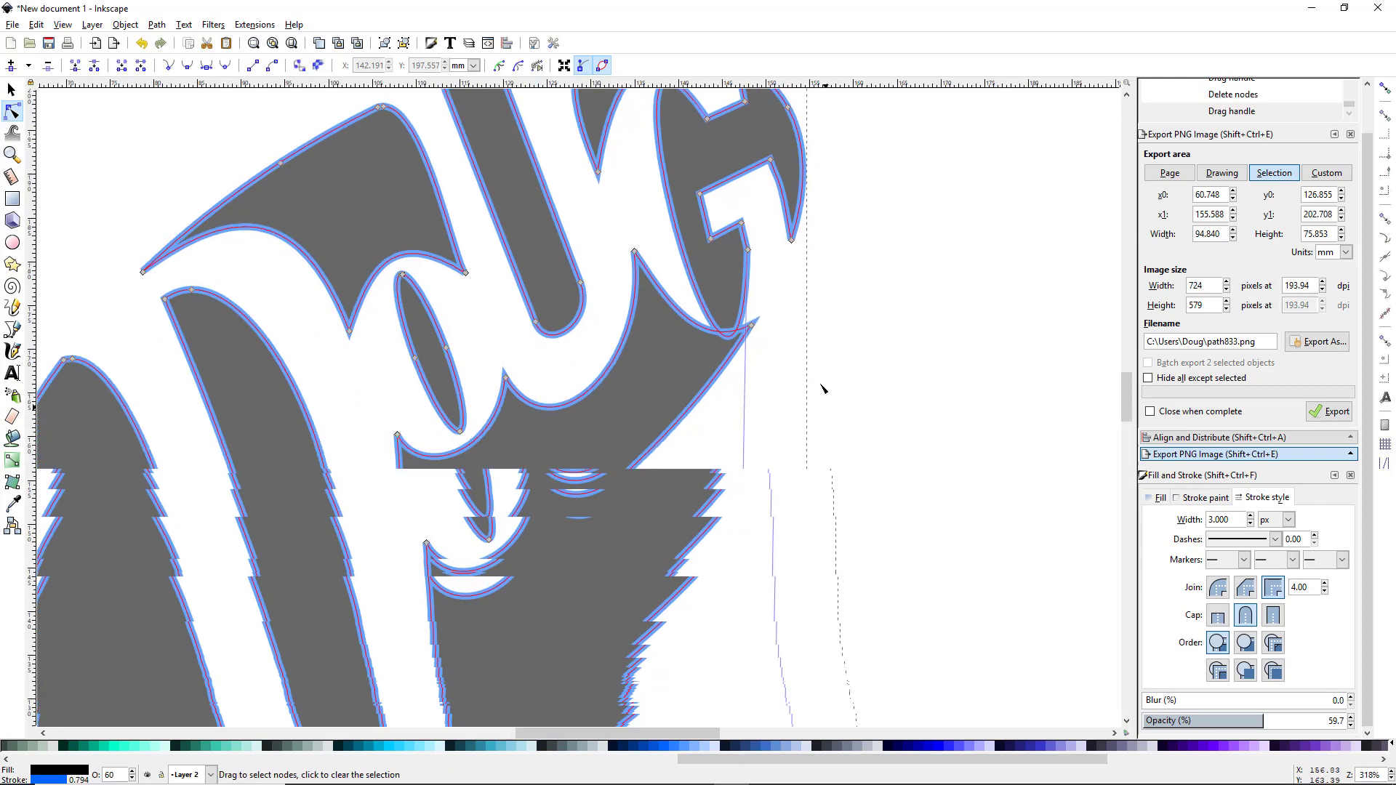
pyautogui.moveTo(743, 560); pyautogui.dragTo(707, 433)
pyautogui.moveTo(735, 306); pyautogui.dragTo(774, 519)
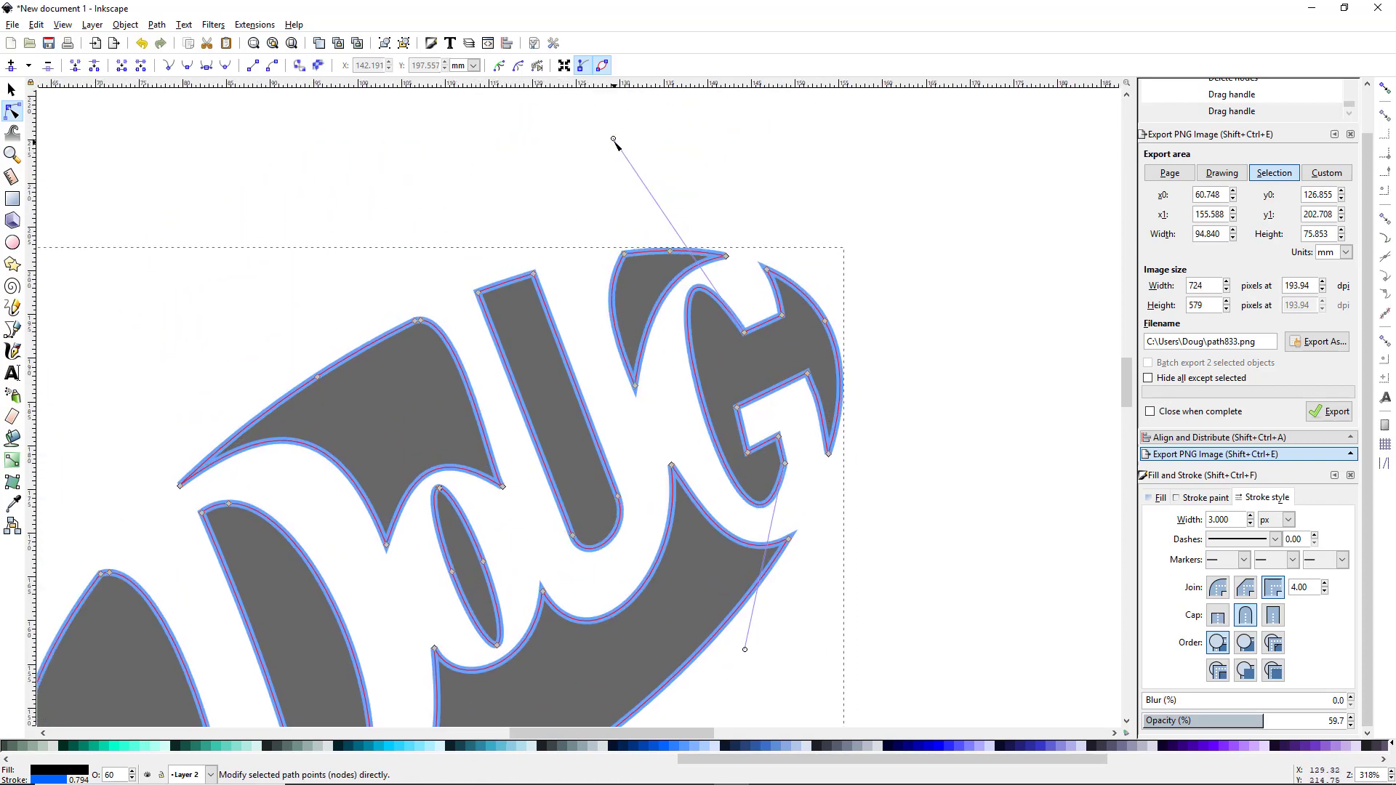
# Shorten the upper curve handle of the last letter's inner shape to refine its rounded top, and deselect the artwork
pyautogui.moveTo(615, 138); pyautogui.dragTo(617, 179)
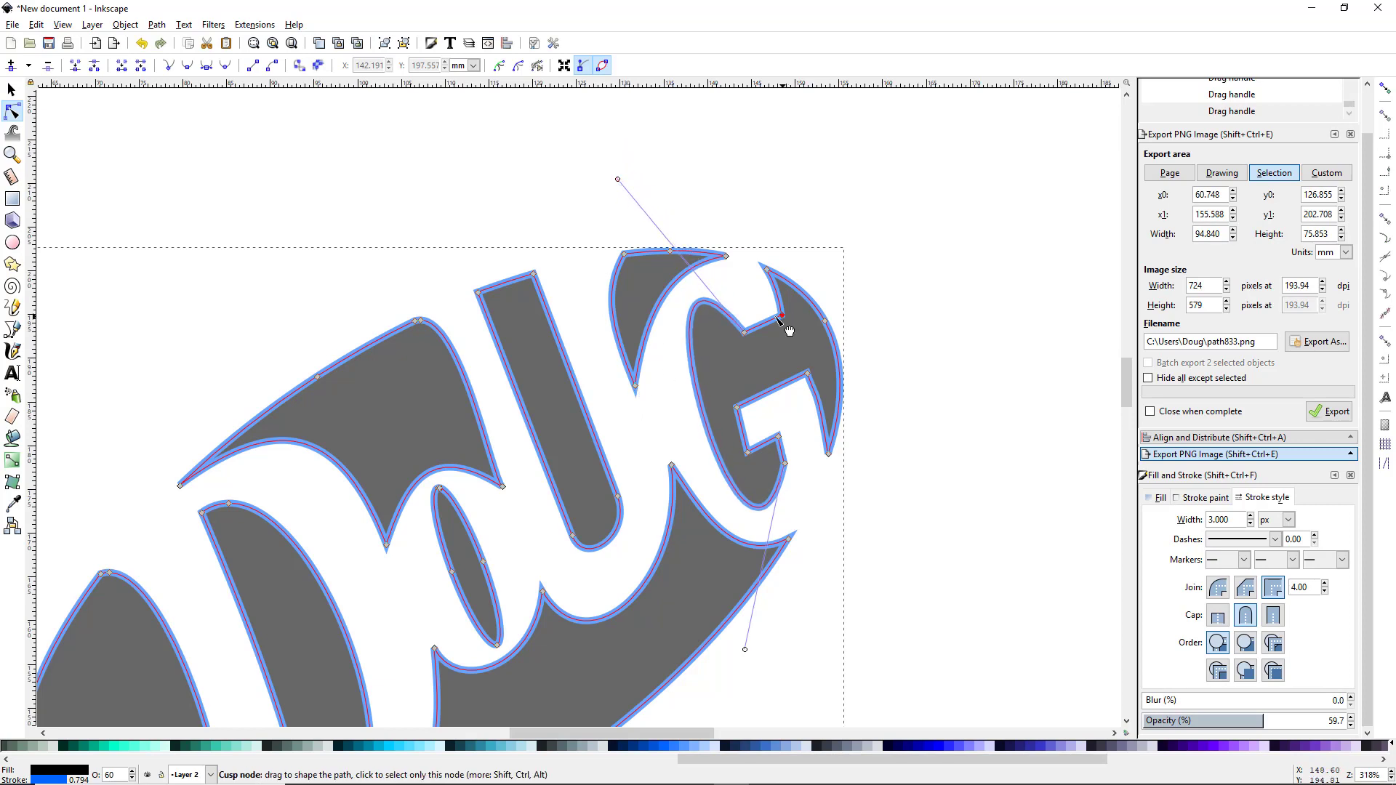
pyautogui.scroll(-1, 578, 471)
pyautogui.scroll(-2, 578, 471)
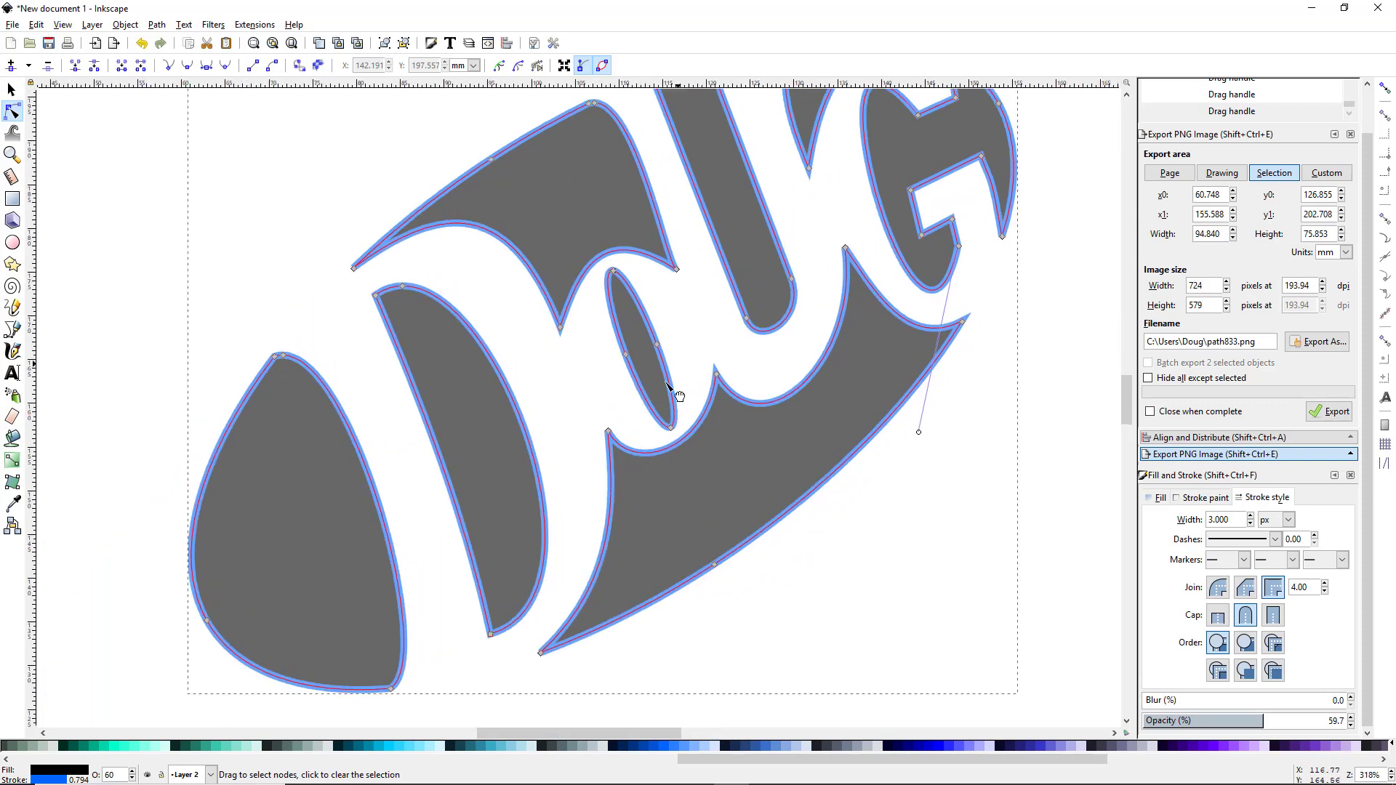
pyautogui.moveTo(792, 521); pyautogui.dragTo(775, 526)
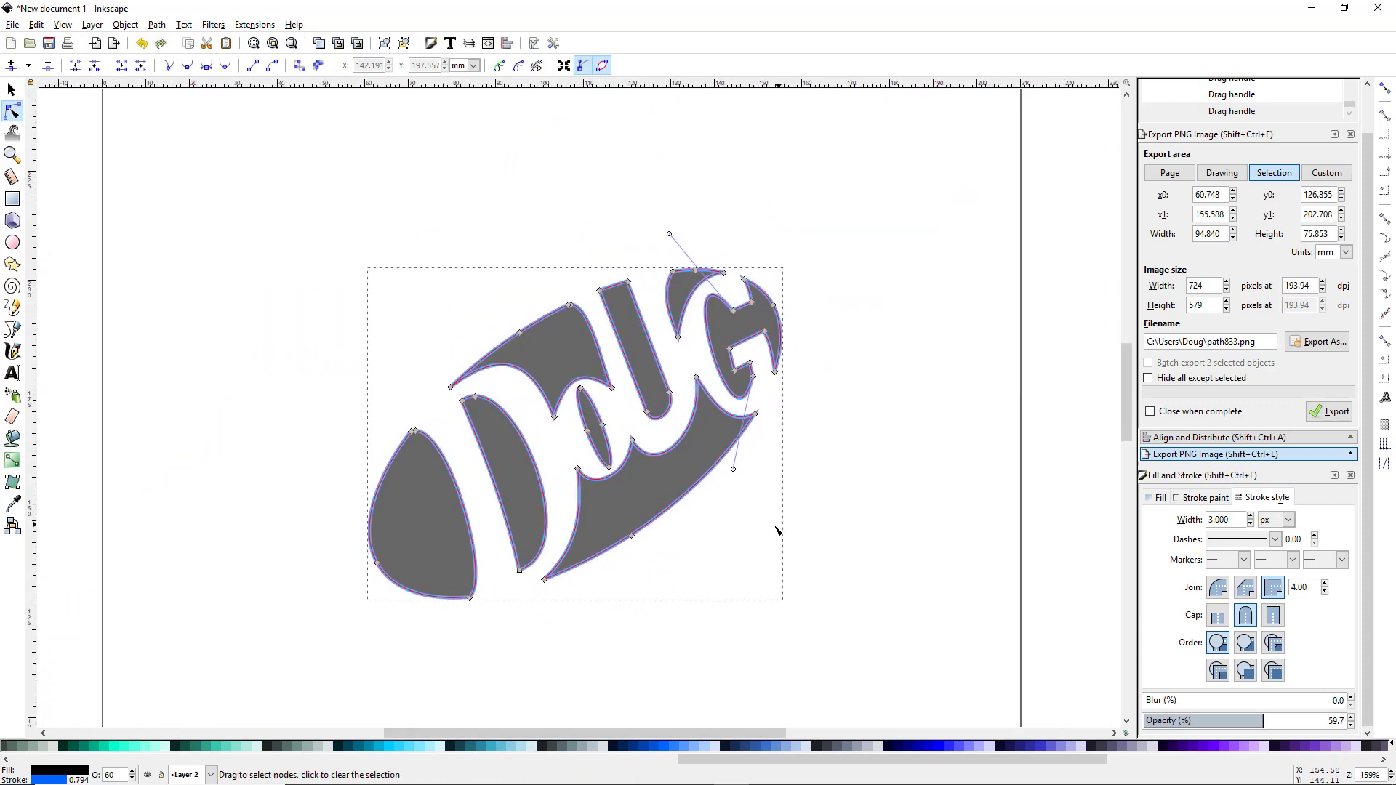
pyautogui.press('s')
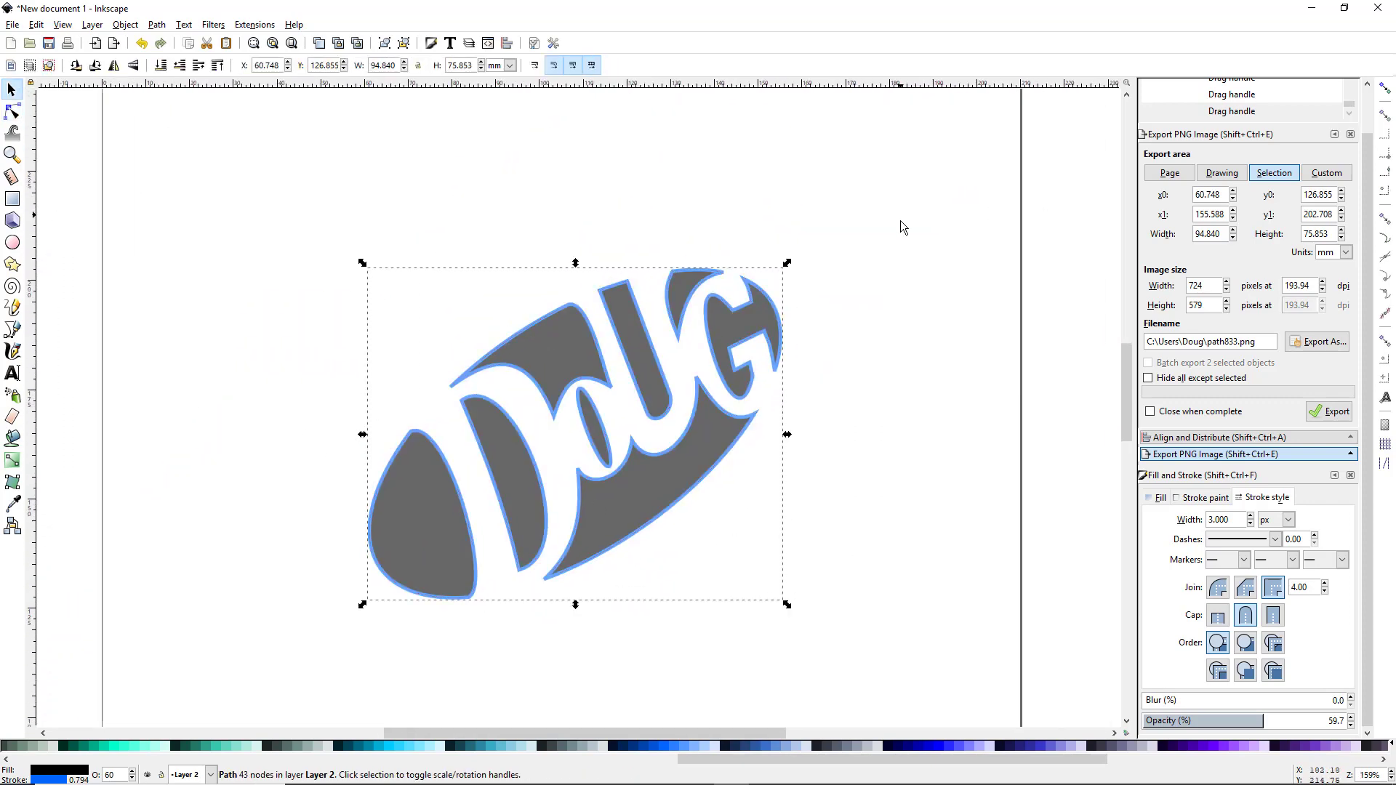
pyautogui.click(851, 263)
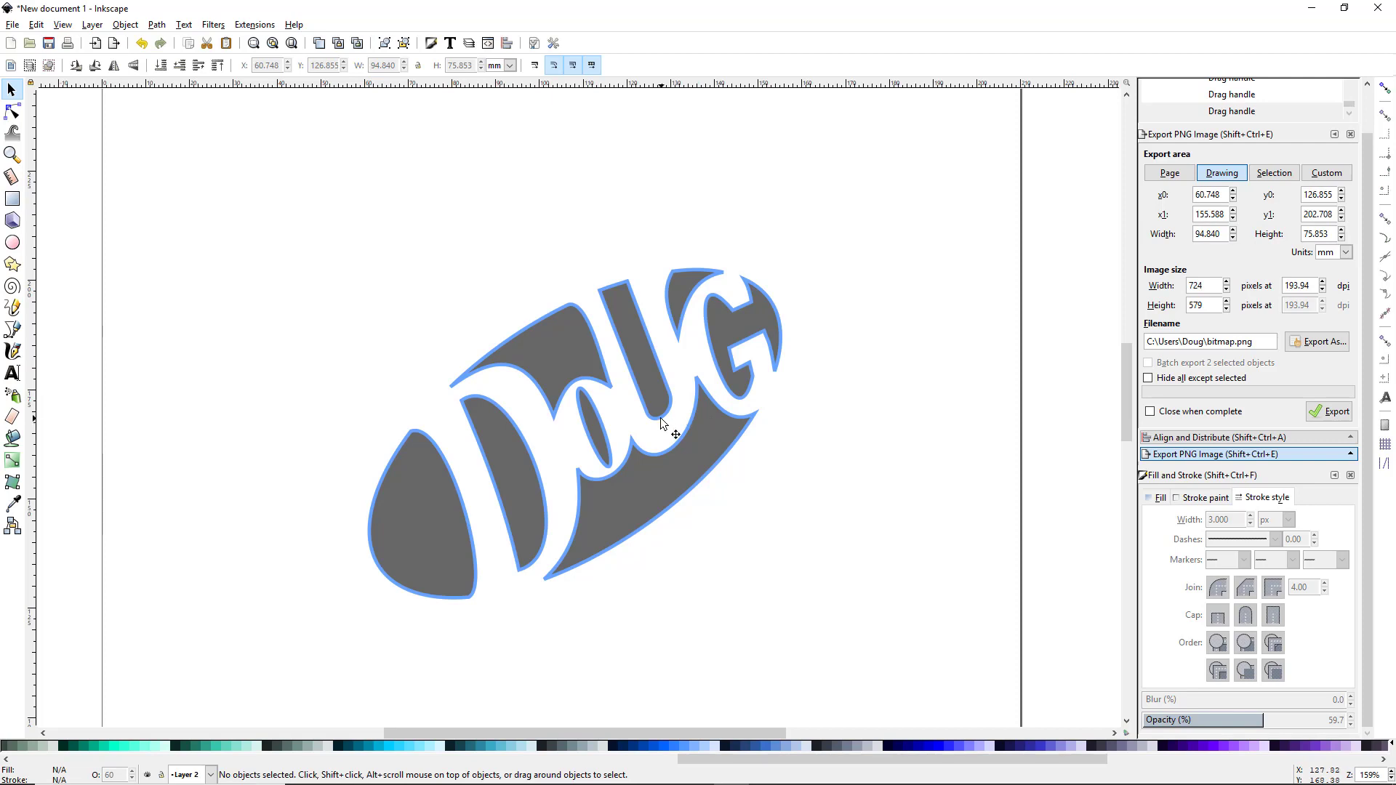
# Delete the node on the lower-right edge of the last letter's inner shape and pull its lower handle in to restore the curve
pyautogui.keyDown('ctrl'); pyautogui.scroll(4, 676, 414); pyautogui.keyUp('ctrl')
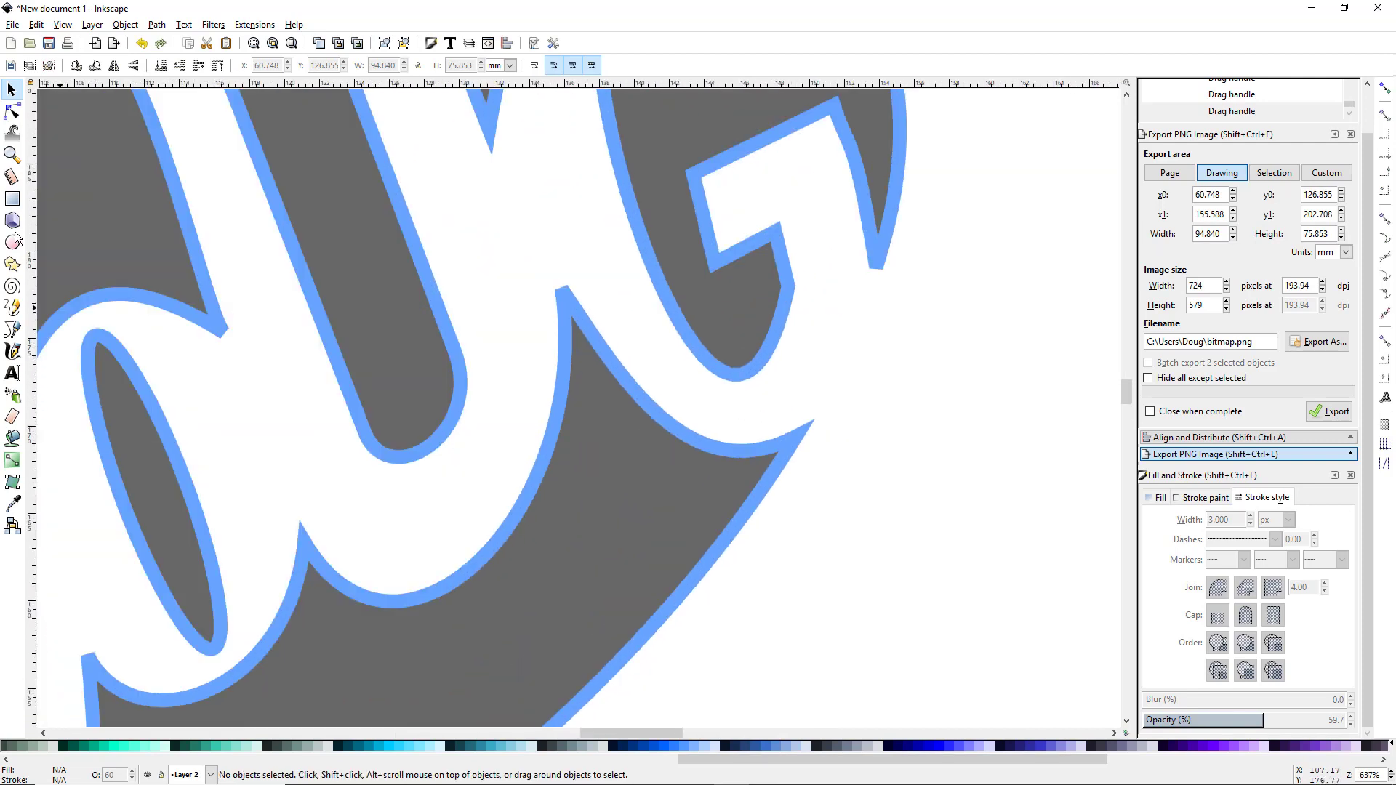
pyautogui.press('n')
pyautogui.click(786, 296)
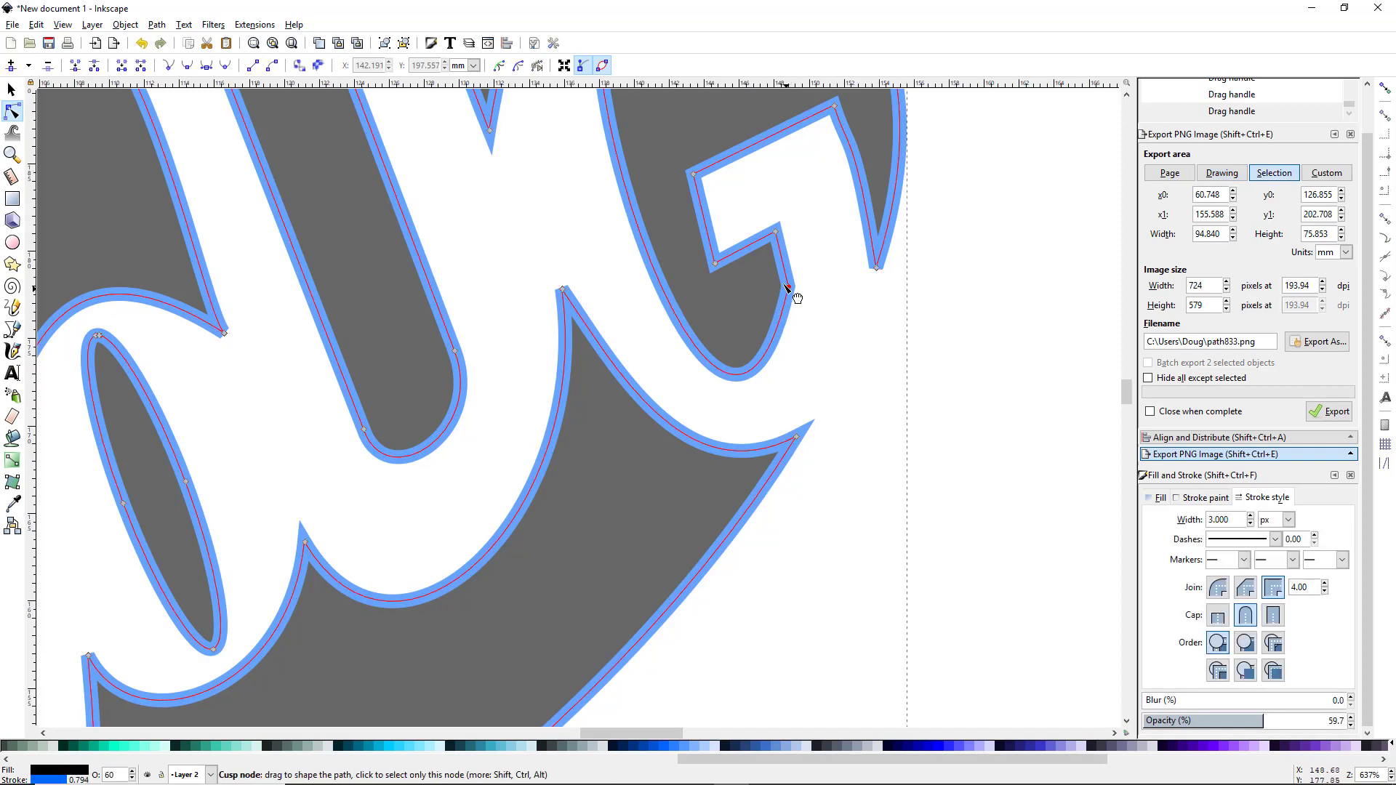
pyautogui.click(789, 289)
pyautogui.press('Delete')
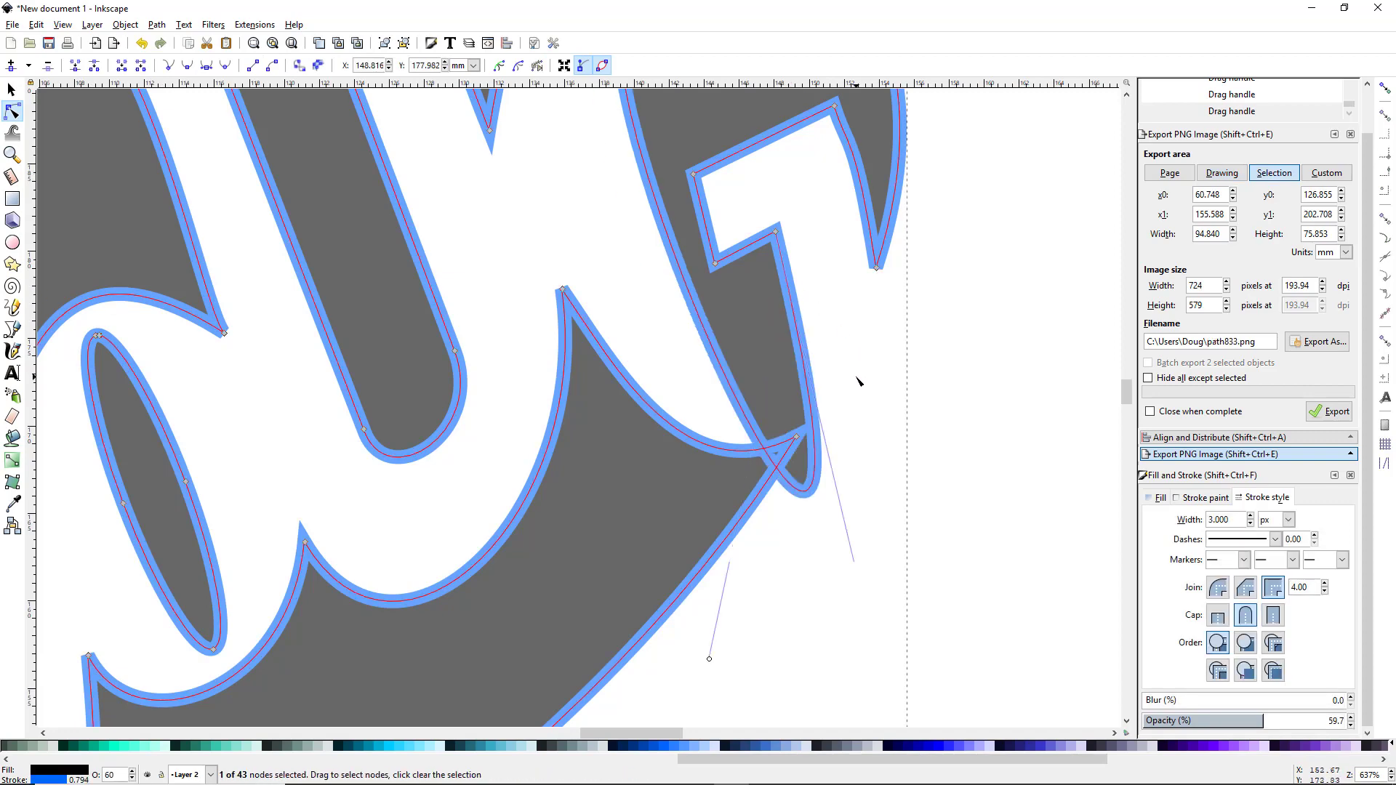
pyautogui.scroll(-4, 865, 402)
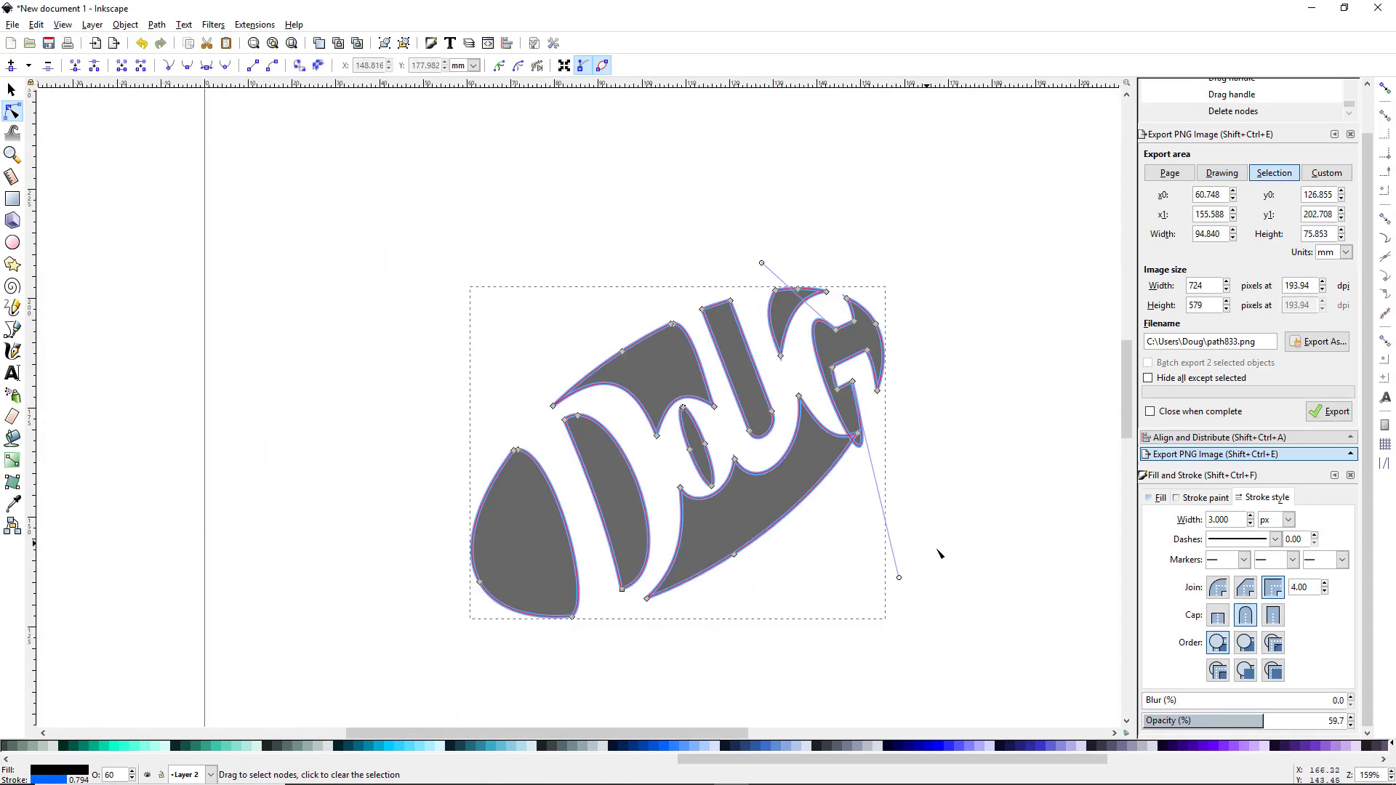
pyautogui.moveTo(841, 500); pyautogui.dragTo(805, 428)
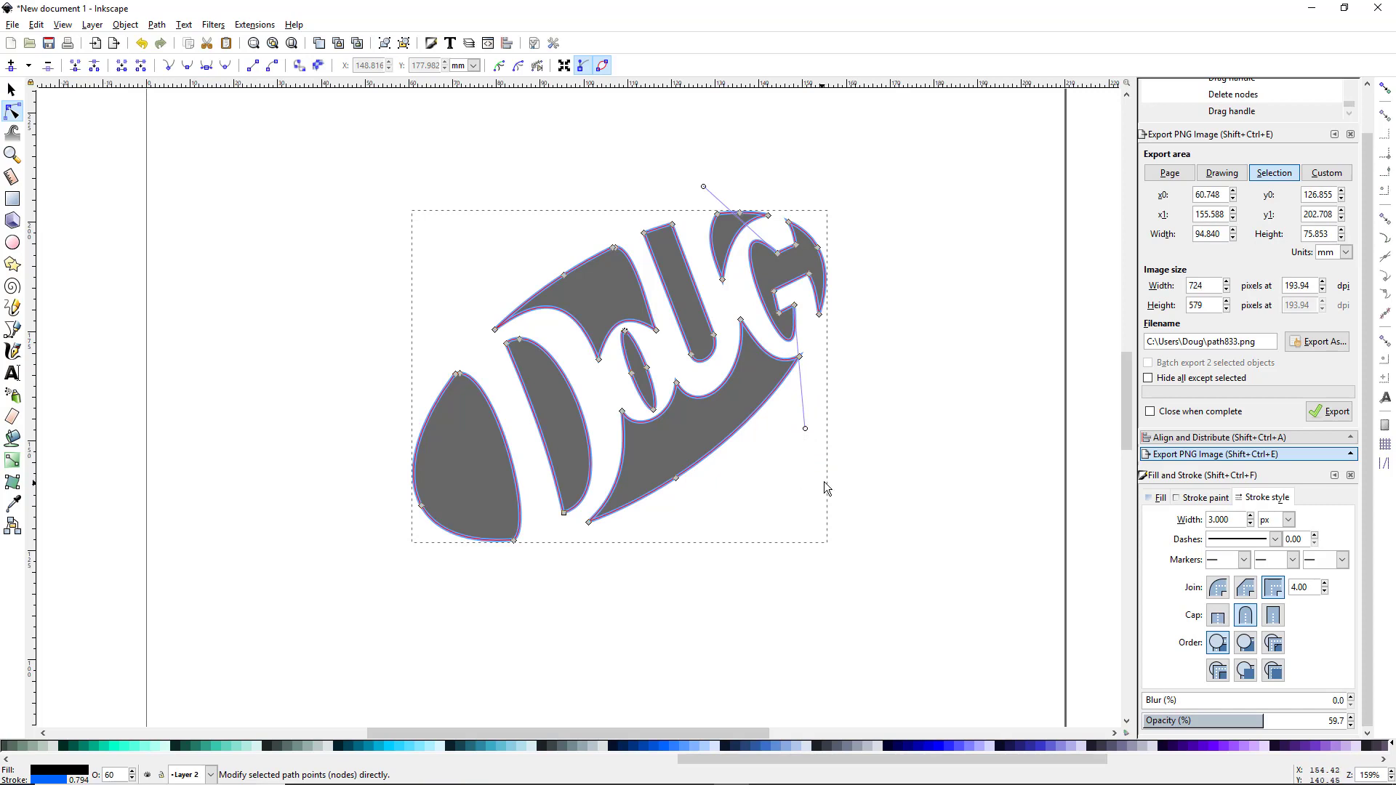
pyautogui.press('s')
pyautogui.click(886, 414)
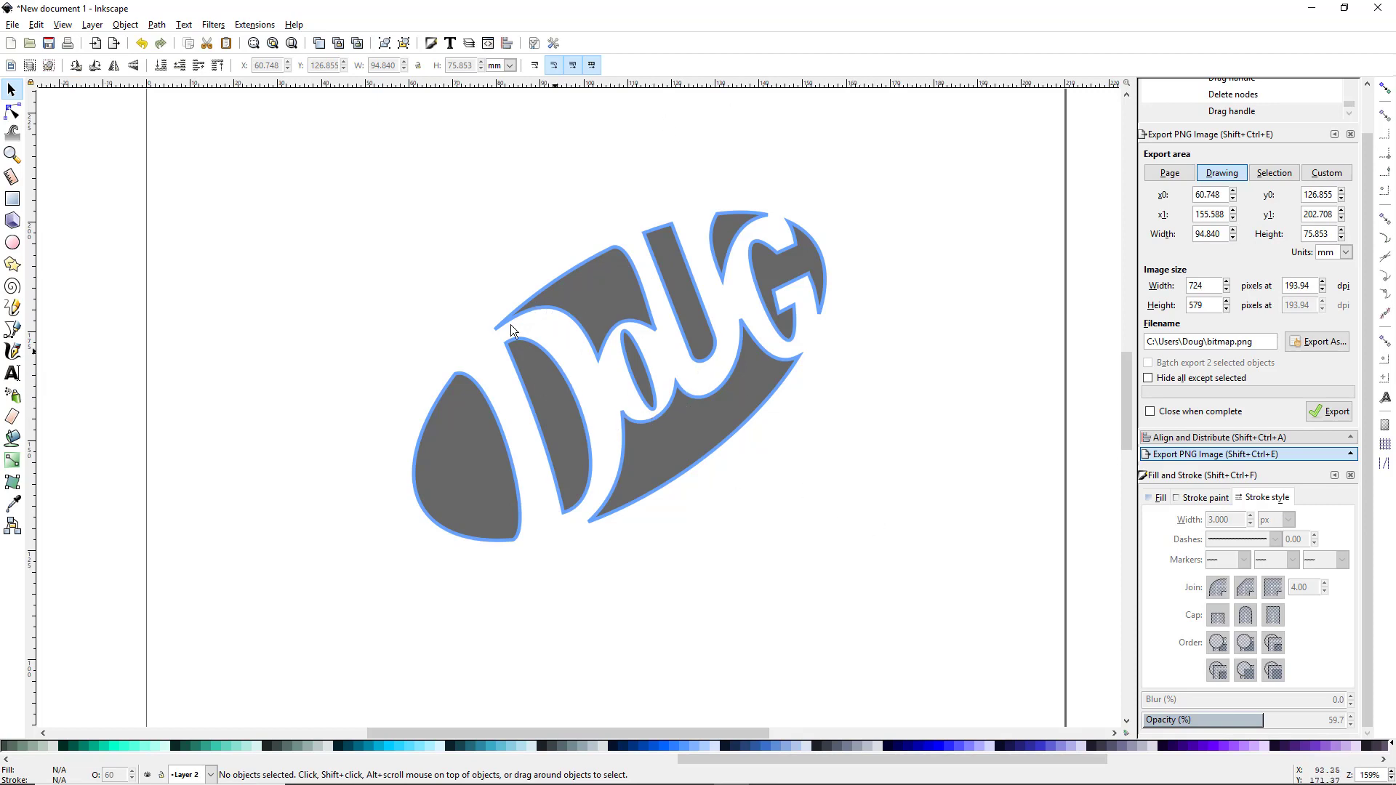
# Set the whole logo's opacity to 100% and move it about 14 mm to the left on the page
pyautogui.moveTo(333, 154); pyautogui.dragTo(975, 645)
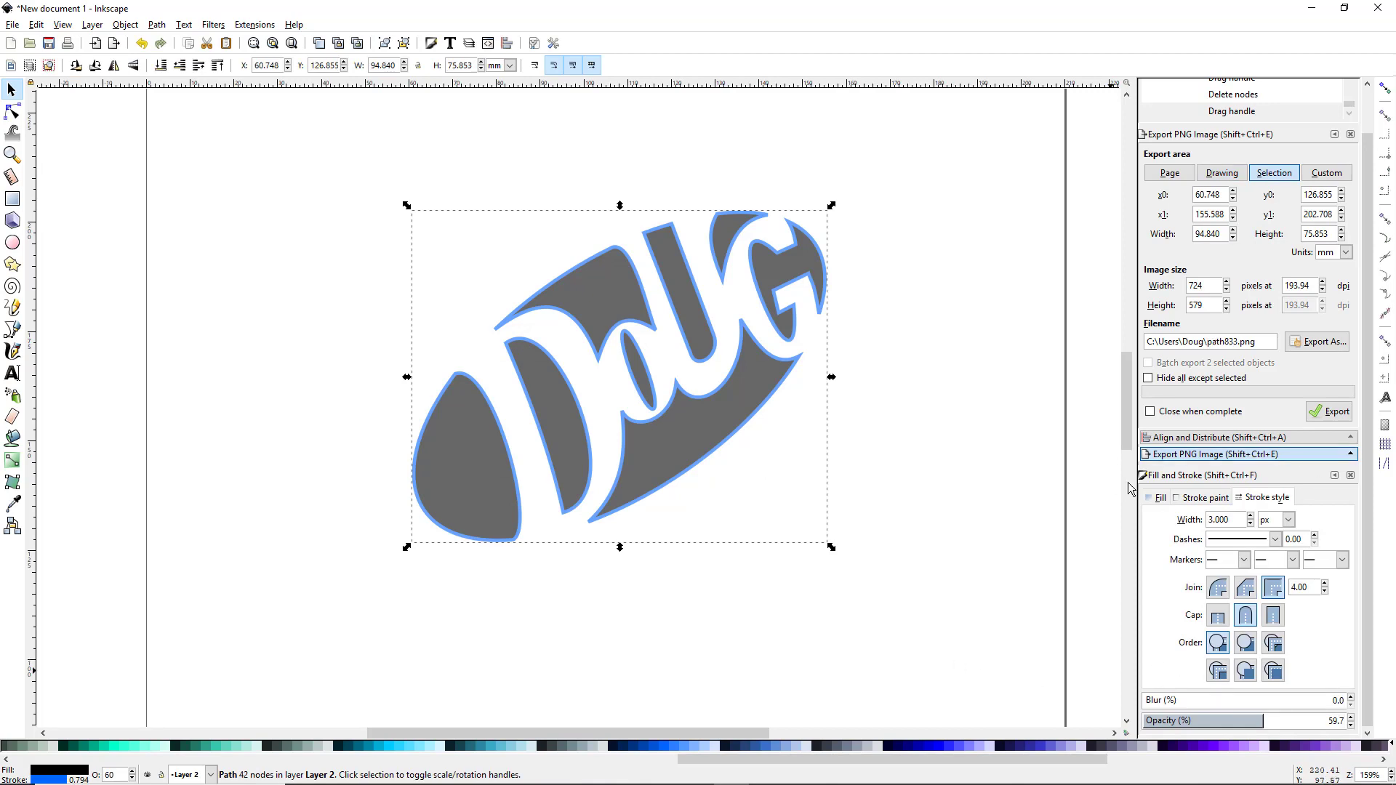
pyautogui.moveTo(1261, 721); pyautogui.dragTo(1368, 722)
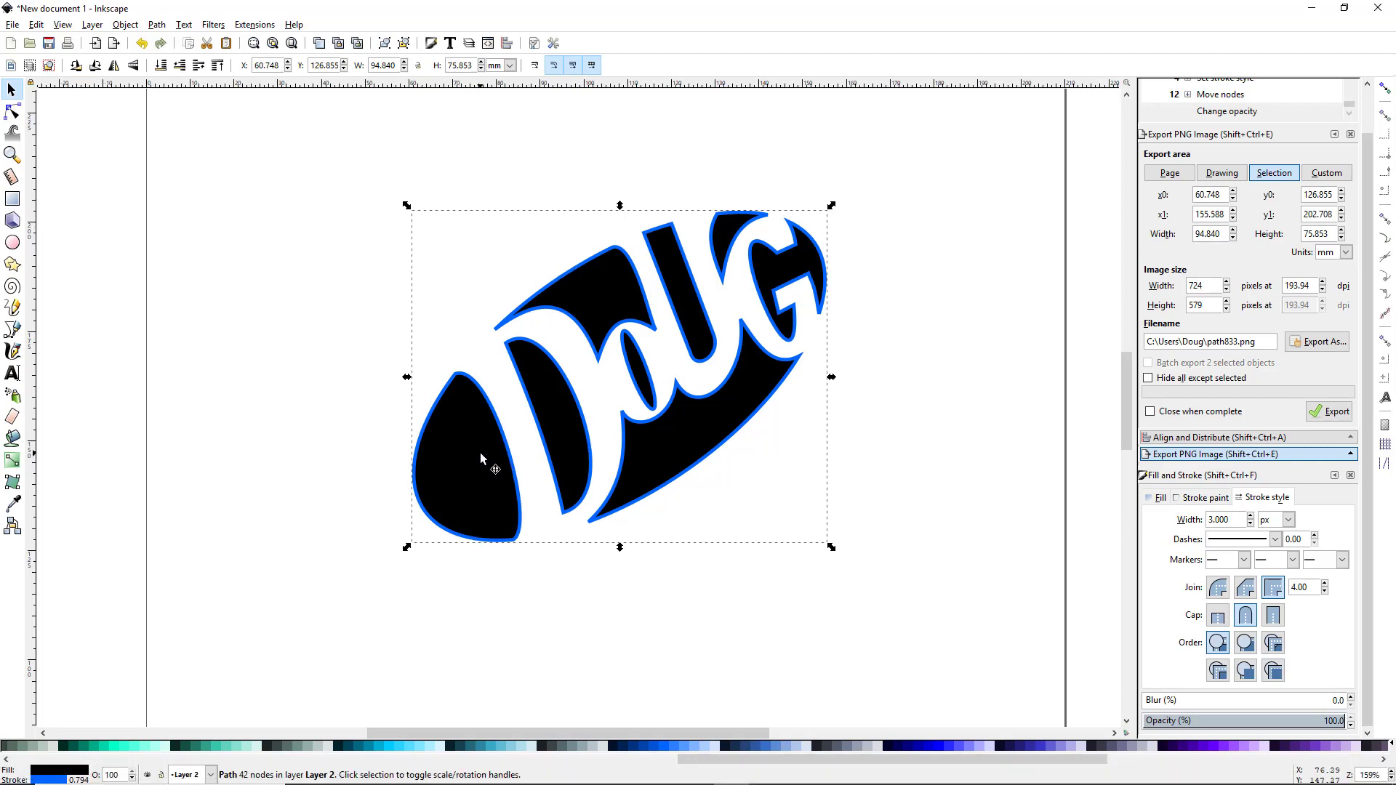
pyautogui.moveTo(458, 468); pyautogui.dragTo(415, 463)
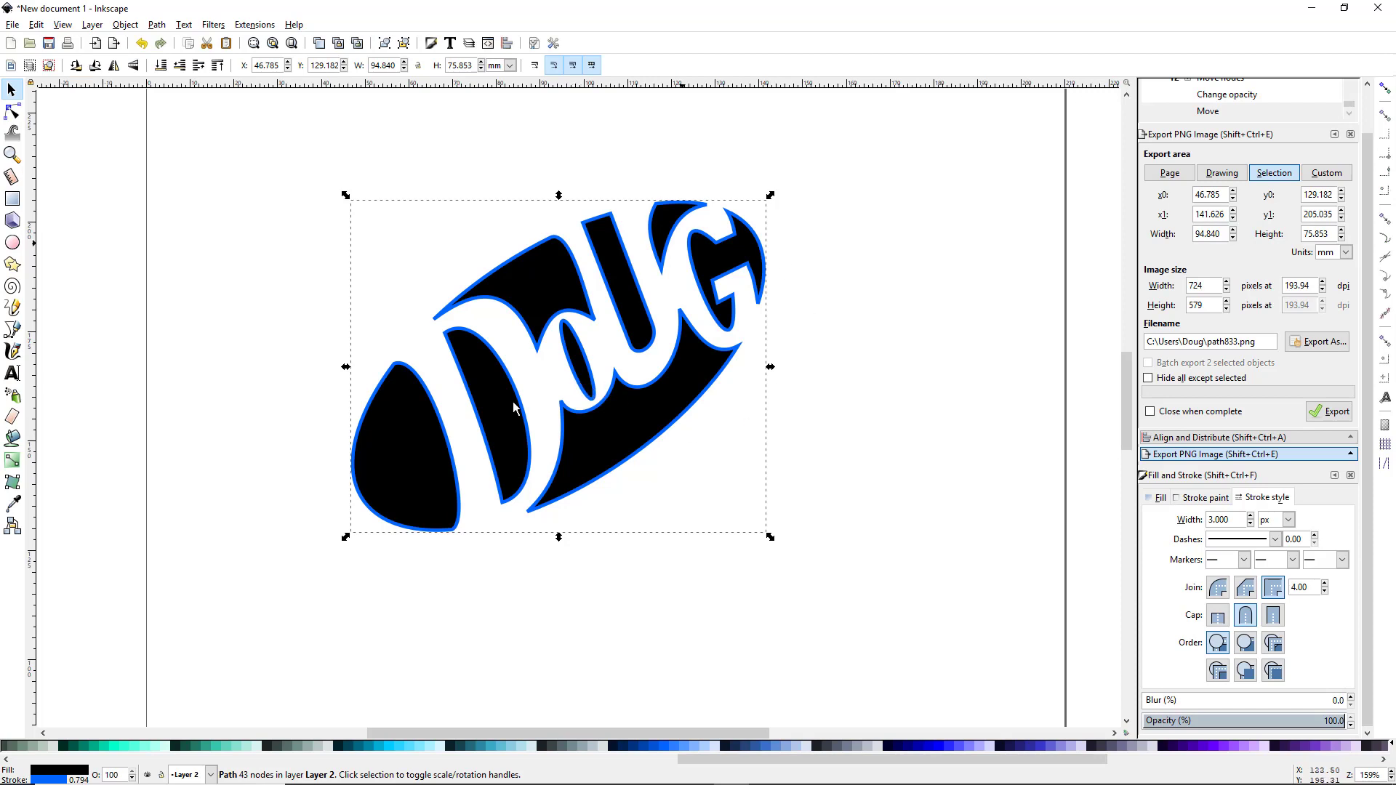
# Duplicate the logo in place and remove the stroke from the copy
pyautogui.press('ctrl')
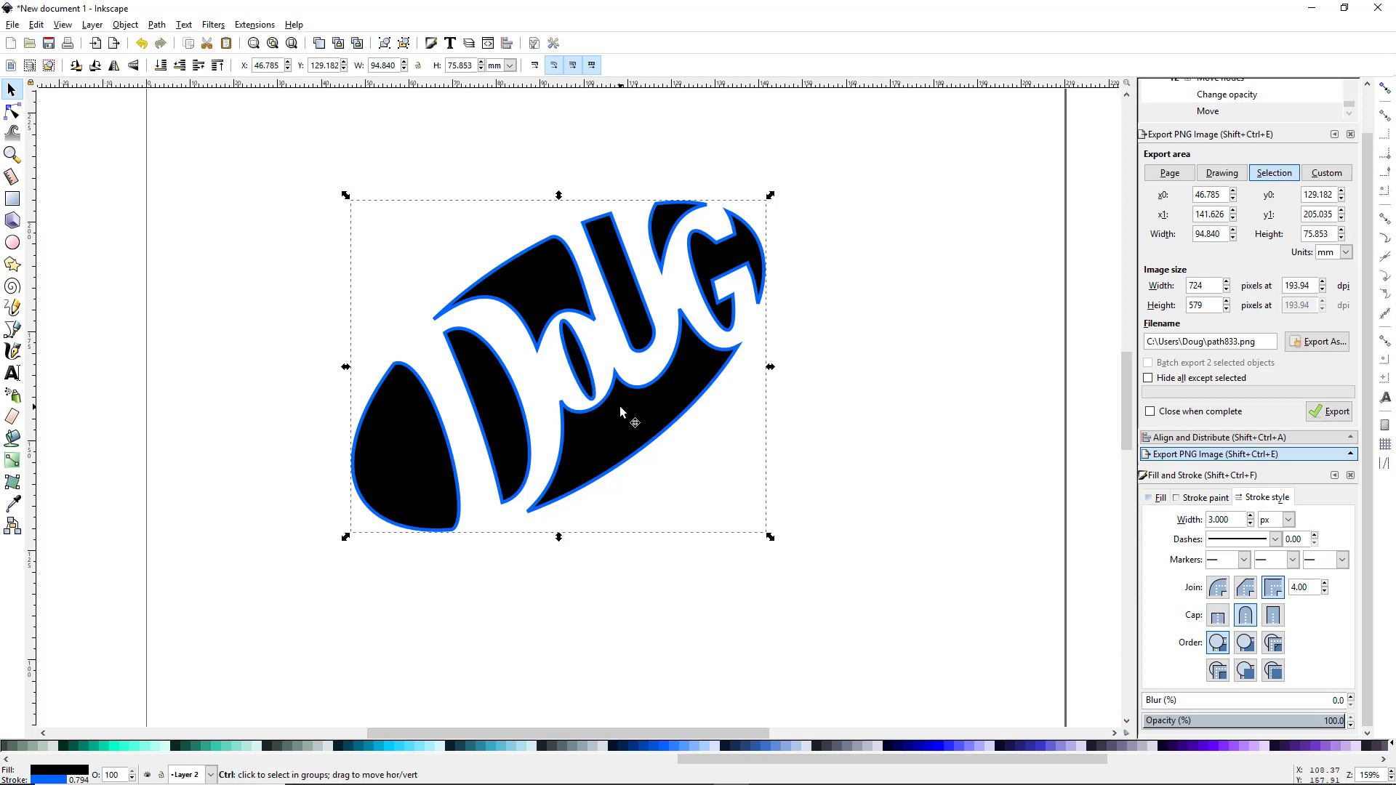
pyautogui.hotkey('ctrl', 'd')
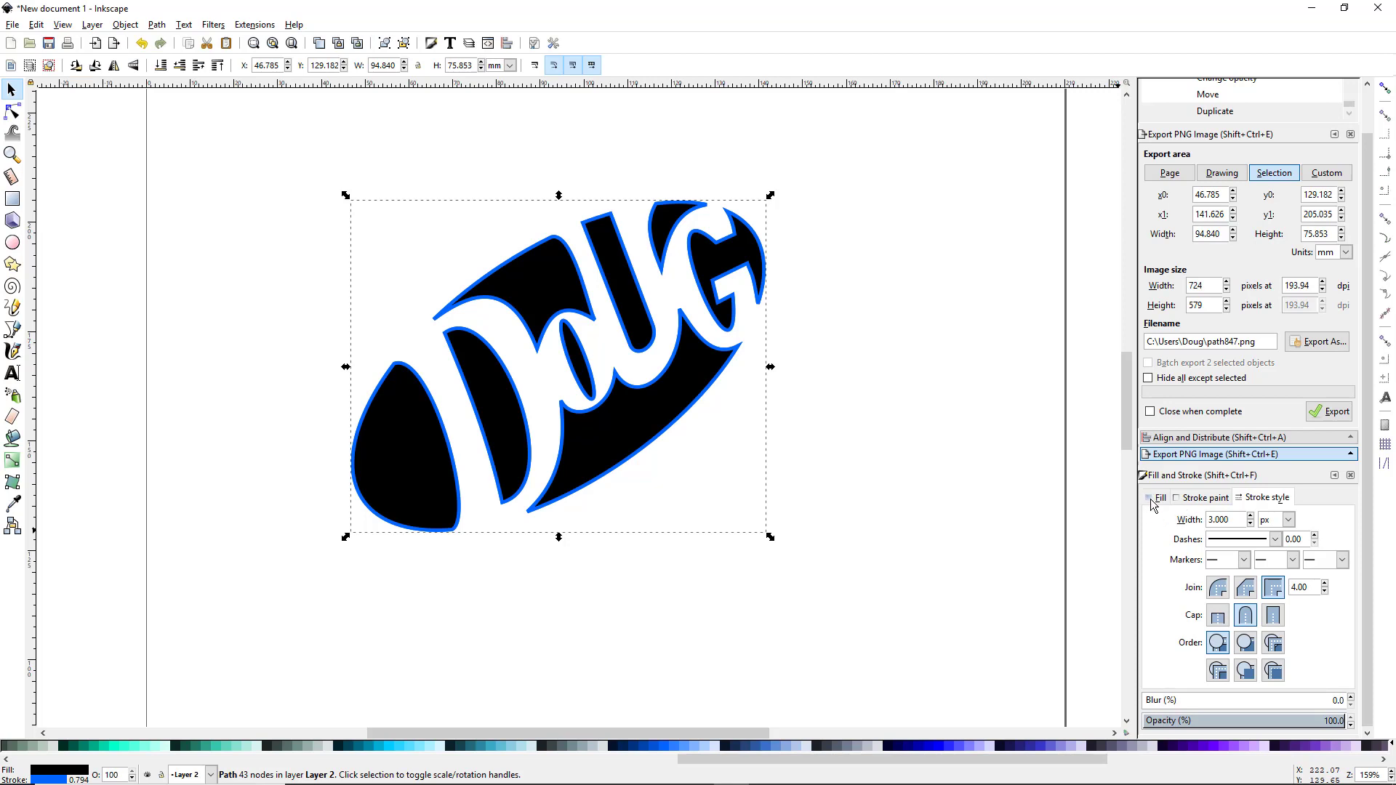
pyautogui.click(1204, 499)
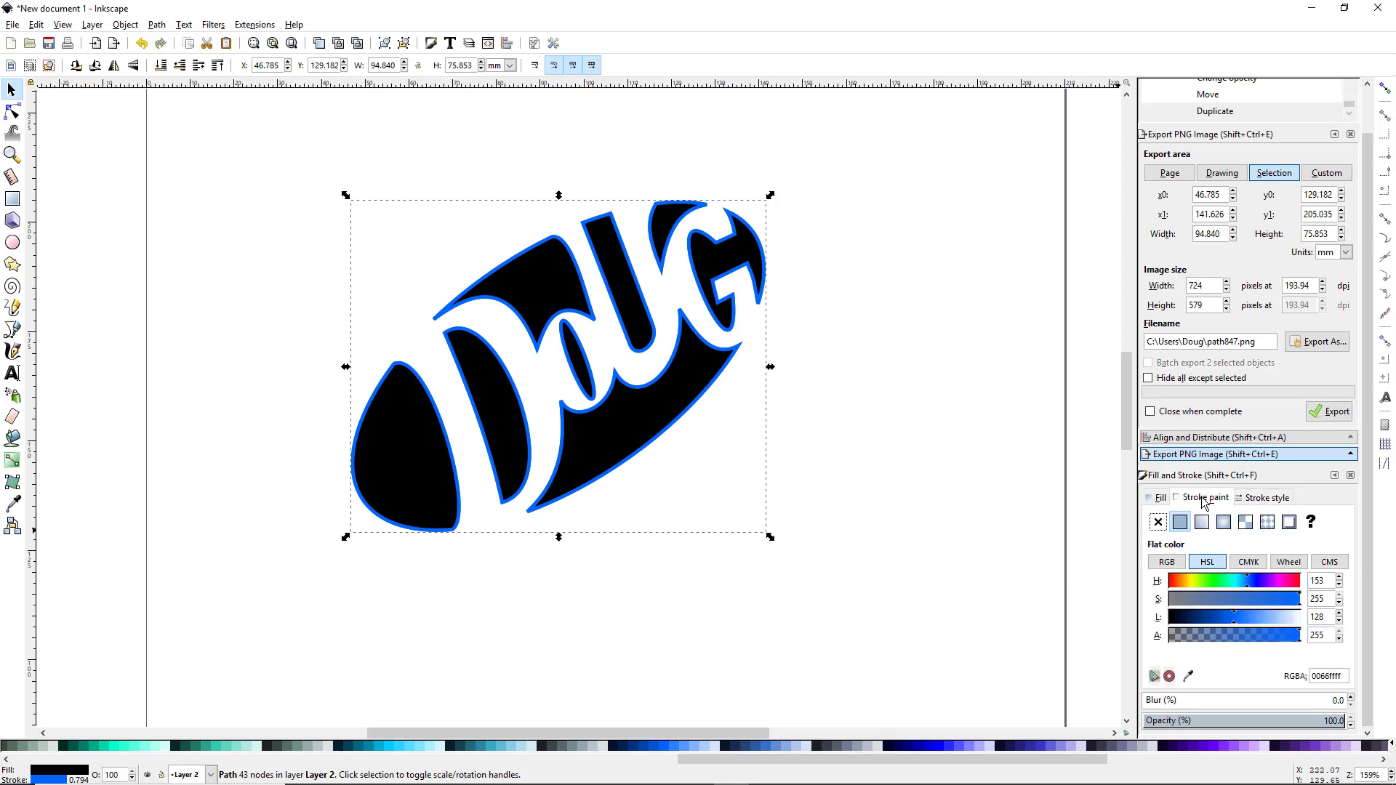
pyautogui.click(1157, 523)
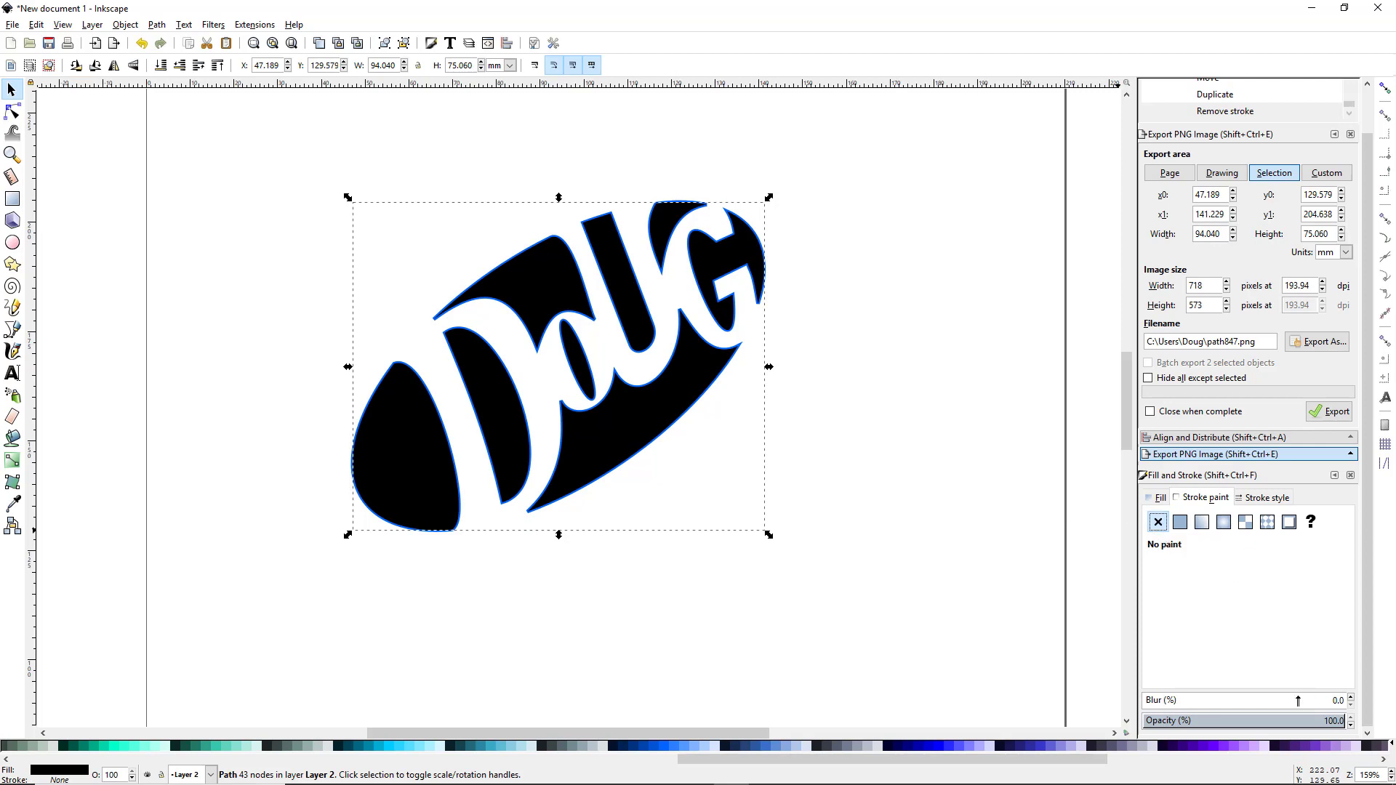
# Turn the copy into a drop shadow with 3% blur, offset slightly down and right and lowered beneath the outlined logo
pyautogui.click(1351, 698)
pyautogui.click(1350, 698)
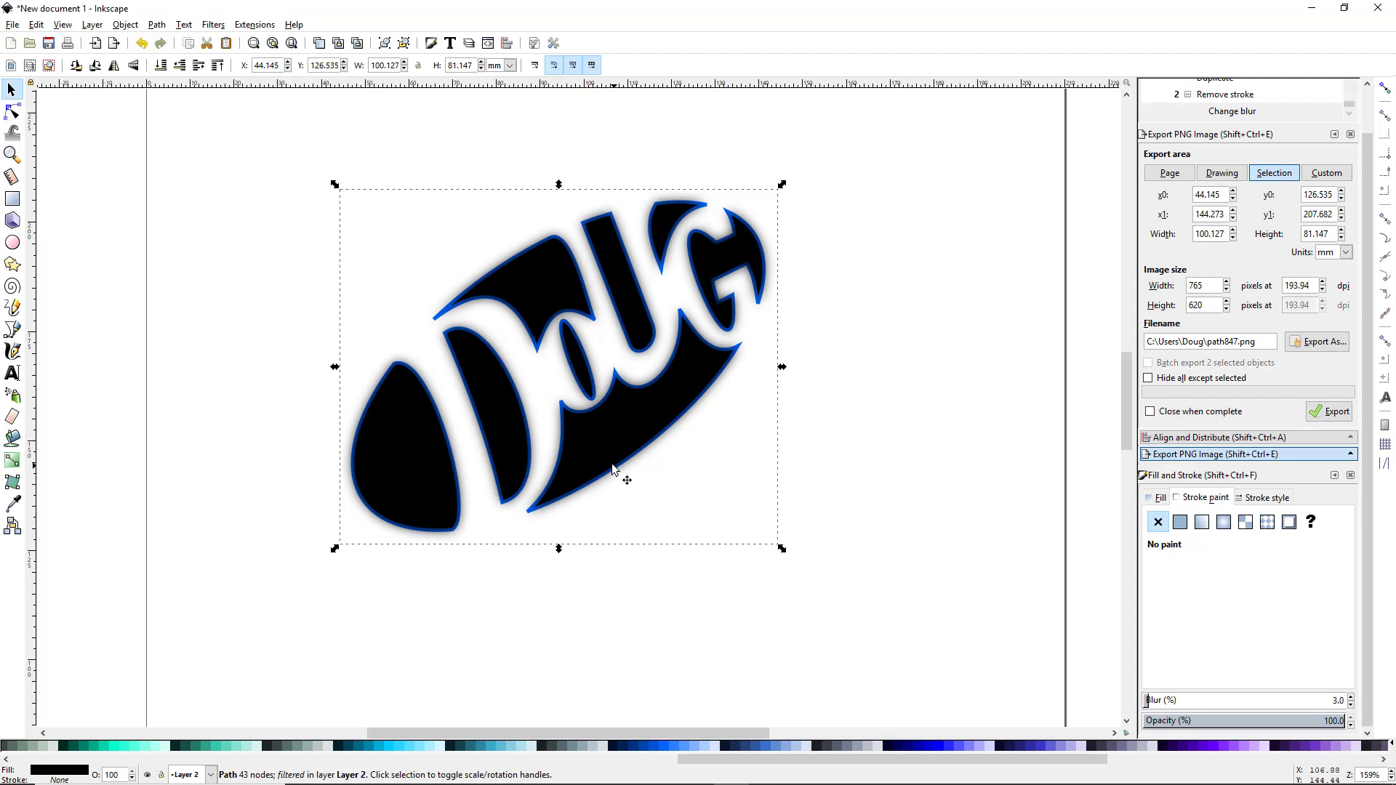
pyautogui.moveTo(606, 454); pyautogui.dragTo(621, 460)
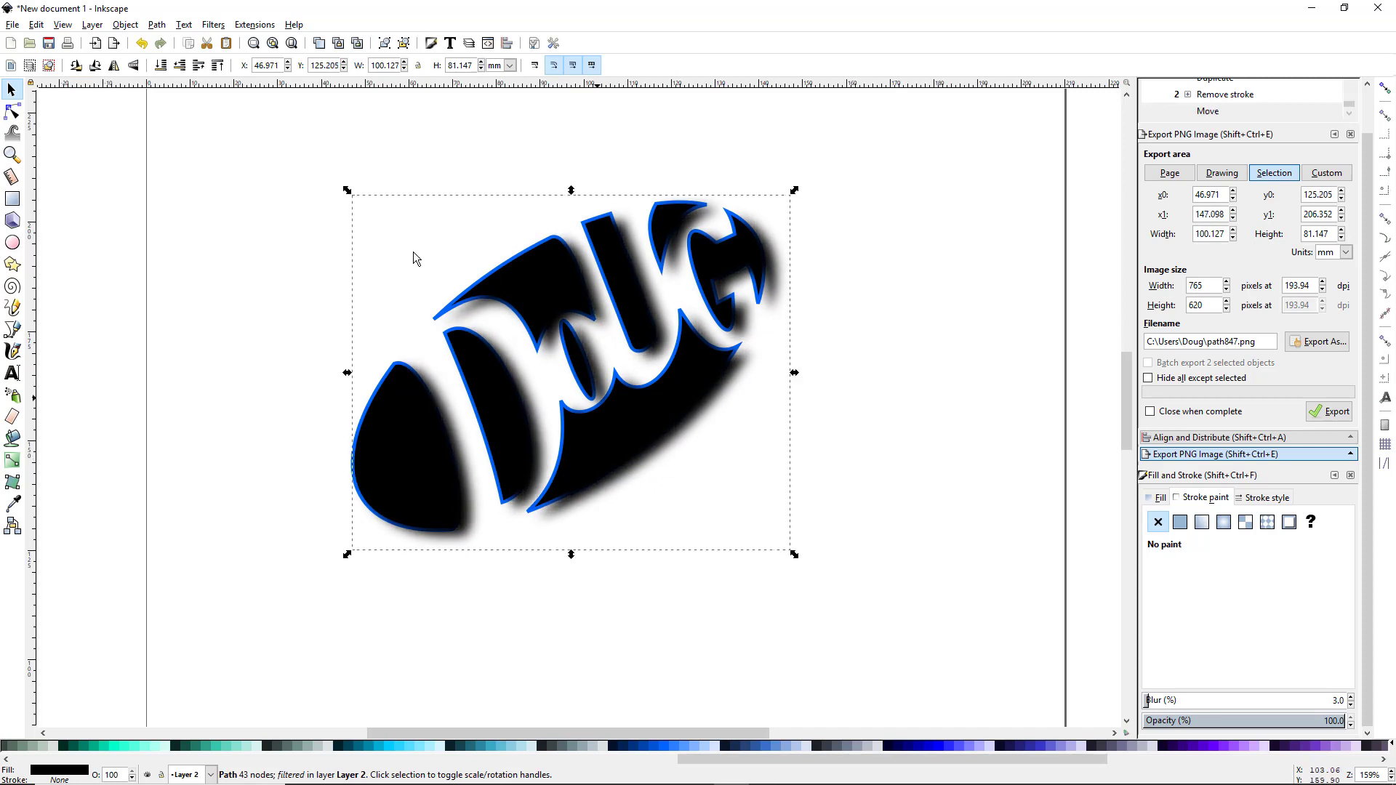
pyautogui.click(161, 66)
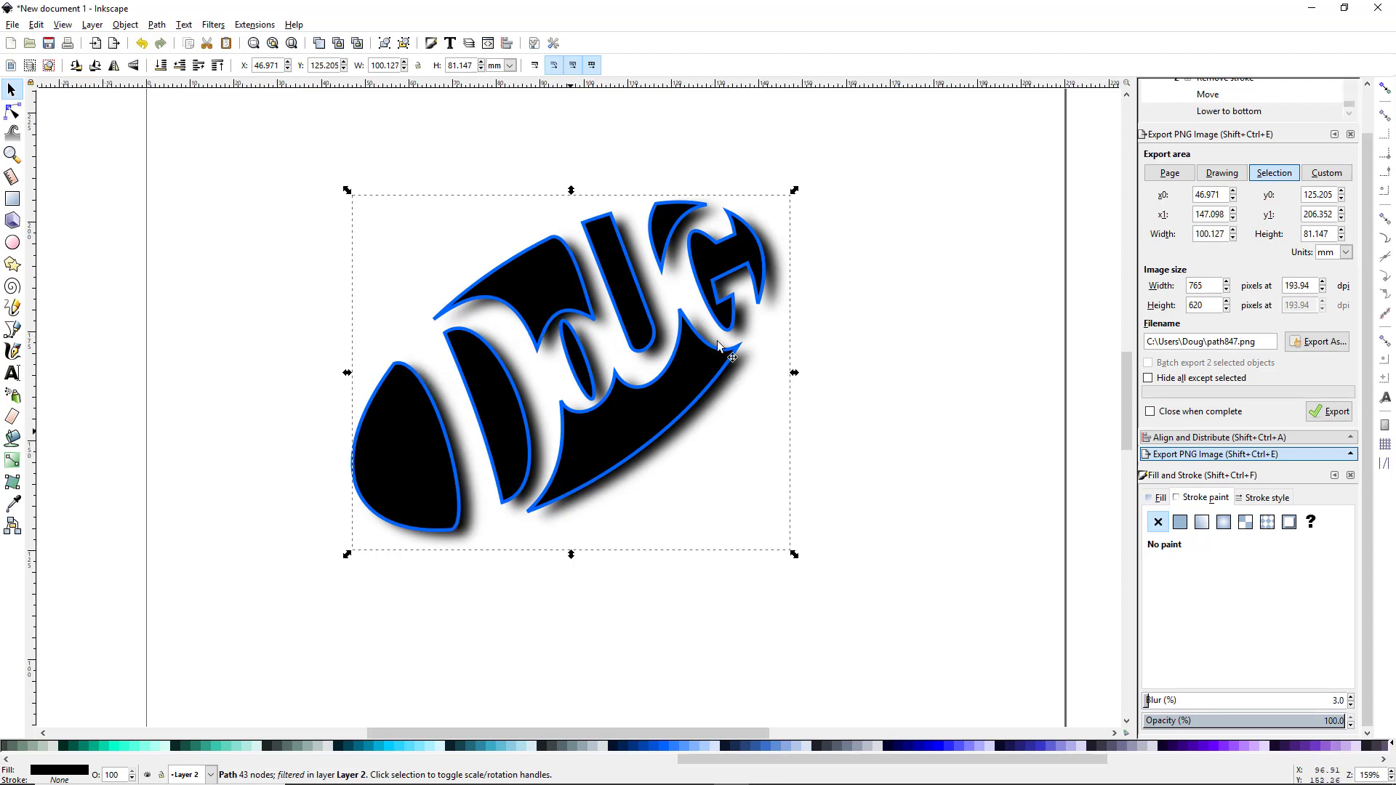
pyautogui.click(720, 649)
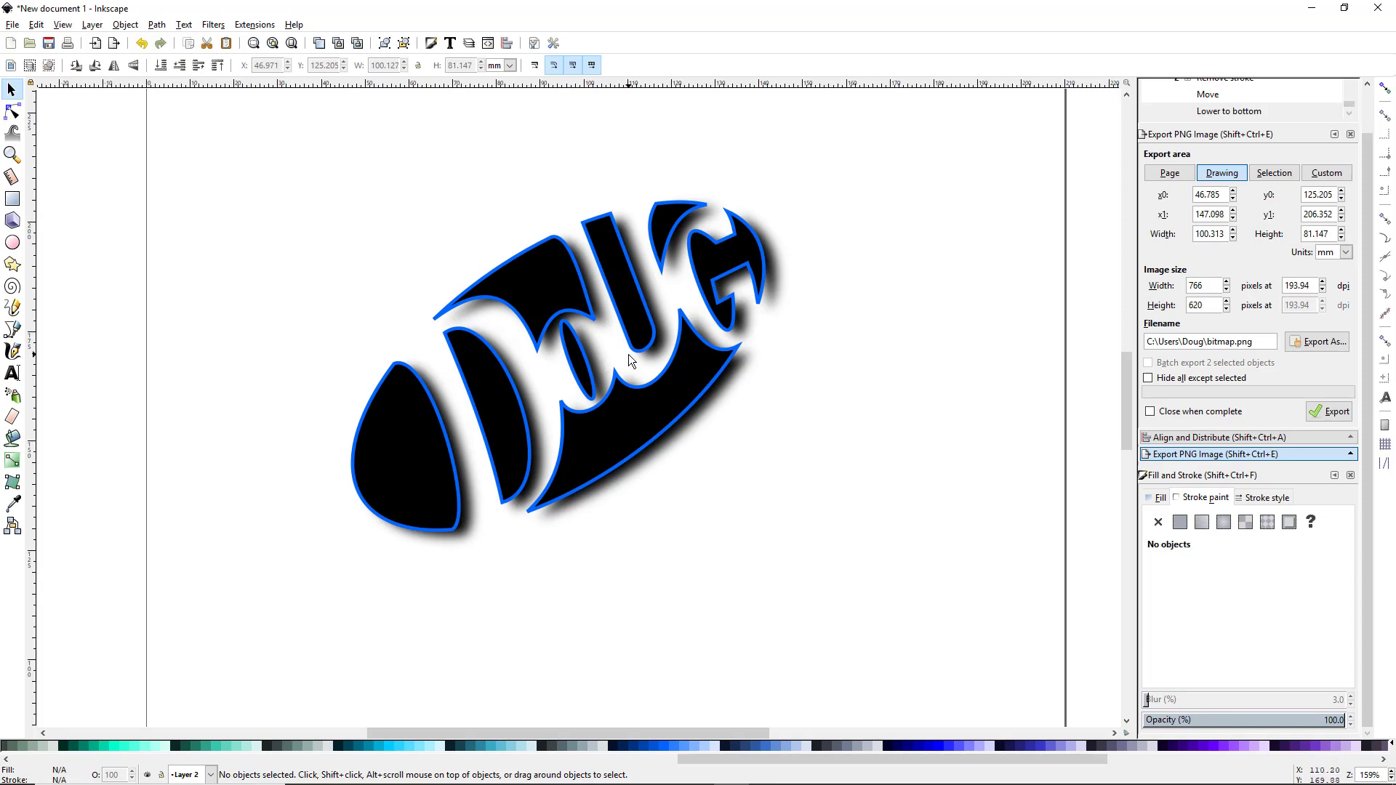
# Move the logo and its shadow together off the page and delete both
pyautogui.moveTo(277, 146); pyautogui.dragTo(908, 617)
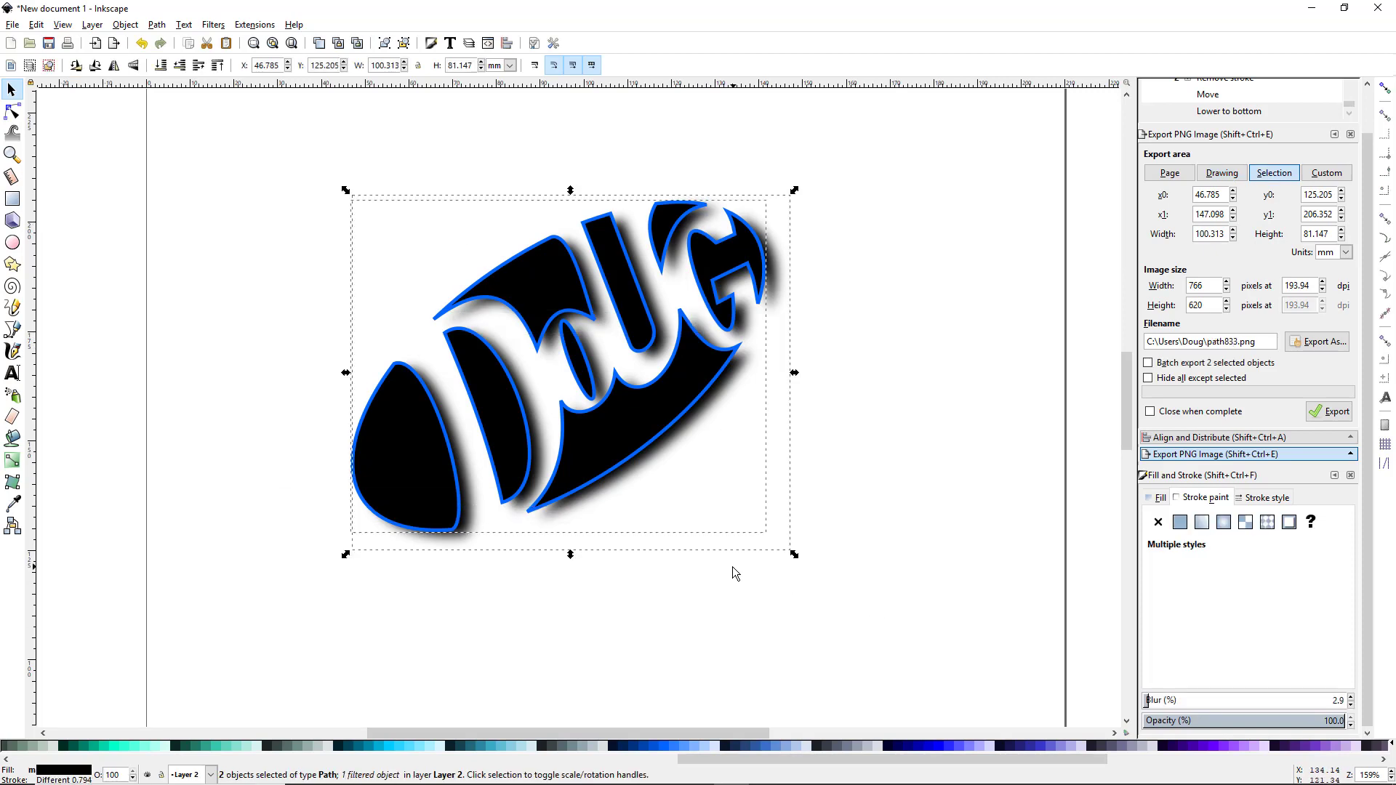
pyautogui.keyDown('ctrl'); pyautogui.scroll(-2, 732, 566); pyautogui.keyUp('ctrl')
pyautogui.moveTo(336, 309); pyautogui.dragTo(270, 294)
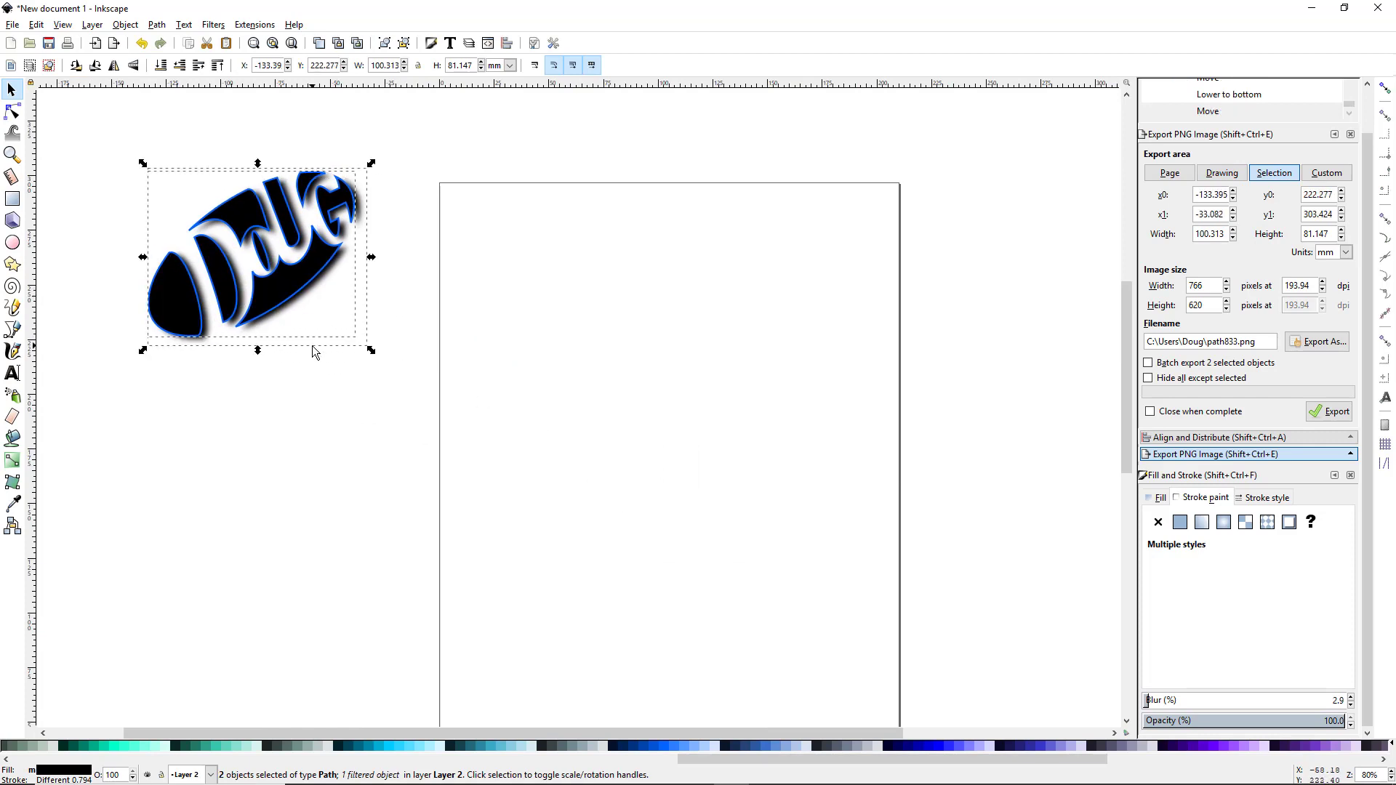
pyautogui.press('Delete')
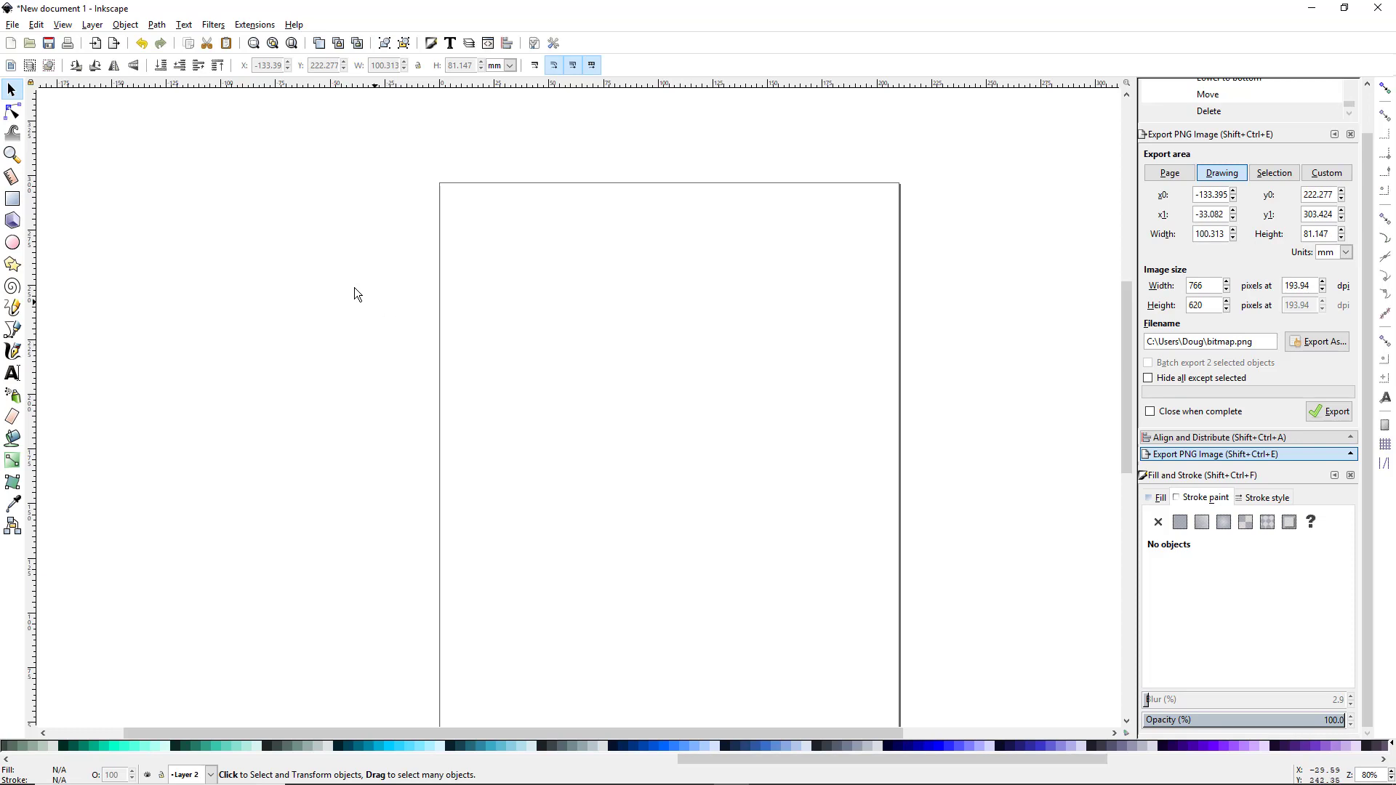
# Draw a blue ellipse about 180 mm wide and 95 mm high on the page with its opacity reduced to 53.2%
pyautogui.click(13, 245)
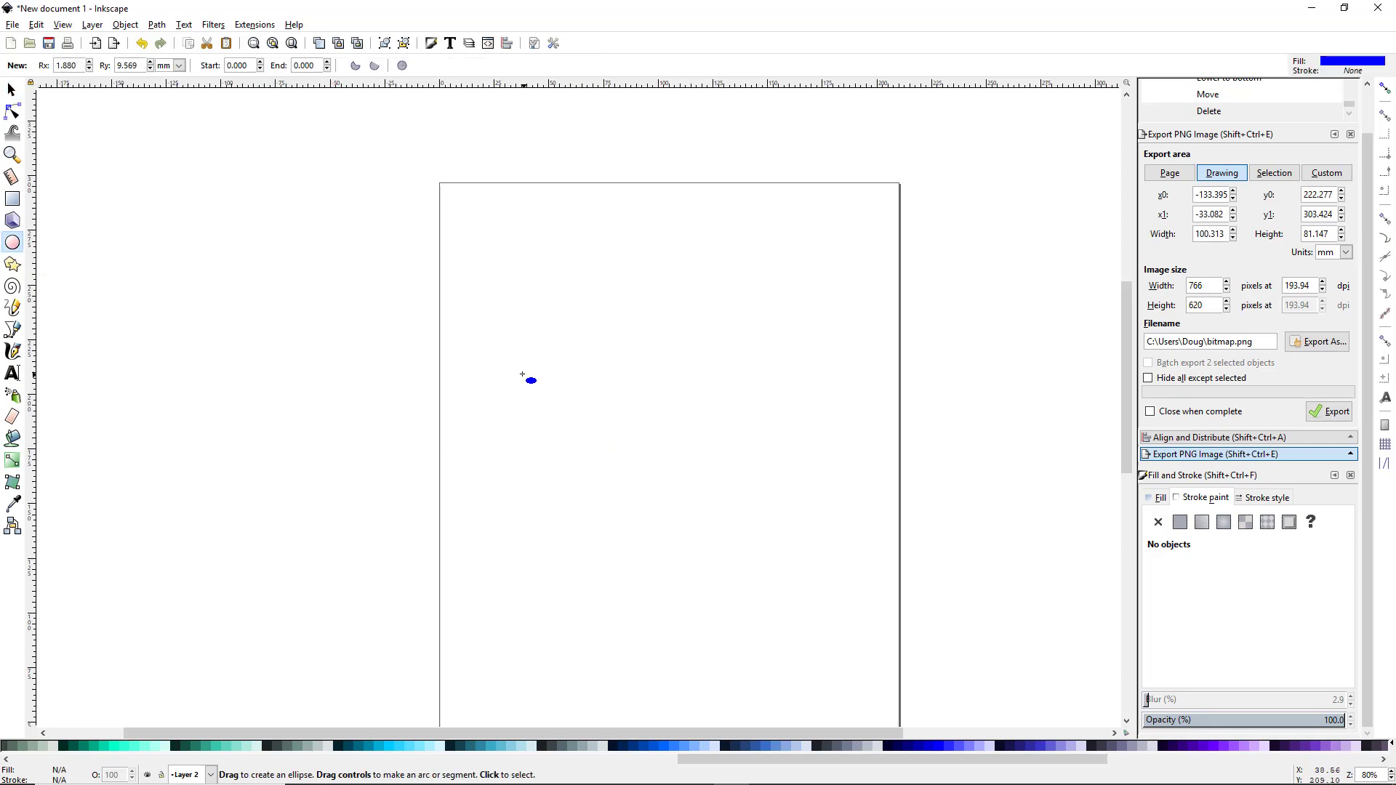
pyautogui.moveTo(511, 351); pyautogui.dragTo(880, 543)
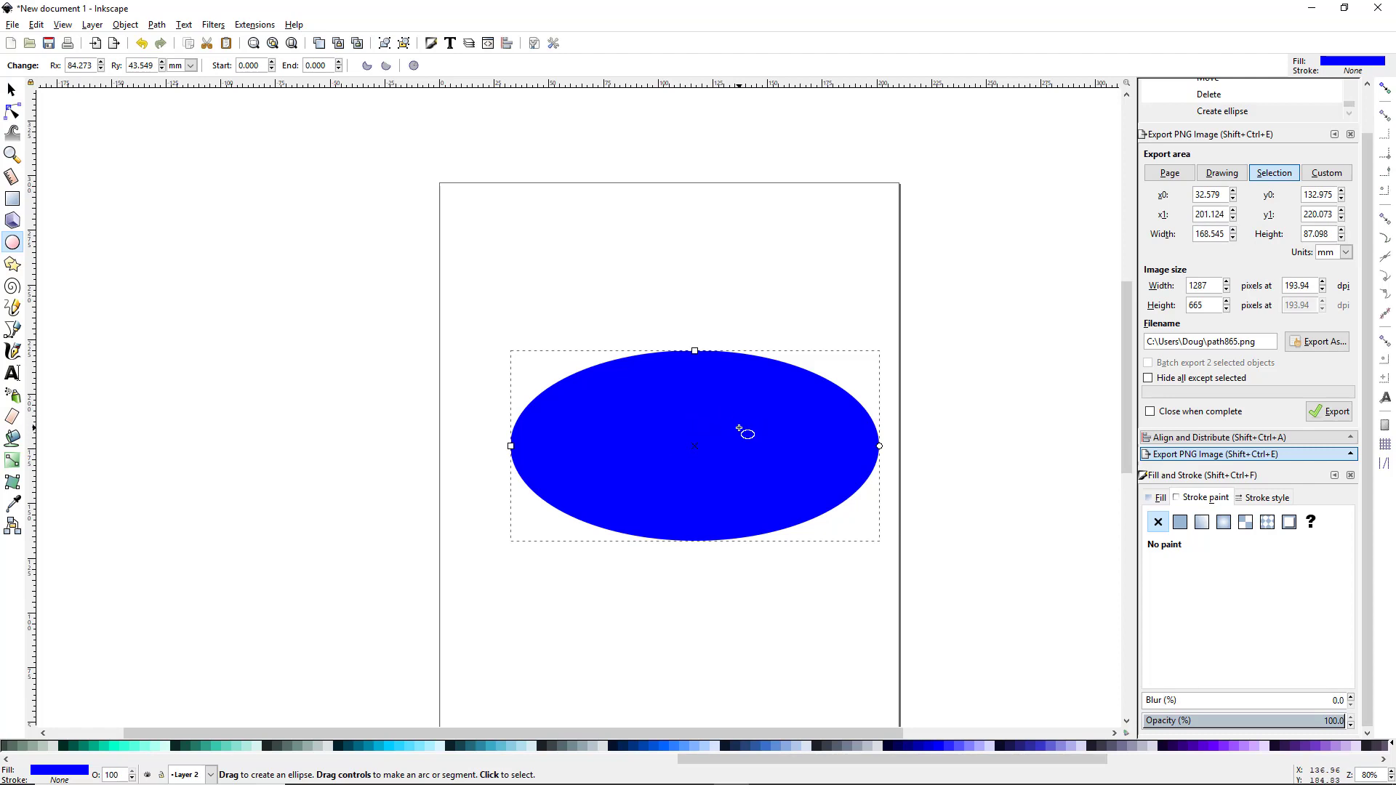
pyautogui.click(1251, 720)
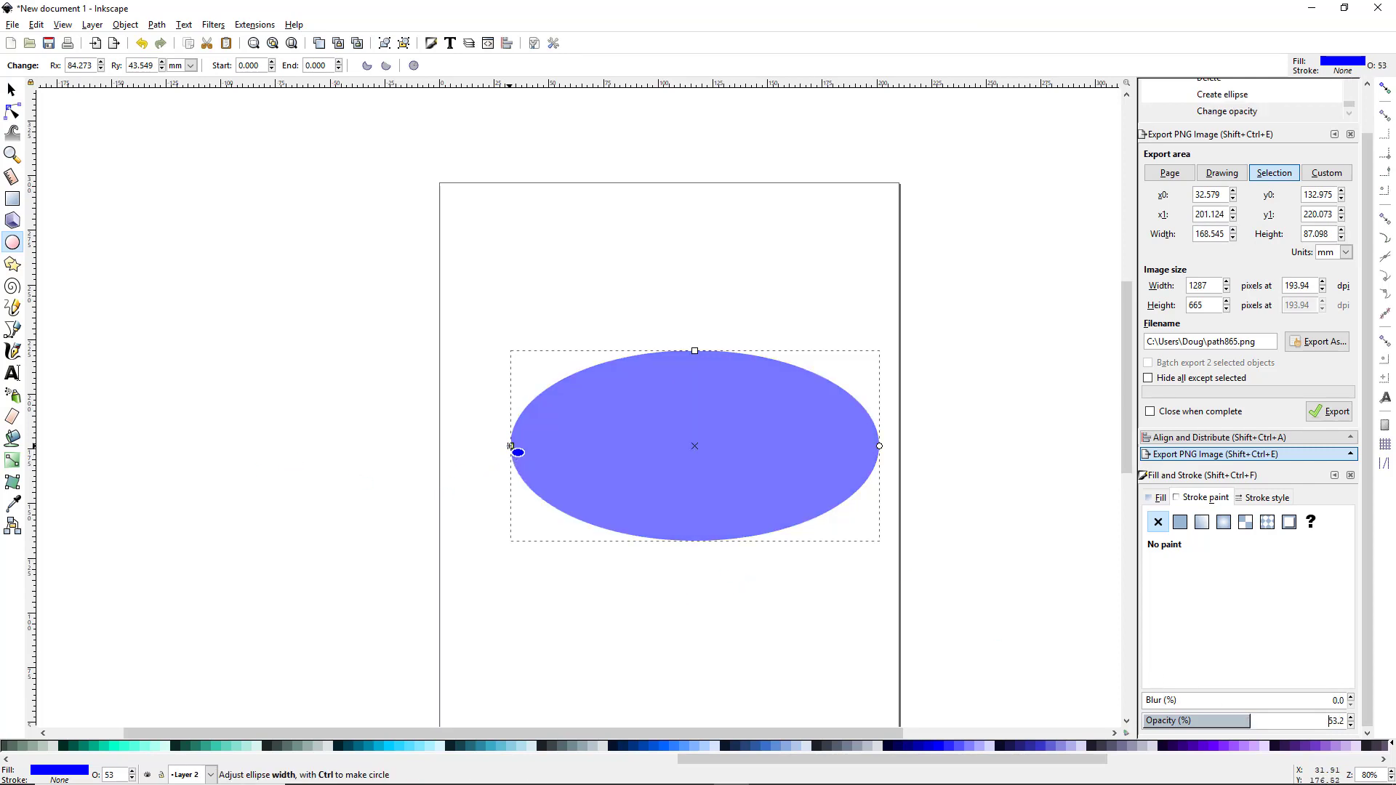
pyautogui.moveTo(511, 445)
pyautogui.mouseDown()
pyautogui.moveTo(478, 448)
pyautogui.moveTo(499, 446)
pyautogui.mouseUp()
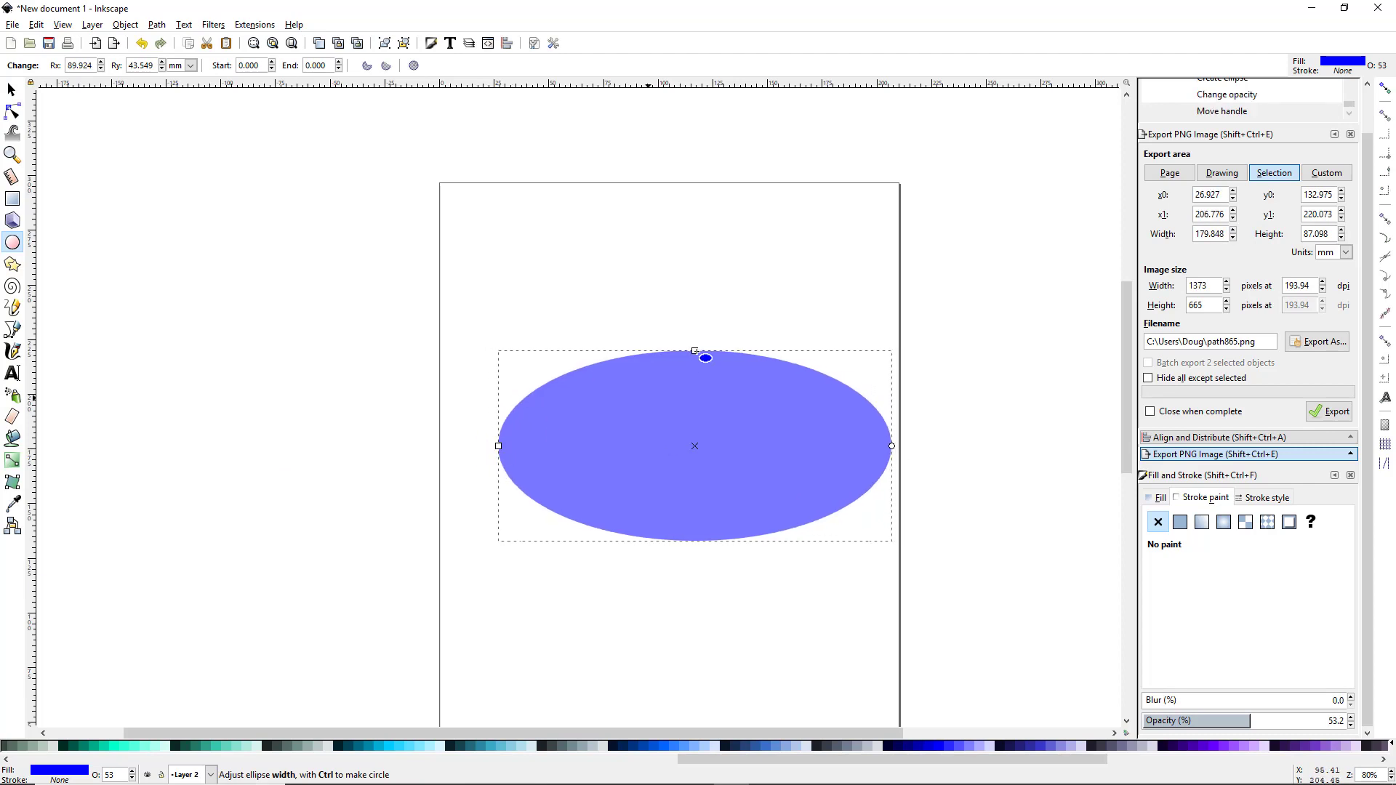
pyautogui.moveTo(695, 350); pyautogui.dragTo(695, 341)
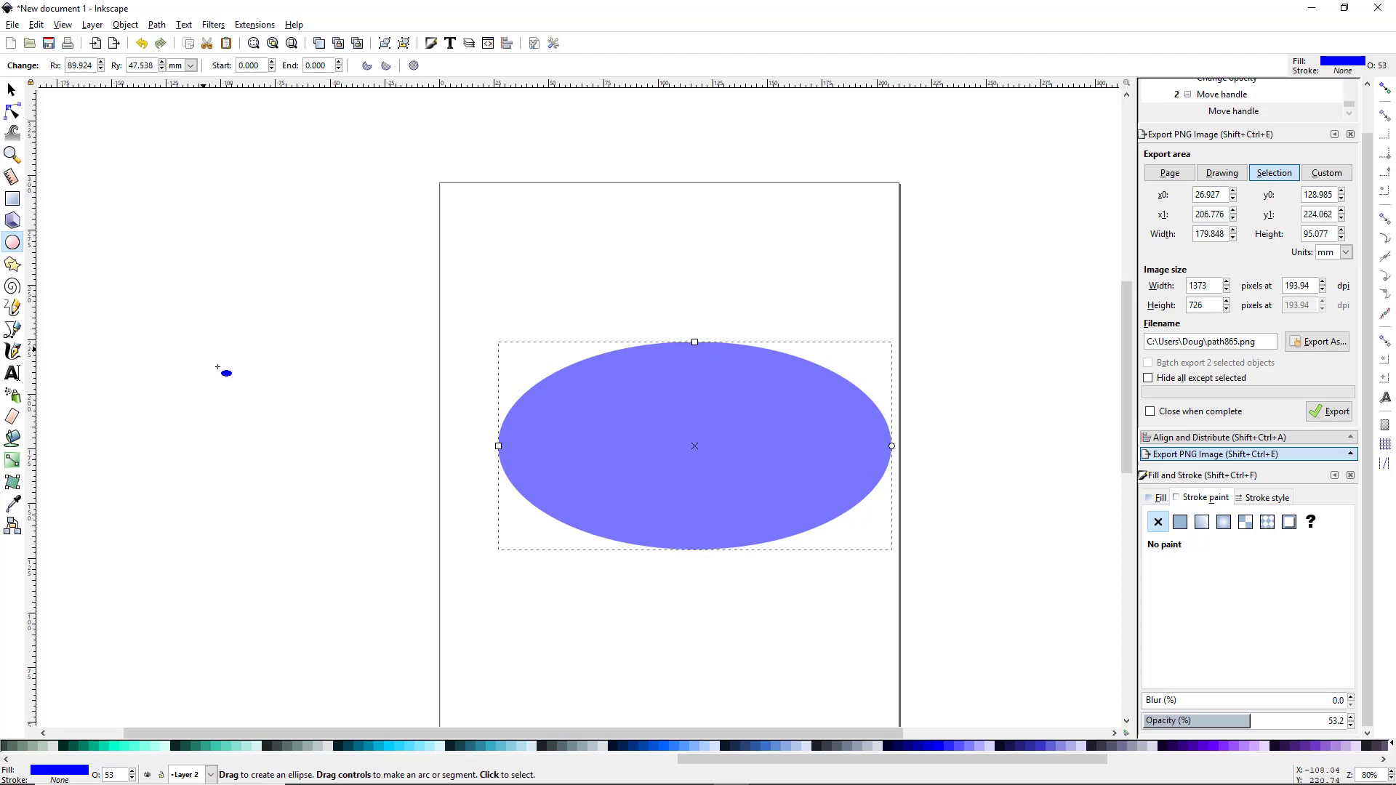
# Add the first name as 30-point Bauhaus 93 text in the empty canvas beside the page
pyautogui.click(18, 376)
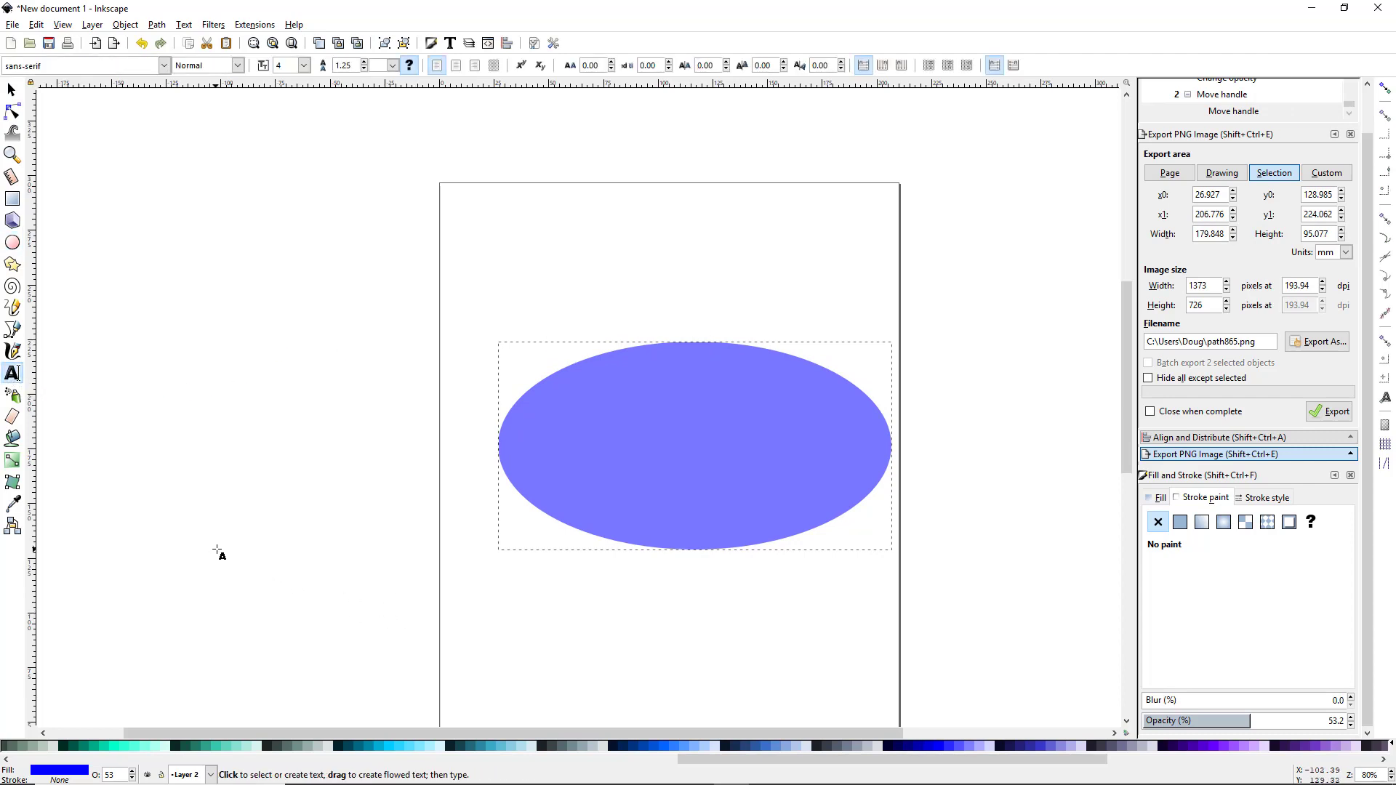
pyautogui.click(249, 388)
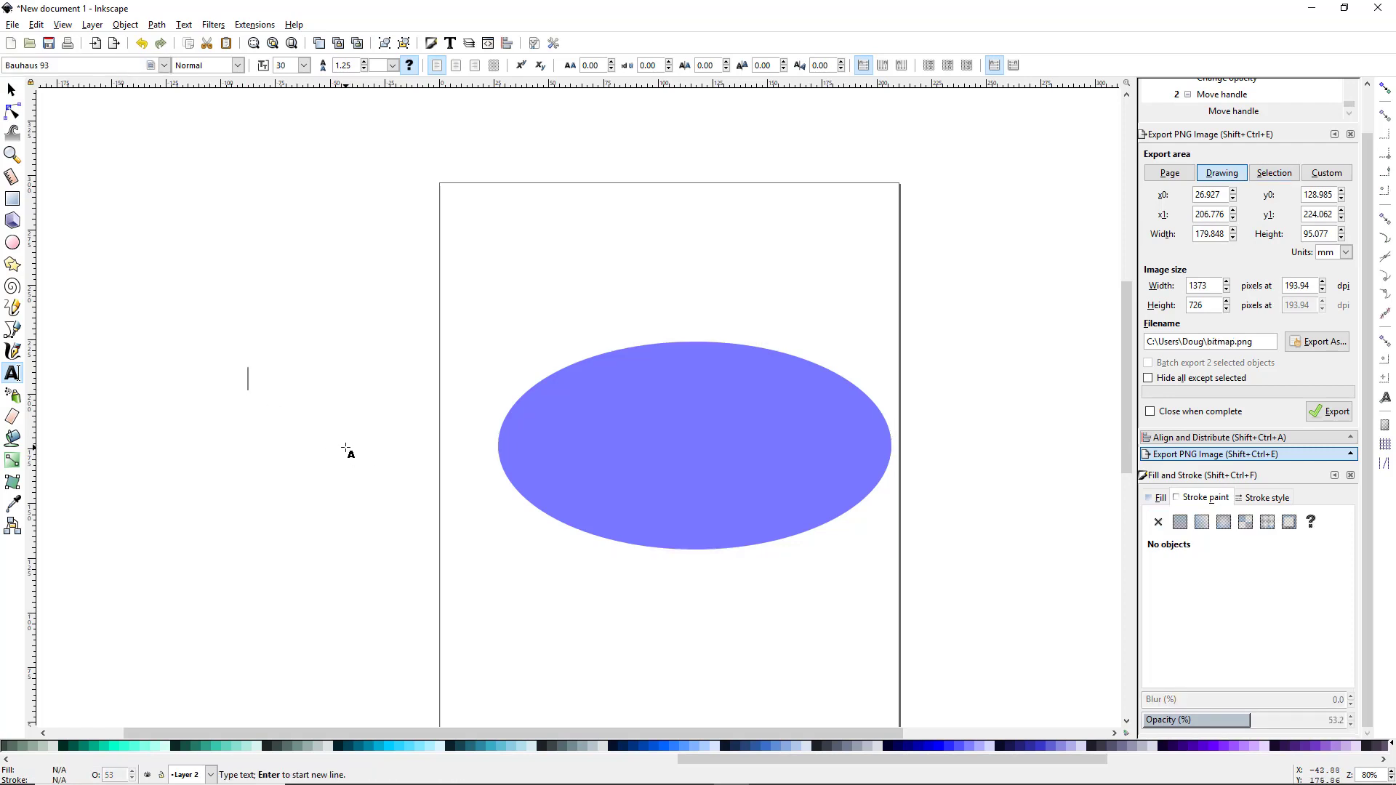
pyautogui.write('D')
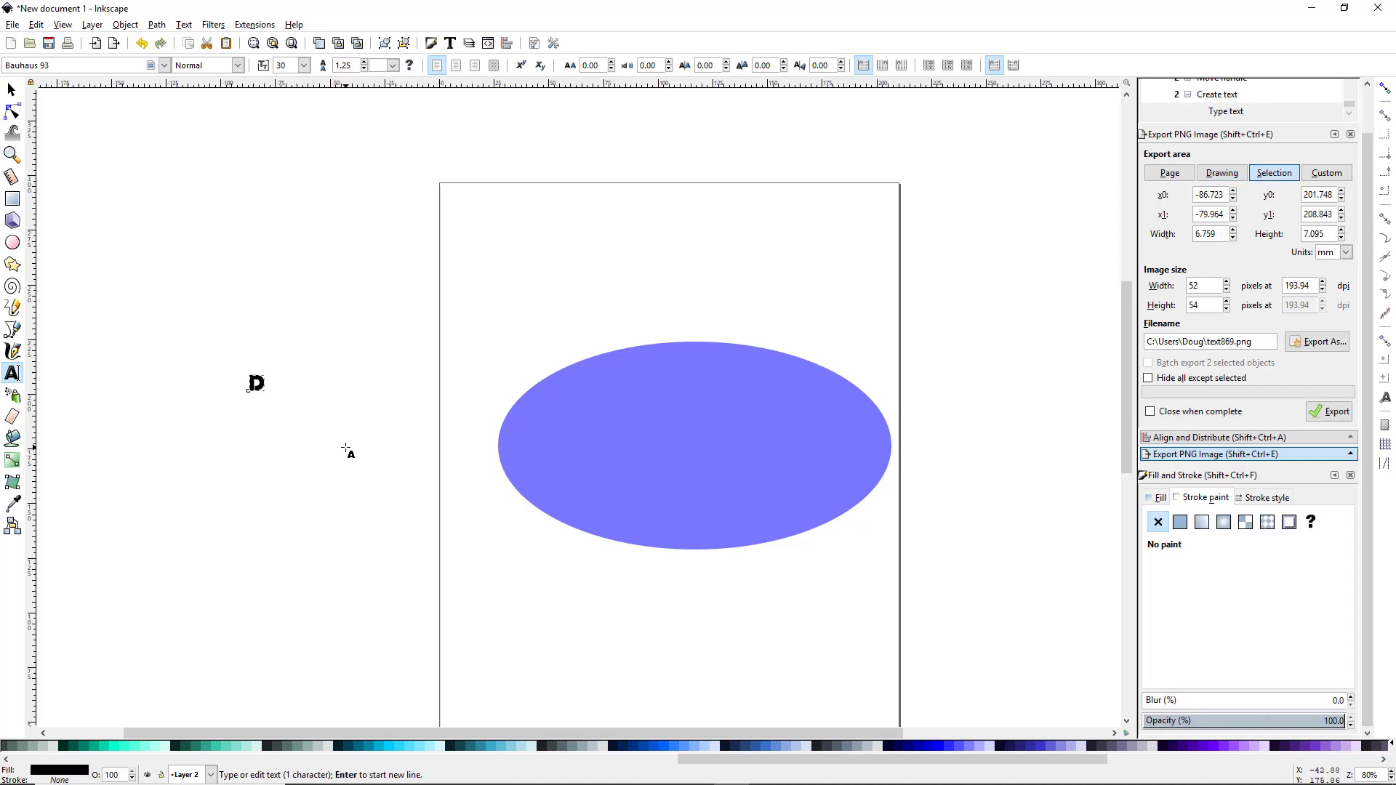
pyautogui.write('oug')
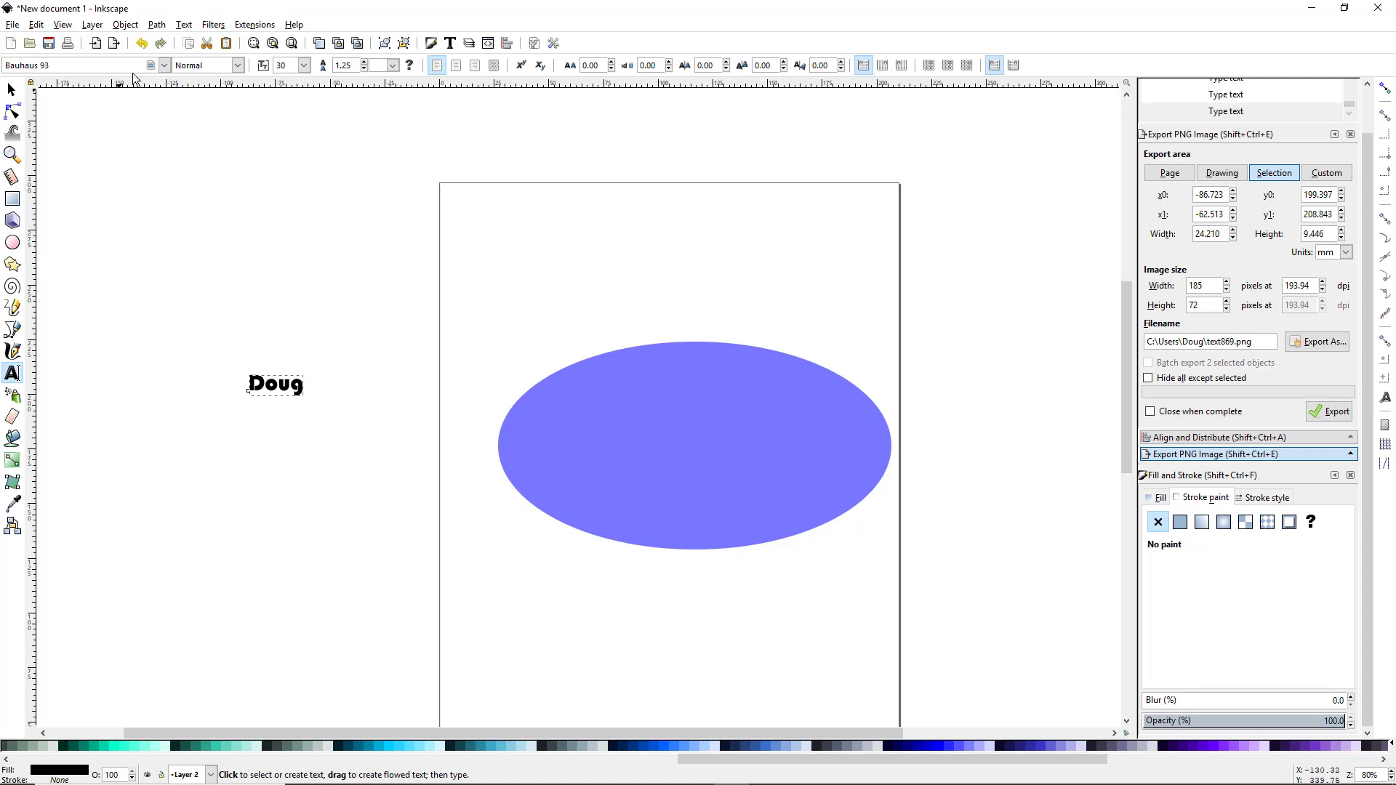
# Try the Bodoni MT Black, Cooper Black and Franklin Gothic Heavy fonts on the name text
pyautogui.click(165, 64)
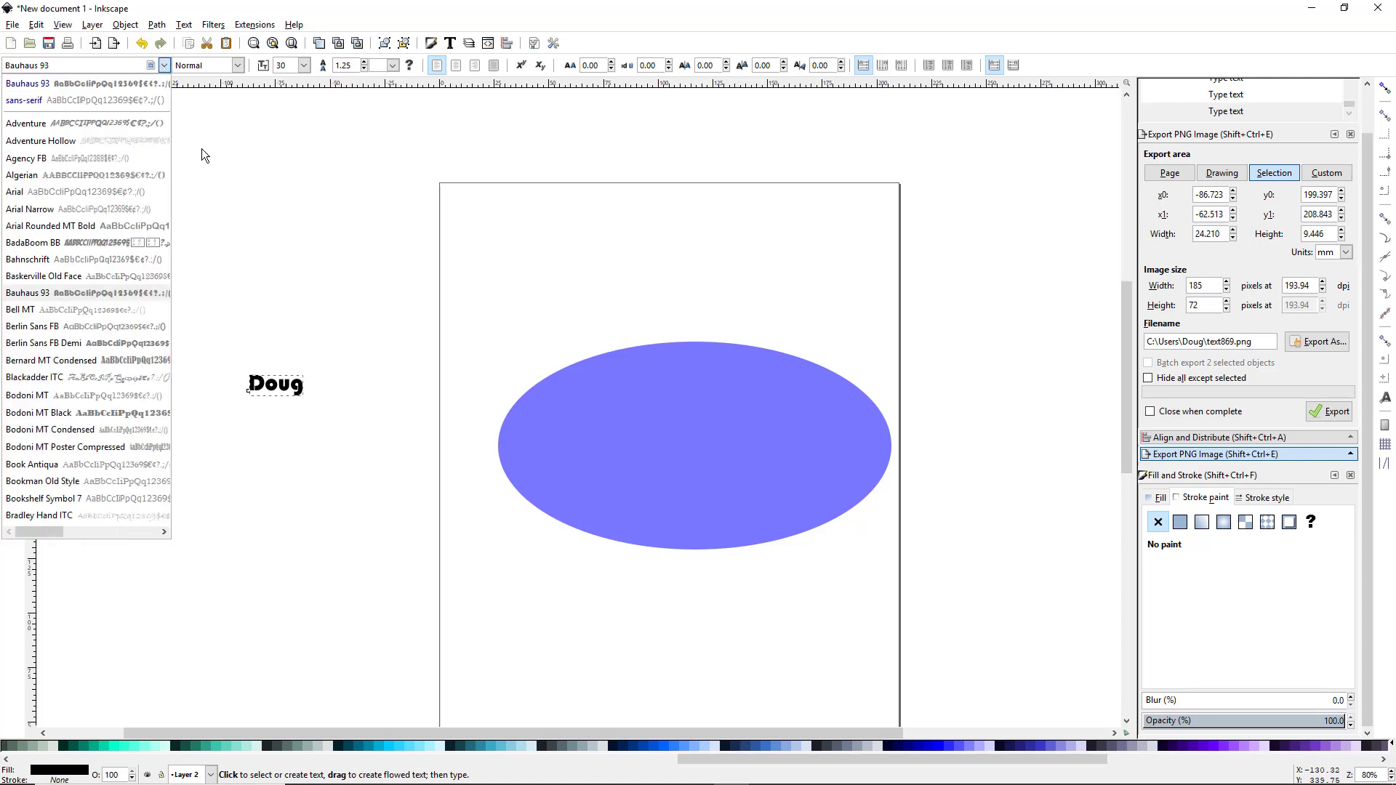
pyautogui.click(102, 414)
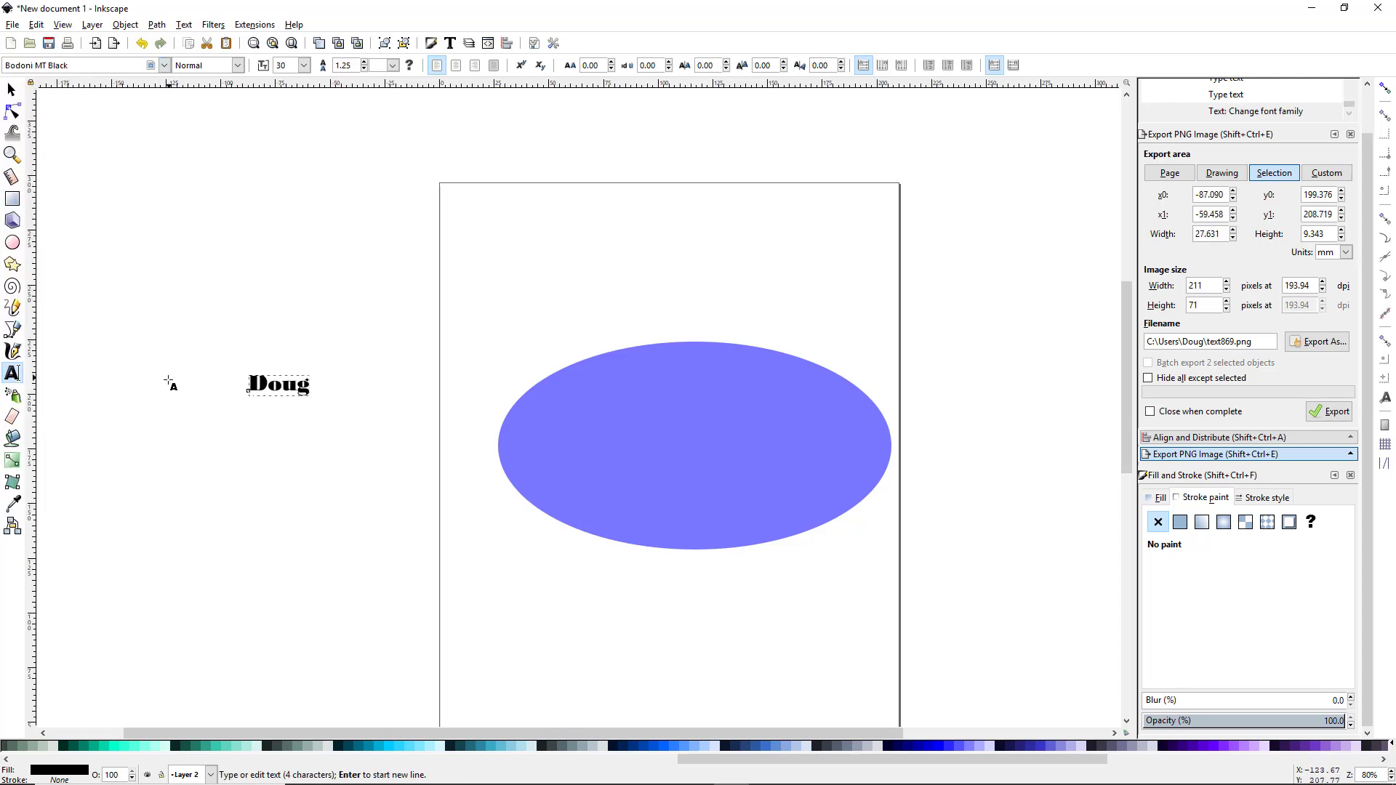
pyautogui.click(164, 65)
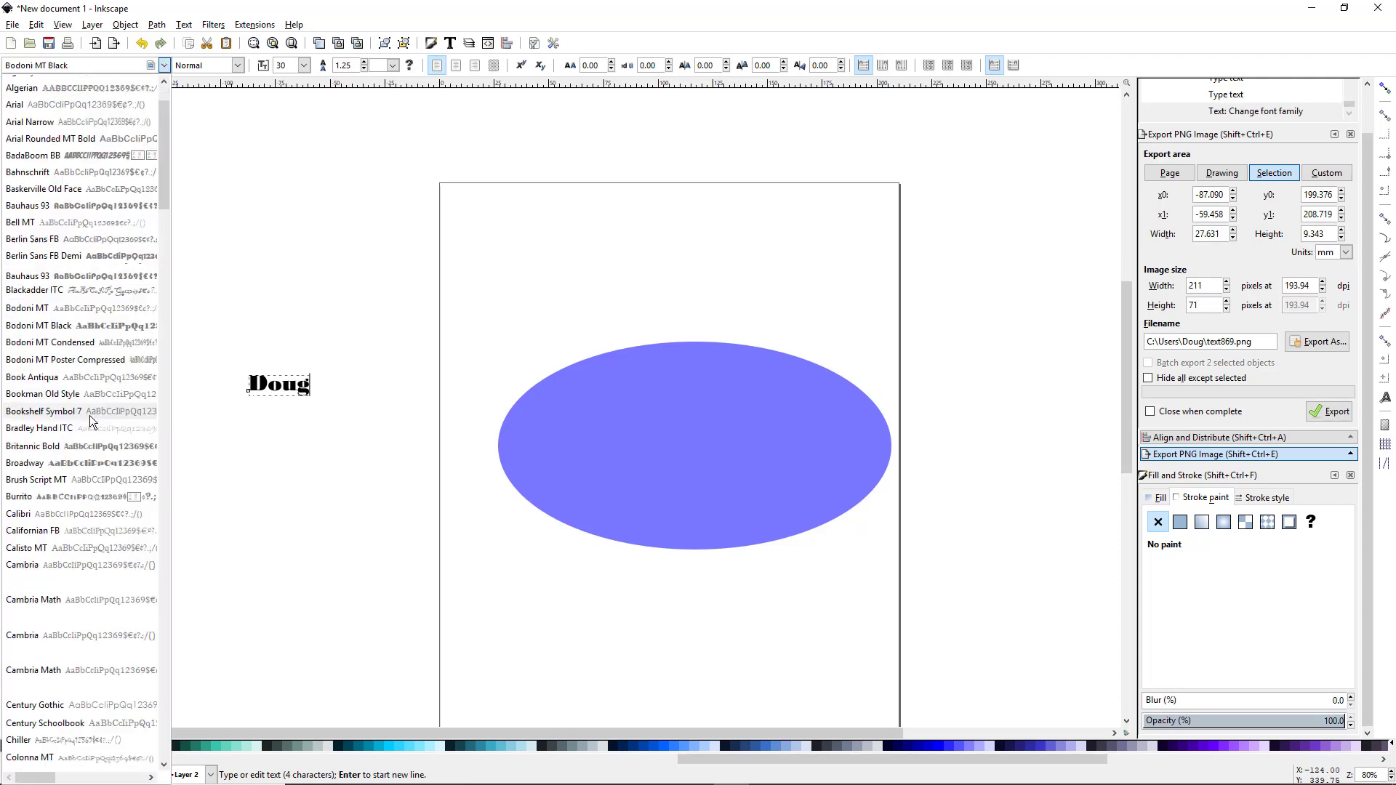
pyautogui.scroll(-5, 89, 416)
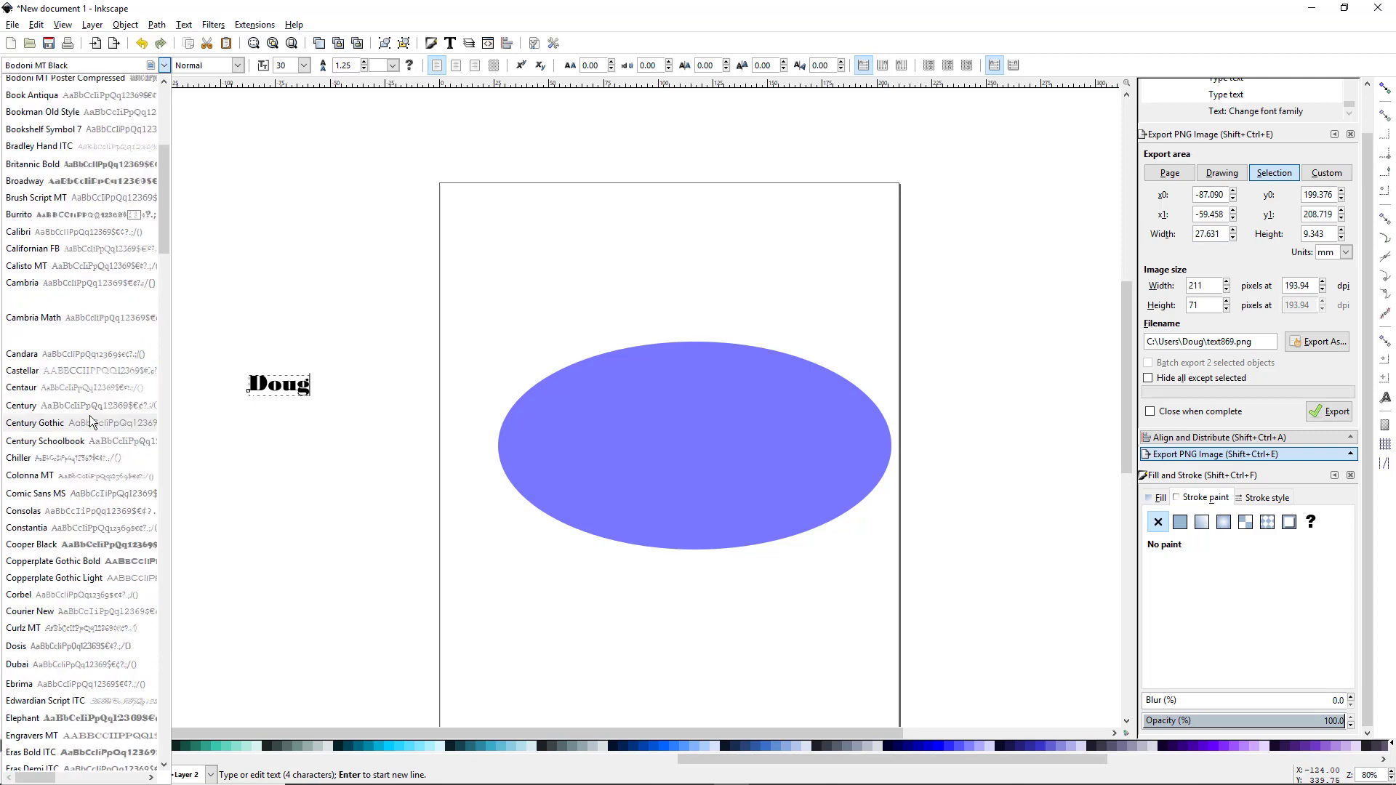
pyautogui.click(89, 543)
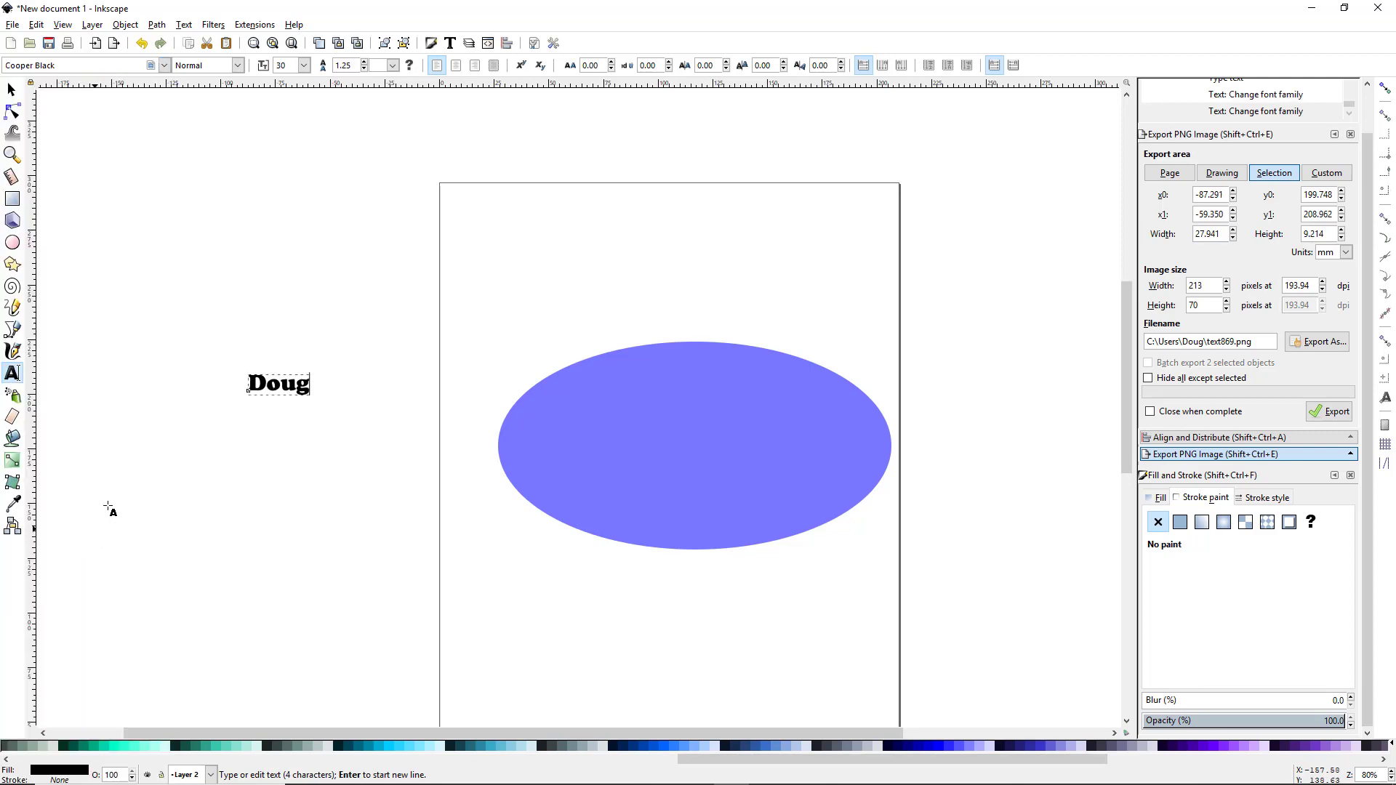
pyautogui.click(165, 65)
pyautogui.scroll(-3, 128, 375)
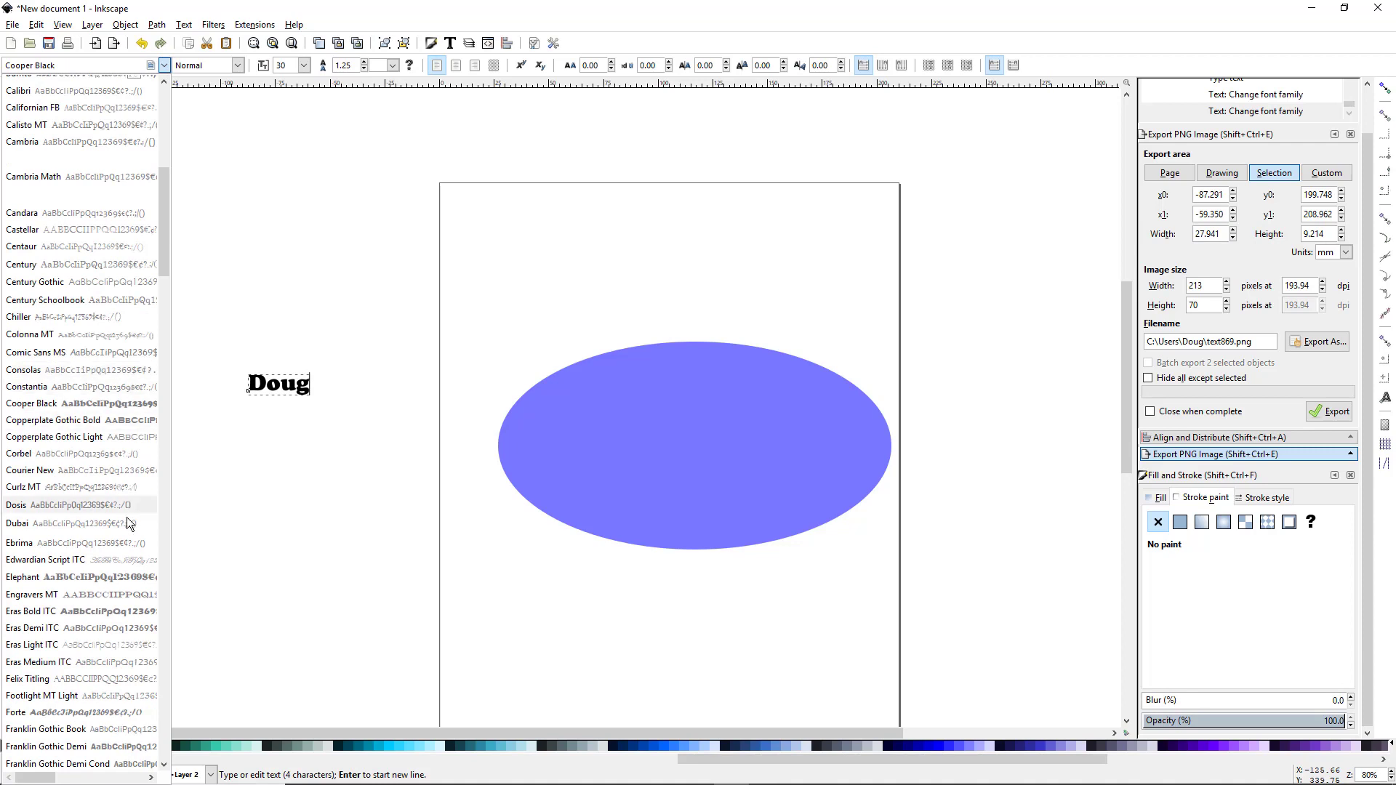
pyautogui.scroll(-2, 85, 579)
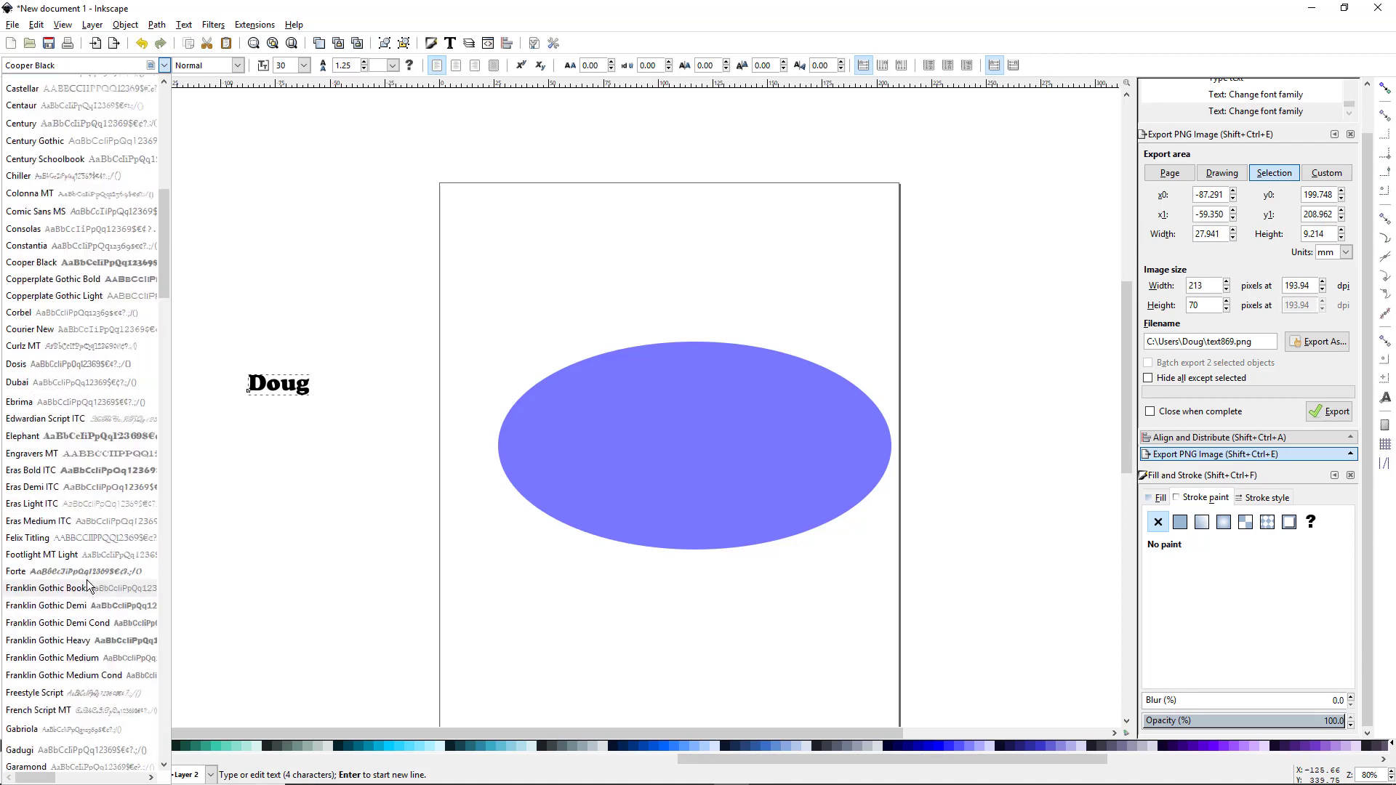
pyautogui.click(120, 647)
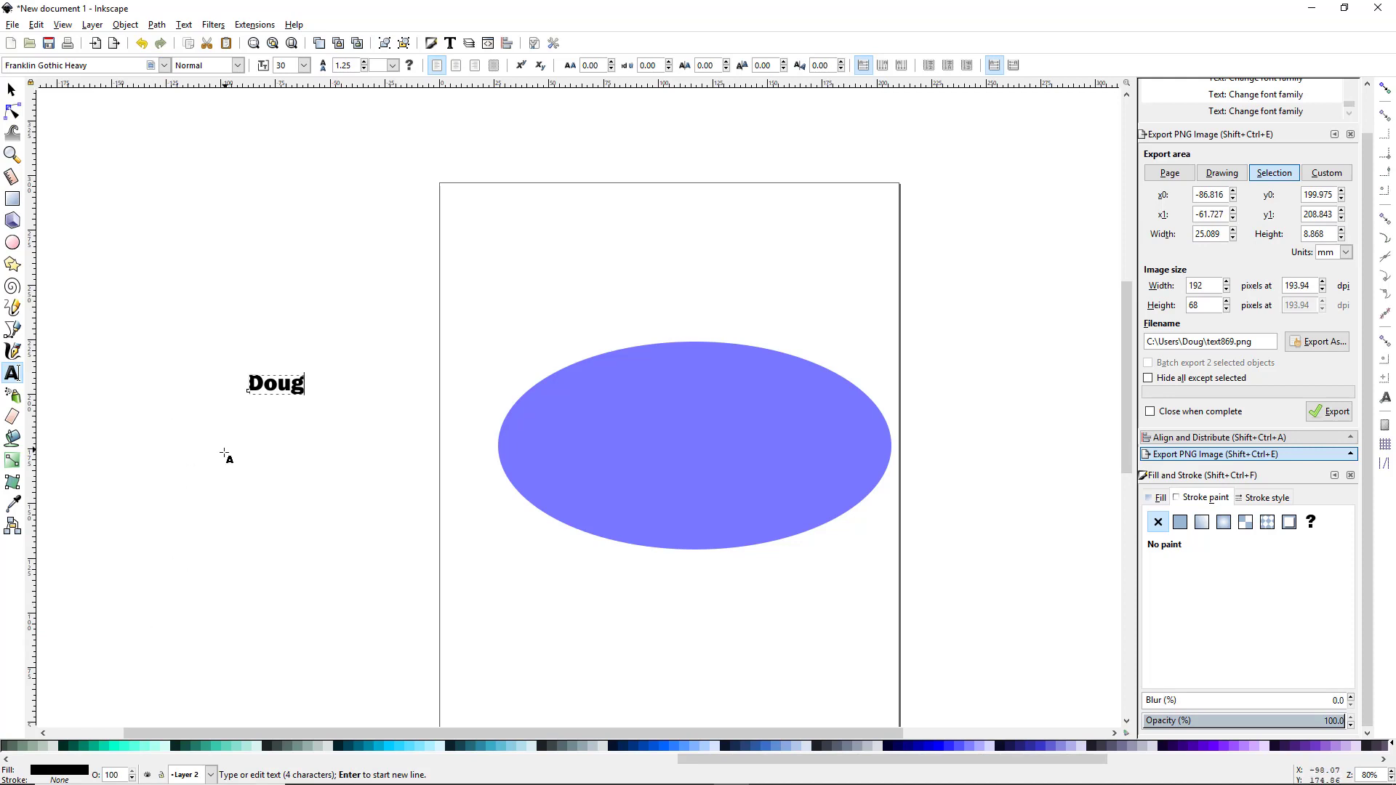
pyautogui.click(164, 65)
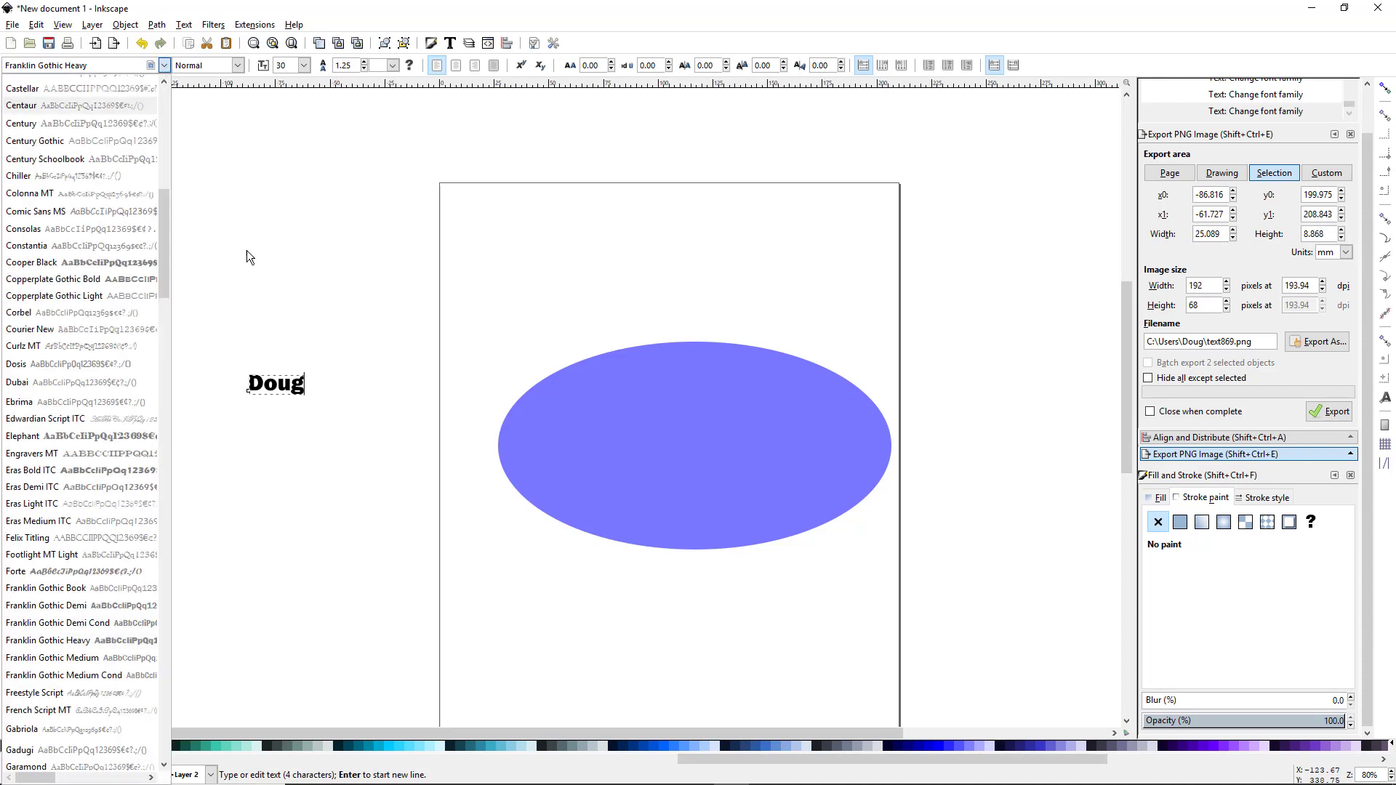
pyautogui.scroll(-1, 85, 526)
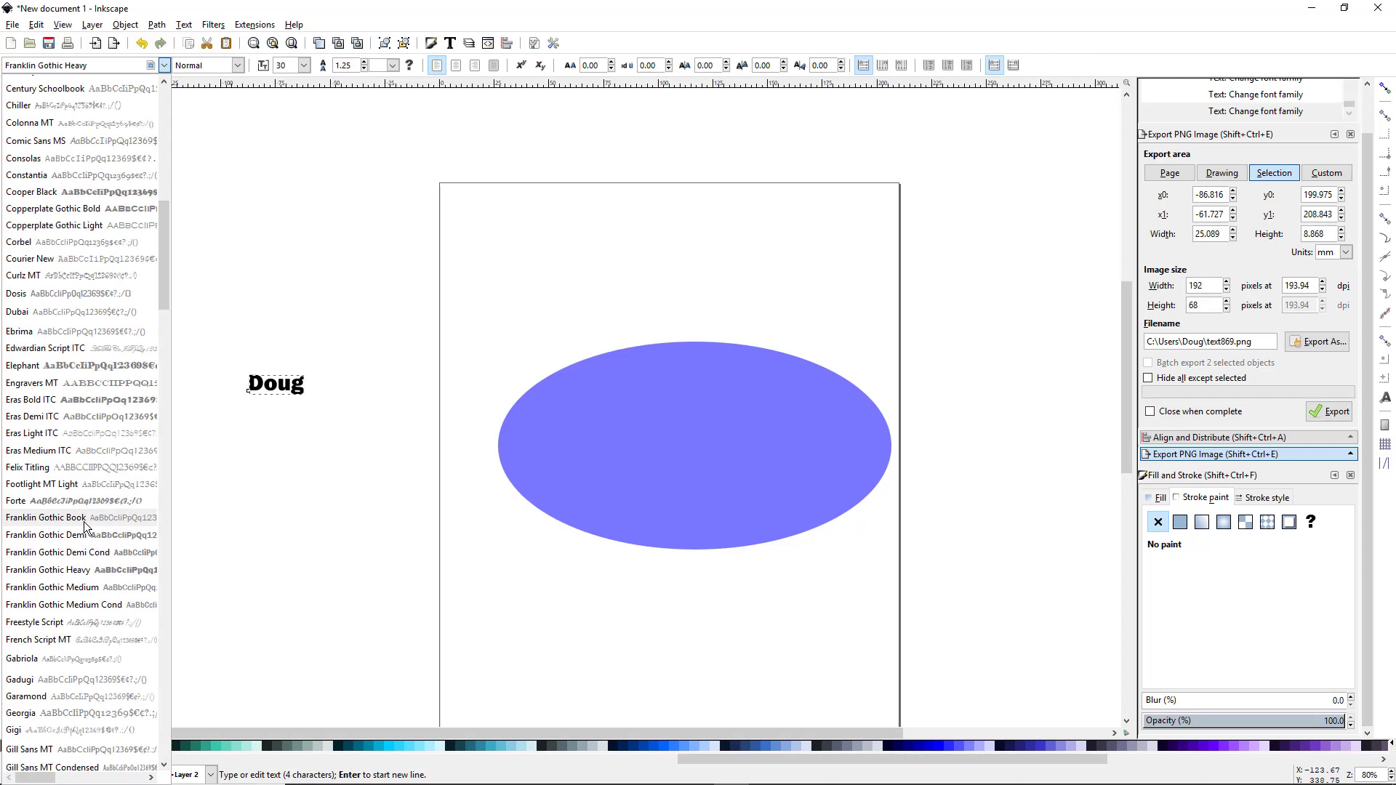
pyautogui.click(117, 570)
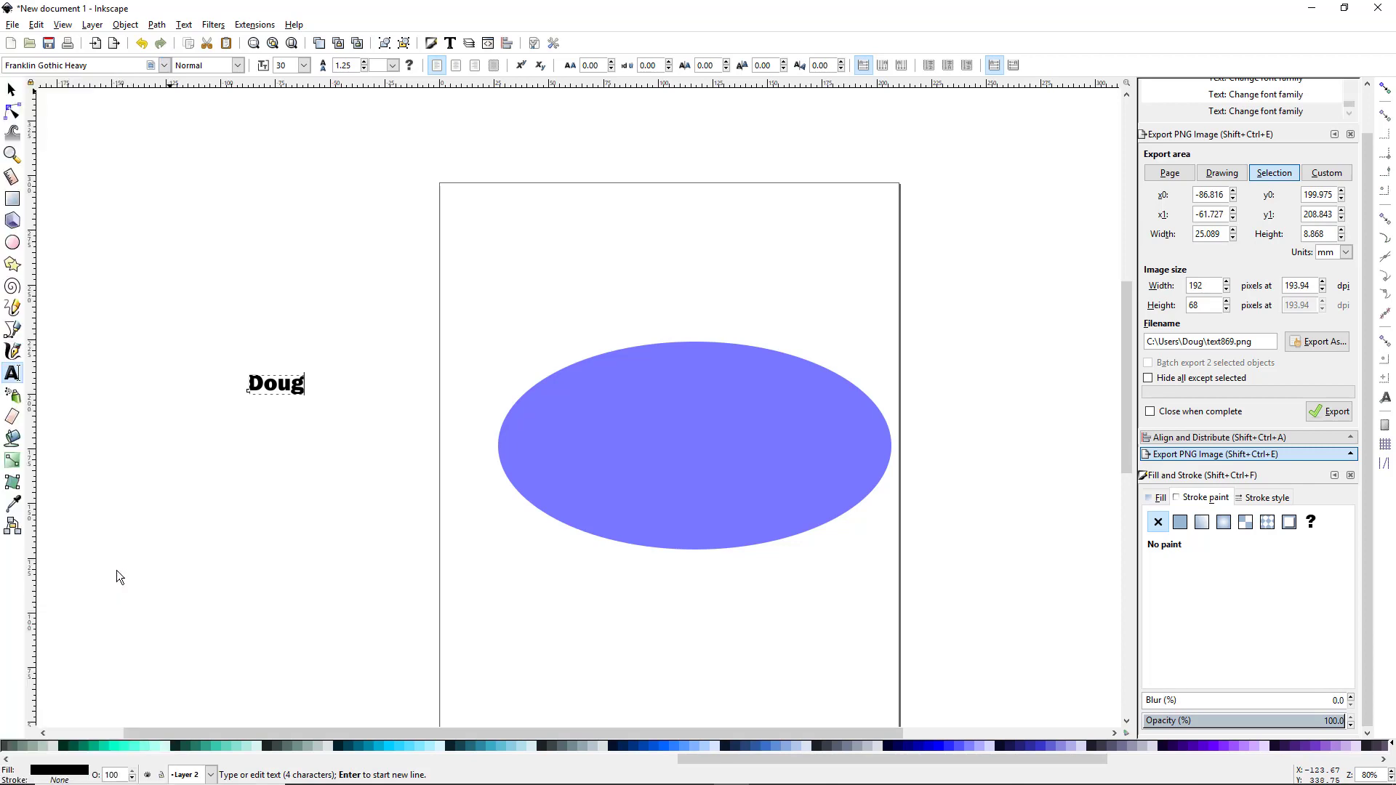
# Change the name text's font to Gill Sans Ultra Bold
pyautogui.click(165, 66)
pyautogui.scroll(-5, 131, 466)
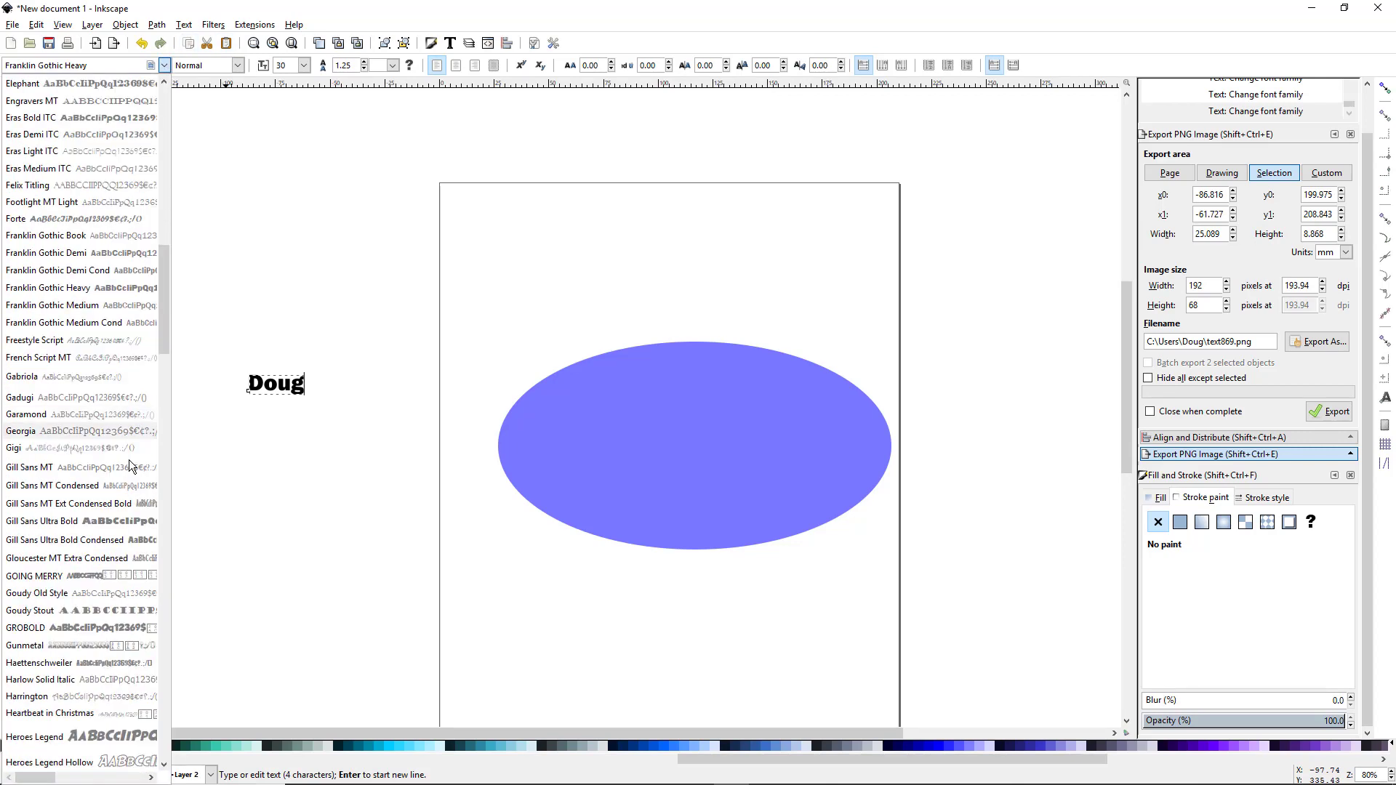
pyautogui.click(101, 522)
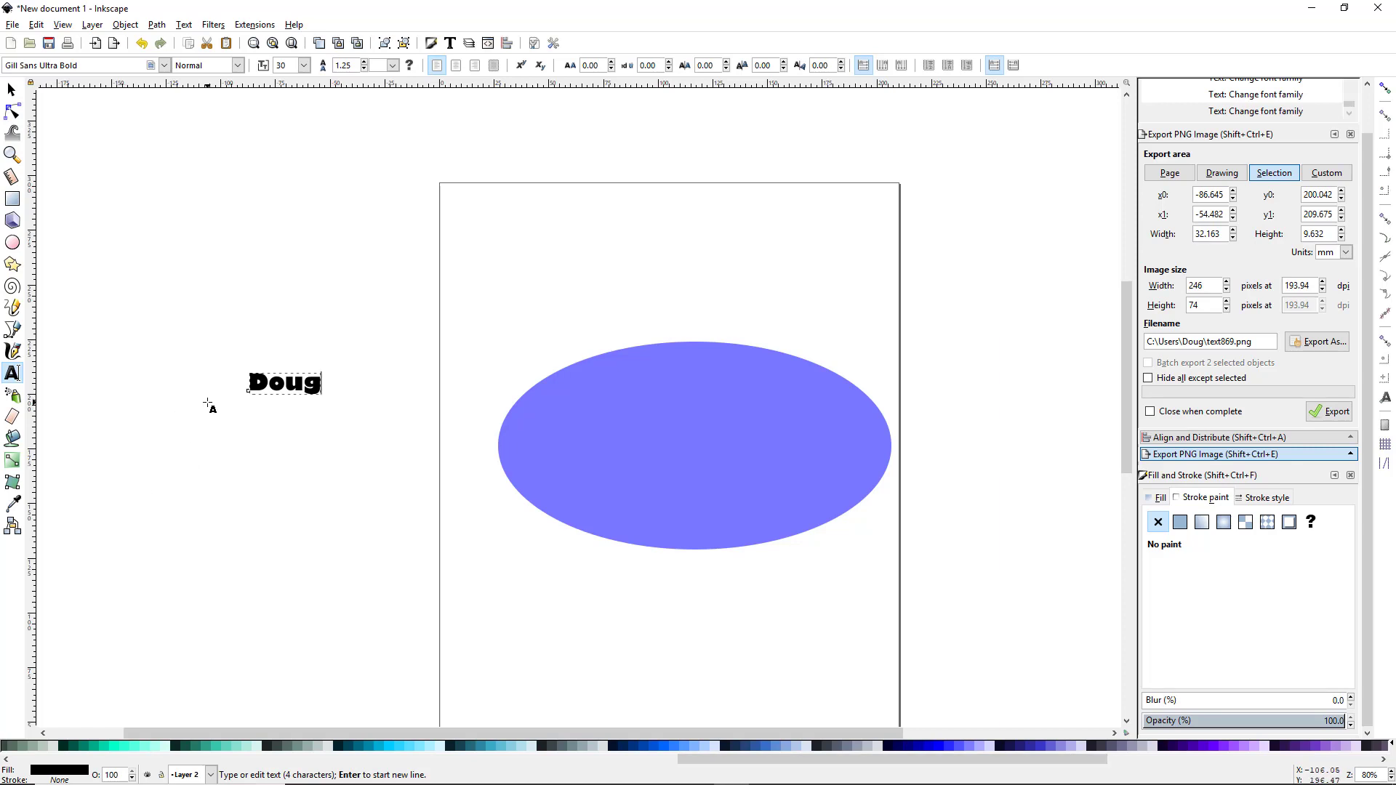
pyautogui.click(240, 67)
pyautogui.click(240, 67)
# Move the name text over the ellipse and scale it to about 199 mm wide and 60 mm high
pyautogui.click(10, 90)
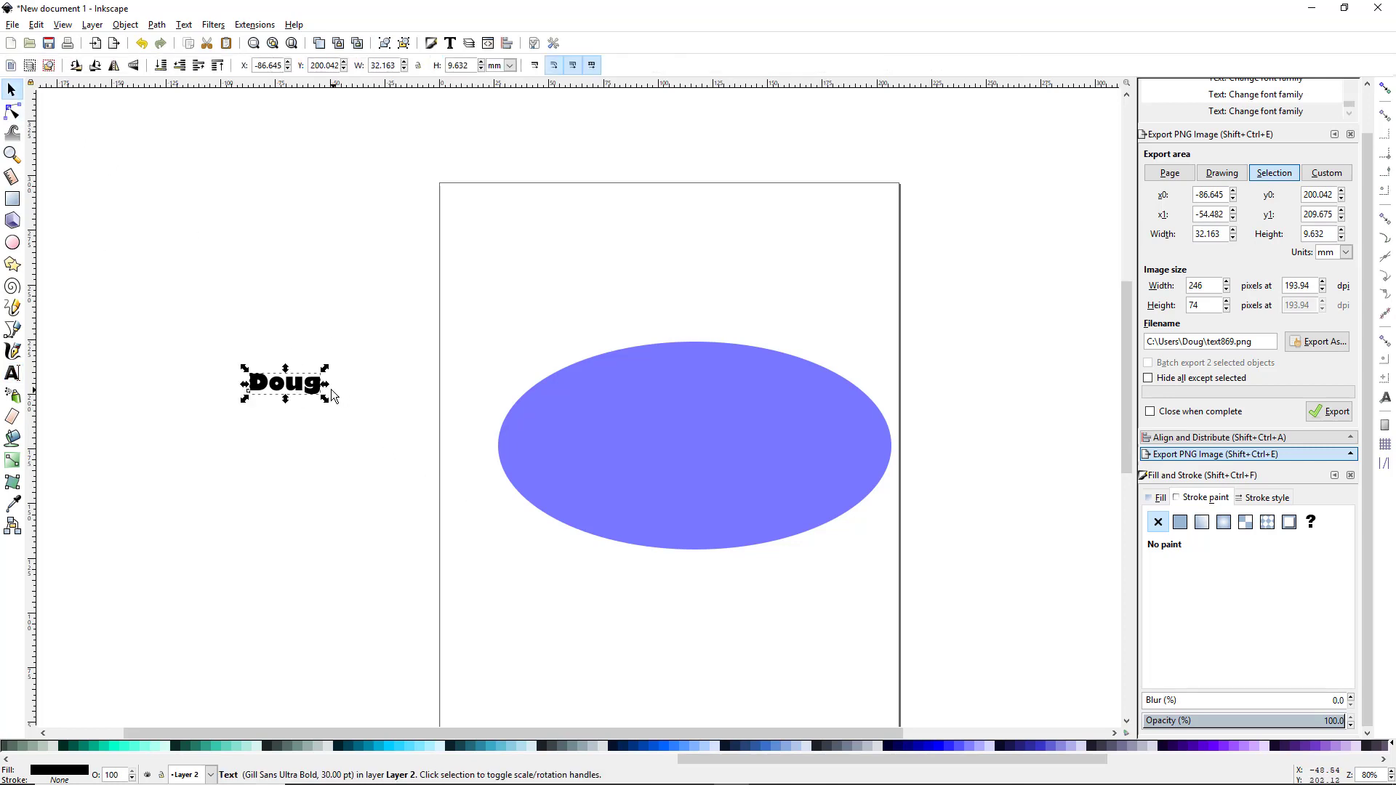
pyautogui.moveTo(324, 383); pyautogui.dragTo(686, 476)
pyautogui.moveTo(800, 452); pyautogui.dragTo(931, 445)
pyautogui.moveTo(506, 457); pyautogui.dragTo(487, 458)
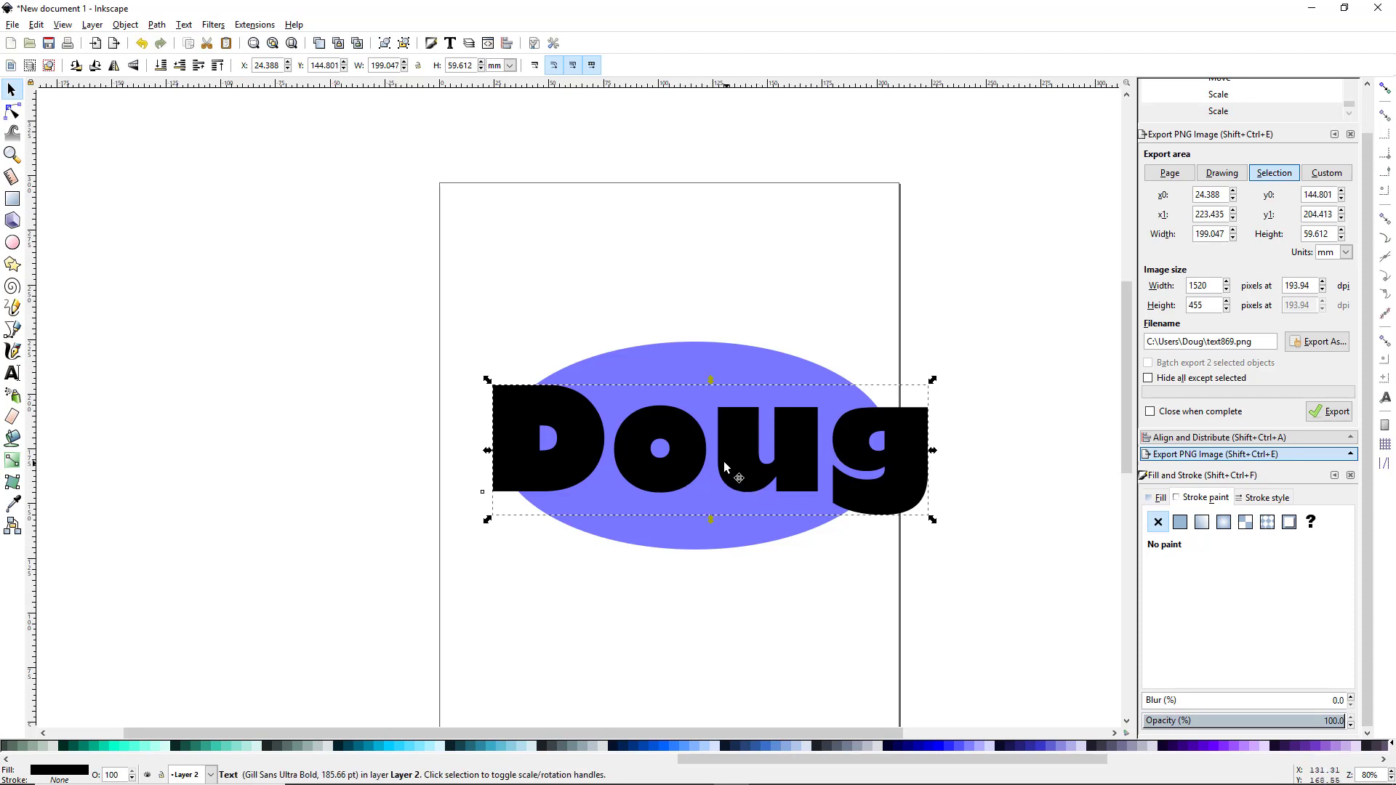
# Convert the name text to paths and ungroup it into separate letters
pyautogui.click(157, 24)
pyautogui.click(169, 36)
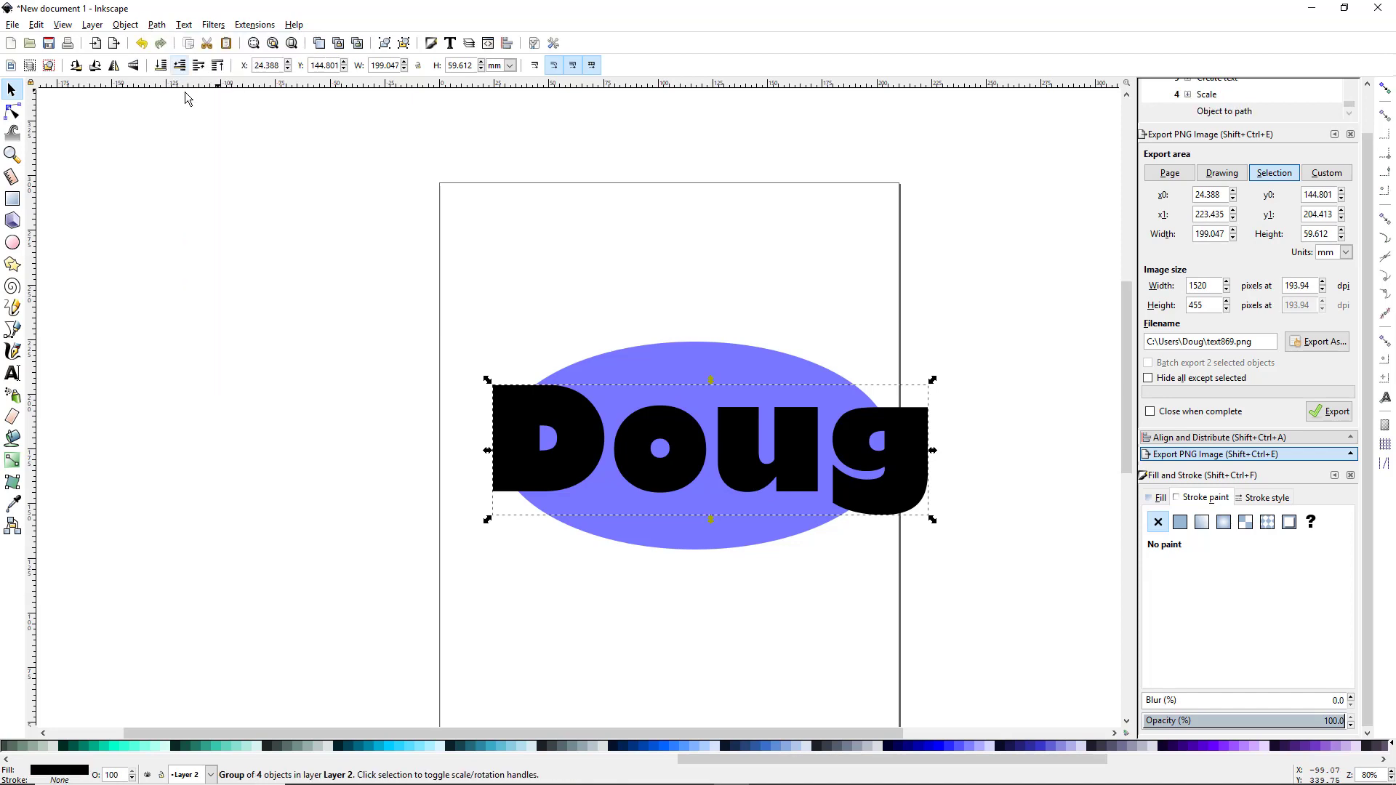
pyautogui.click(125, 26)
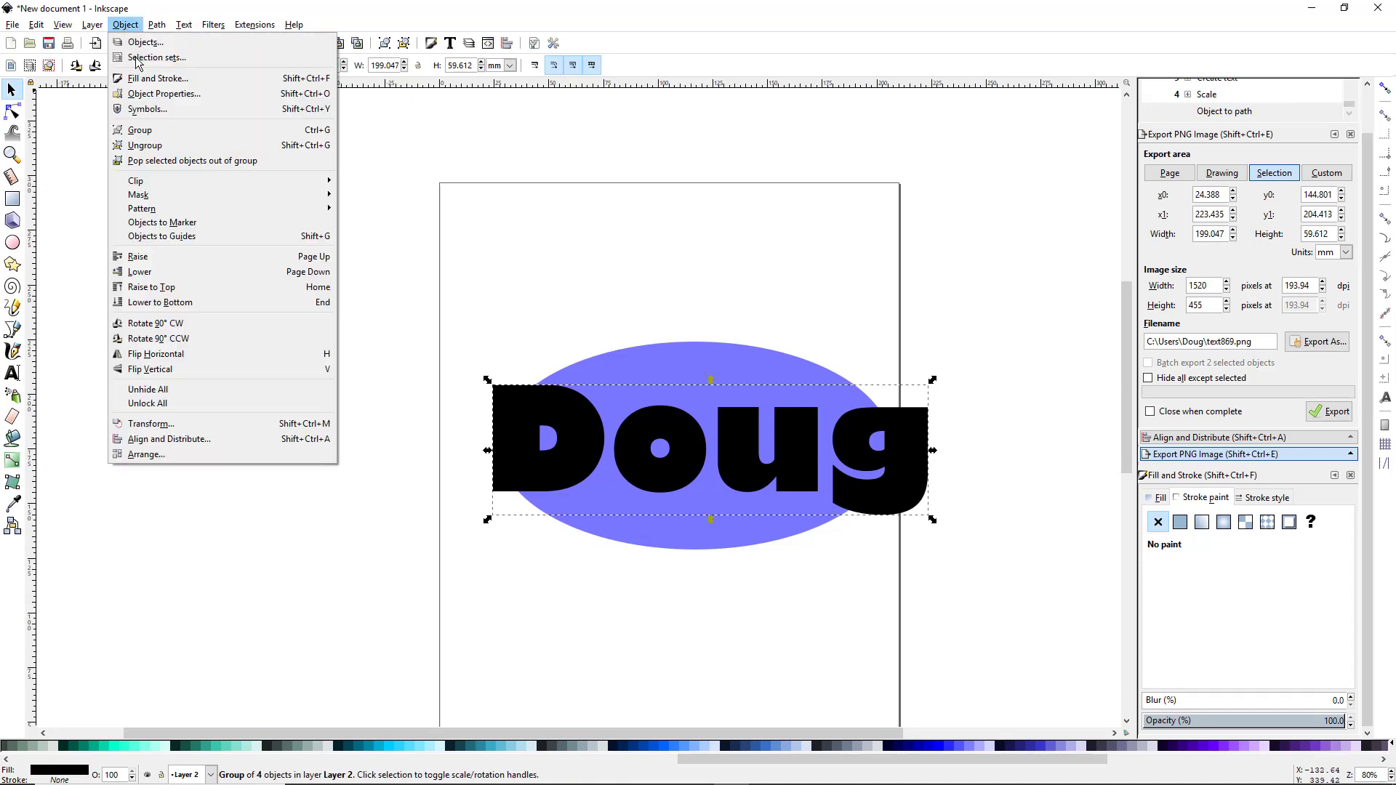
pyautogui.click(191, 146)
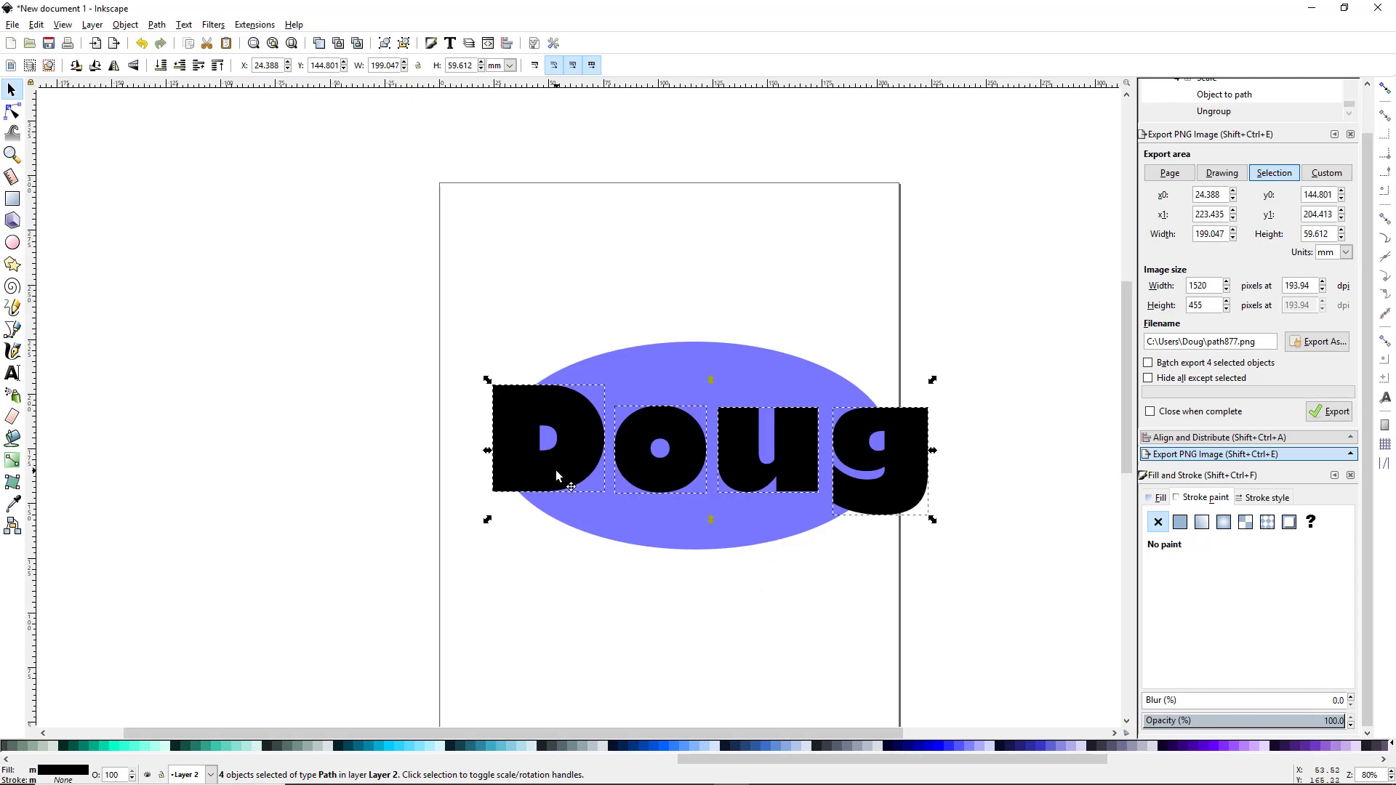
# Shift the four letters about 20 mm right, and stretch the first letter vertically to about 67 mm high within the ellipse
pyautogui.moveTo(555, 470); pyautogui.dragTo(601, 469)
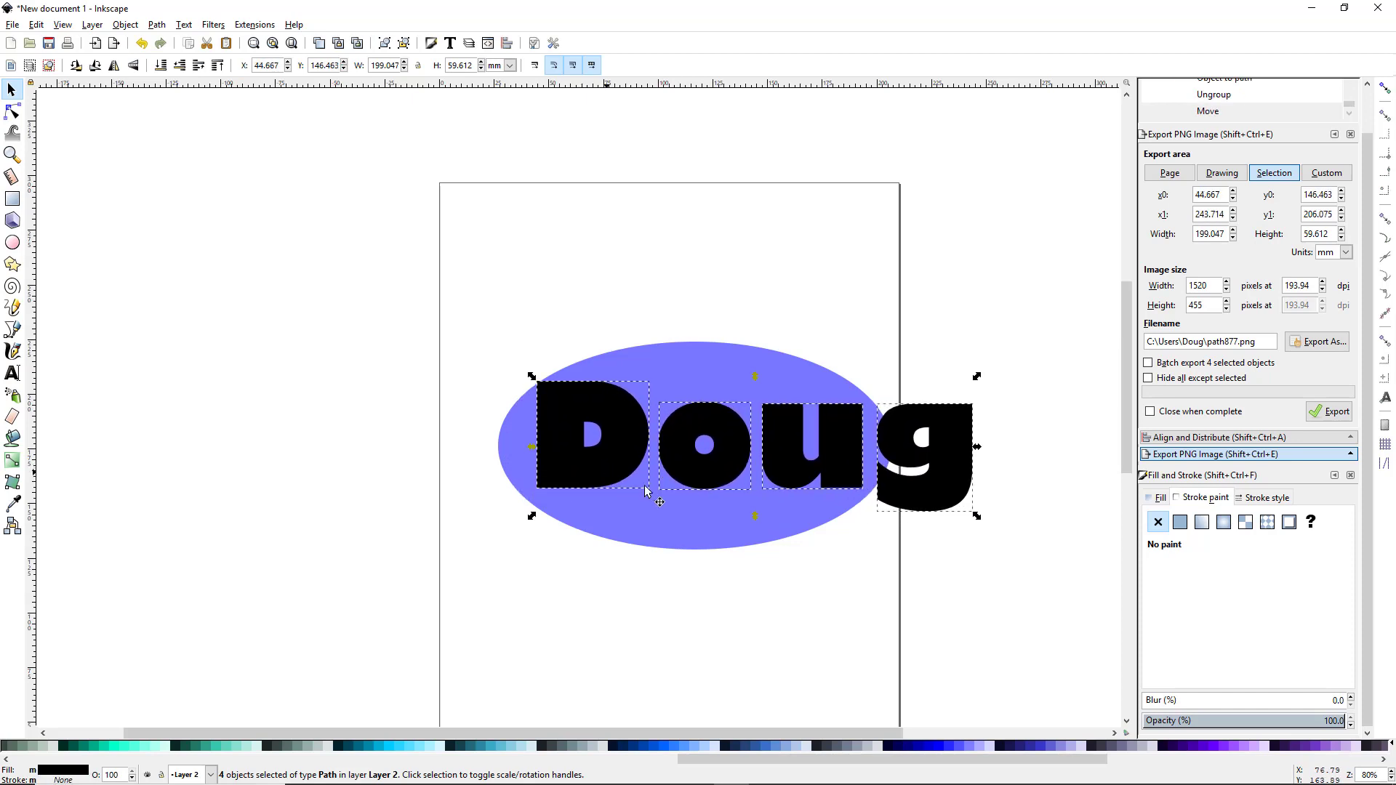
pyautogui.click(731, 610)
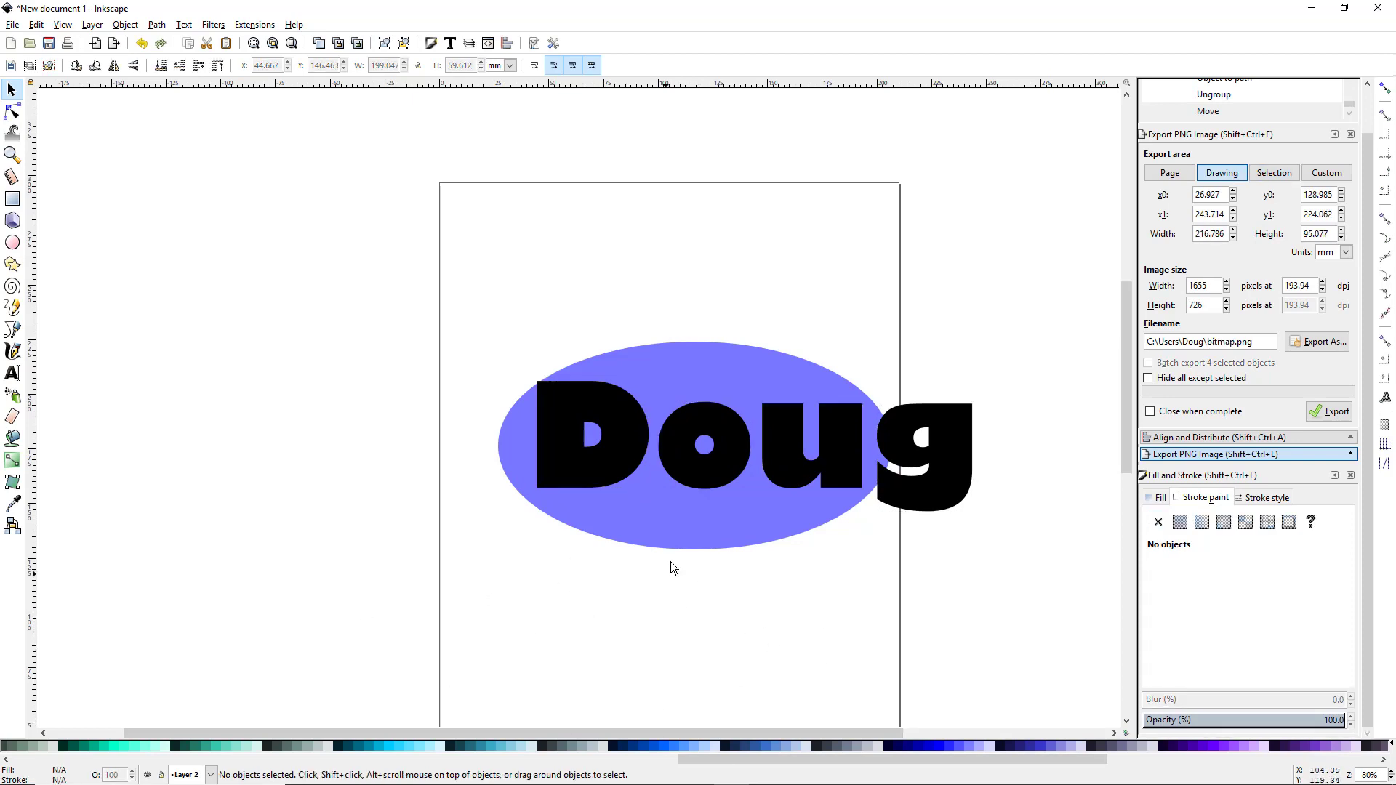
pyautogui.click(613, 470)
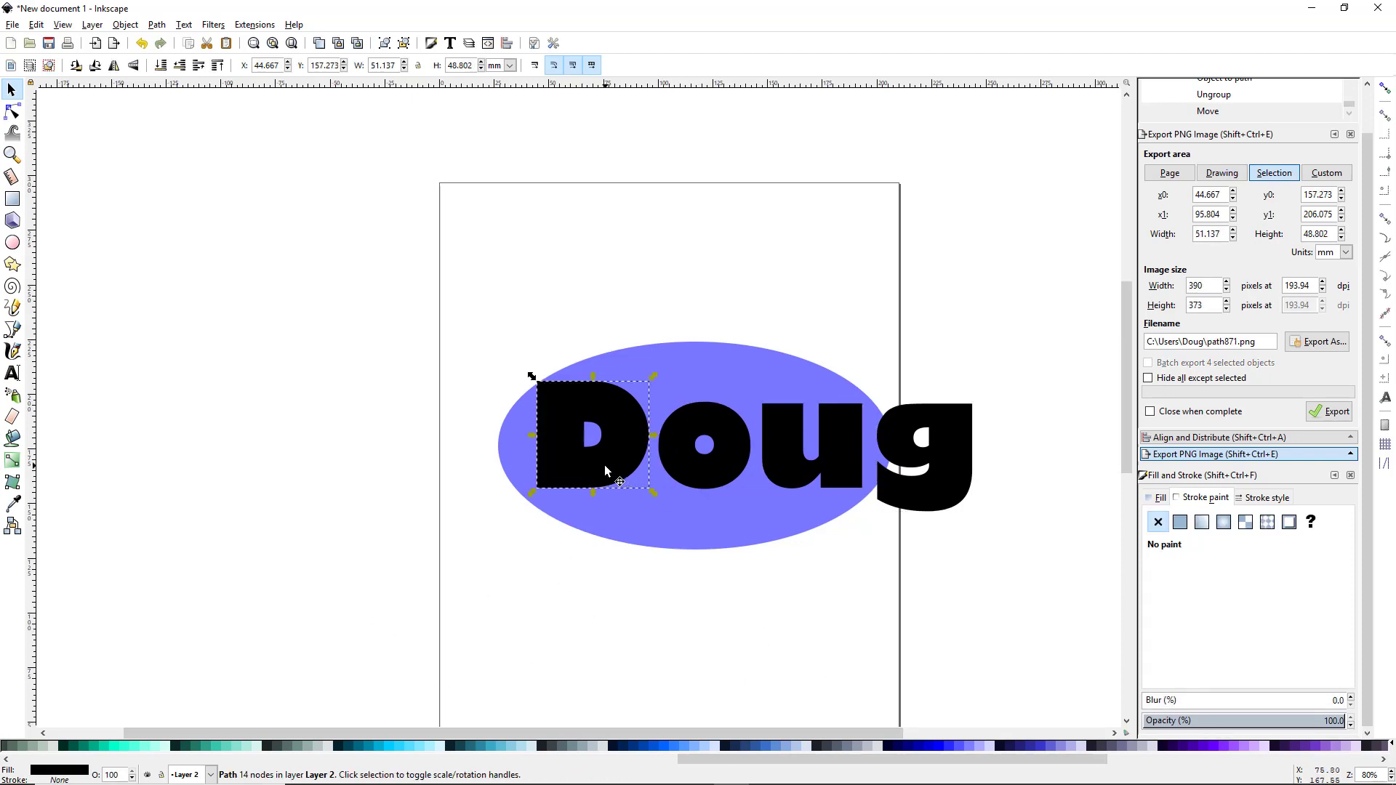
pyautogui.moveTo(604, 464); pyautogui.dragTo(604, 458)
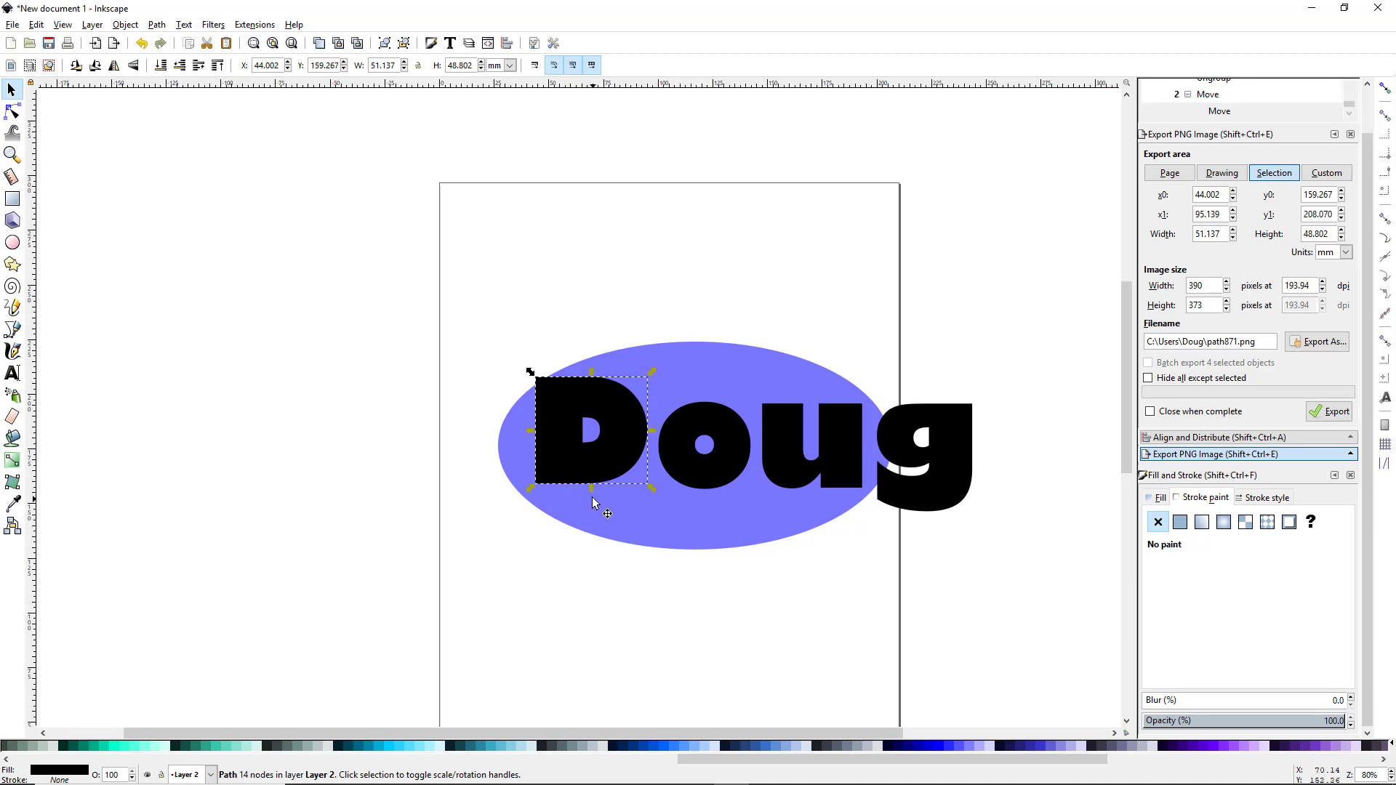
pyautogui.moveTo(592, 492); pyautogui.dragTo(592, 525)
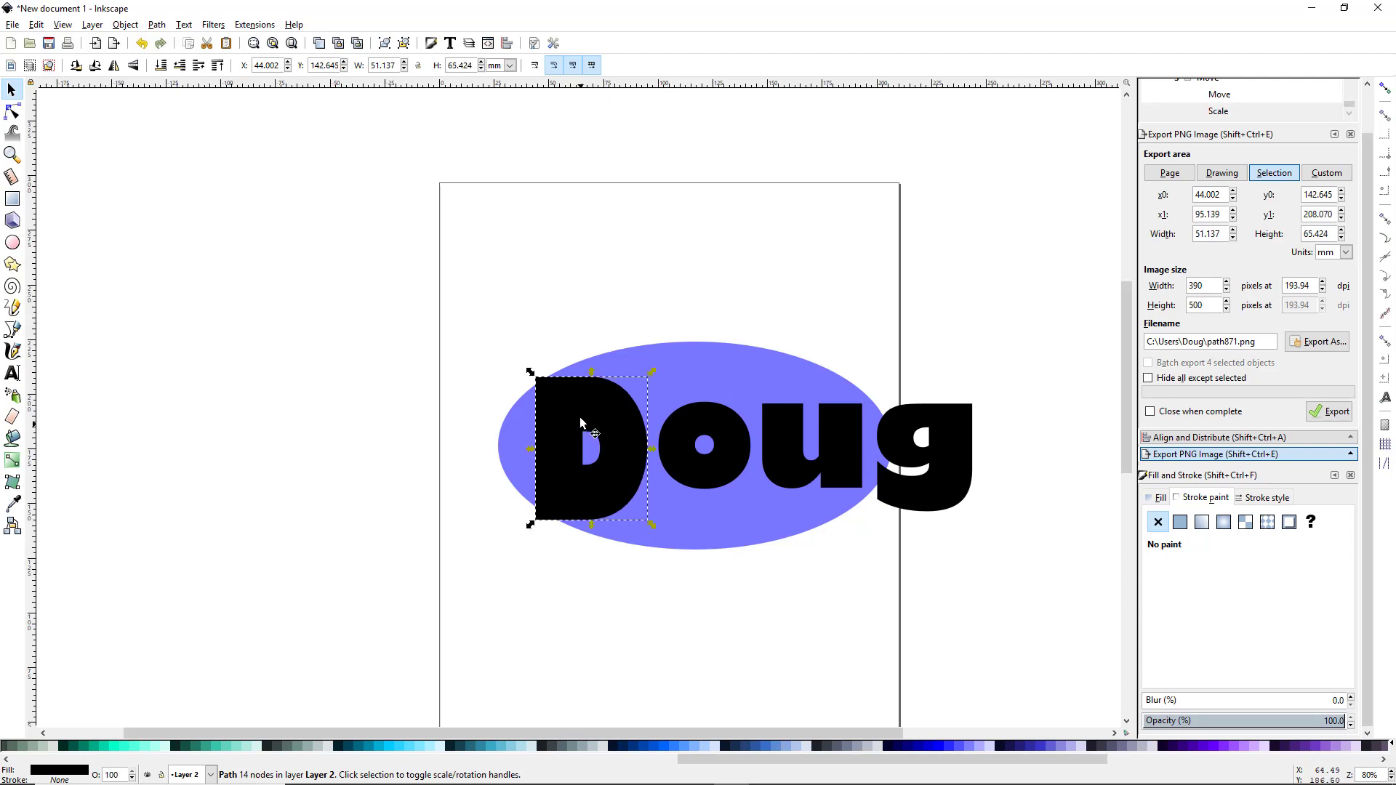
pyautogui.moveTo(591, 373); pyautogui.dragTo(593, 369)
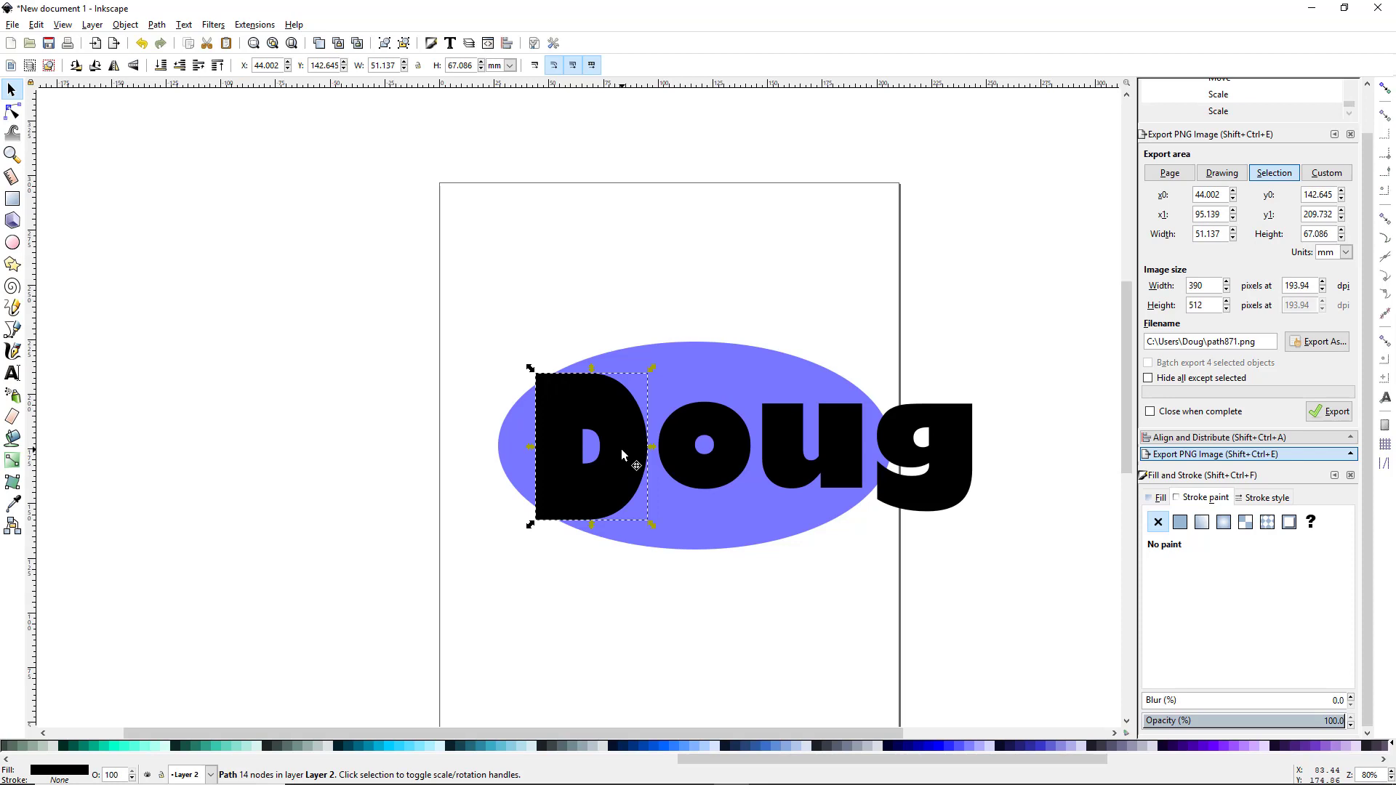
# Overlap the second letter onto the first, and place the third against it, stretched to about 47 mm wide and 56 mm high
pyautogui.click(679, 444)
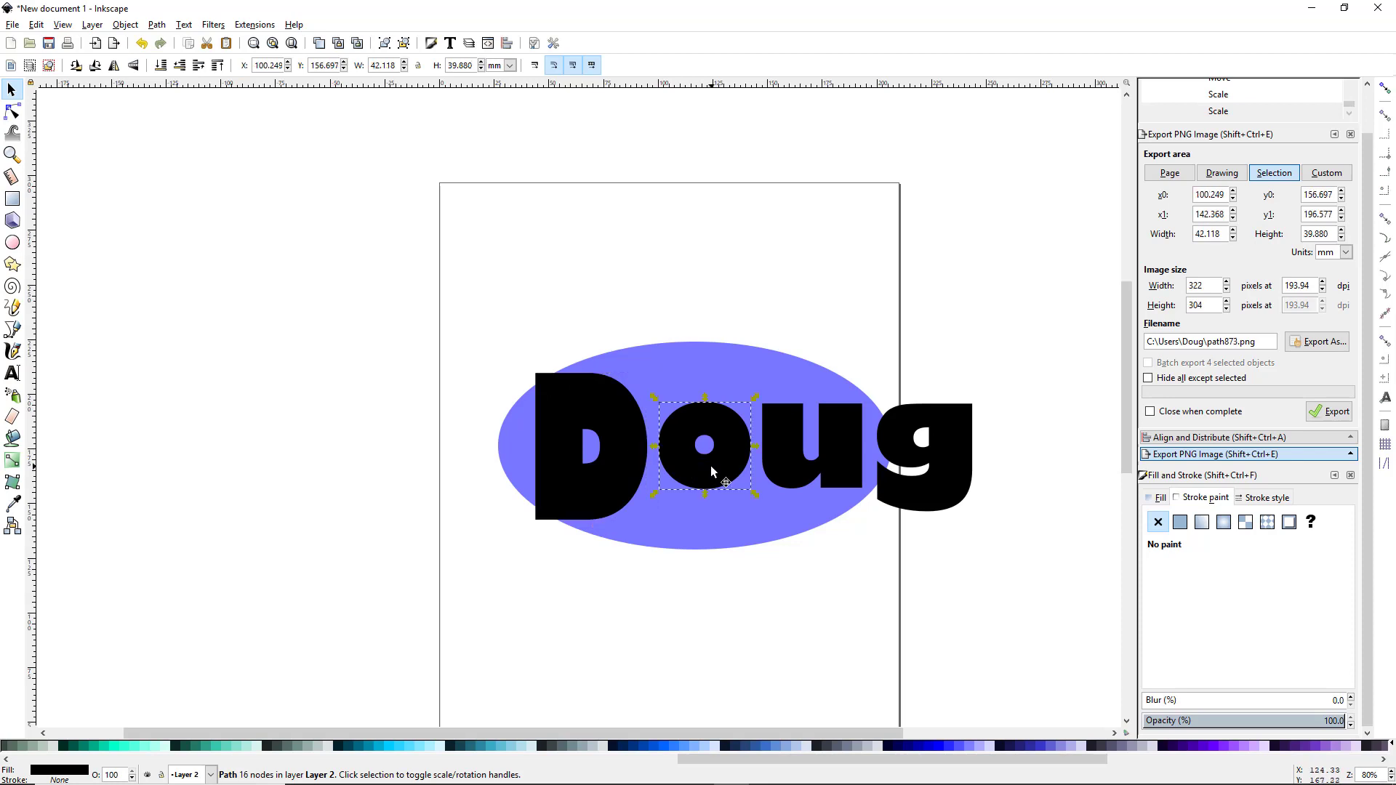
pyautogui.moveTo(714, 470); pyautogui.dragTo(691, 473)
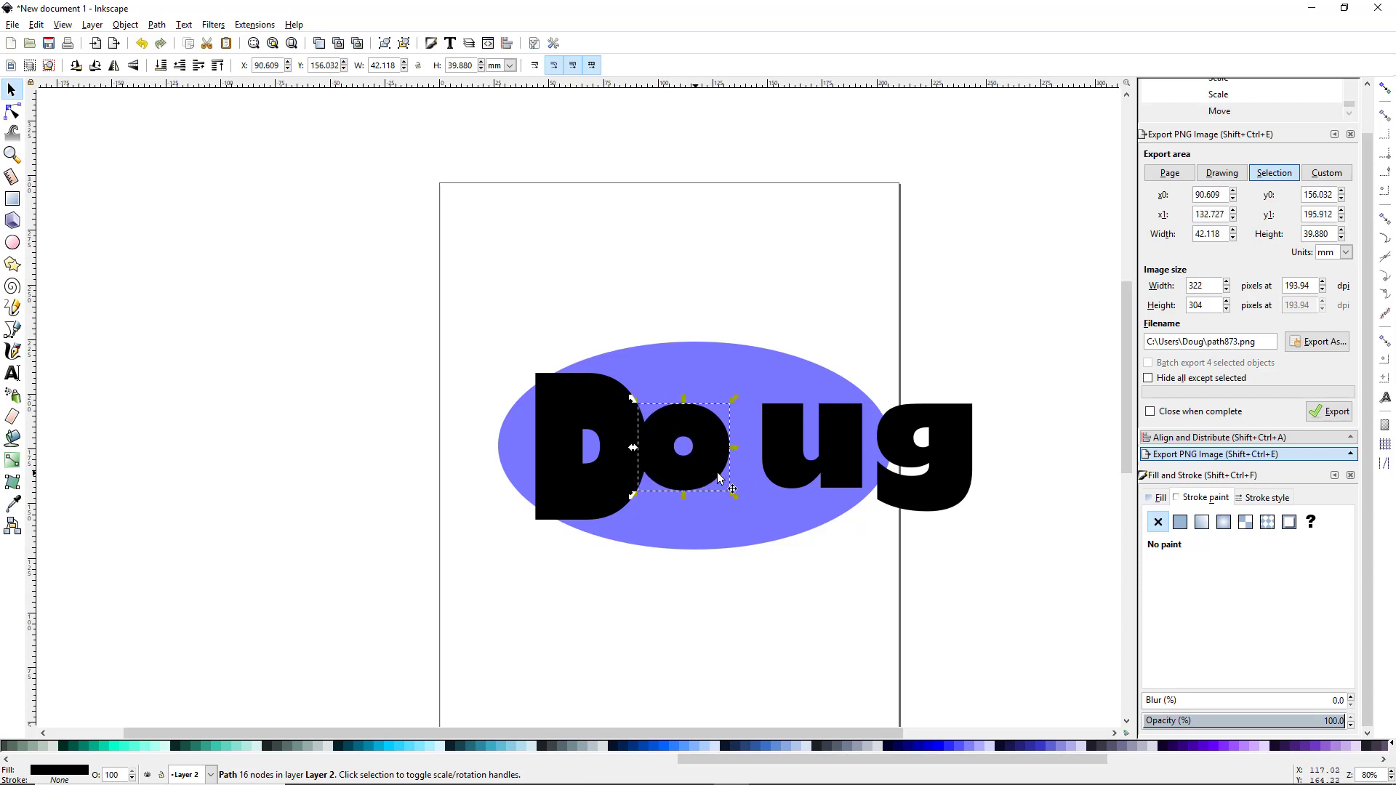
pyautogui.click(787, 473)
pyautogui.moveTo(791, 476); pyautogui.dragTo(746, 492)
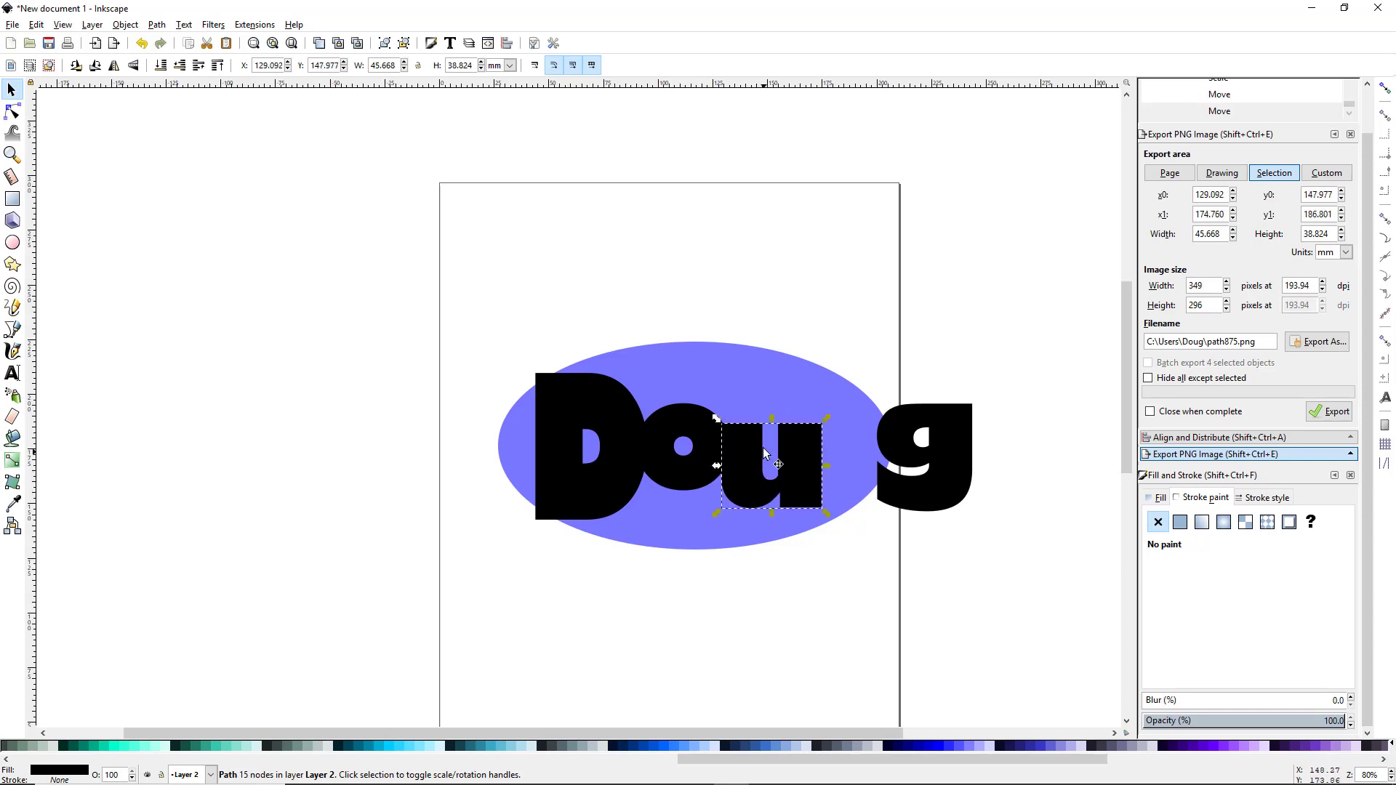
pyautogui.moveTo(772, 418); pyautogui.dragTo(769, 380)
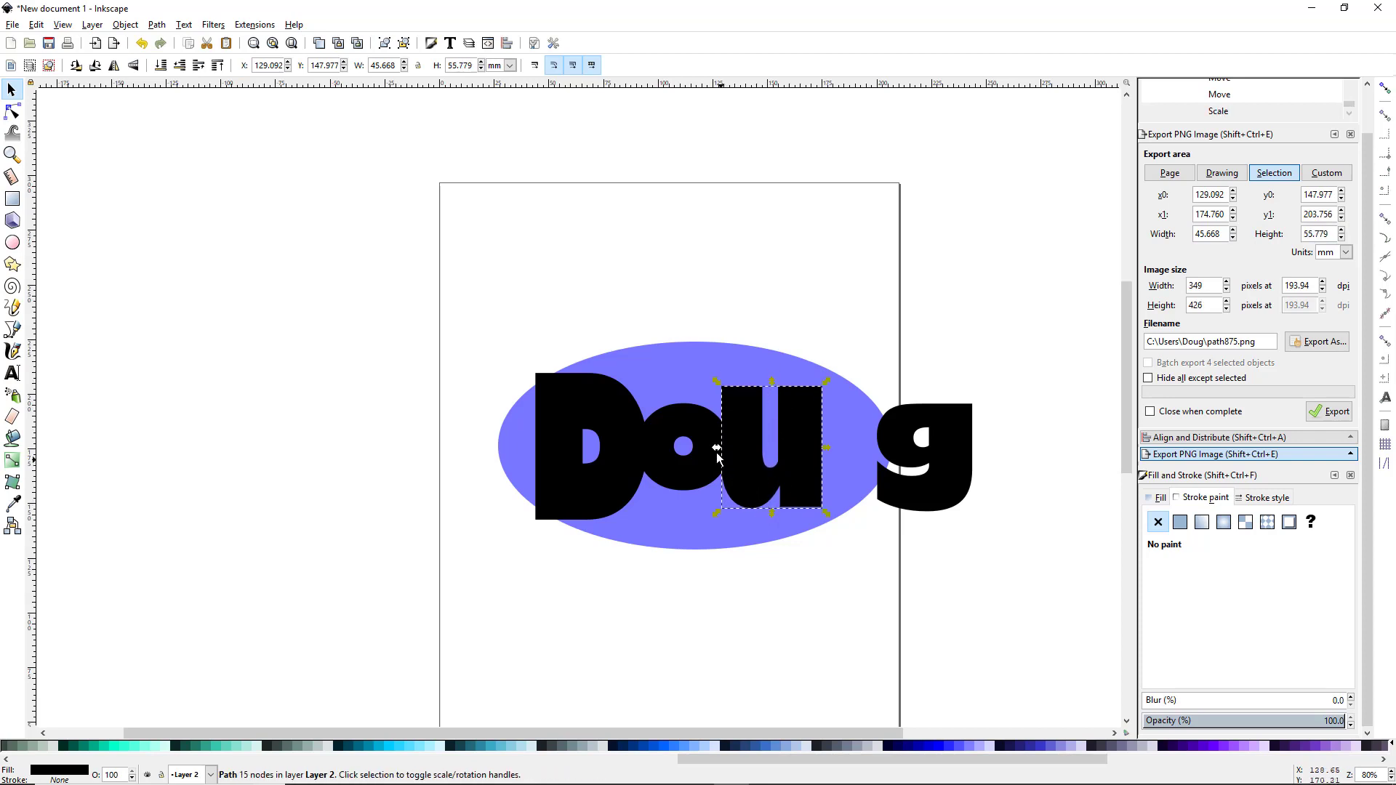
pyautogui.moveTo(716, 451); pyautogui.dragTo(712, 449)
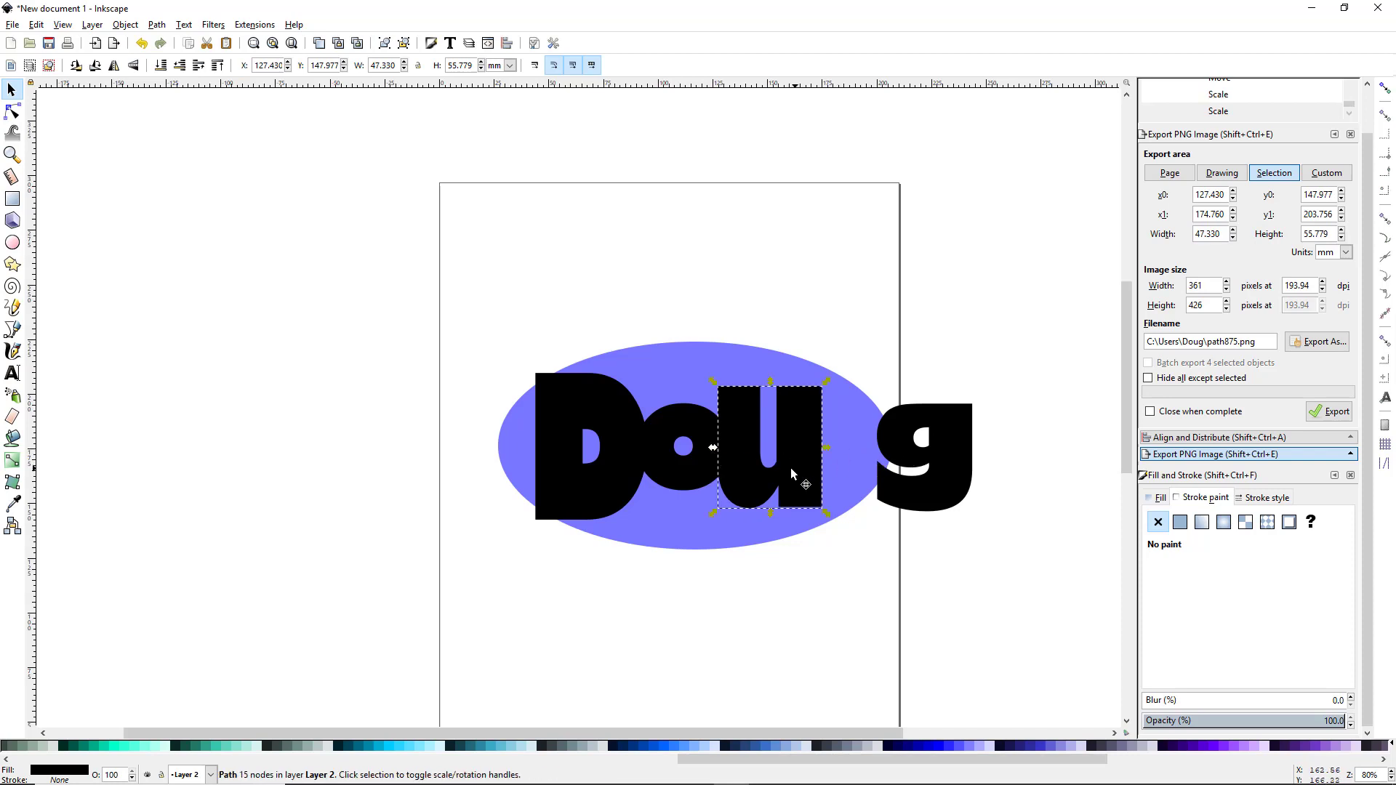
# Overlap the fourth letter onto the third, and scale all four letters together to about 158 mm wide and 62 mm high
pyautogui.moveTo(938, 482); pyautogui.dragTo(889, 473)
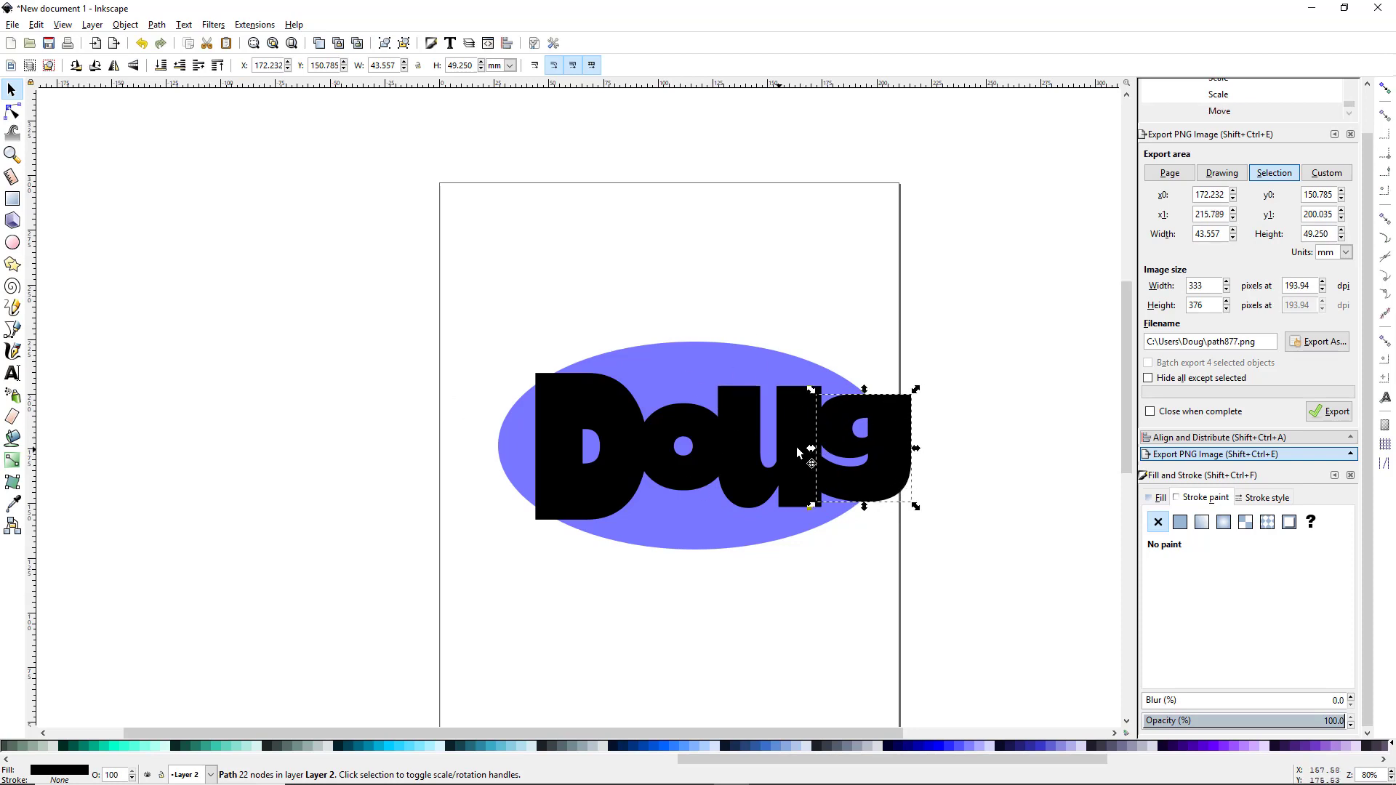
pyautogui.moveTo(479, 354); pyautogui.dragTo(994, 553)
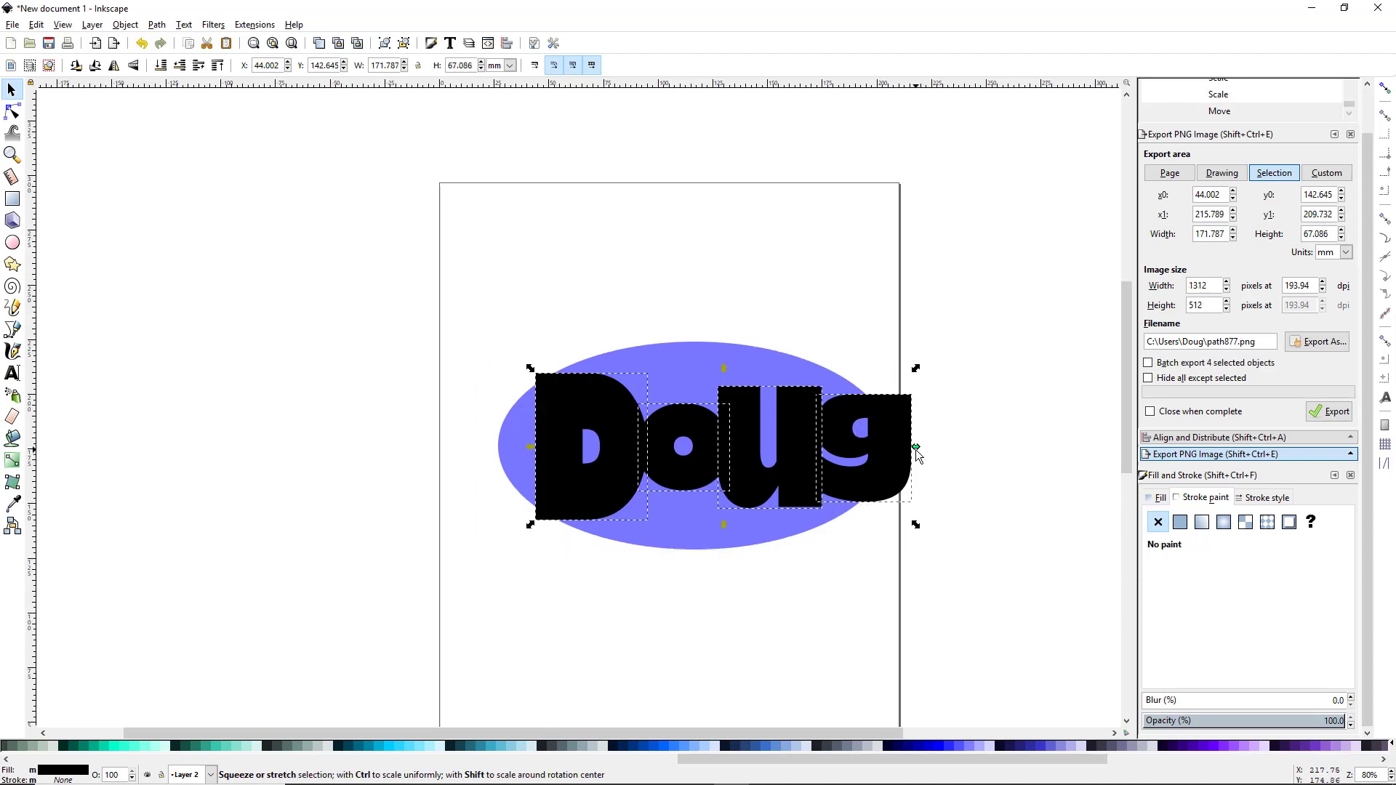
pyautogui.moveTo(918, 448); pyautogui.dragTo(889, 455)
pyautogui.click(845, 553)
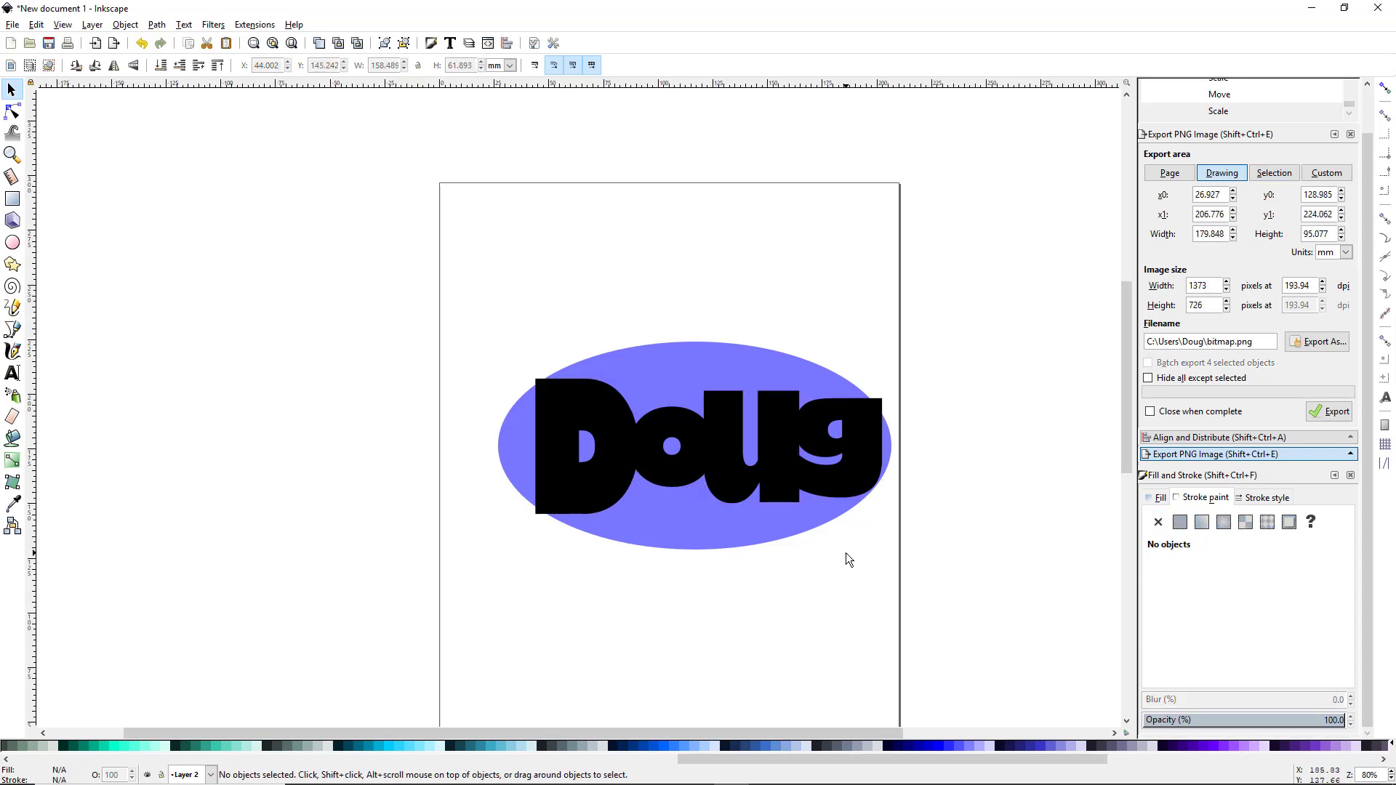
# Stretch the last letter to about 48 mm high and the first letter to about 69 mm high within the ellipse
pyautogui.click(863, 482)
pyautogui.moveTo(839, 504); pyautogui.dragTo(839, 511)
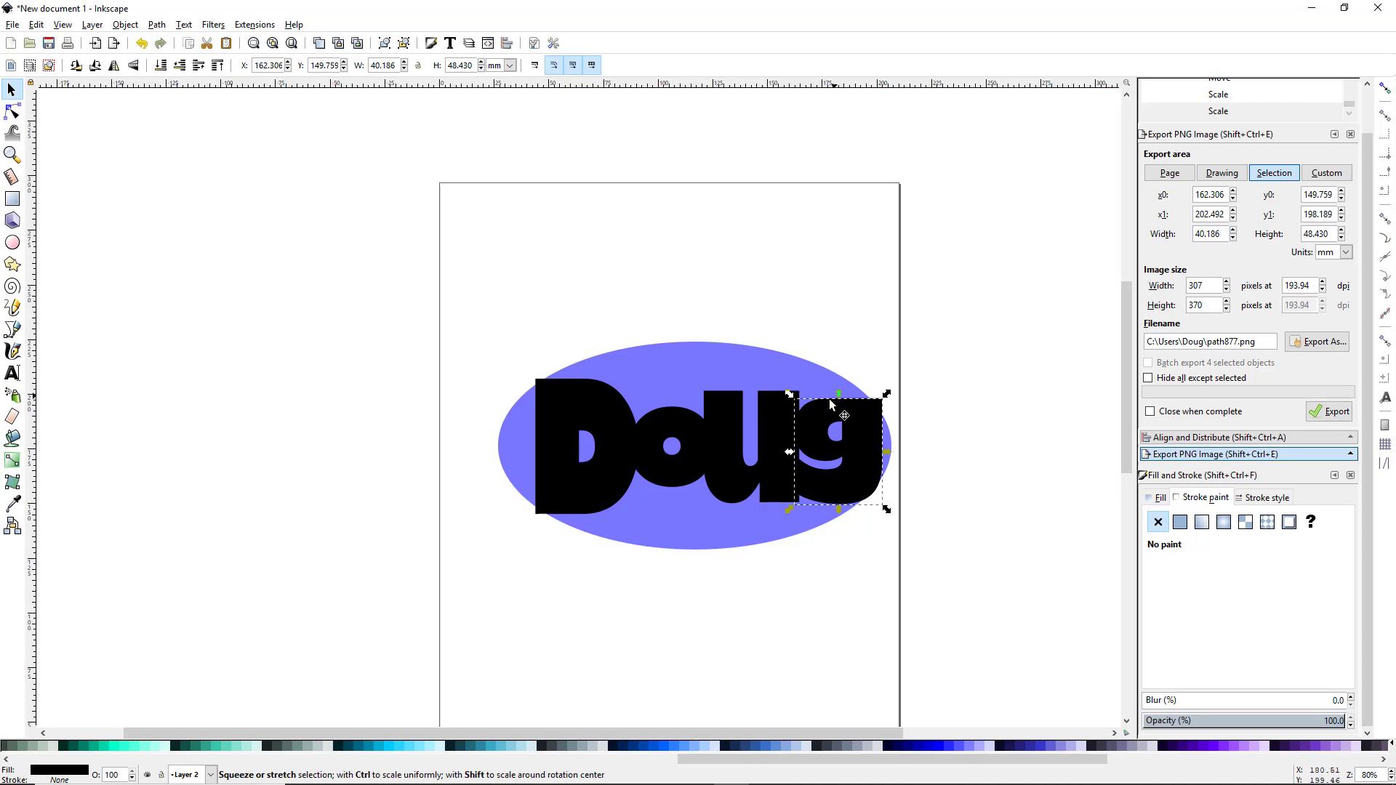
pyautogui.click(578, 502)
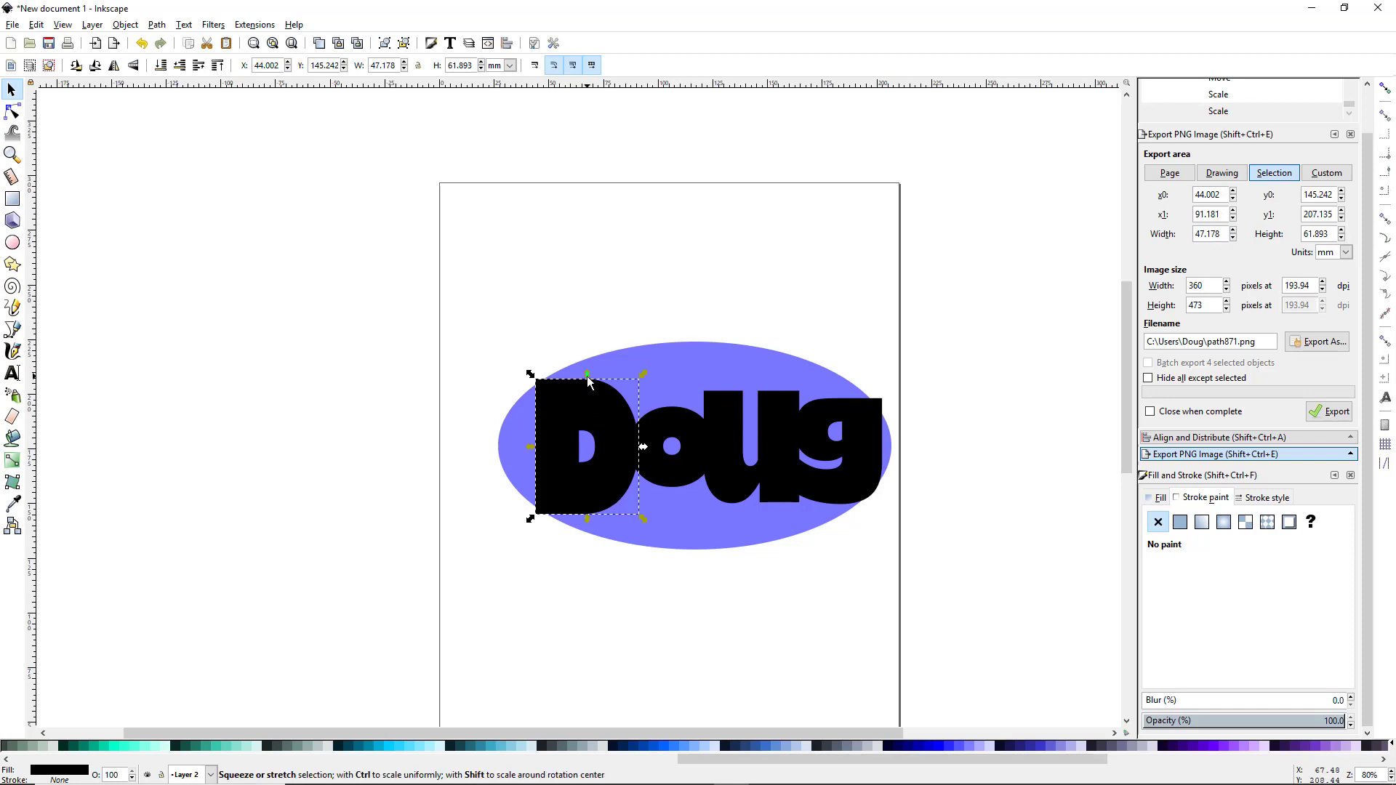
pyautogui.moveTo(588, 378); pyautogui.dragTo(588, 369)
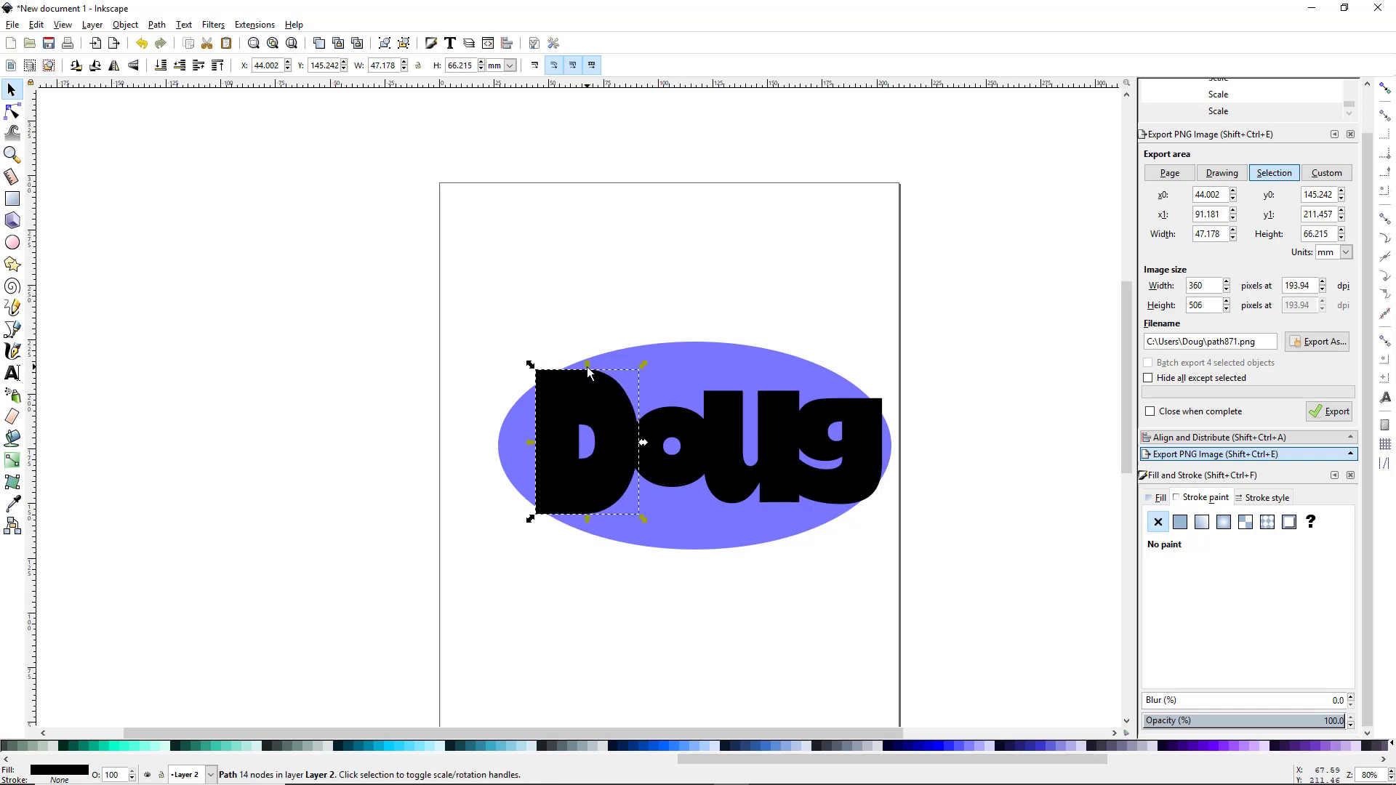
pyautogui.moveTo(586, 522); pyautogui.dragTo(586, 526)
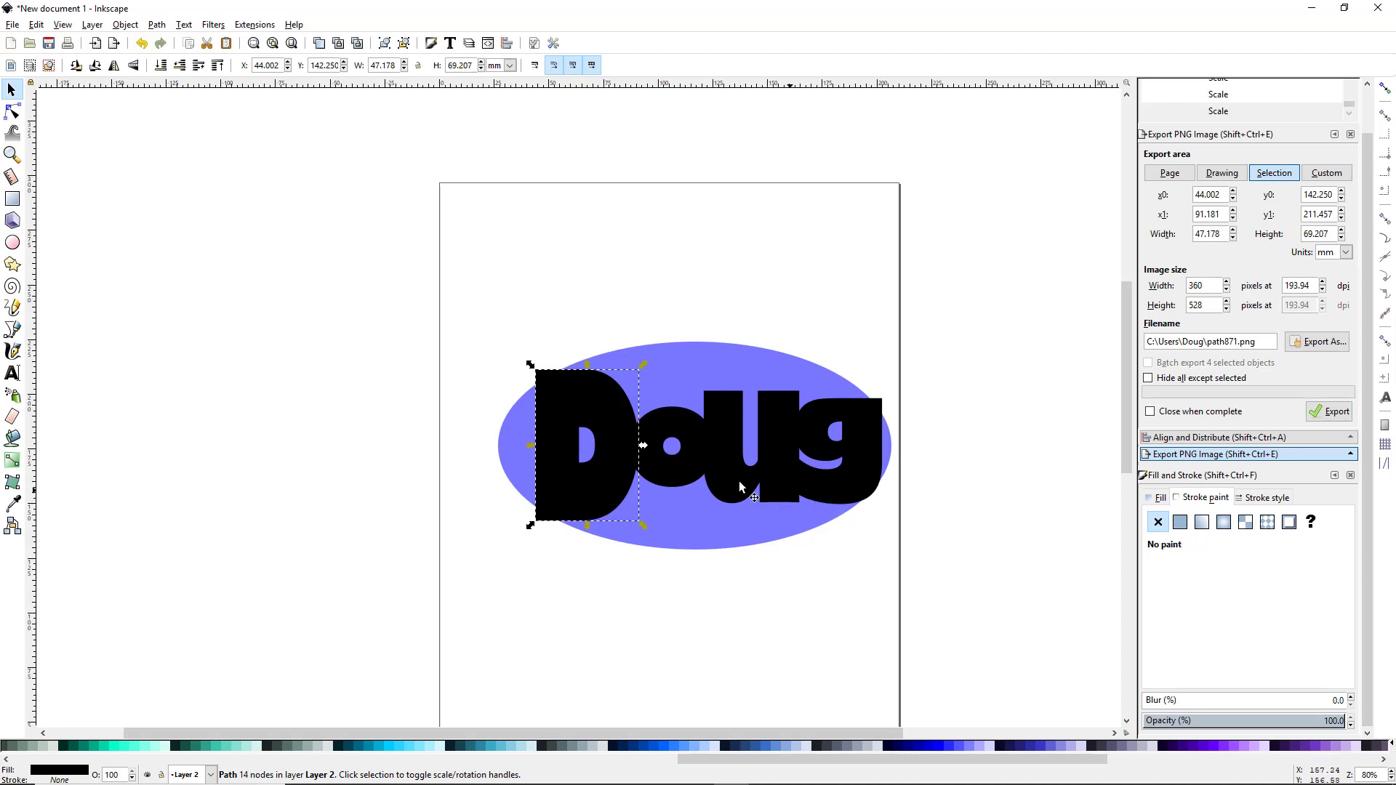
pyautogui.click(492, 360)
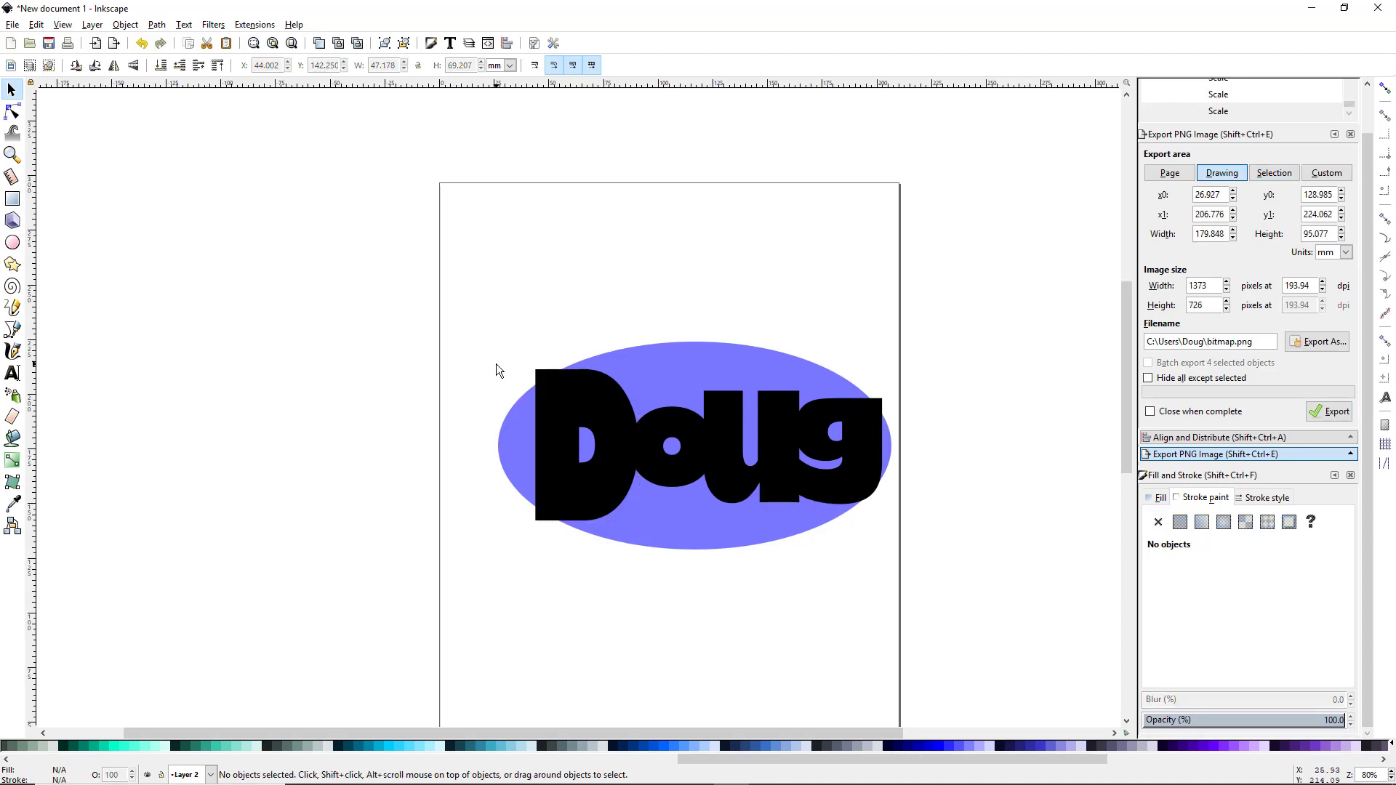
# Skew all four letters vertically so they rise to the right, about 93 mm high overall
pyautogui.moveTo(492, 359); pyautogui.dragTo(930, 531)
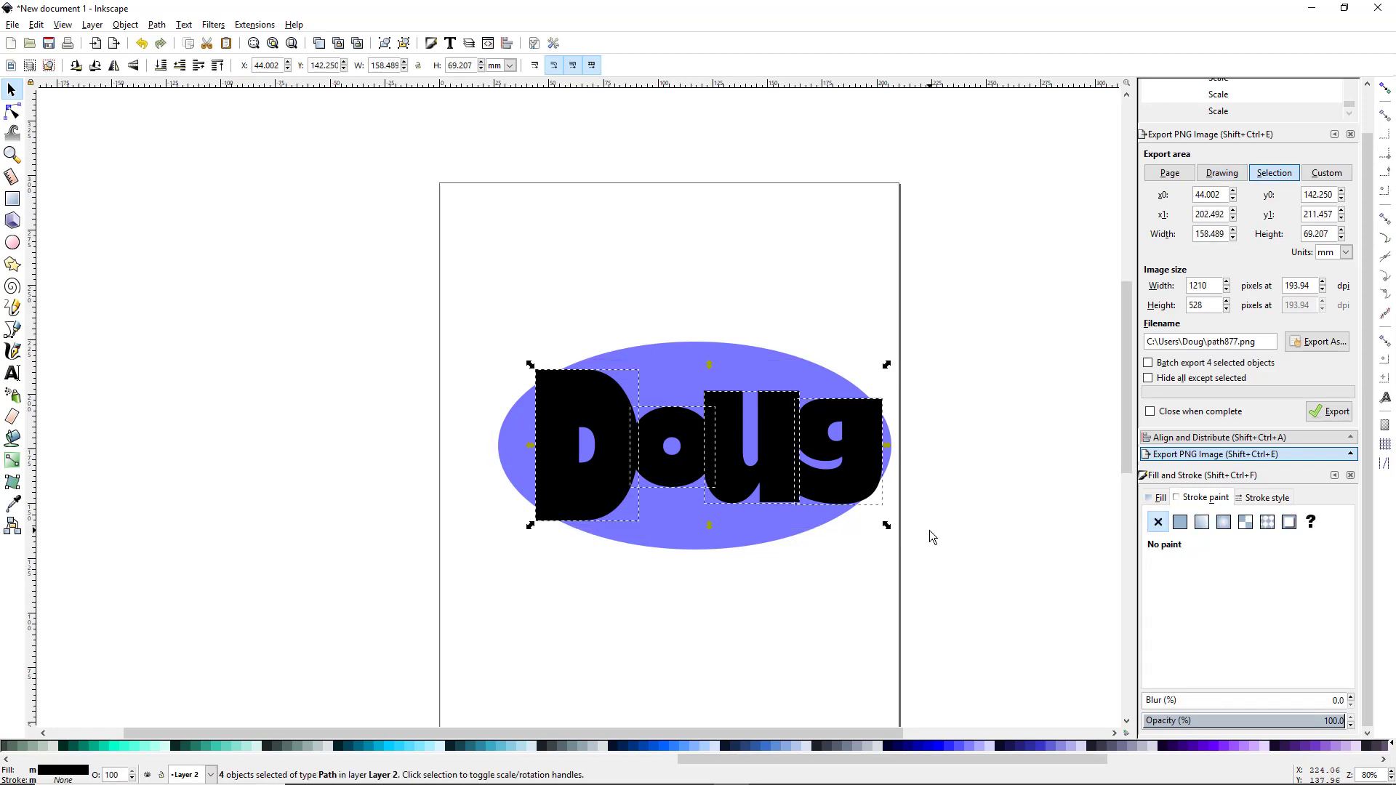
pyautogui.click(841, 491)
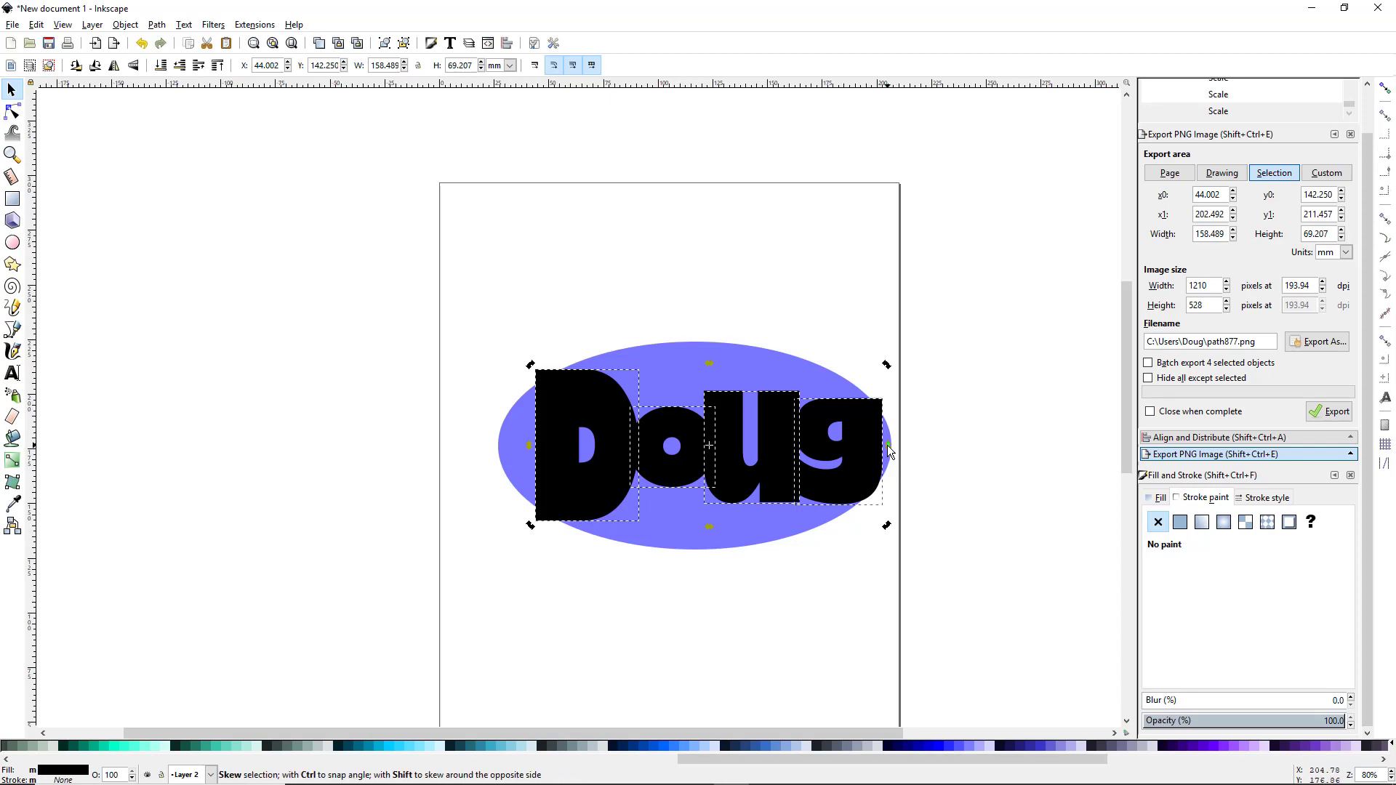
pyautogui.moveTo(889, 447); pyautogui.dragTo(889, 404)
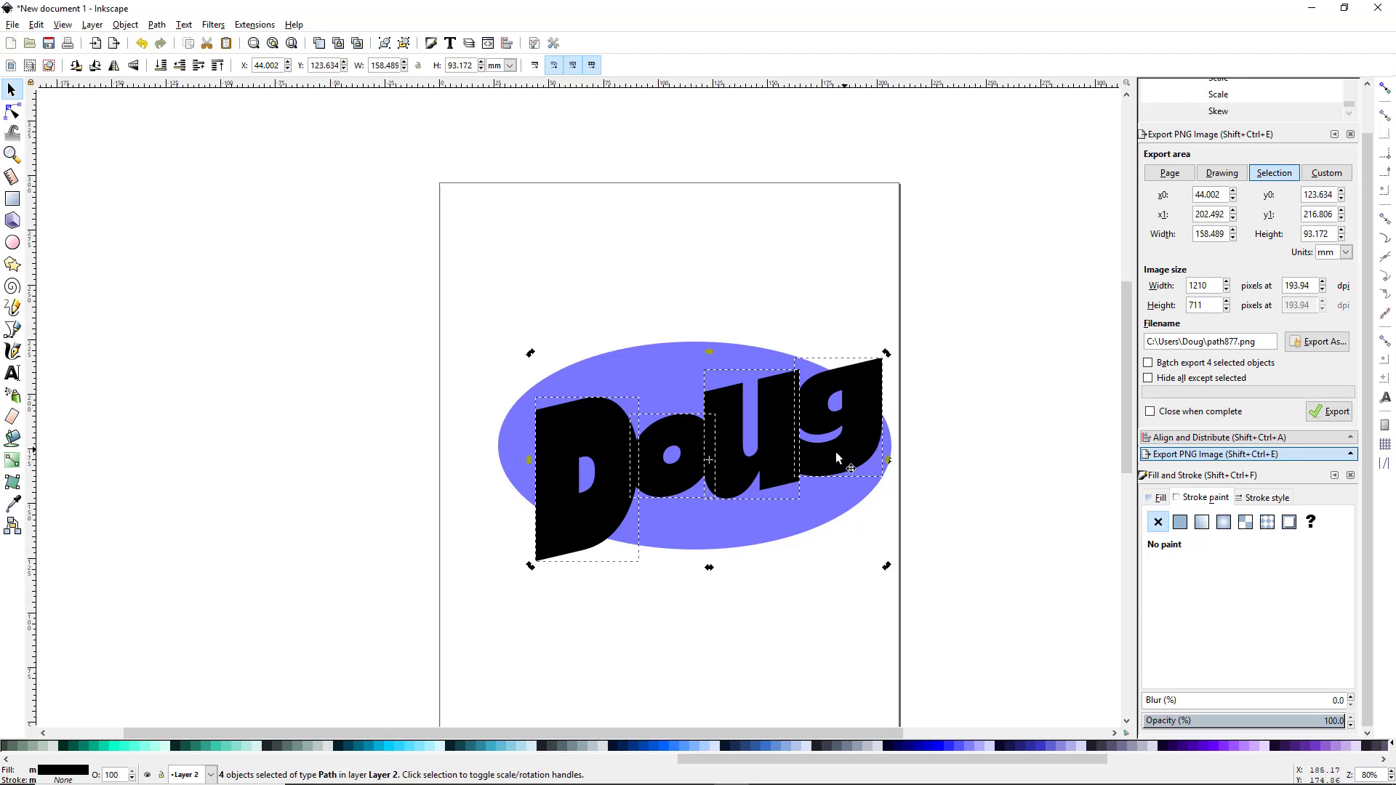
# Skew the ellipse vertically to match the slant of the lettering, about 104 mm high overall
pyautogui.click(649, 365)
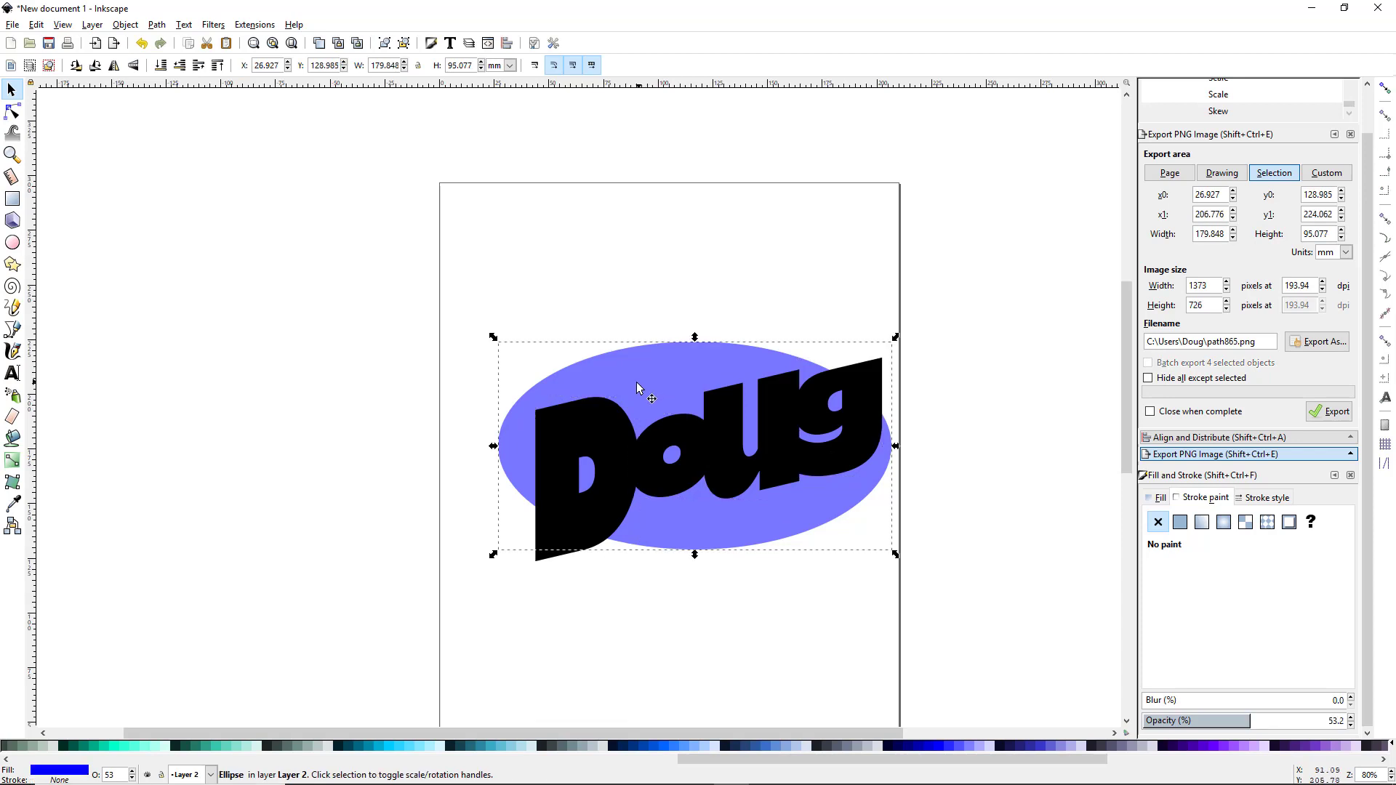
pyautogui.click(664, 378)
pyautogui.moveTo(492, 449); pyautogui.dragTo(491, 498)
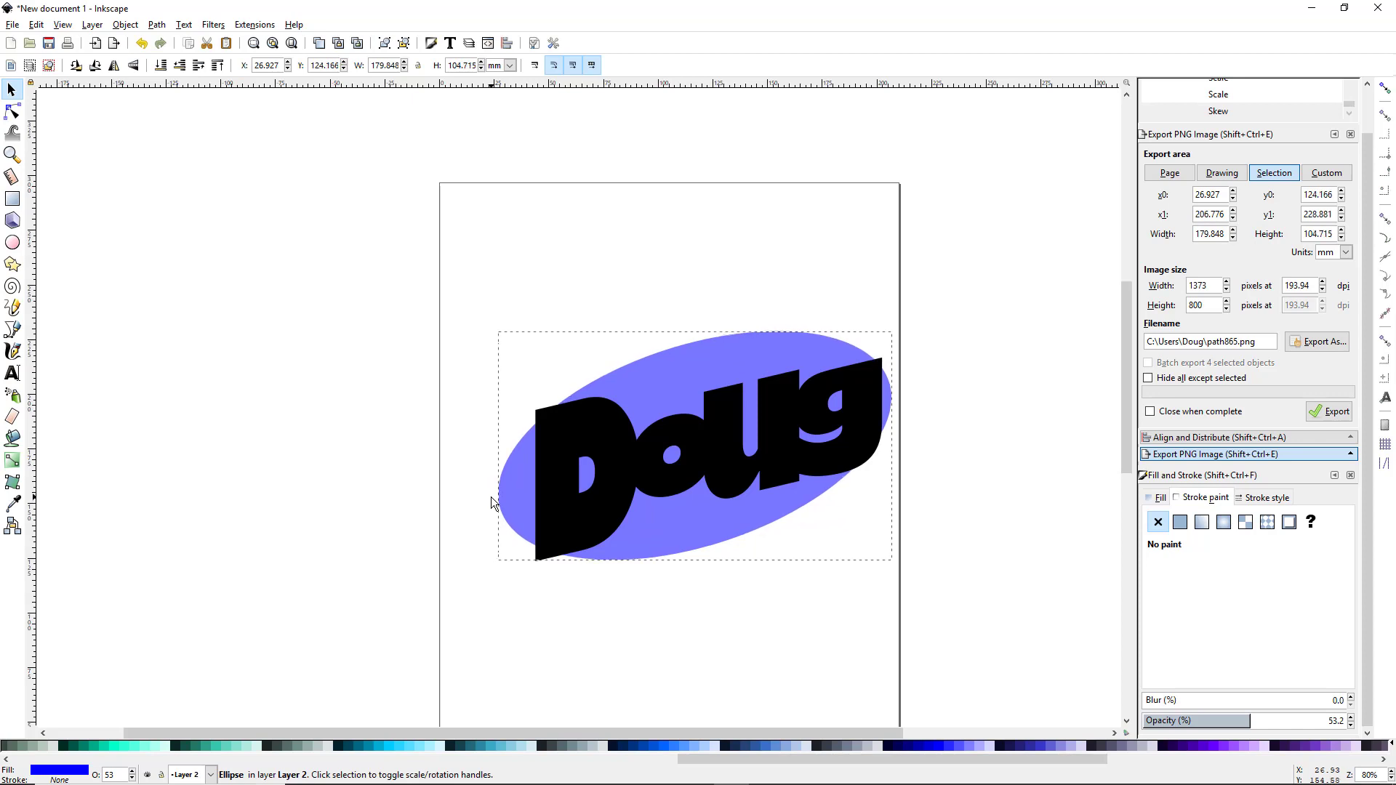
pyautogui.moveTo(492, 498); pyautogui.dragTo(499, 498)
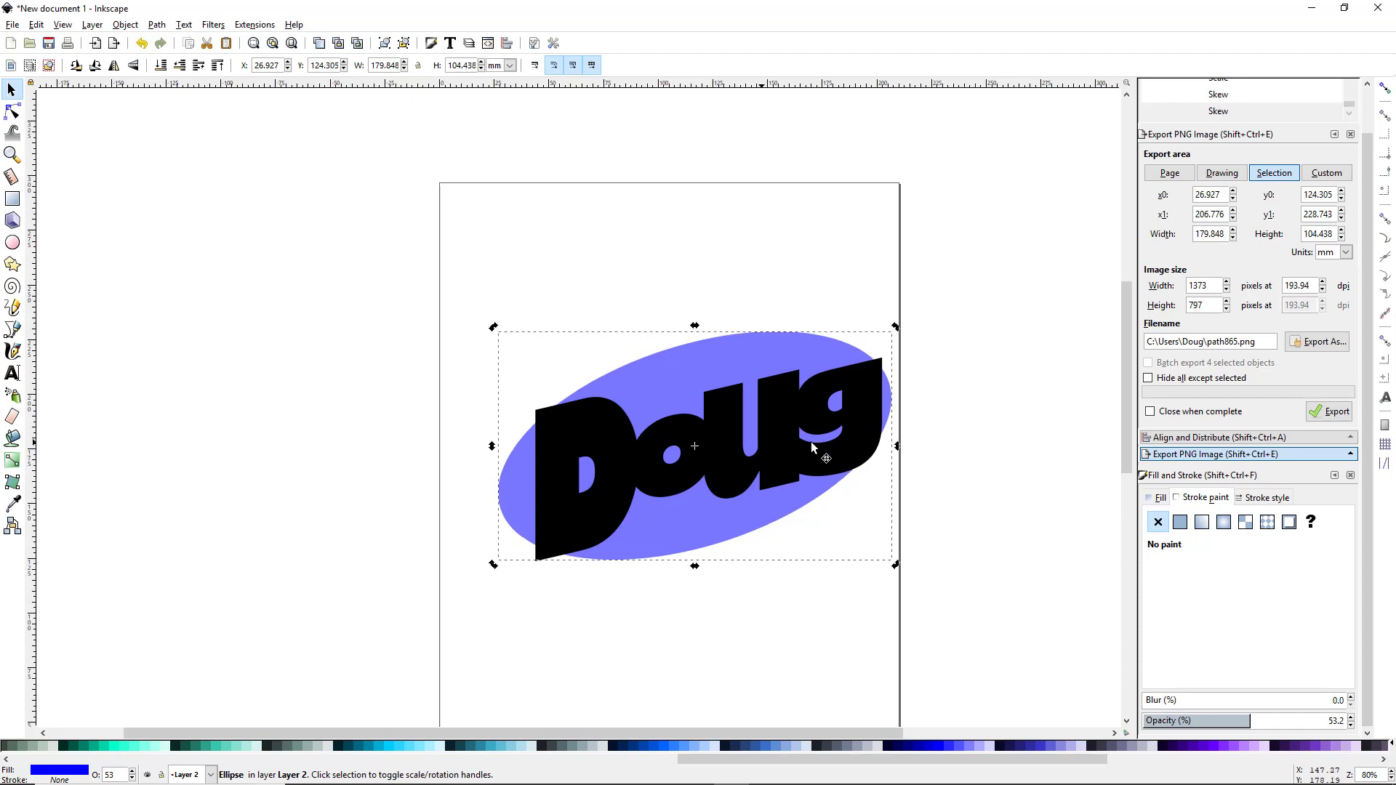
pyautogui.click(971, 434)
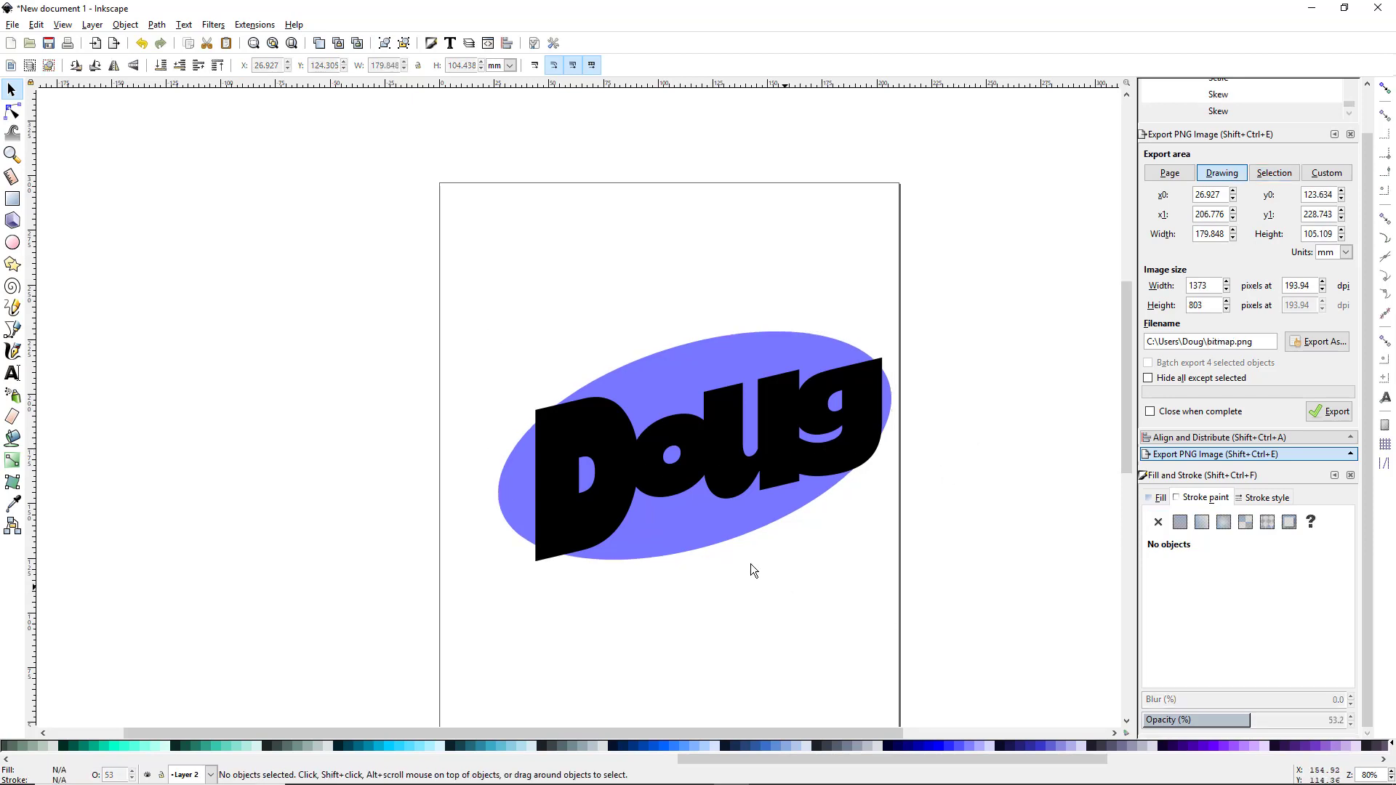
# Merge the four overlapping letters into one path with Union
pyautogui.click(560, 474)
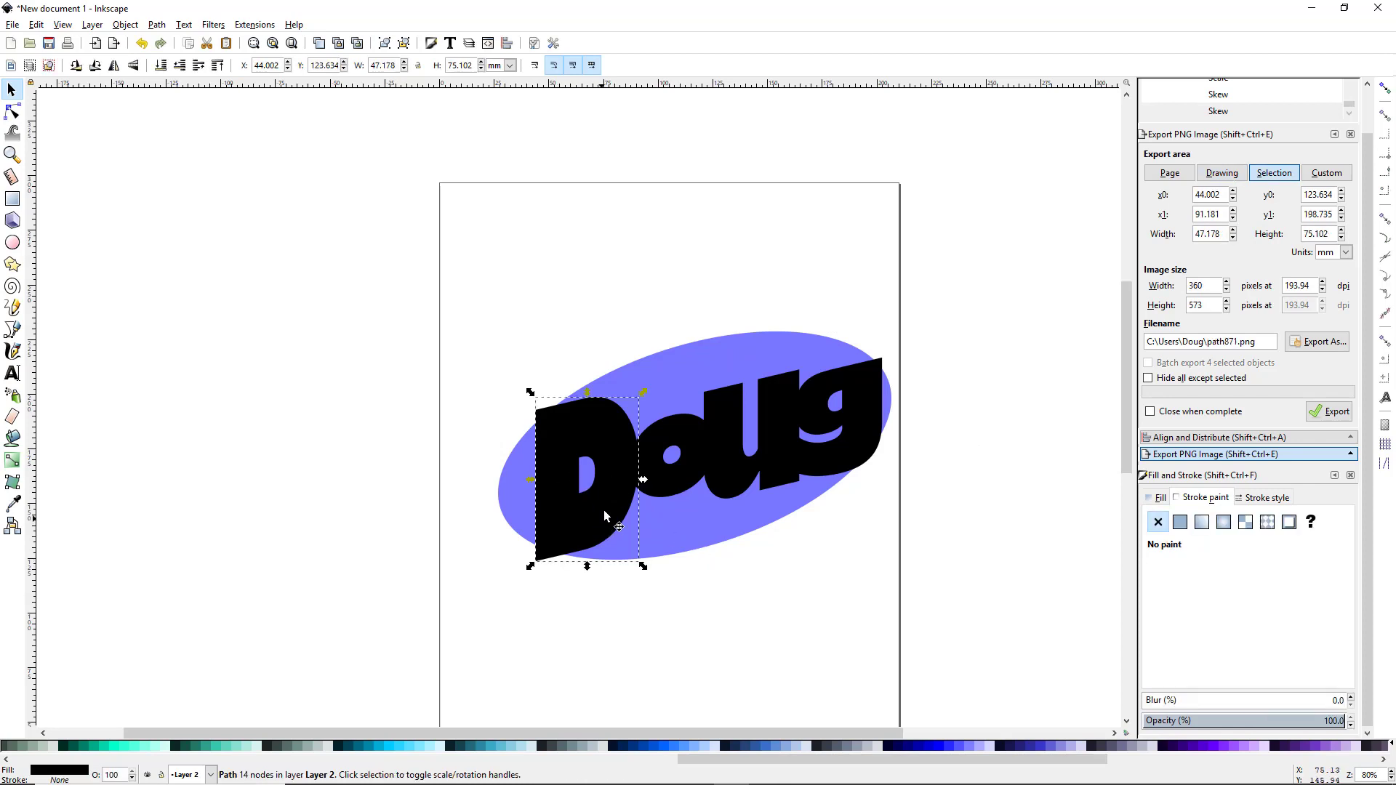
pyautogui.keyDown('shift'); pyautogui.click(691, 473); pyautogui.keyUp('shift')
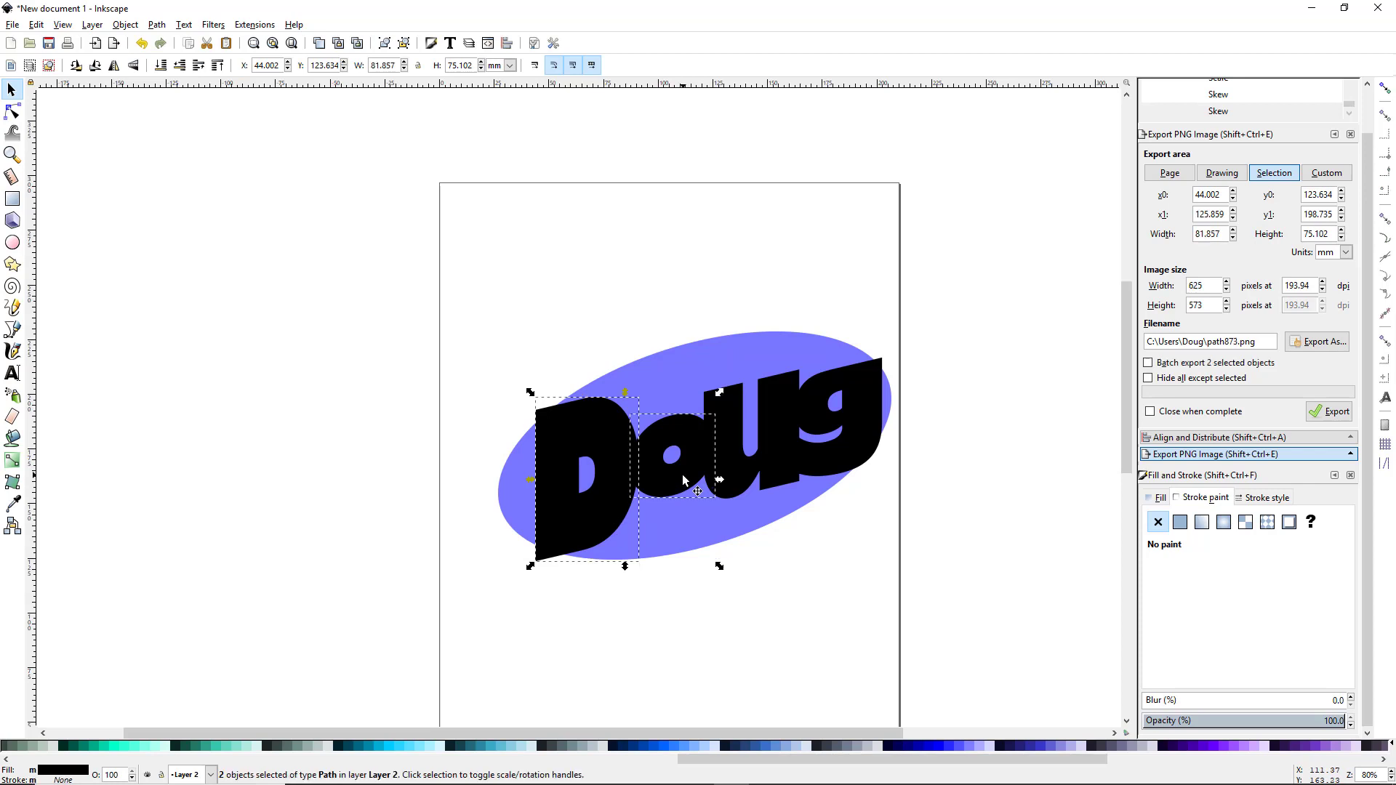
pyautogui.keyDown('shift'); pyautogui.click(734, 481); pyautogui.keyUp('shift')
pyautogui.keyDown('shift'); pyautogui.click(847, 464); pyautogui.keyUp('shift')
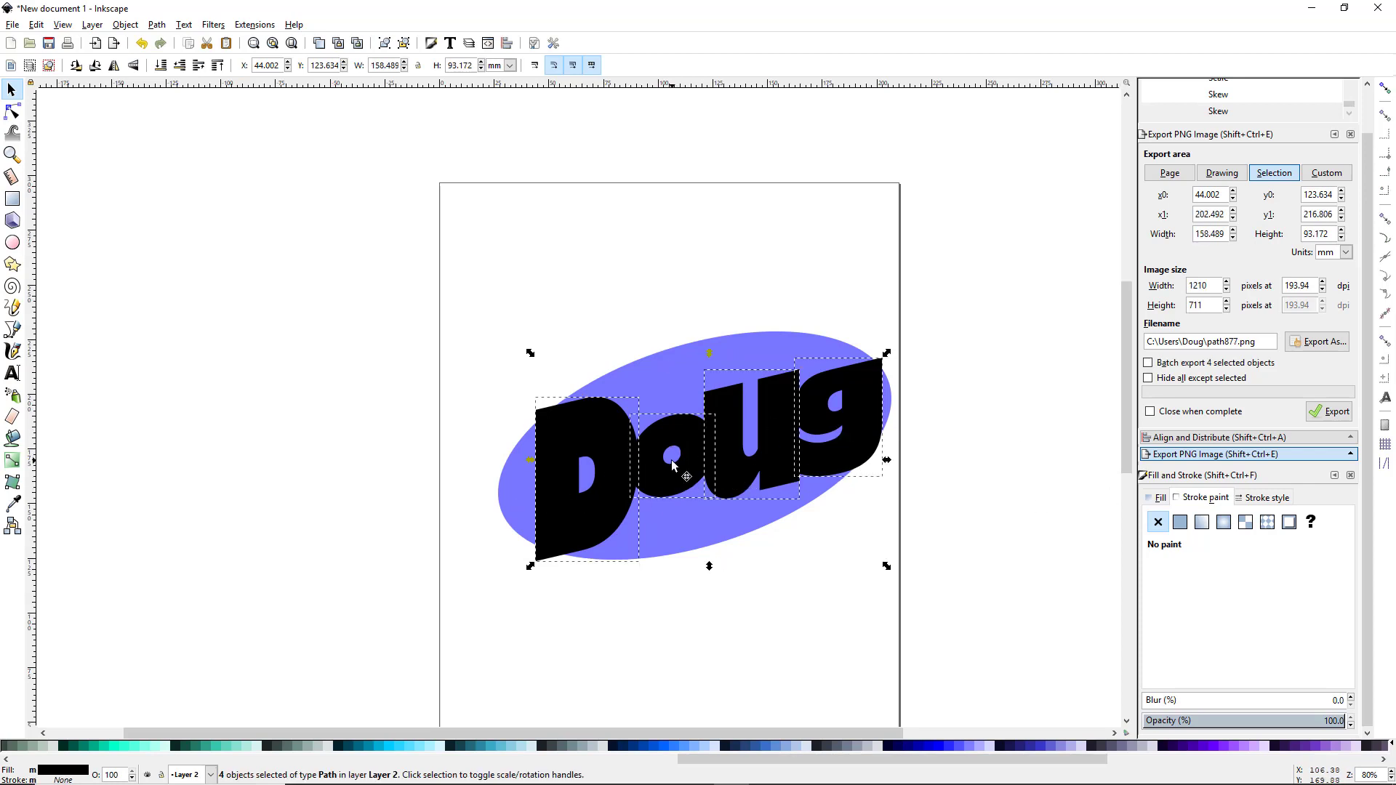
pyautogui.click(158, 26)
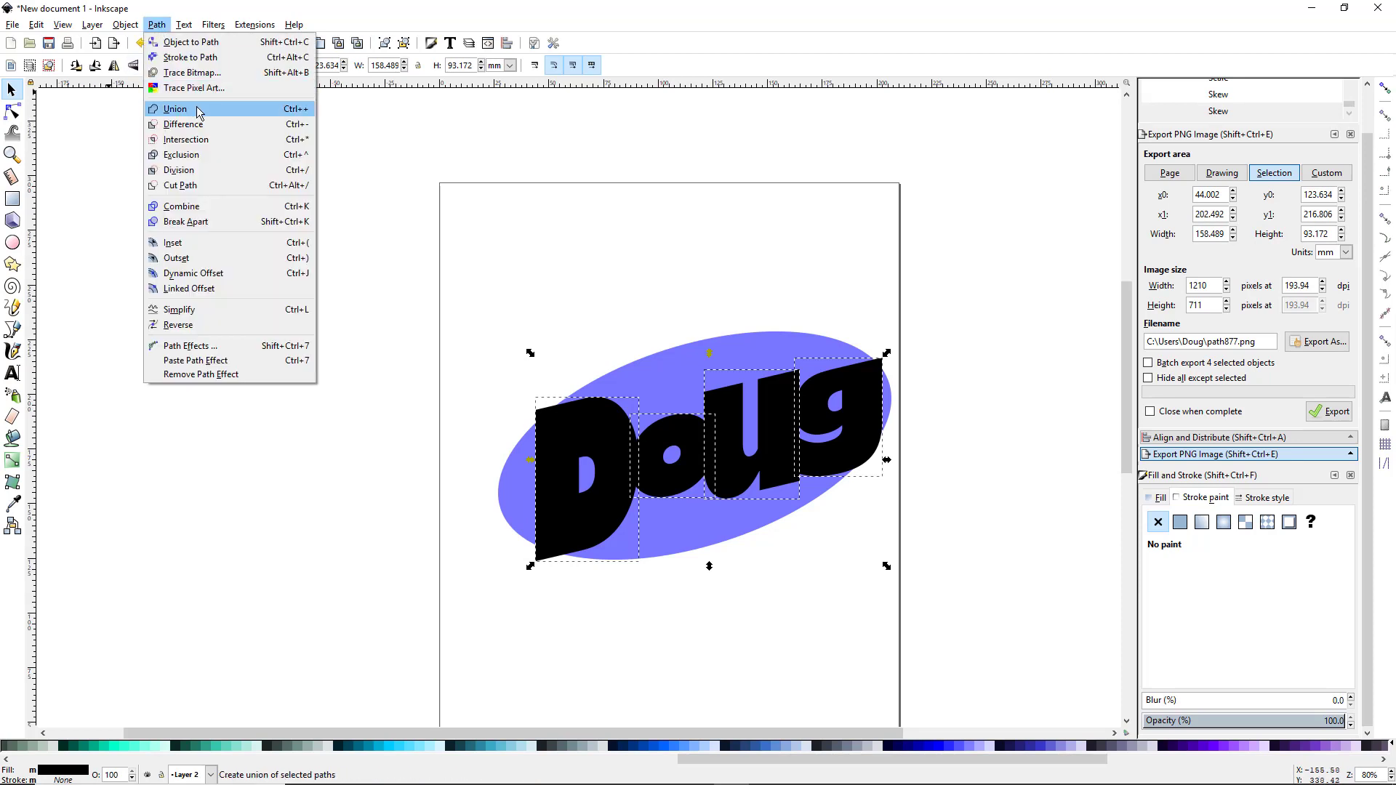
pyautogui.click(197, 110)
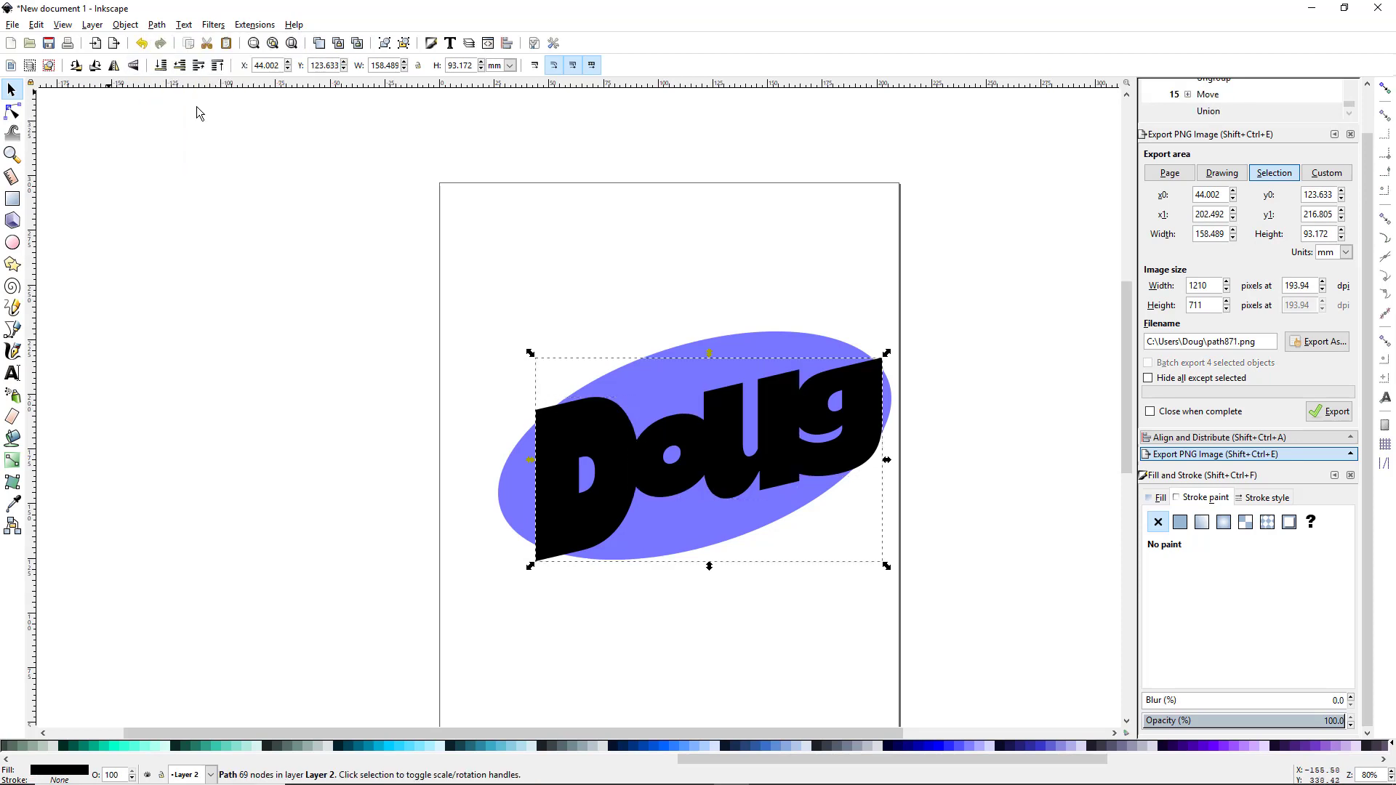
# Cut the merged lettering out of the skewed ellipse with Difference
pyautogui.keyDown('shift'); pyautogui.click(798, 348); pyautogui.keyUp('shift')
pyautogui.click(157, 25)
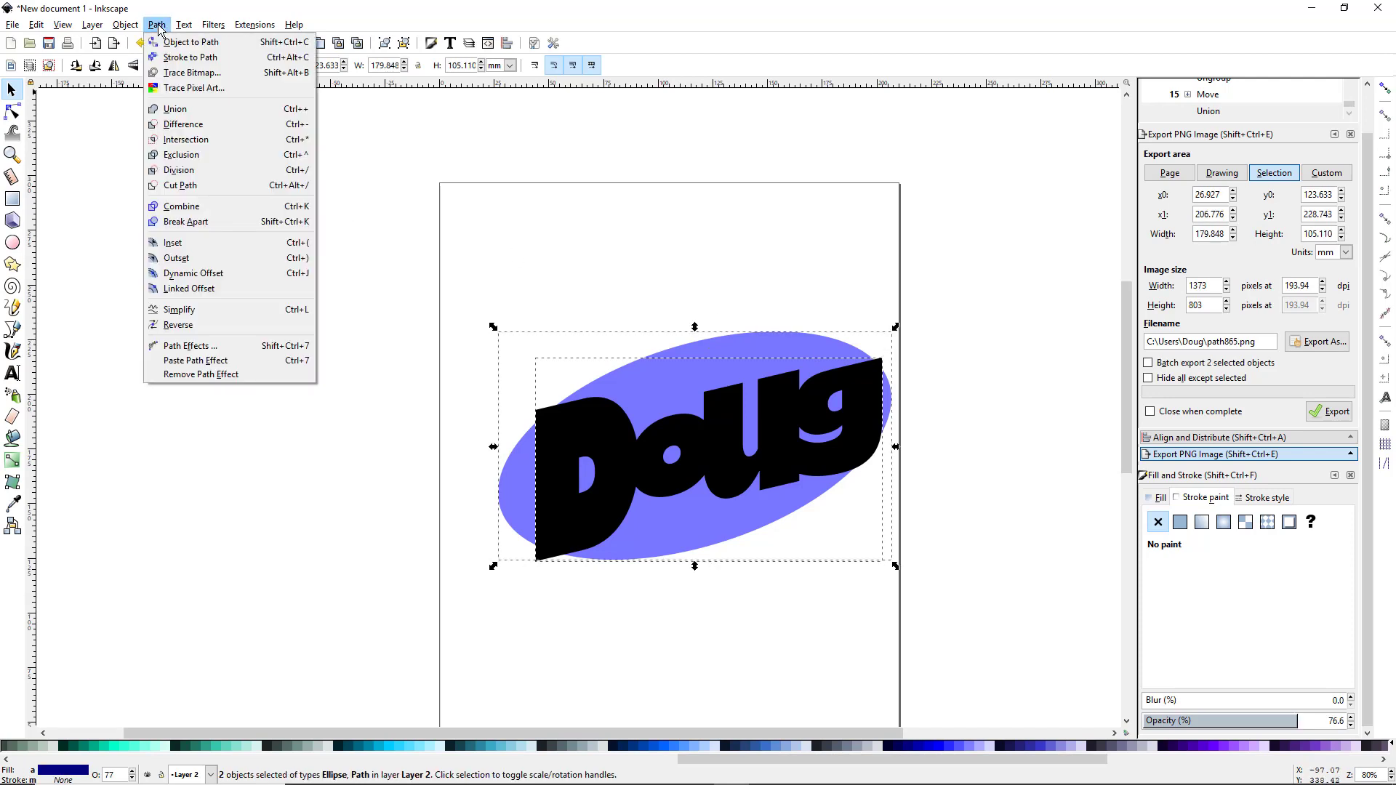
pyautogui.click(222, 125)
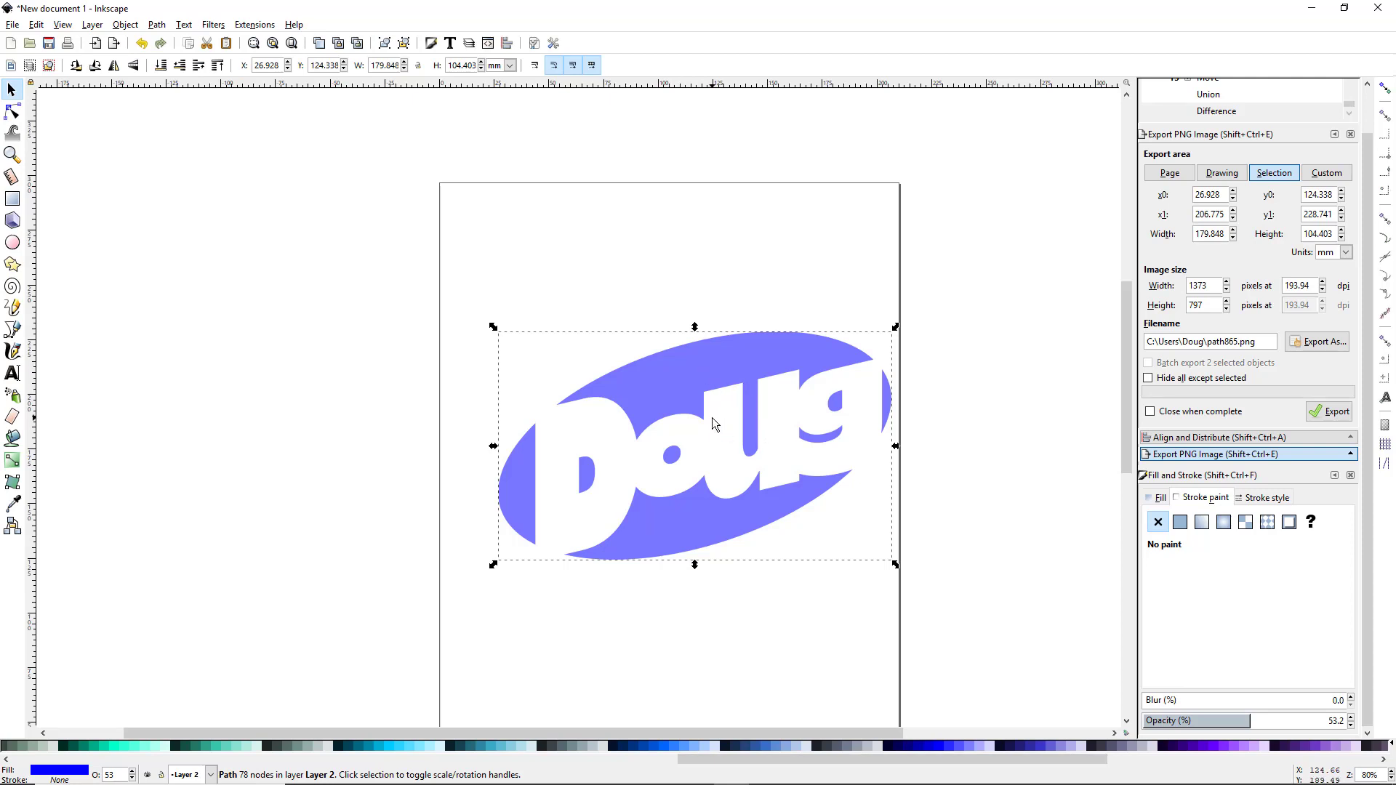
pyautogui.click(726, 617)
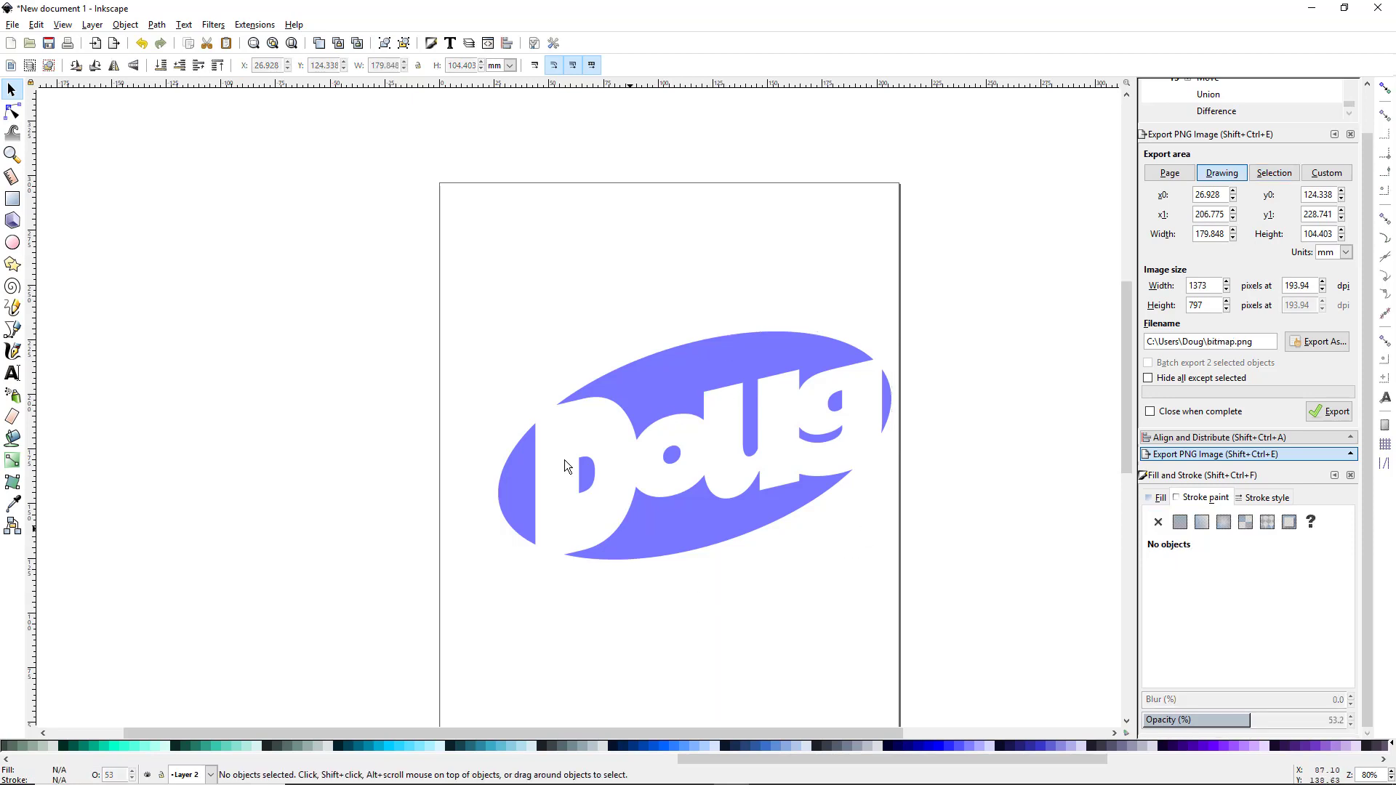
# Fill the cut-out ellipse with black and set its opacity to 100%
pyautogui.click(671, 382)
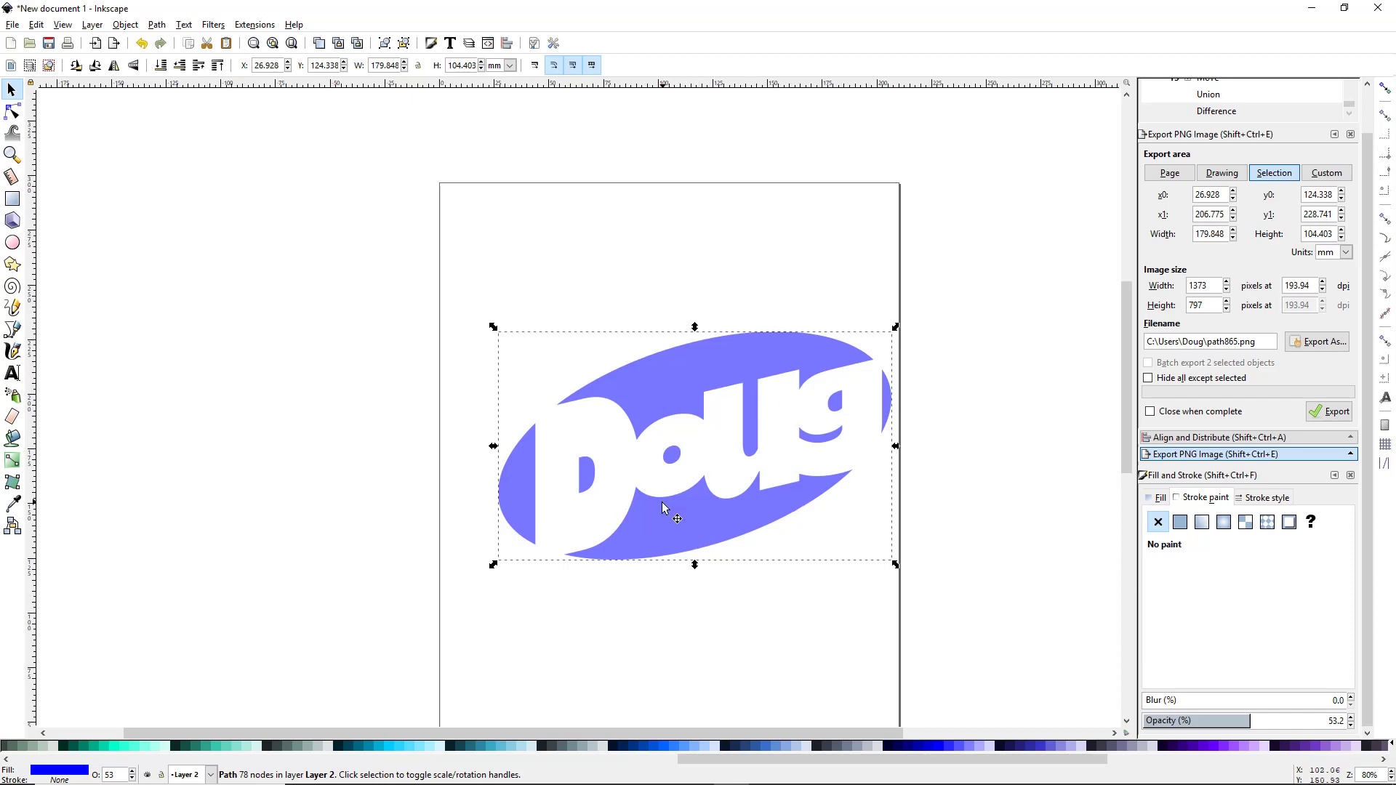
pyautogui.hscroll(-10, 29, 760)
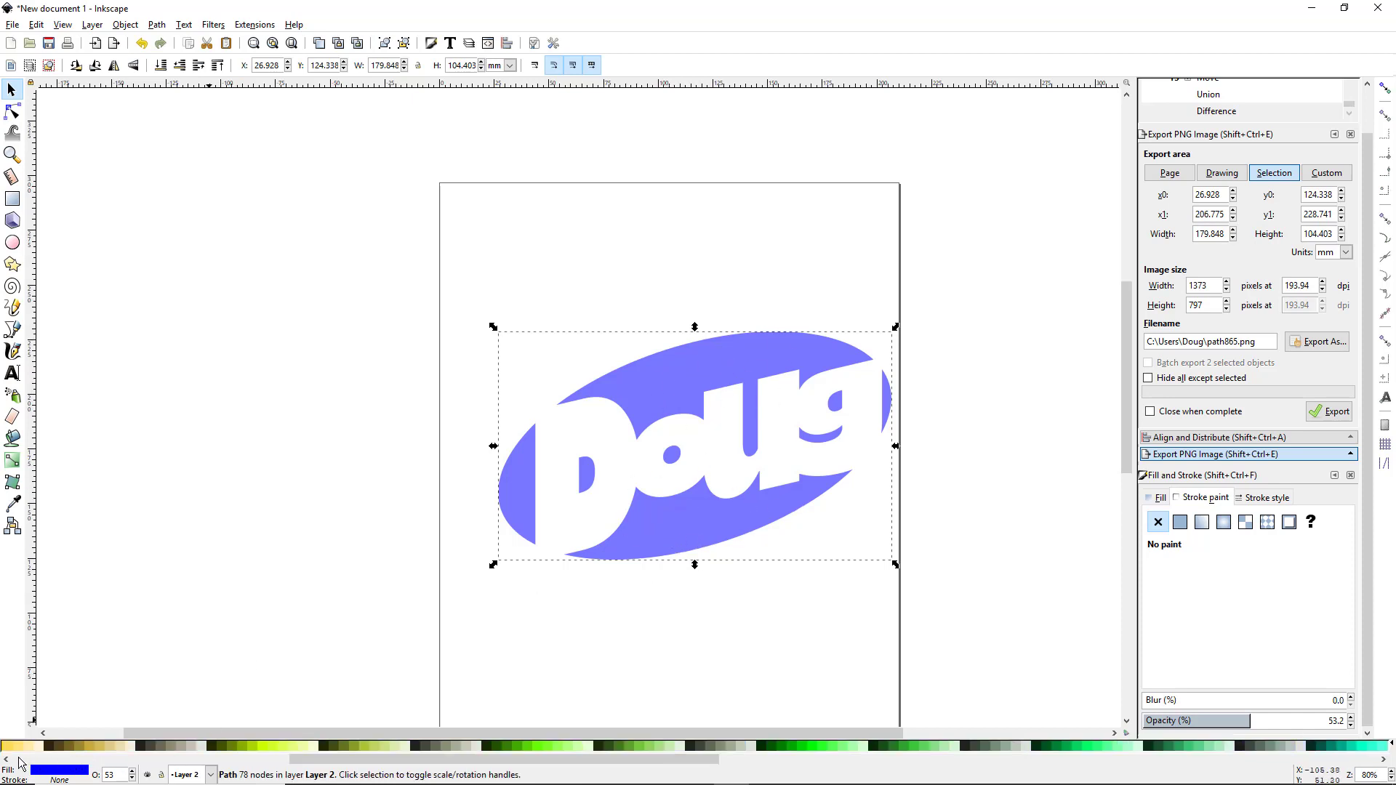
pyautogui.click(15, 749)
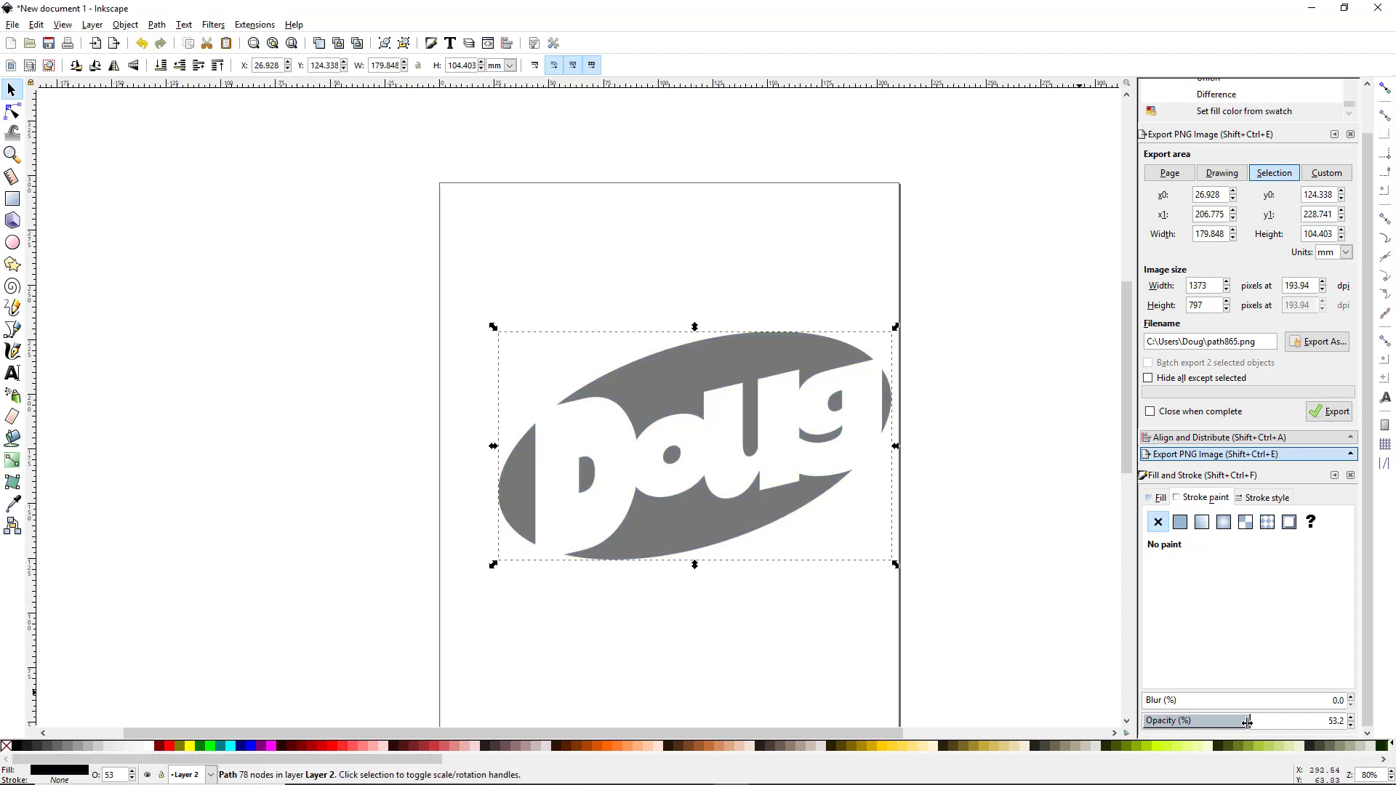
pyautogui.moveTo(1252, 720); pyautogui.dragTo(1381, 717)
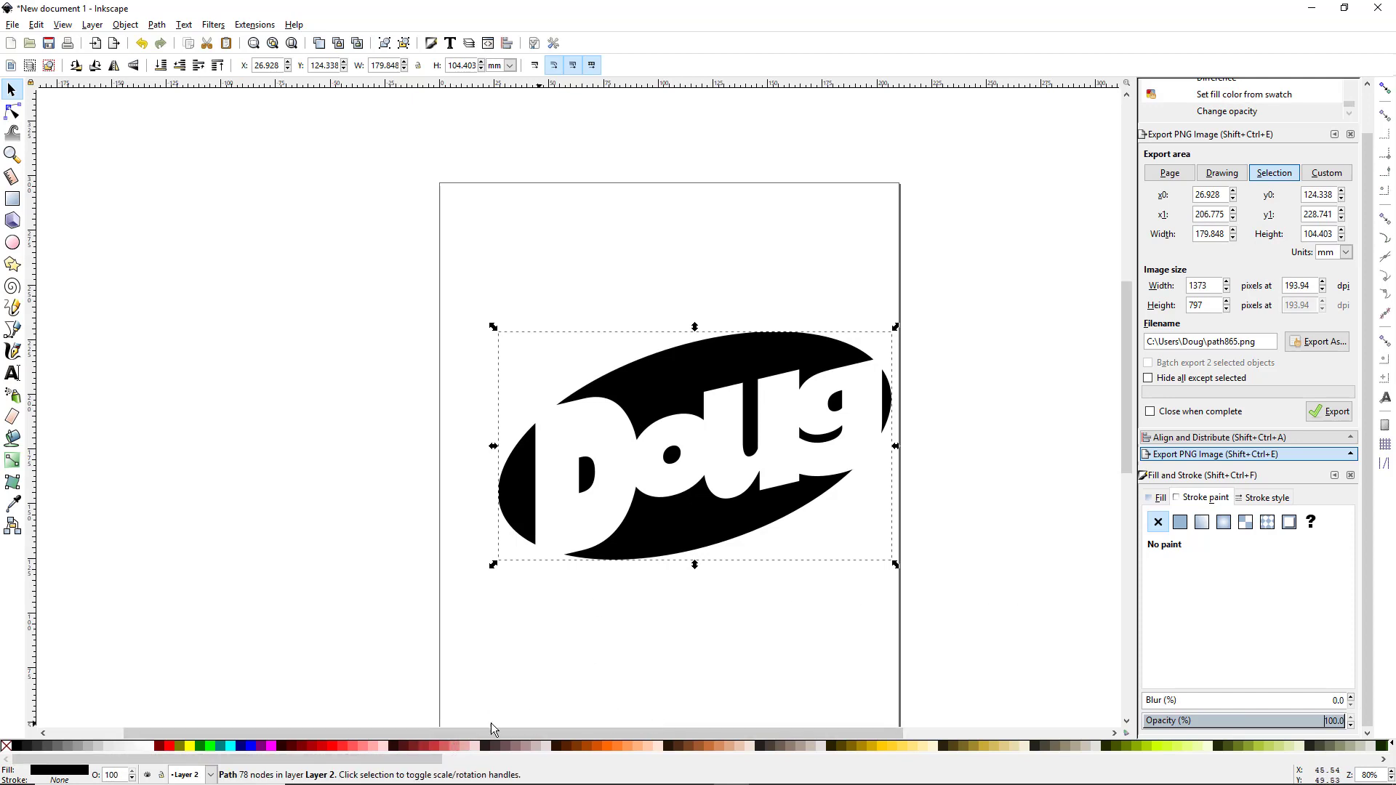
# Outline the black logo with an orange (ff6600) stroke 10 px wide
pyautogui.keyDown('shift'); pyautogui.click(606, 746); pyautogui.keyUp('shift')
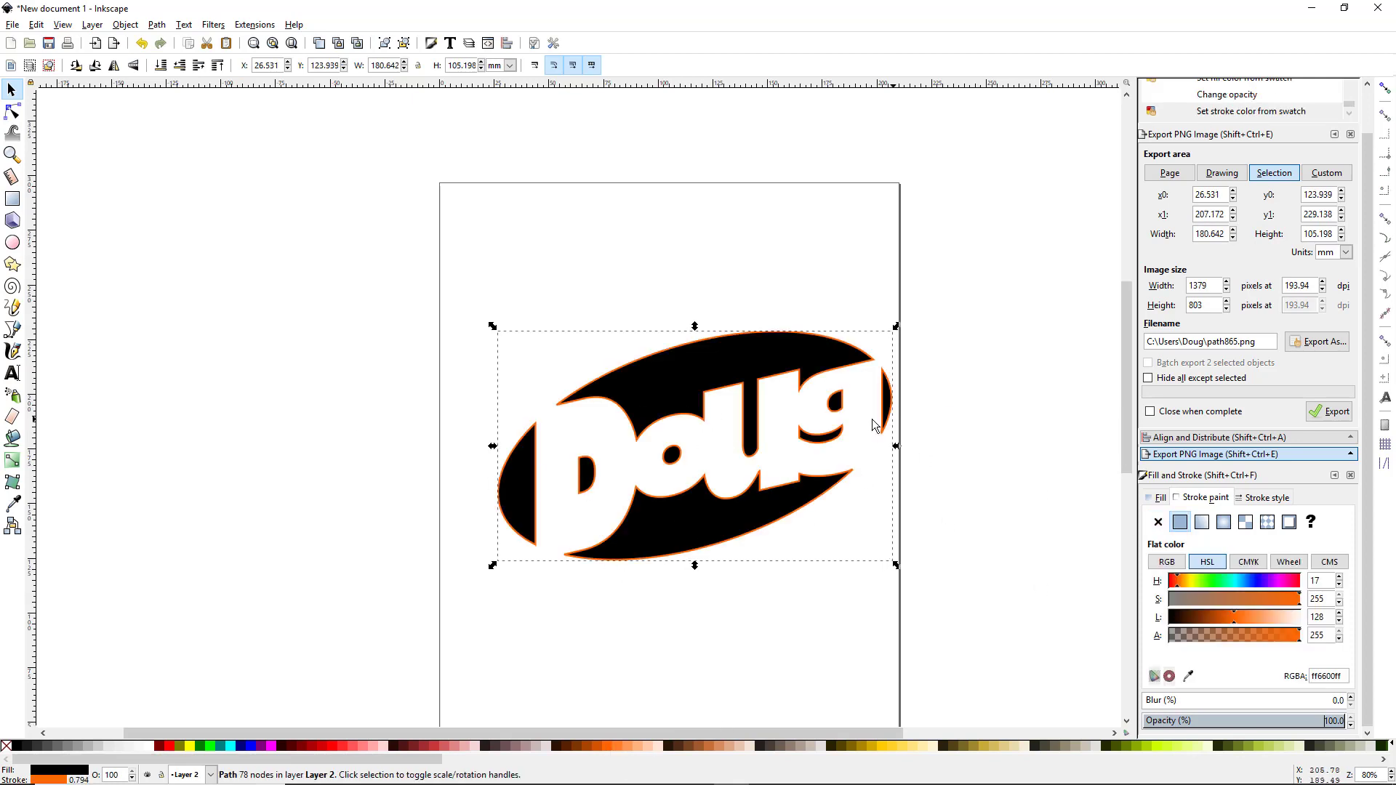
pyautogui.click(1266, 498)
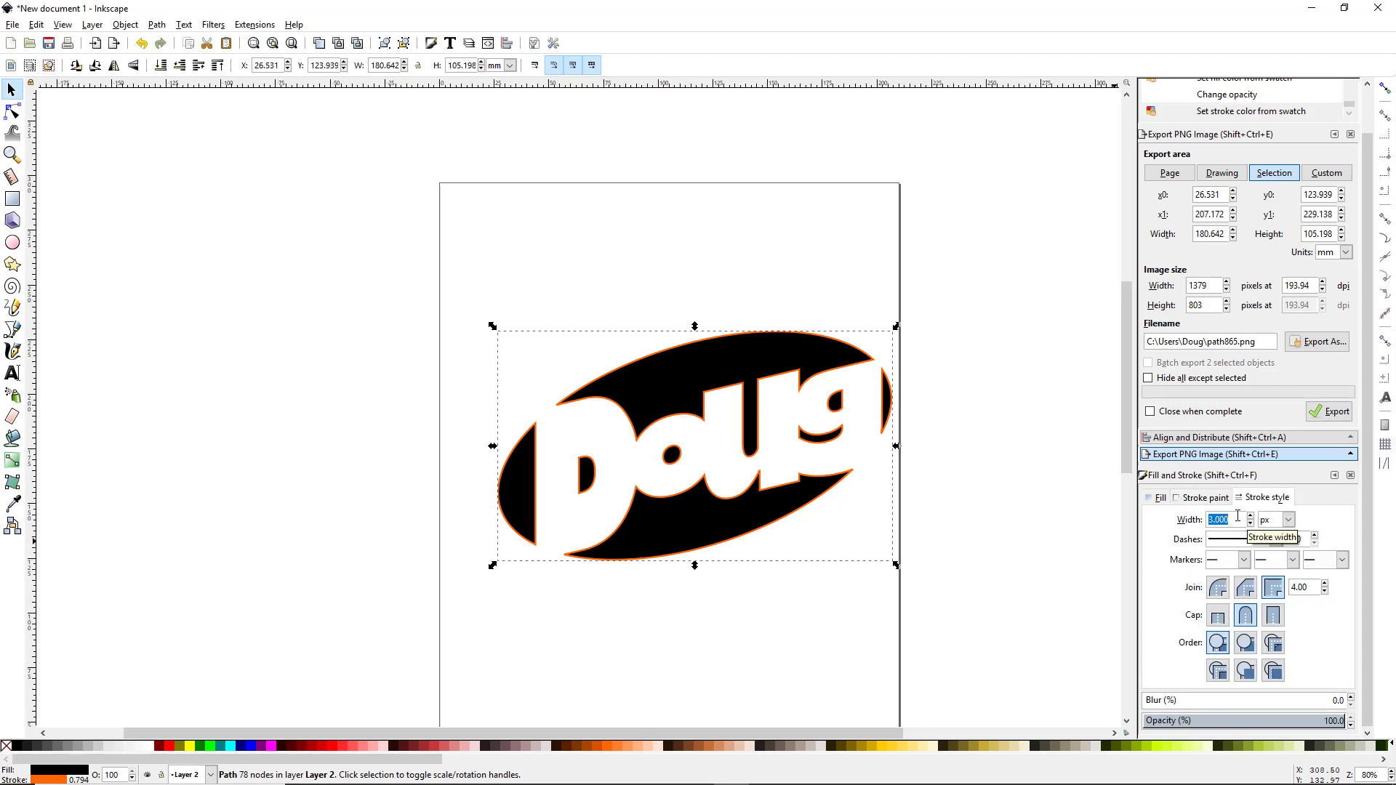
pyautogui.write('5')
pyautogui.press('Return')
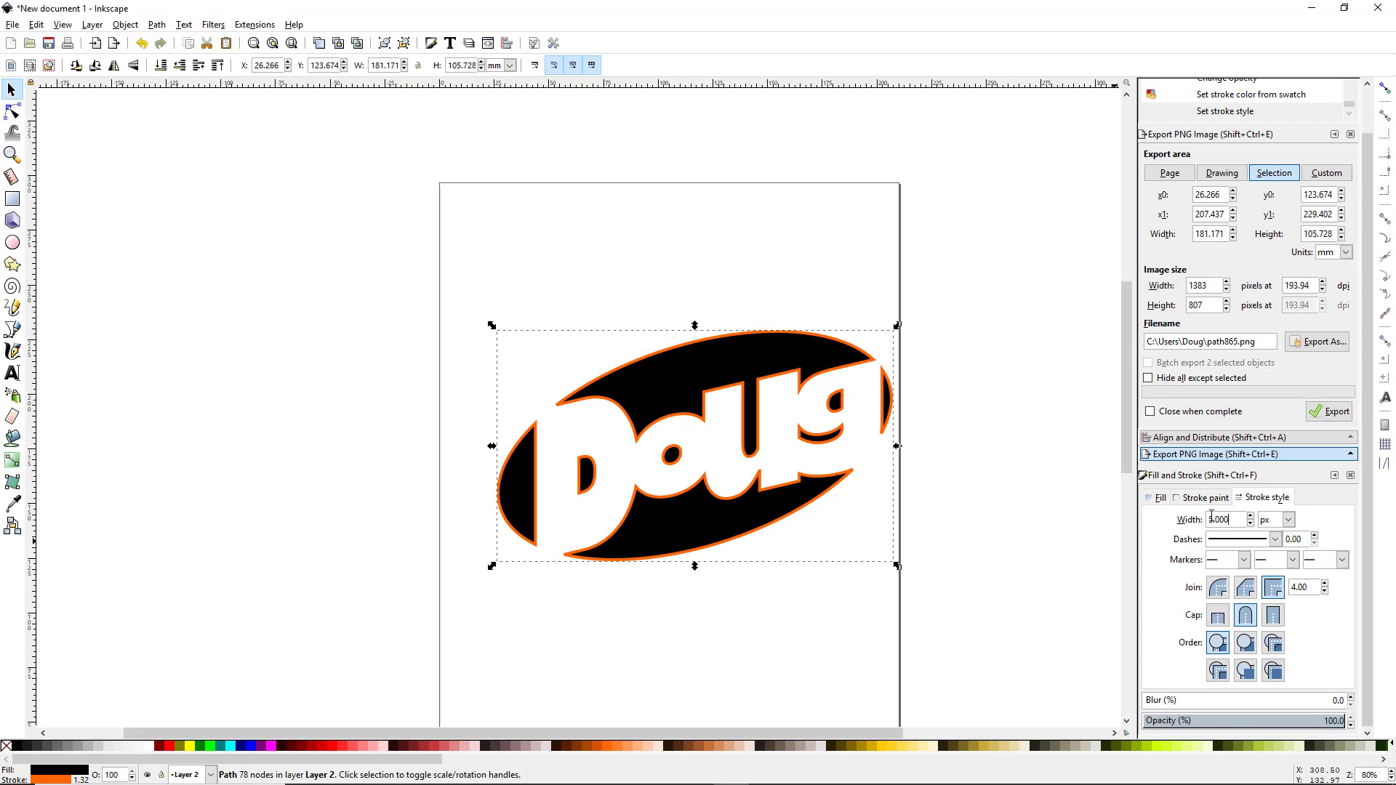
pyautogui.doubleClick(1212, 519)
pyautogui.write('10')
pyautogui.press('Return')
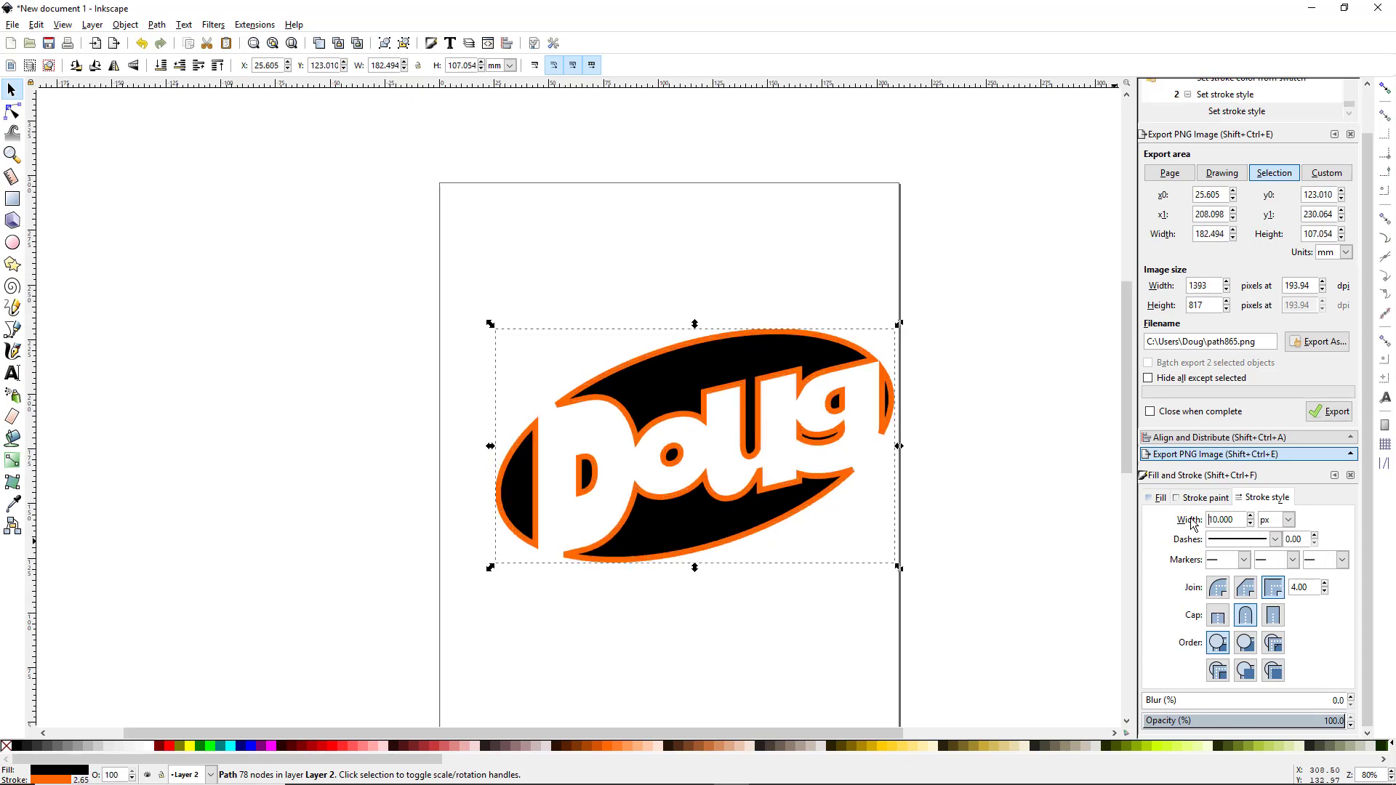
pyautogui.click(742, 599)
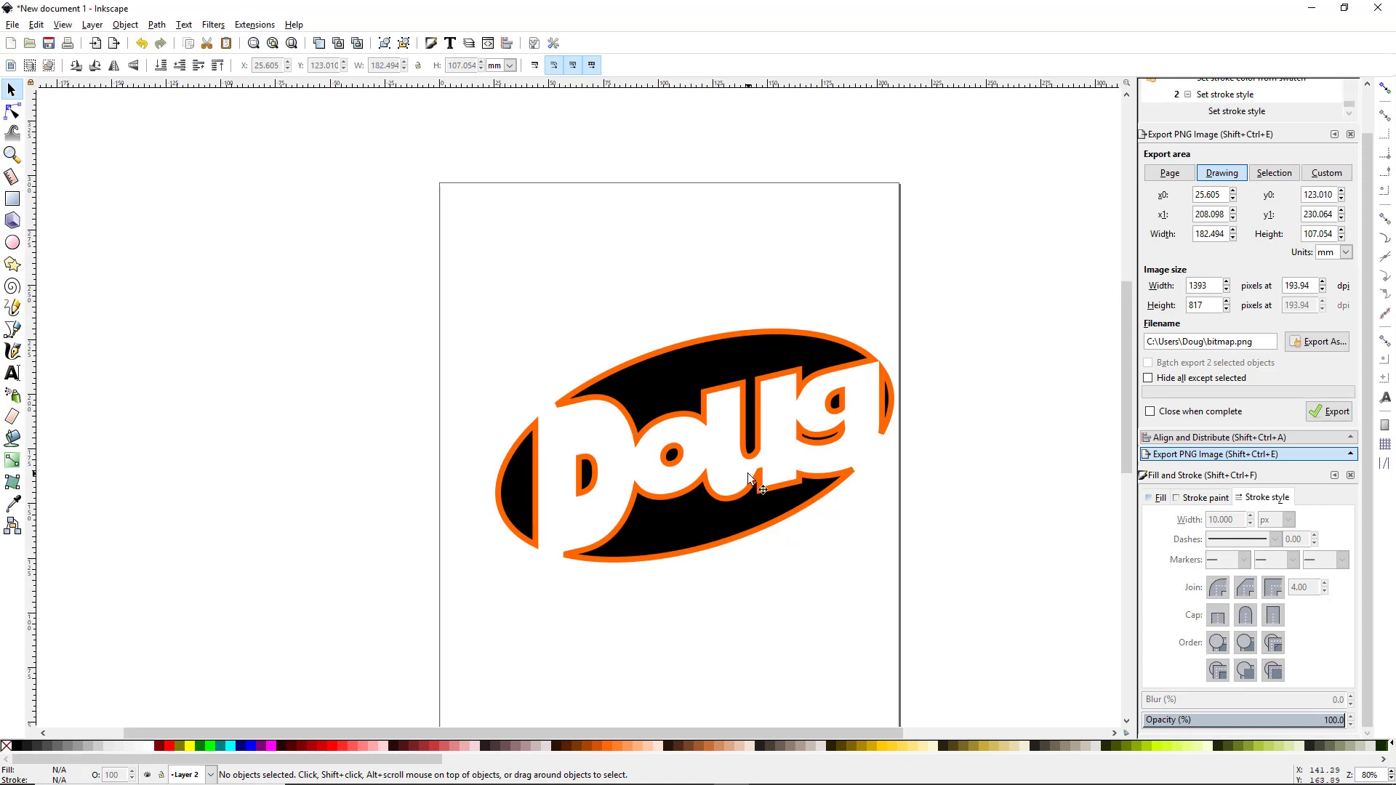
# Move the logo about 11 mm left and 9 mm up, and make a duplicate of it without a stroke
pyautogui.moveTo(747, 513); pyautogui.dragTo(693, 496)
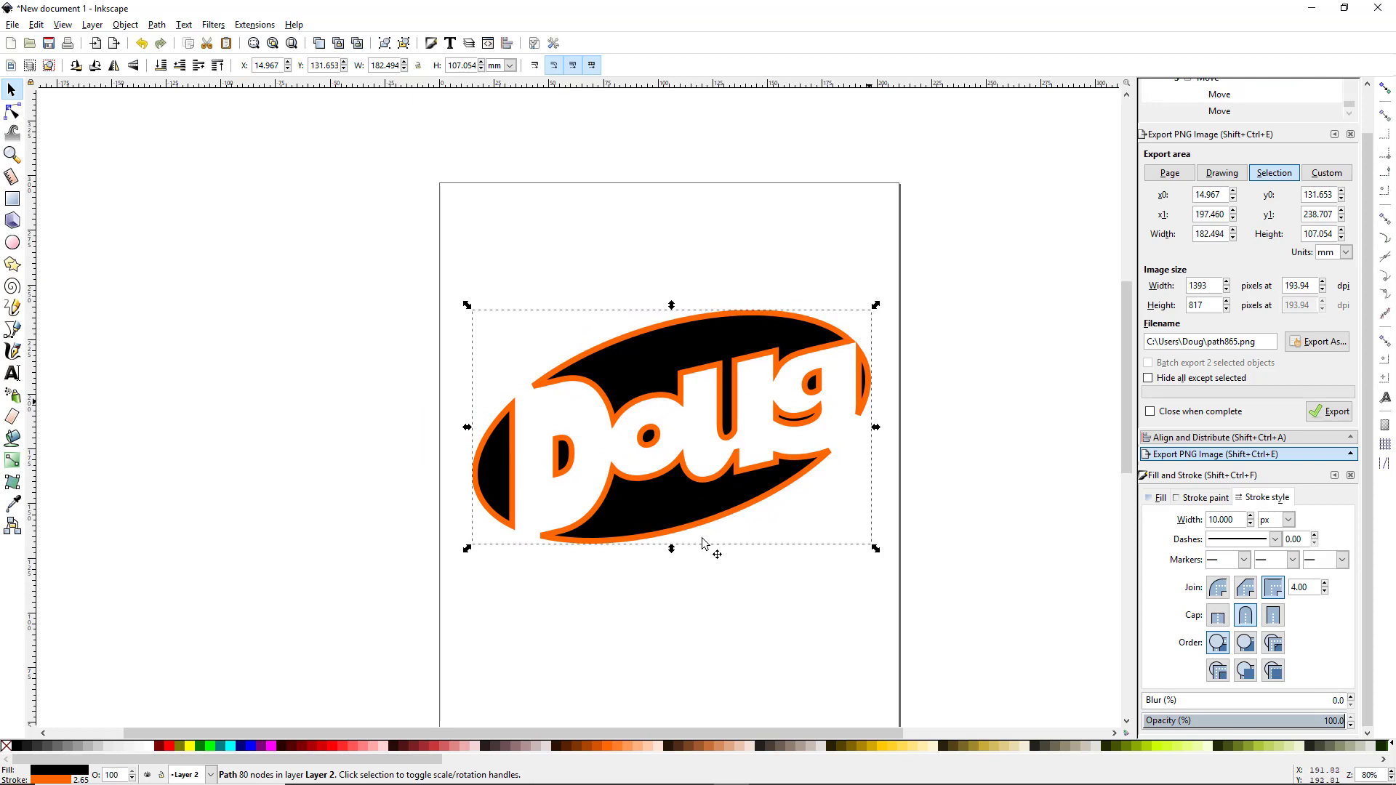
pyautogui.hotkey('ctrl', 'd')
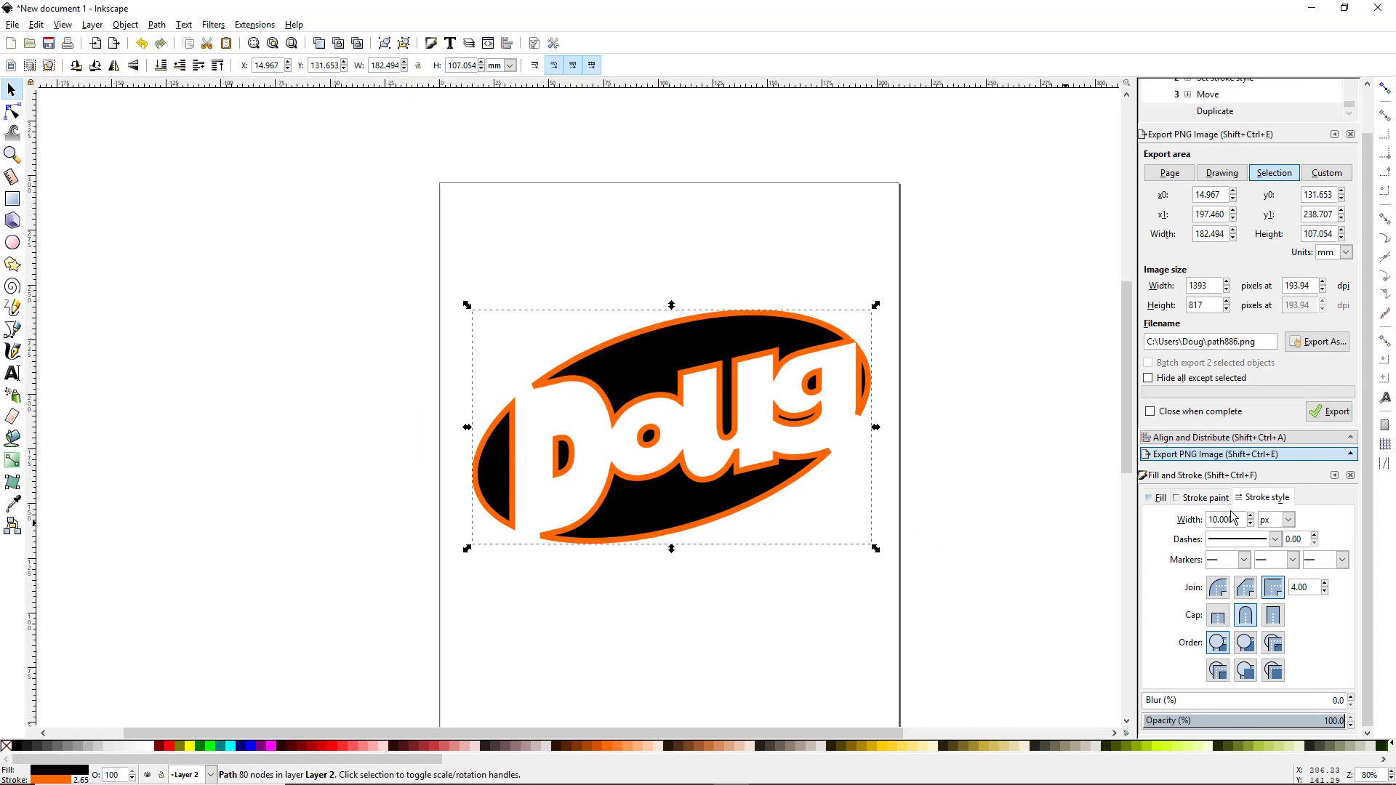
pyautogui.click(1212, 500)
pyautogui.click(1159, 524)
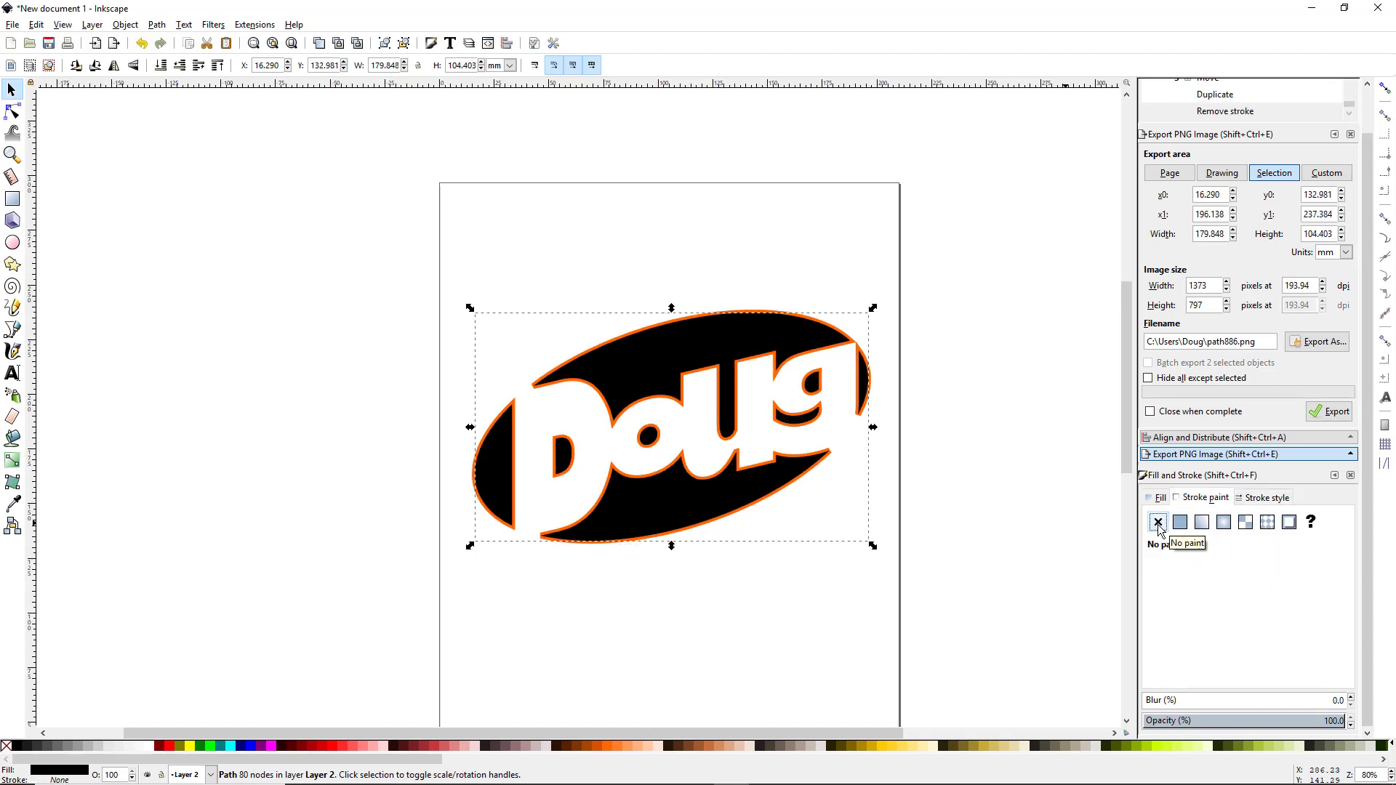
# Blur the strokeless copy by 3% and place it behind the logo as a shadow, offset about 6 mm right and 7 mm down
pyautogui.doubleClick(1351, 697)
pyautogui.click(1351, 697)
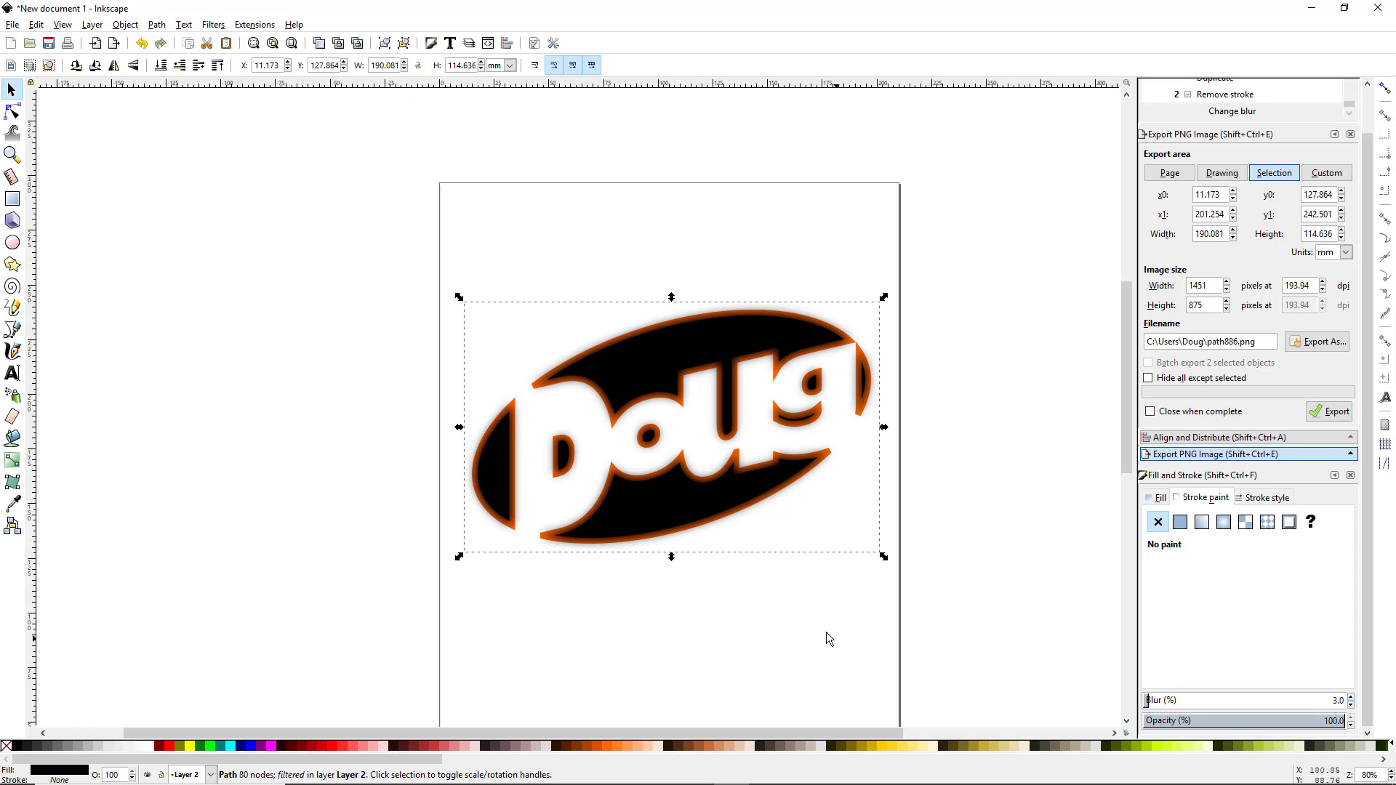
pyautogui.moveTo(694, 507); pyautogui.dragTo(710, 525)
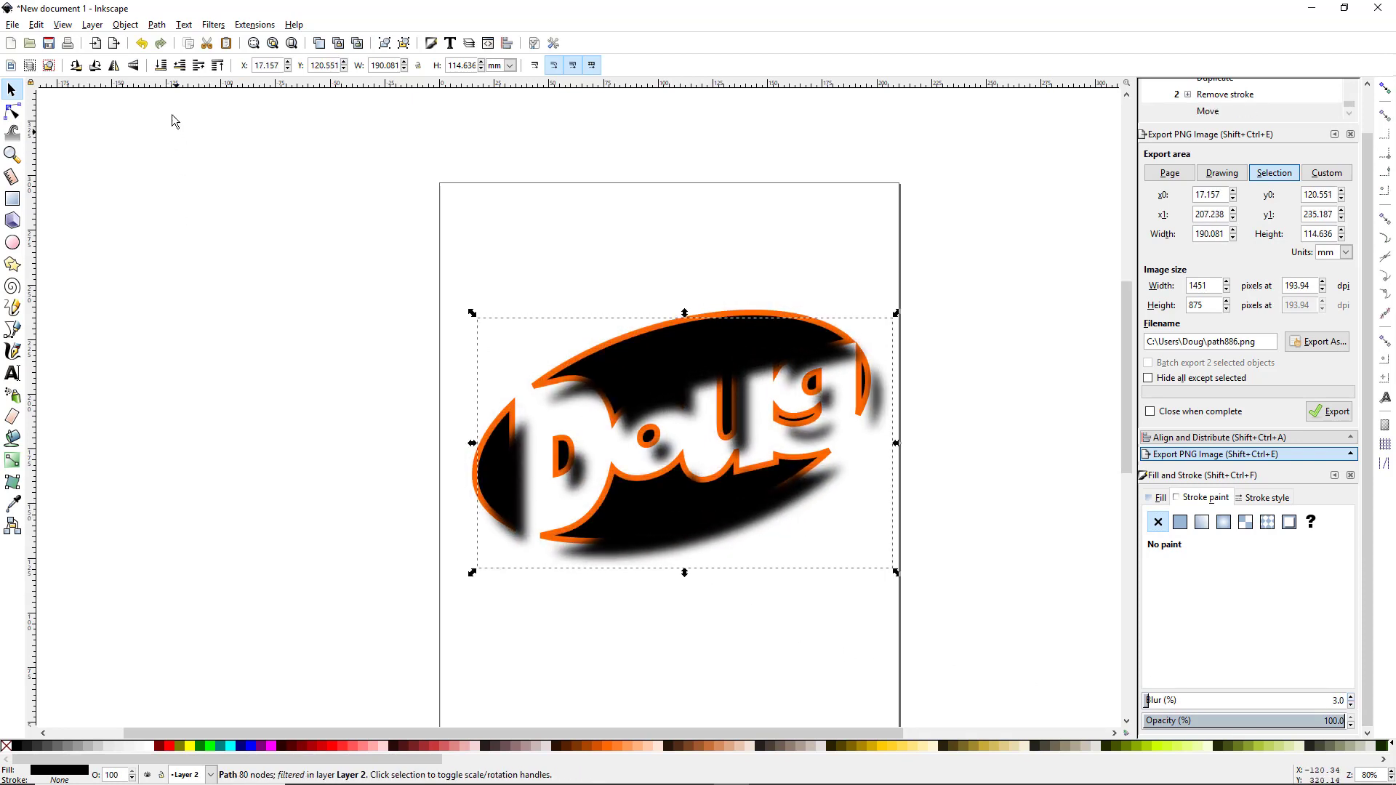
pyautogui.click(162, 65)
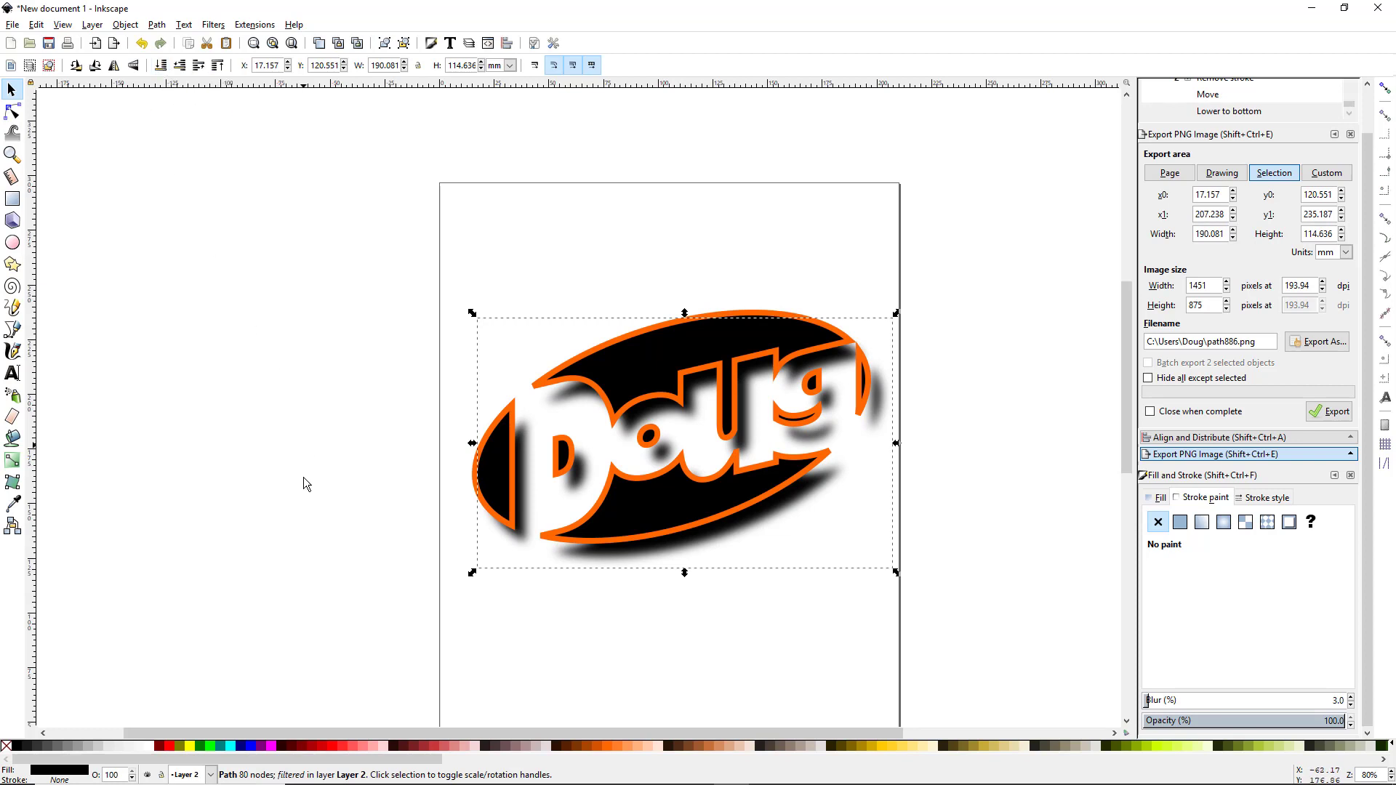
pyautogui.click(751, 630)
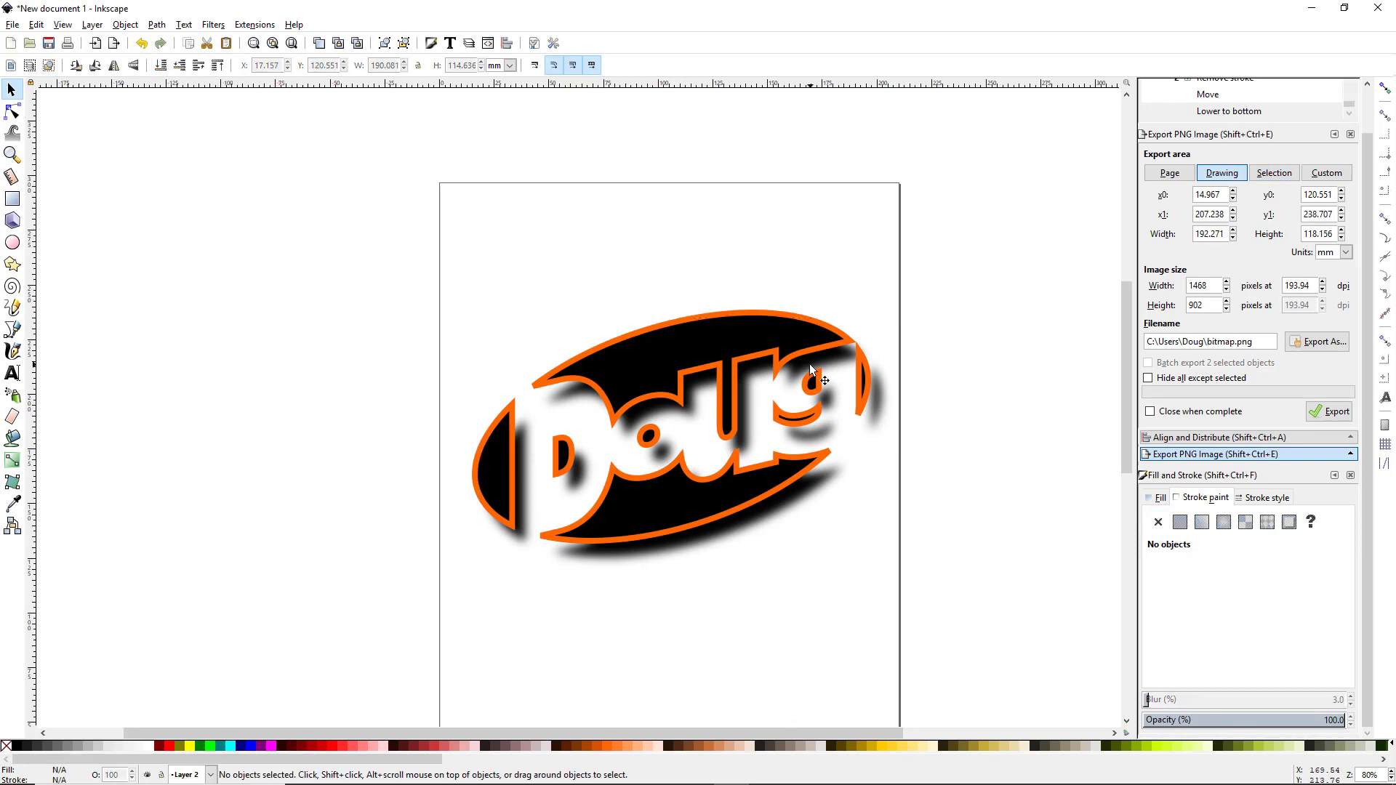